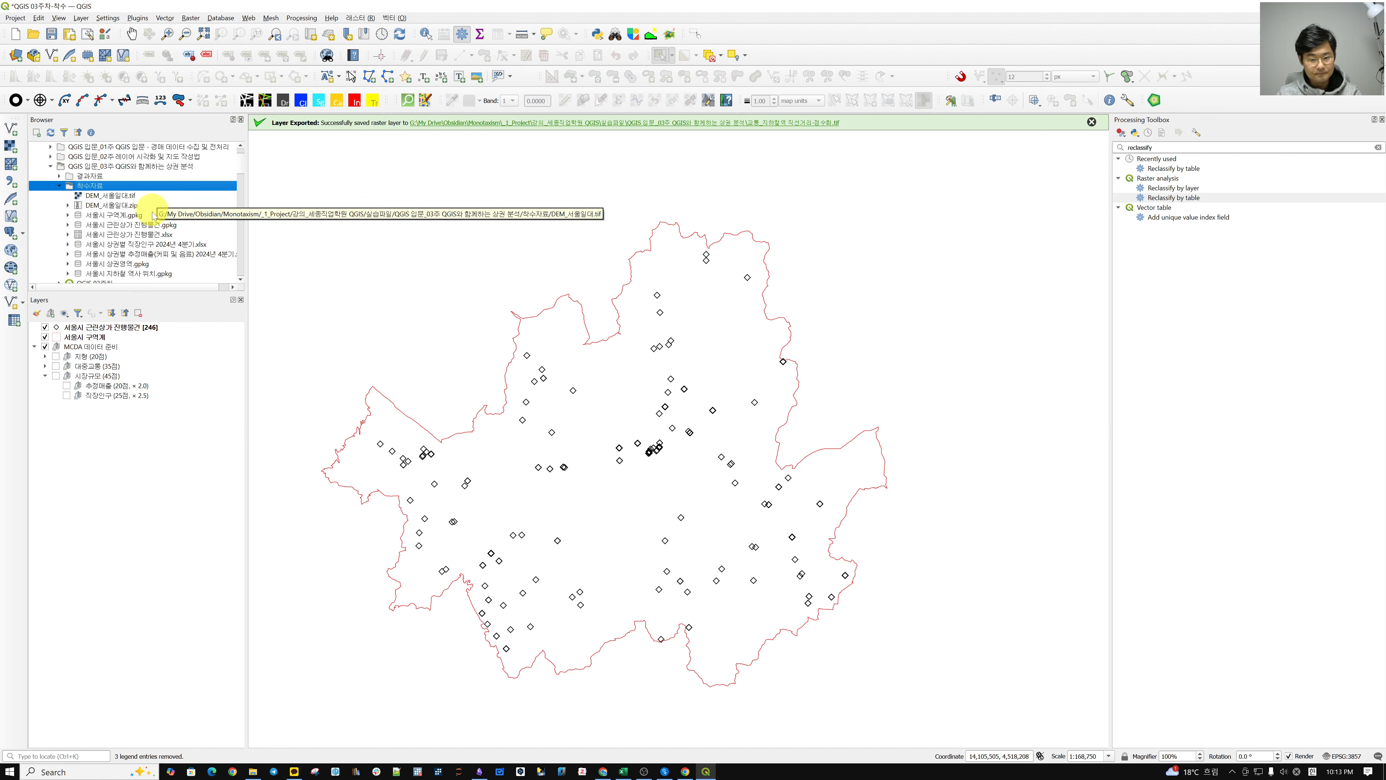
Add the 서울시 상권영역.gpkg layer to the project, place it directly under the 시장규모 (45점) group and turn that group on
left_click(157, 272)
left_click_drag(117, 264, 460, 320)
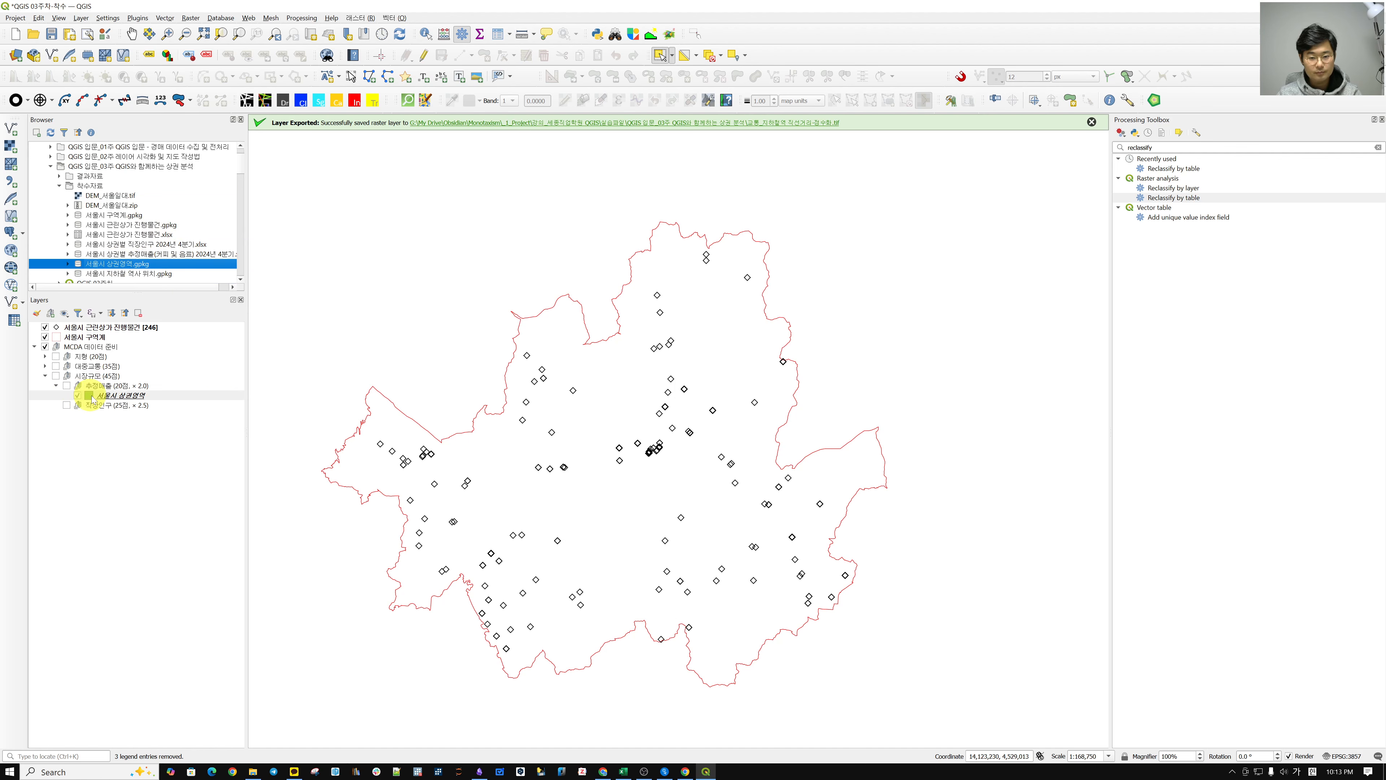
left_click_drag(91, 394, 56, 378)
left_click(56, 376)
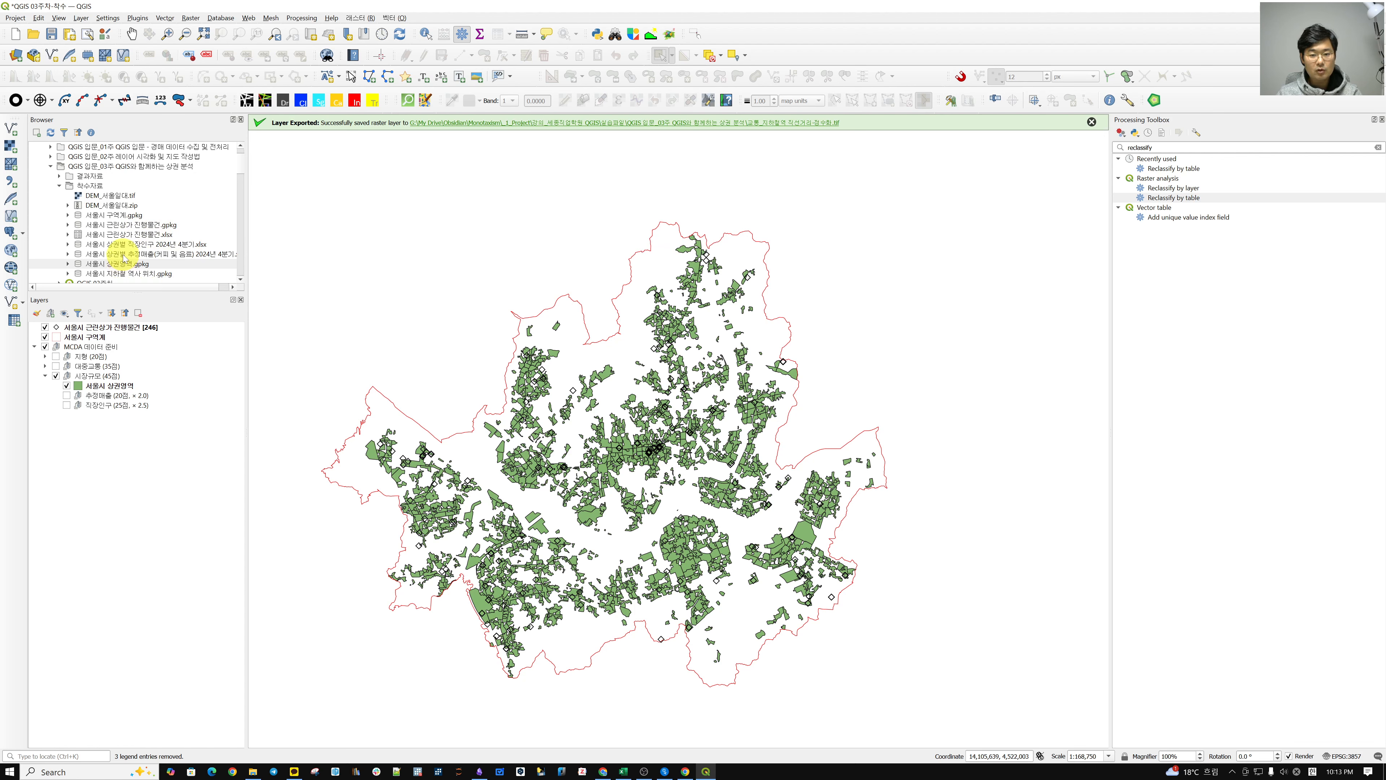
Add the 서울시 상권별 추정매출(커피 및 음료) 2024년 4분기 table to the 추정매출 (20점, × 2.0) group and turn the group on
left_click(128, 245)
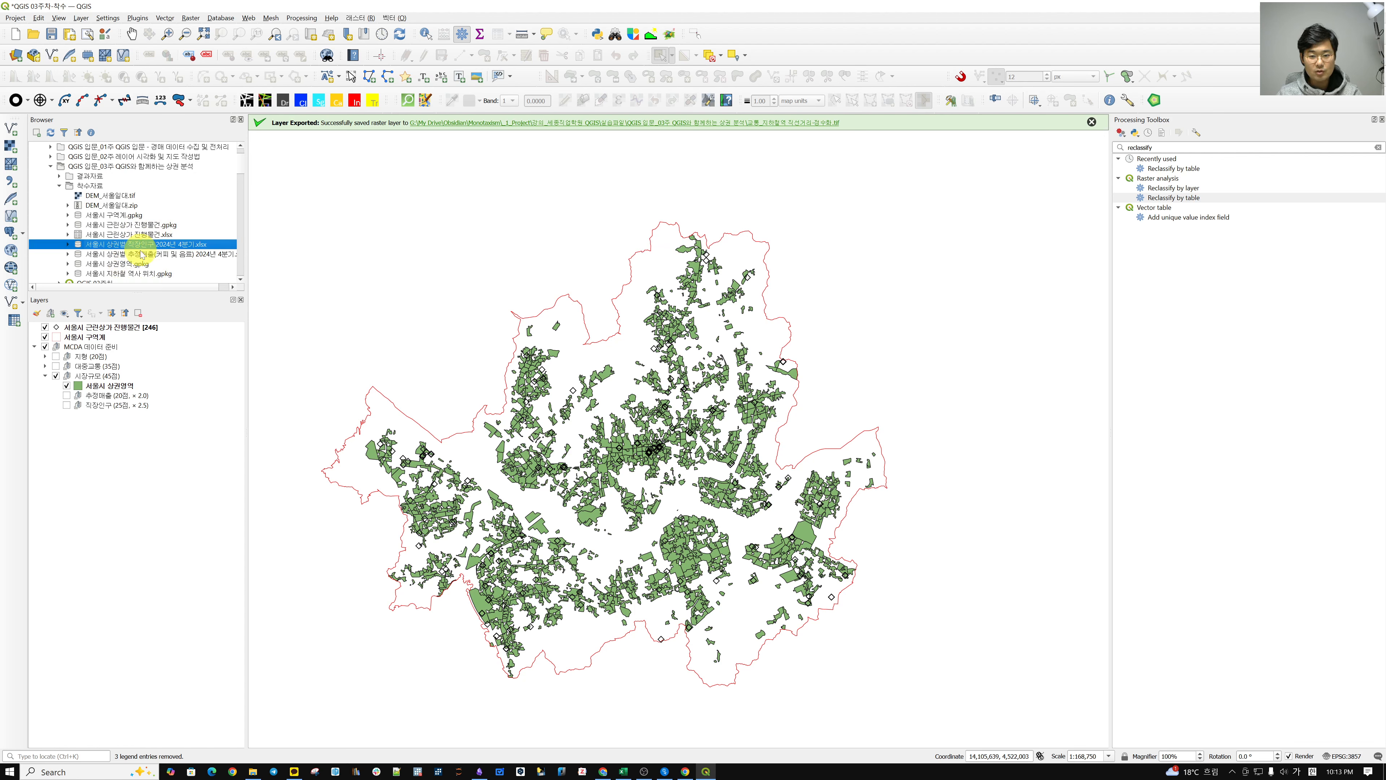
left_click(140, 255)
left_click_drag(117, 256, 402, 347)
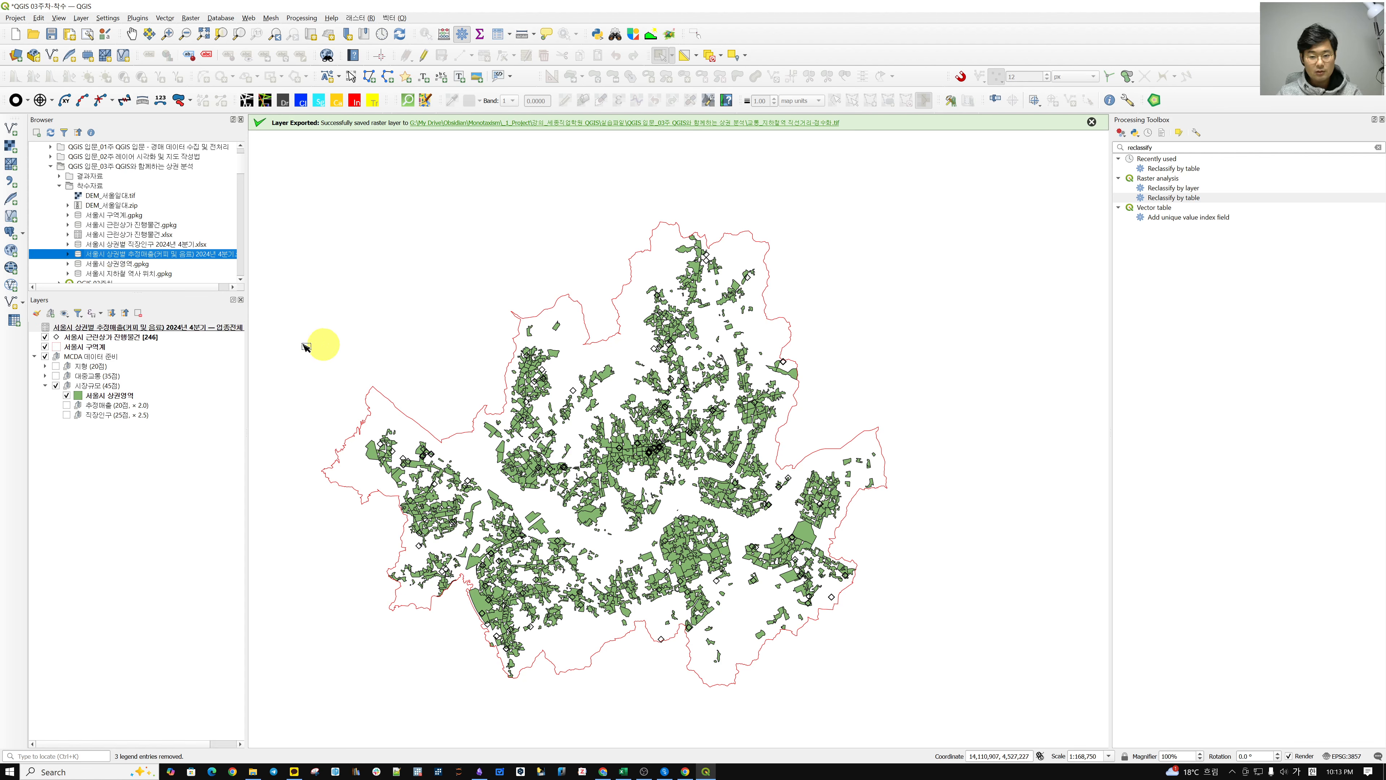
left_click_drag(198, 327, 170, 407)
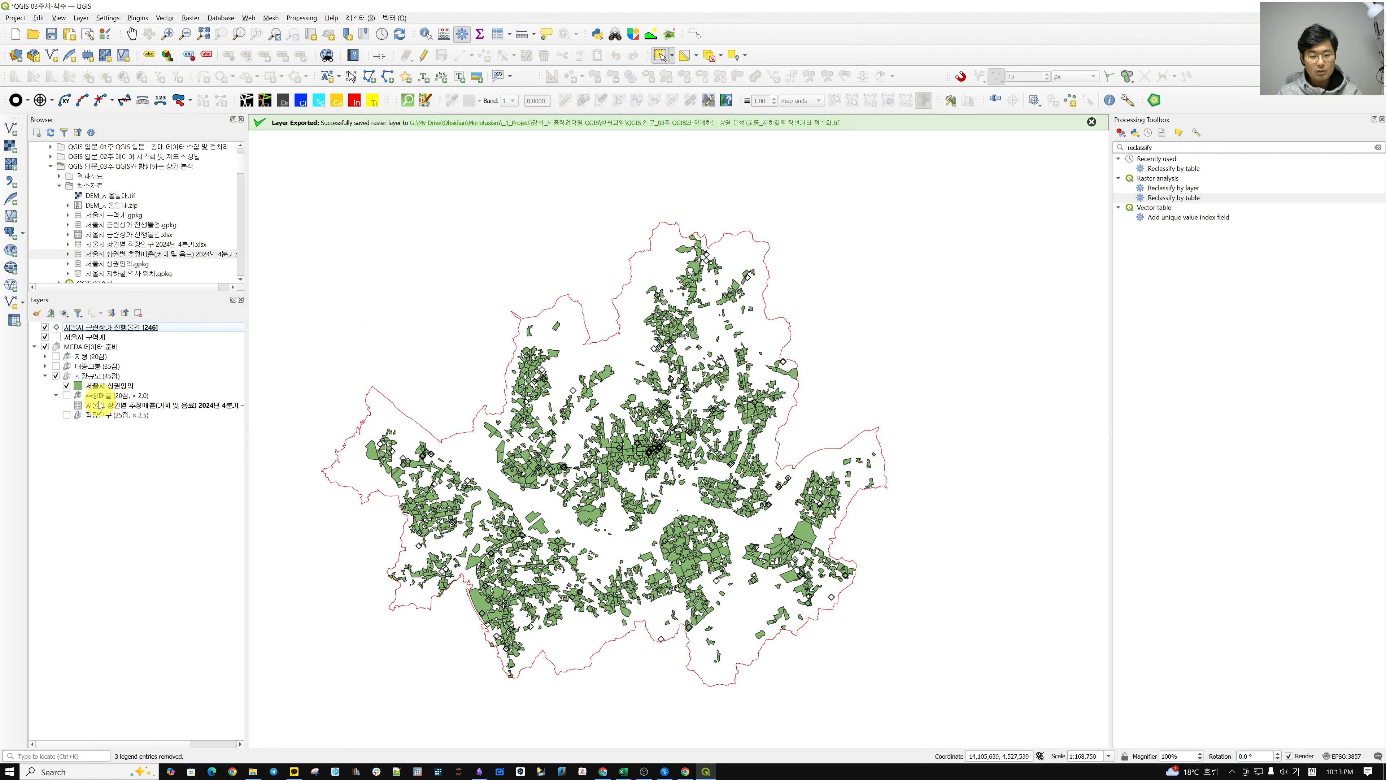
left_click(67, 395)
Turn on the 직장인구 (25점, × 2.5) group and add the 서울시 상권별 직장인구 2024년 4분기.xlsx table to it
left_click(67, 415)
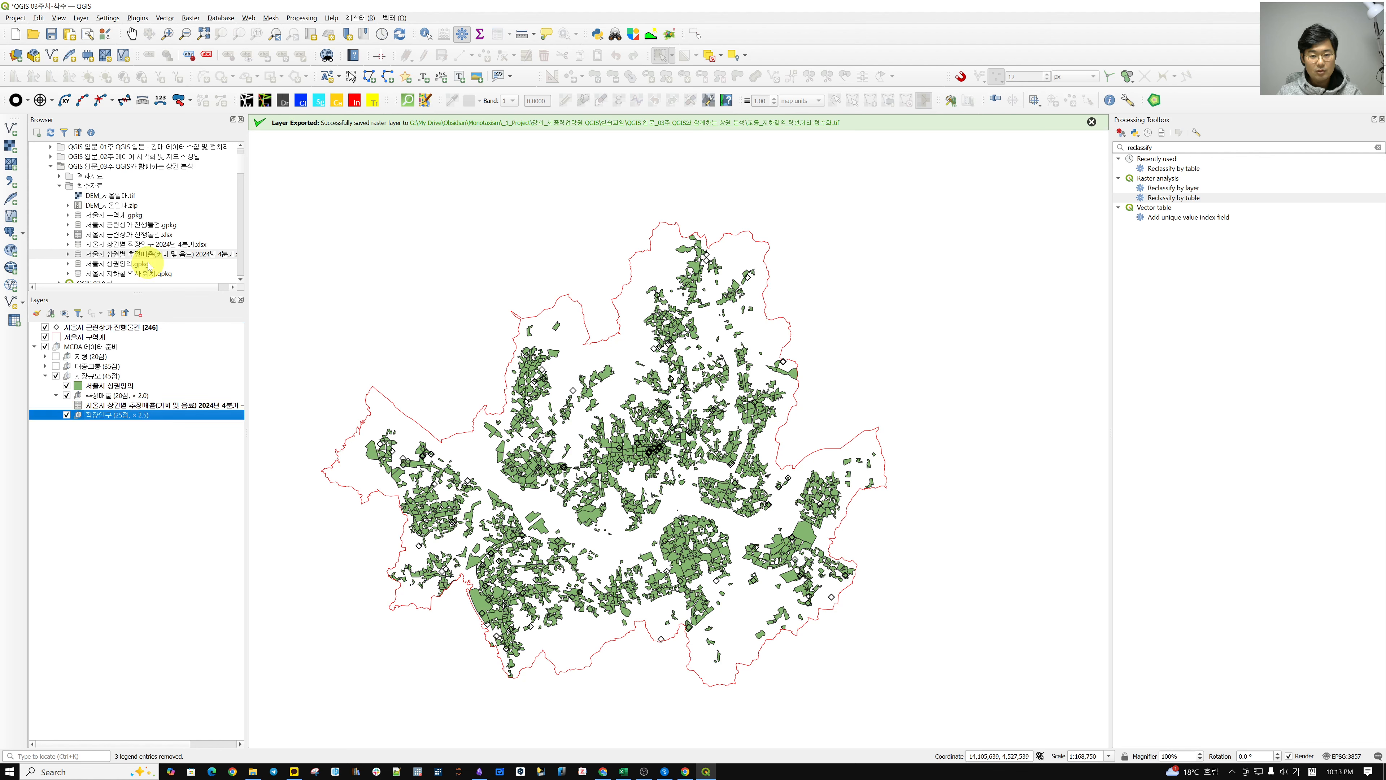
left_click_drag(102, 244, 97, 427)
left_click(105, 407)
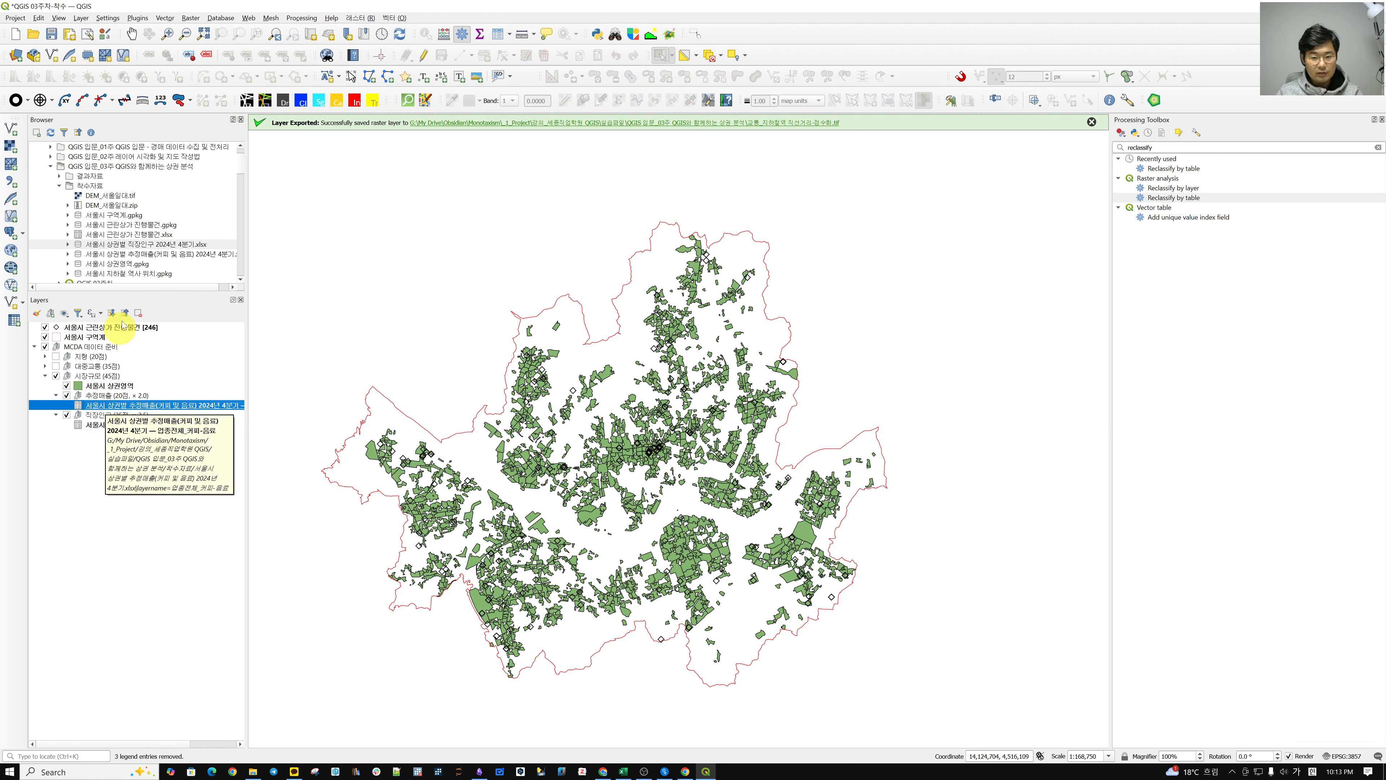
scroll(154, 249, "down", 1)
scroll(154, 248, "up", 1)
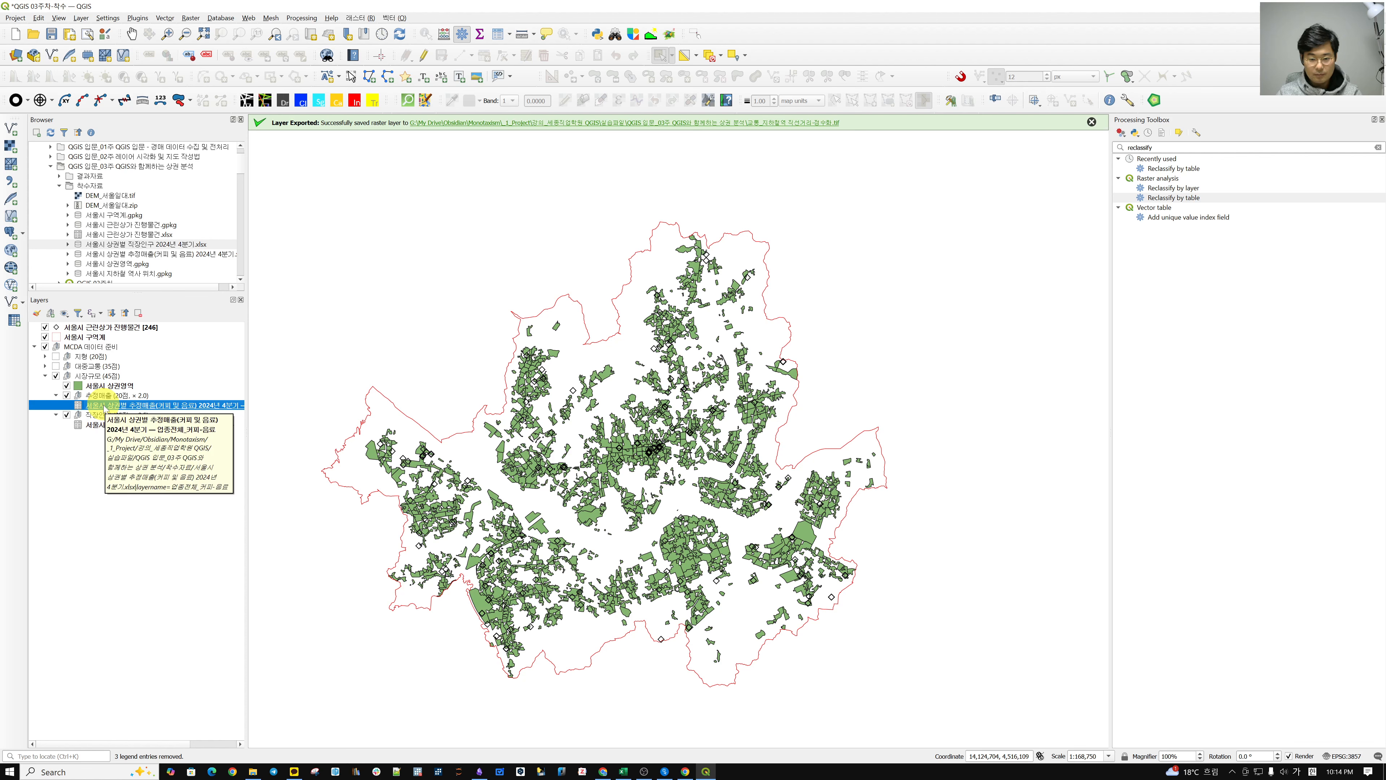
Open the attribute table of the 서울시 상권영역 layer and examine the TRDAR_SE_C and TRDAR_SE_1 market type columns
left_click(118, 386)
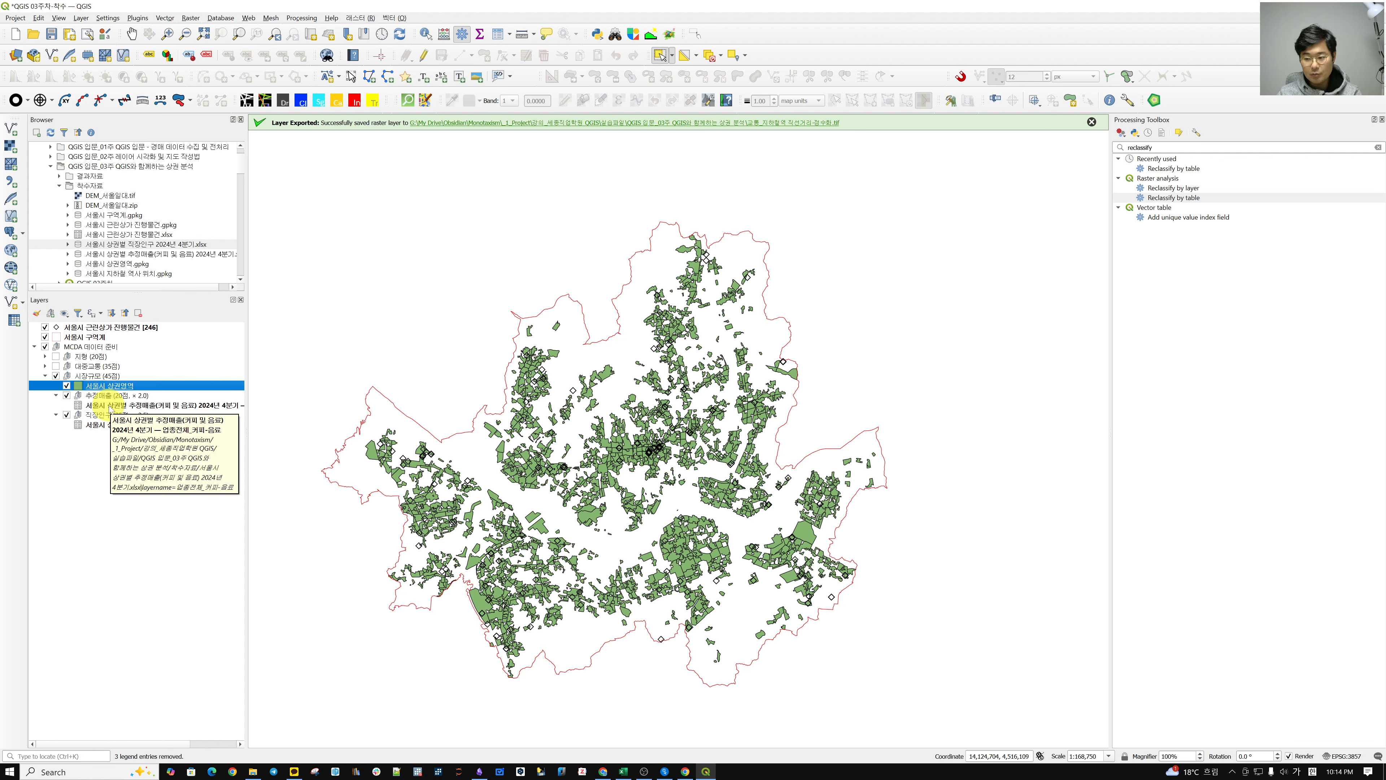
right_click(105, 387)
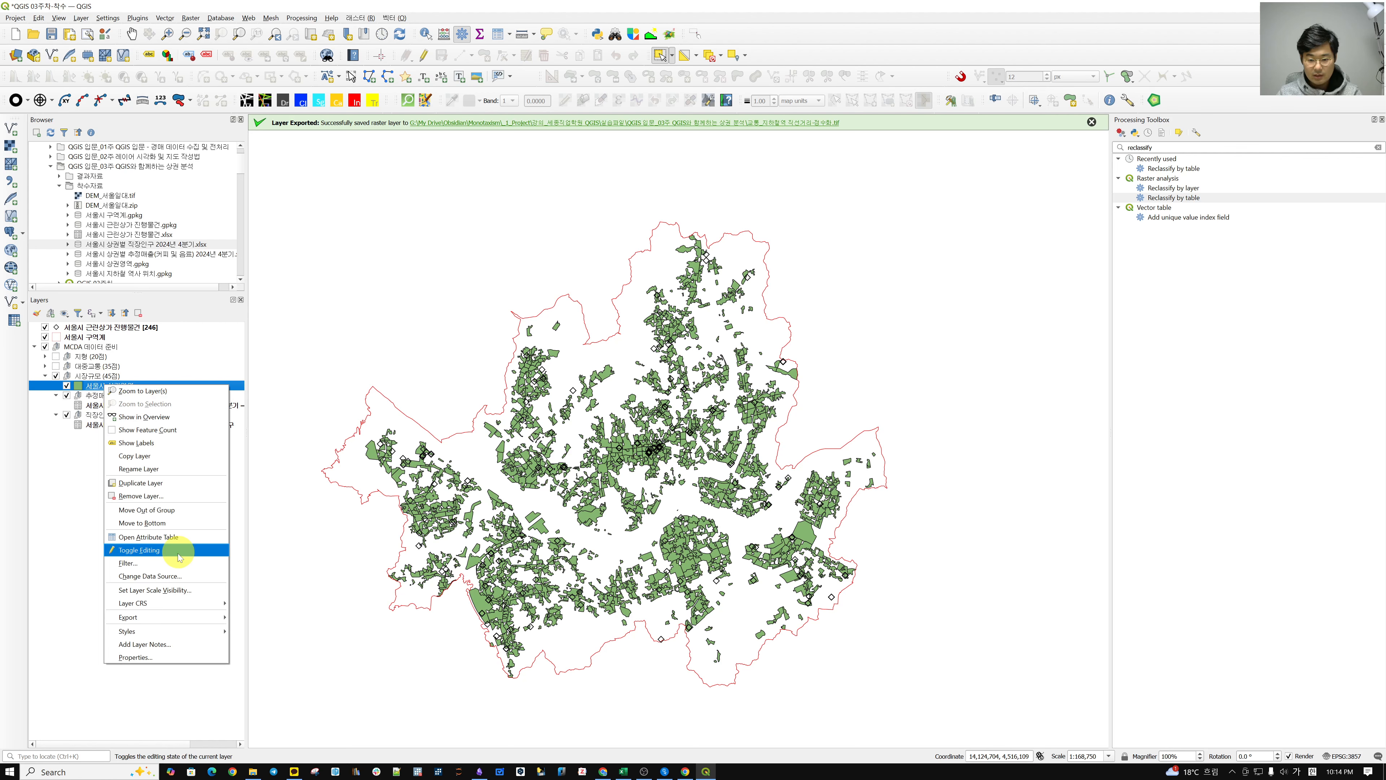
left_click(202, 537)
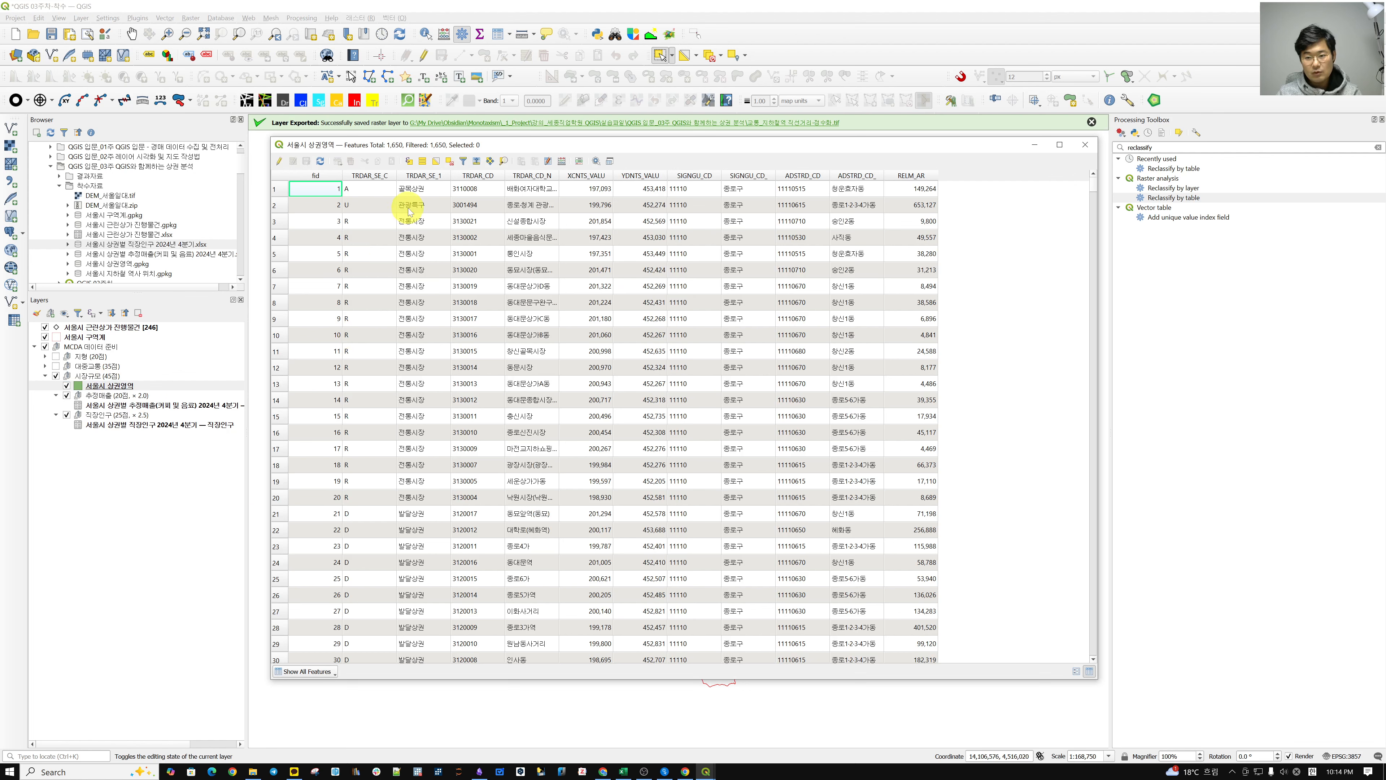
left_click(378, 192)
left_click(367, 254)
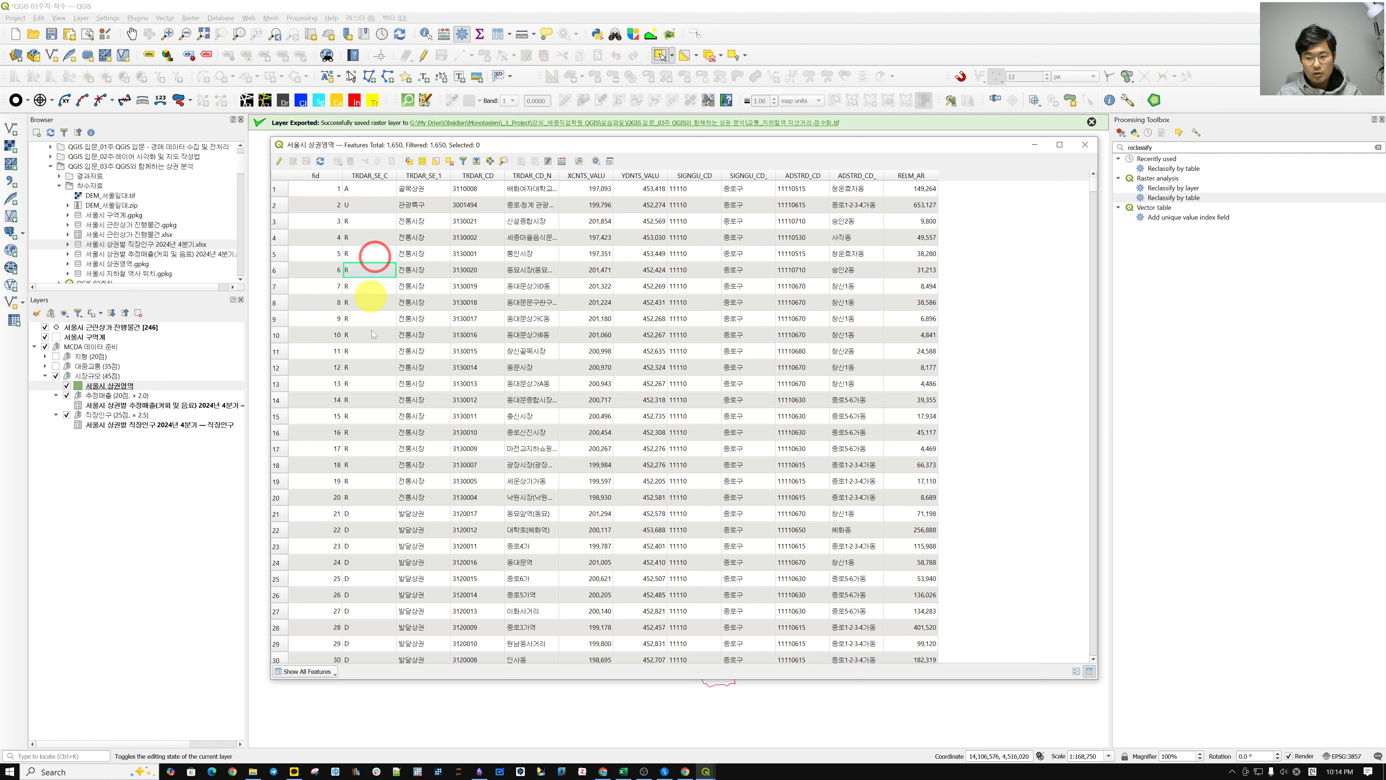
left_click(370, 339)
left_click(419, 214)
left_click(418, 271)
left_click(420, 353)
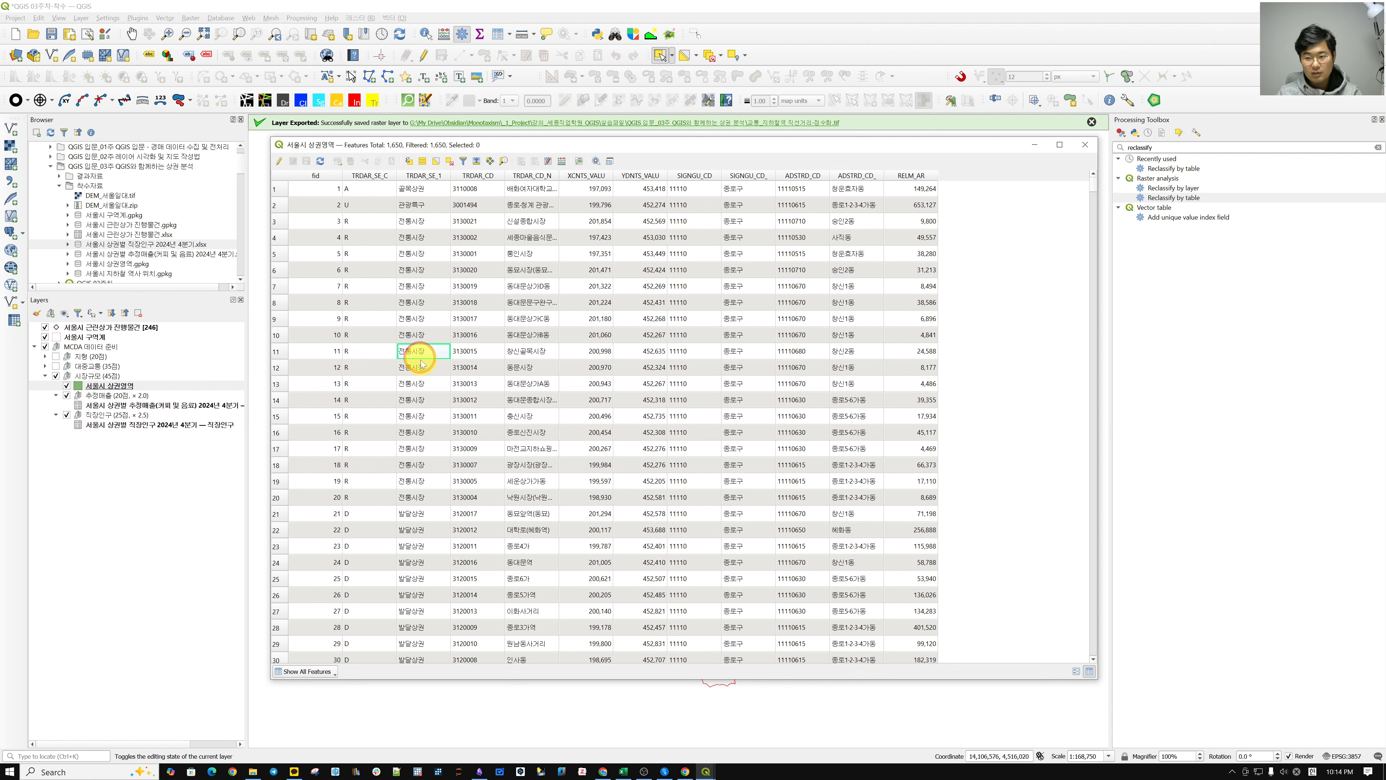
Examine the TRDAR_CD codes, widen the TRDAR_CD_N column to read the full names, and review the remaining columns through RELM_AR
left_click(484, 220)
left_click(479, 253)
left_click(473, 319)
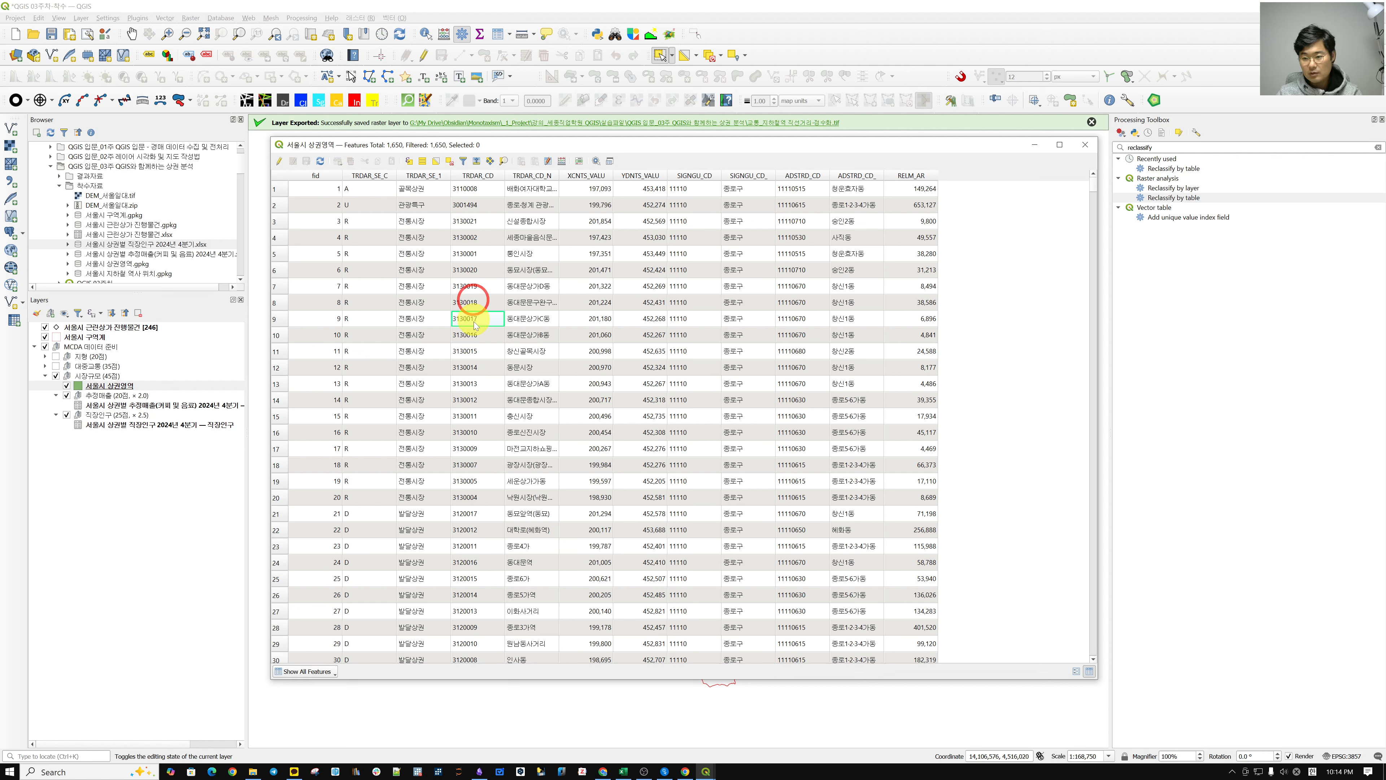
left_click(473, 380)
left_click(467, 428)
left_click(475, 480)
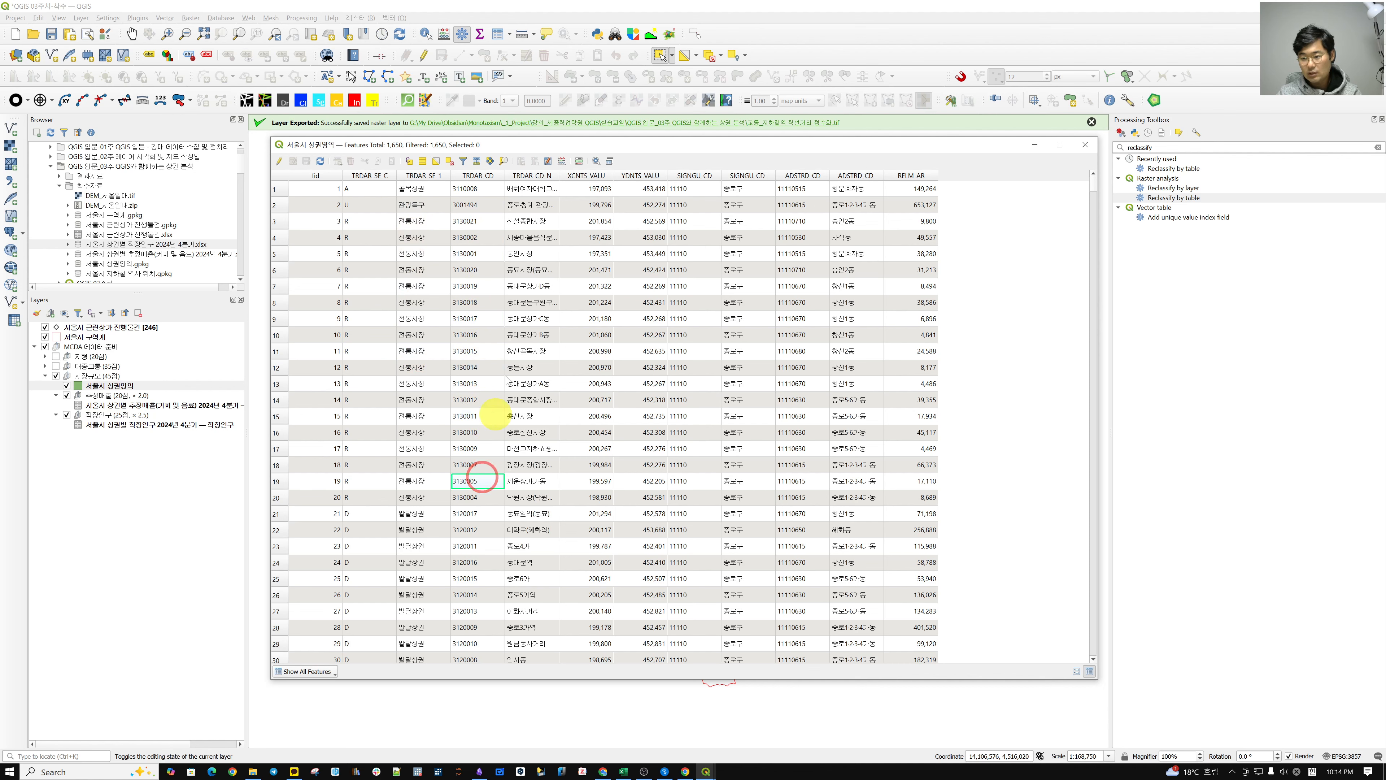
left_click(529, 224)
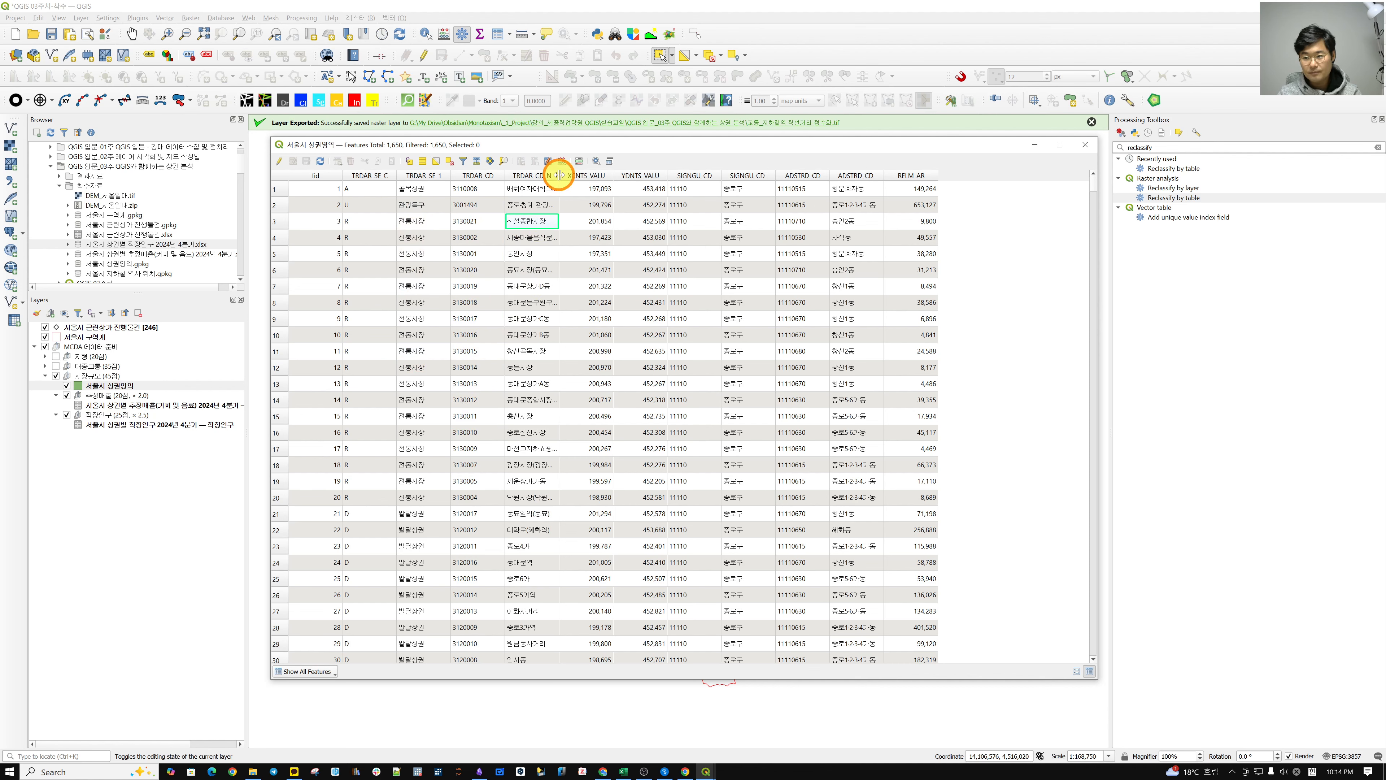
left_click_drag(559, 176, 587, 179)
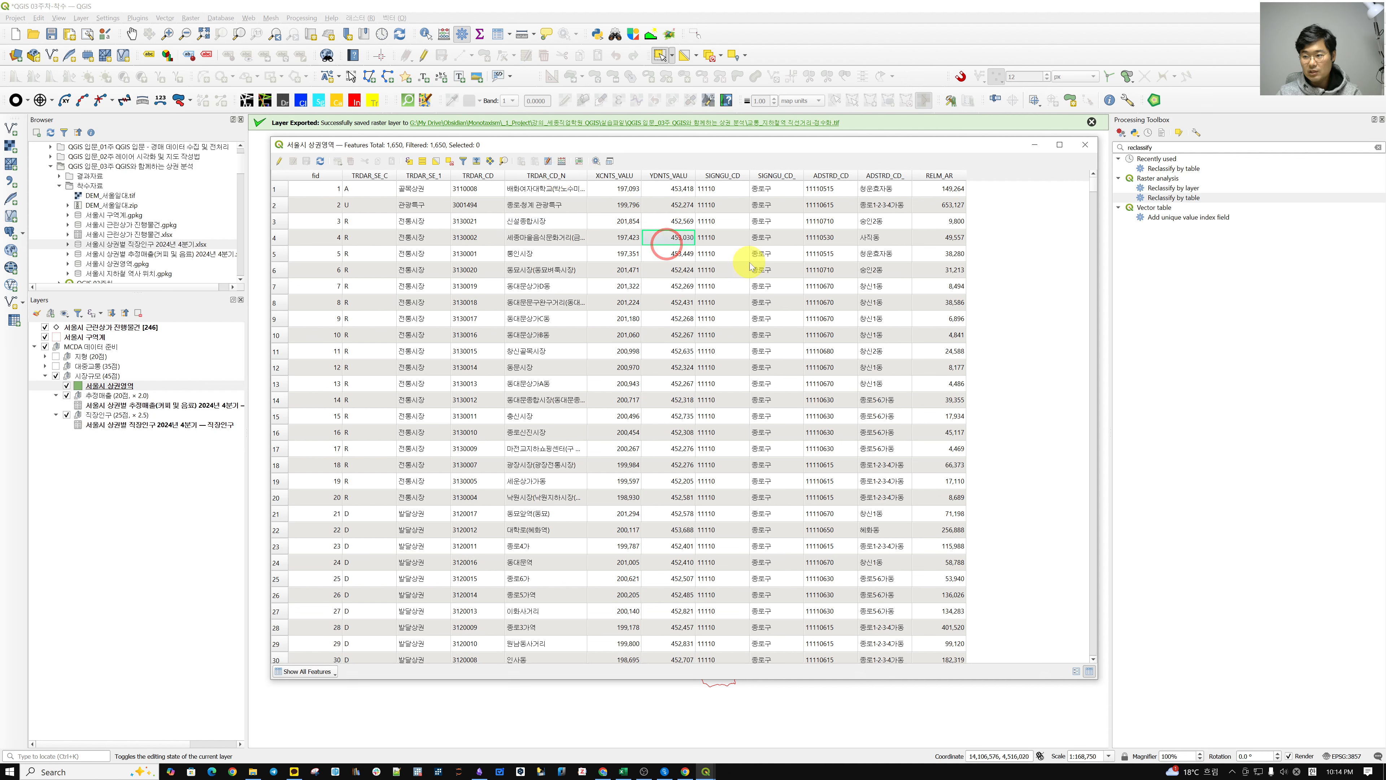
left_click(862, 291)
left_click(928, 330)
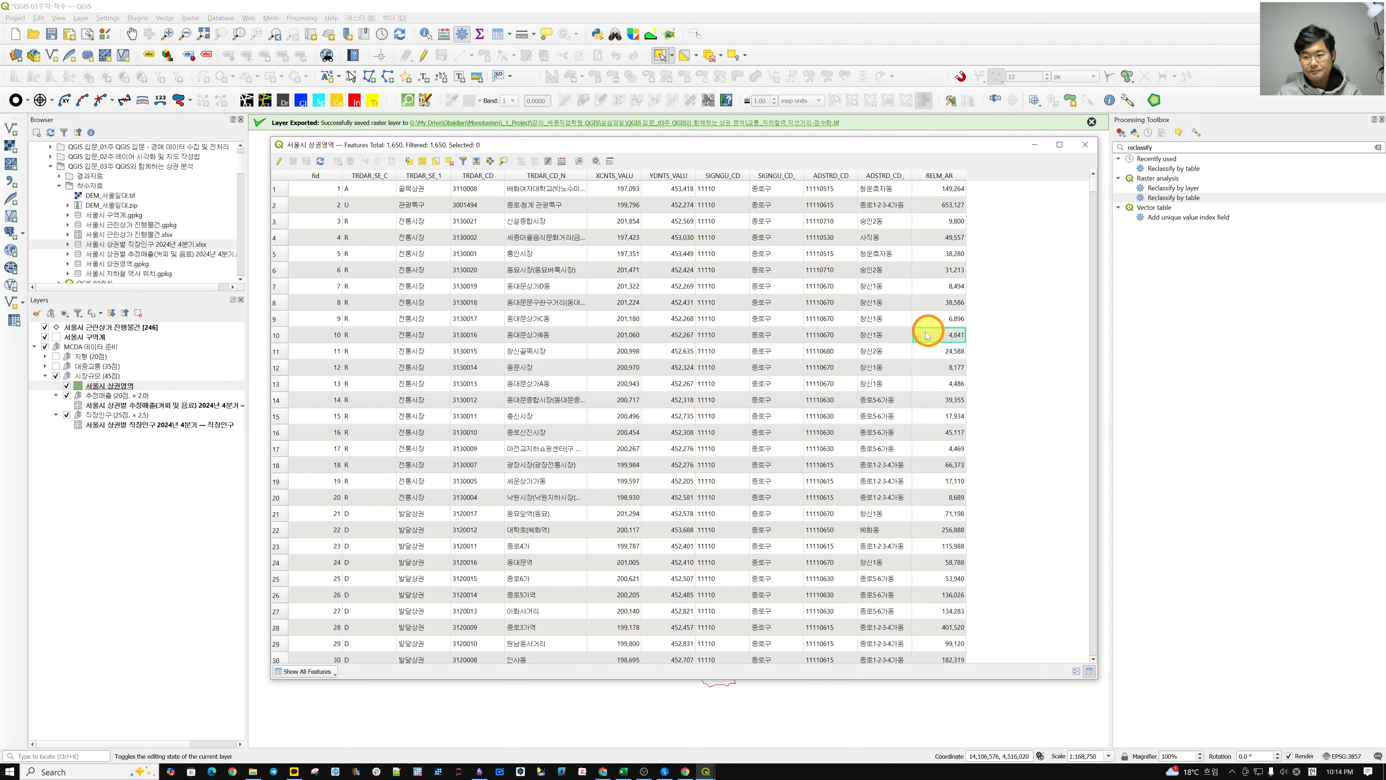
Review the TRDAR_CD values as the candidate join key and close the attribute table
left_click(478, 203)
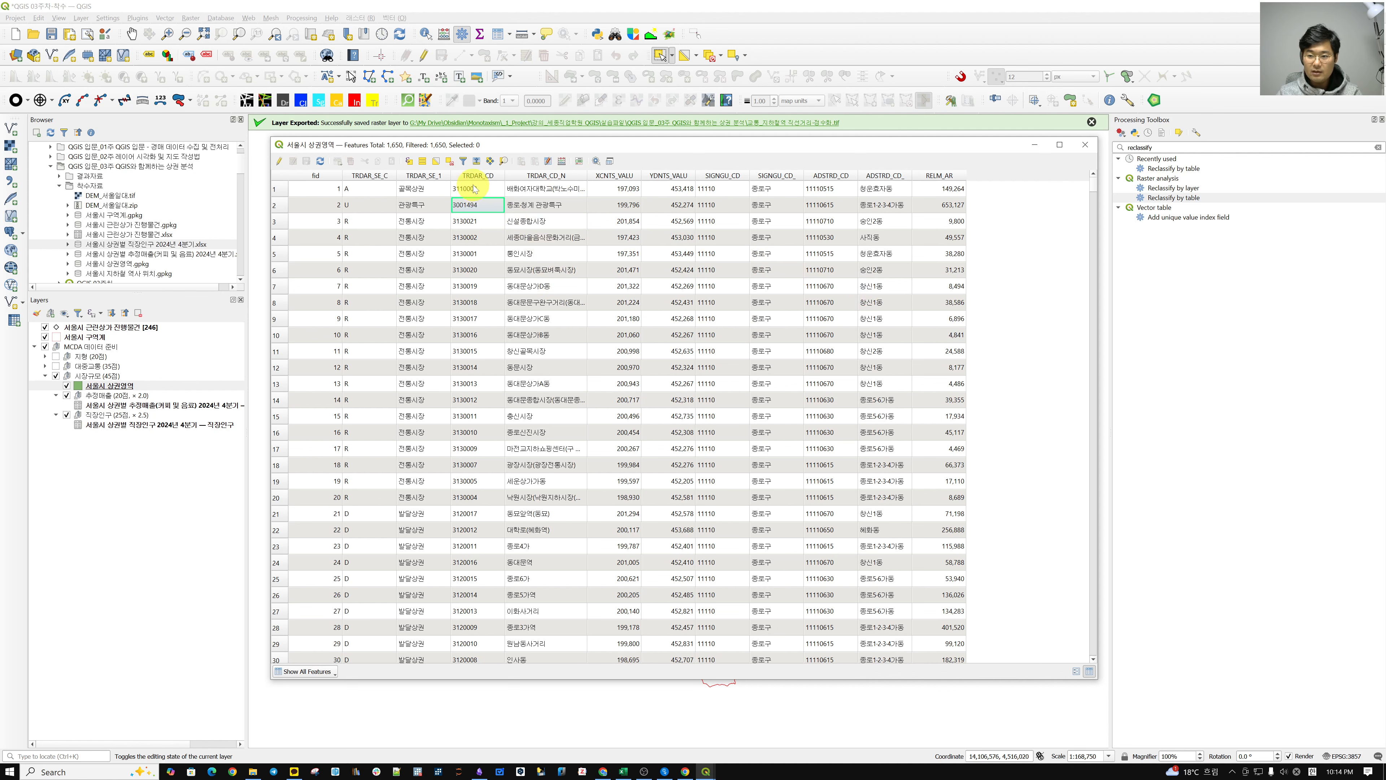
left_click(478, 236)
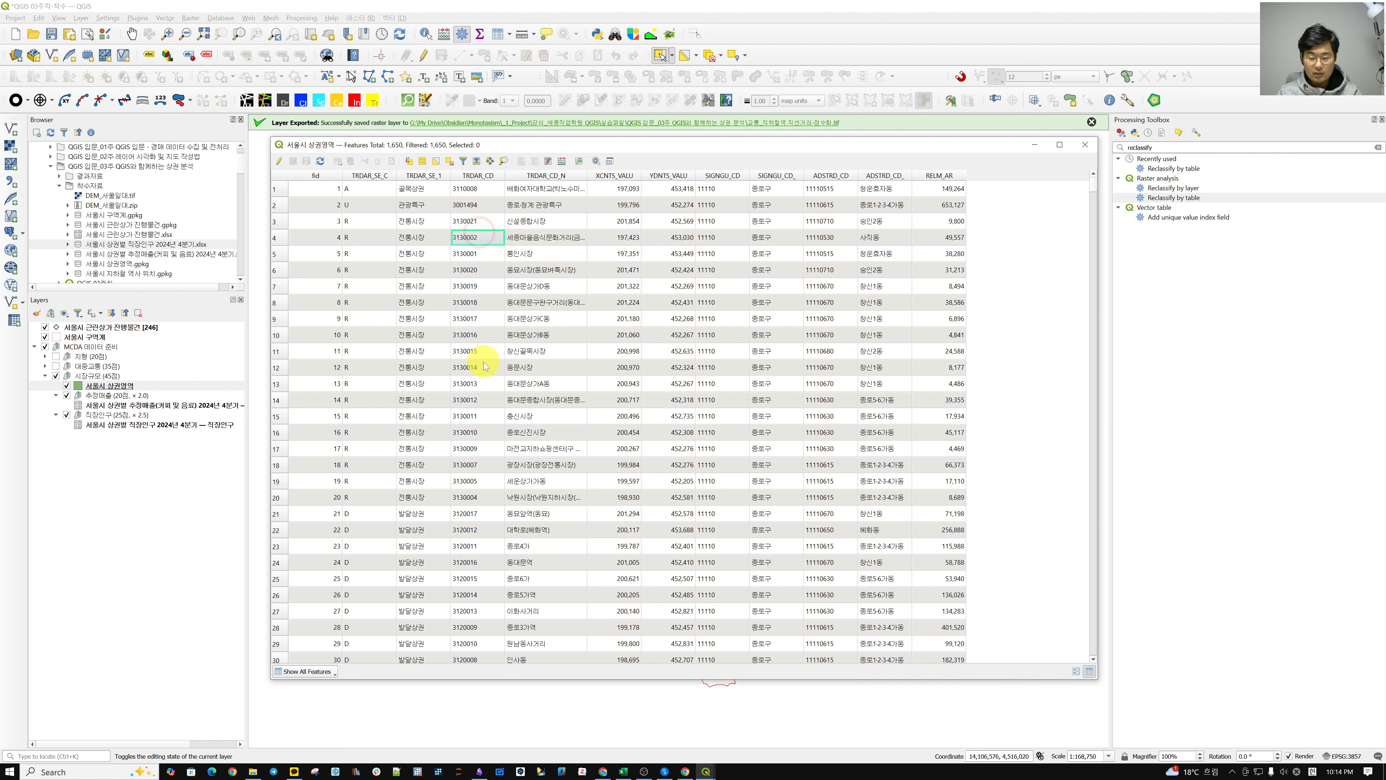
left_click(484, 401)
left_click(483, 433)
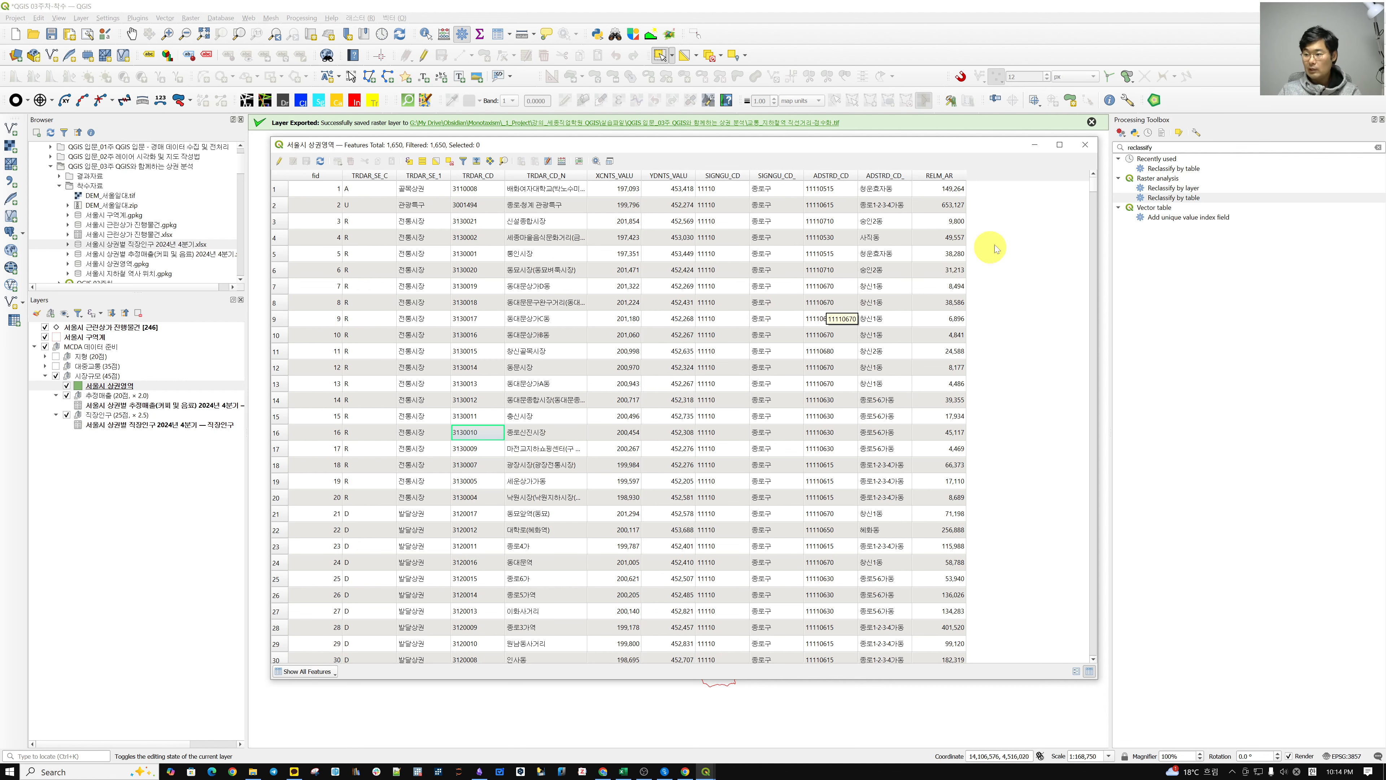
left_click(1085, 145)
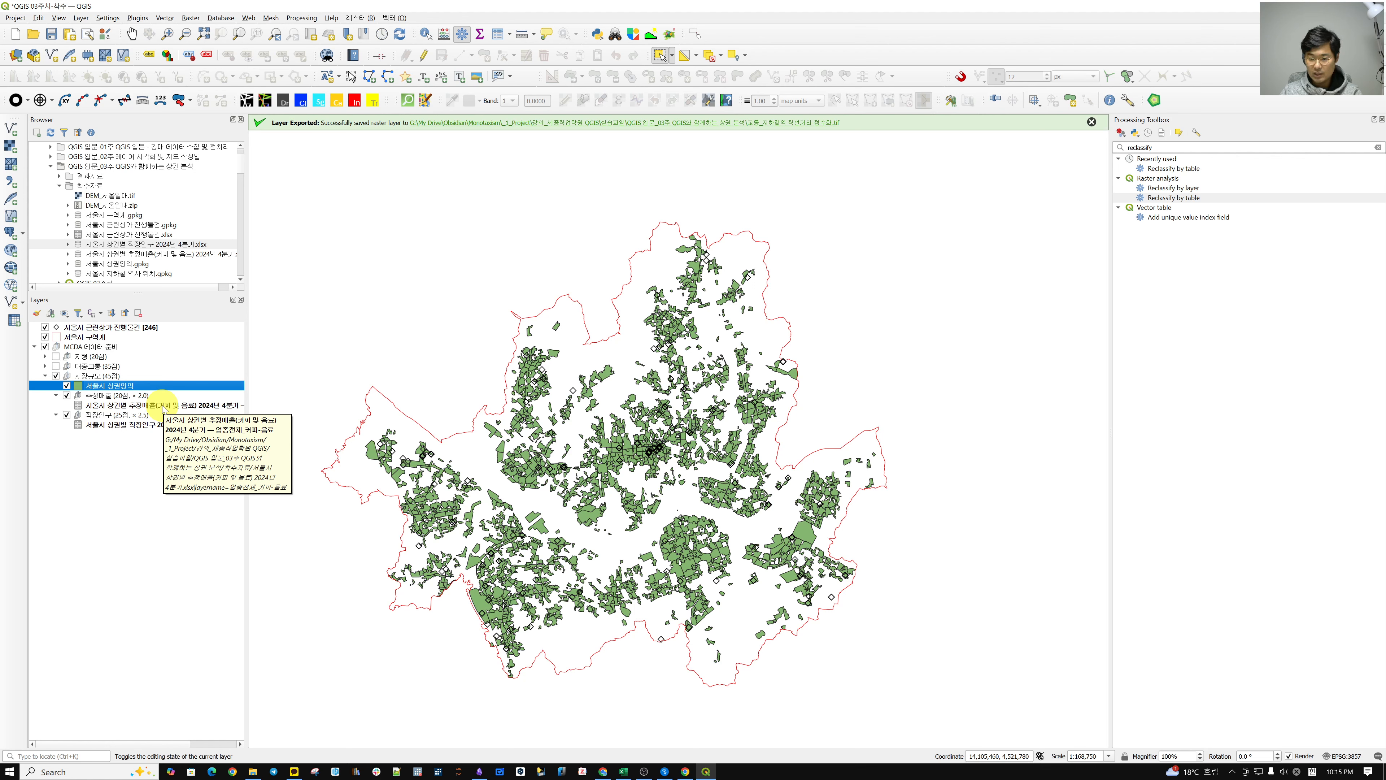
left_click(147, 425)
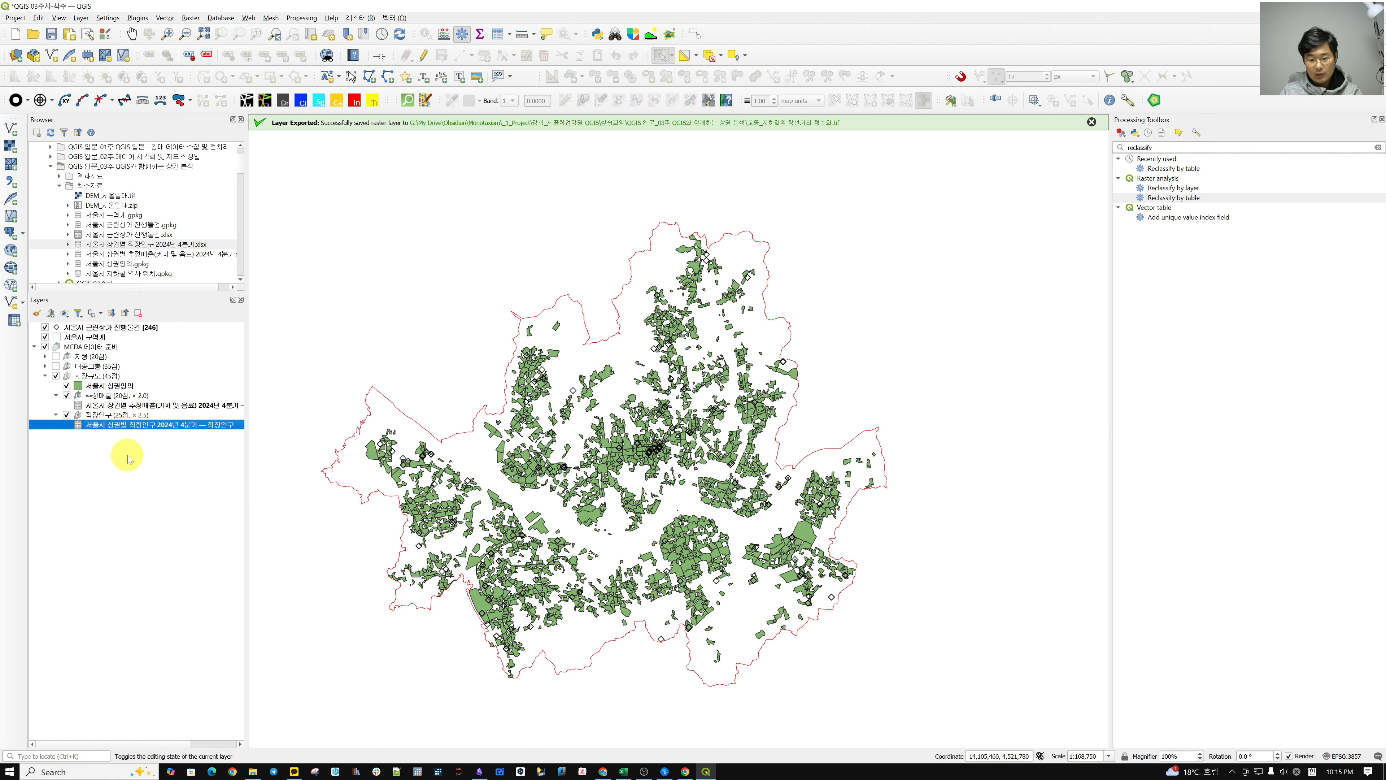
left_click(112, 395)
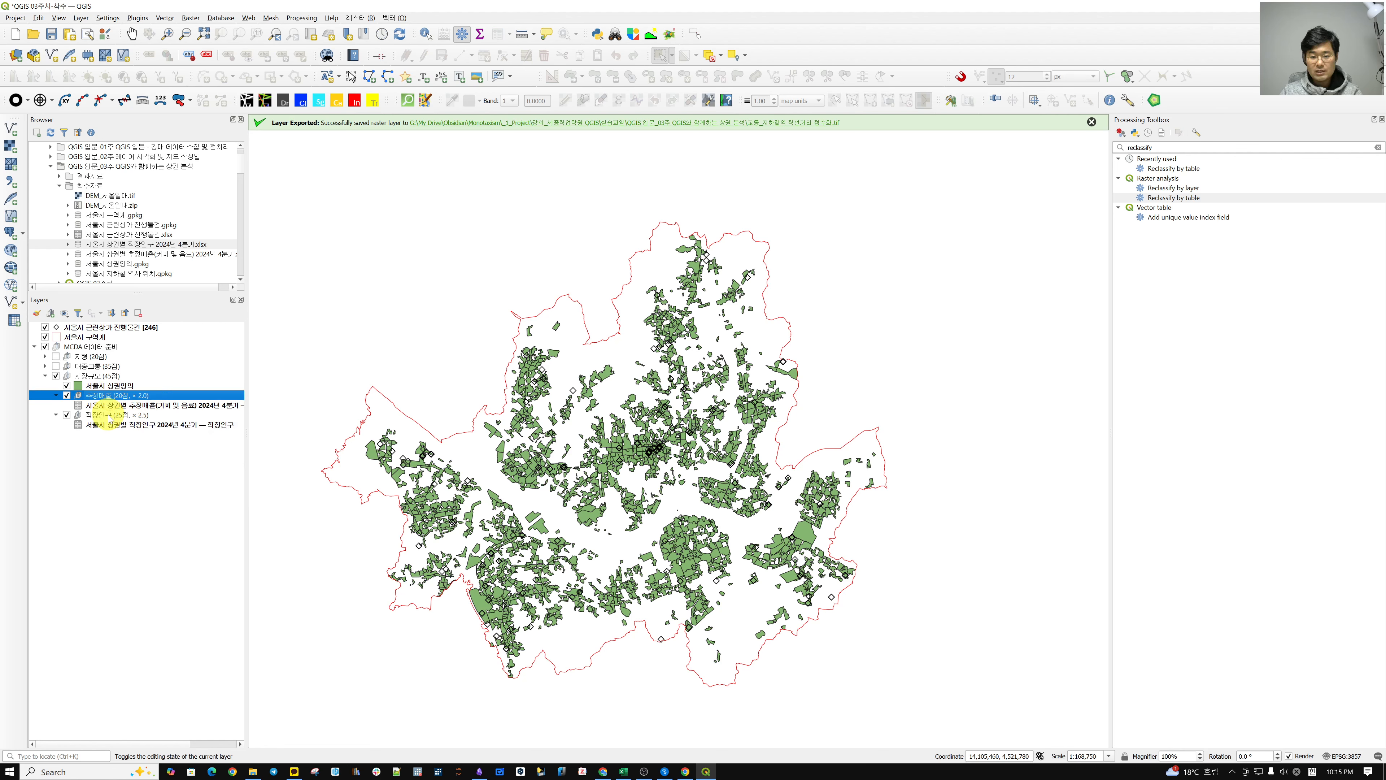
left_click(109, 416)
left_click(105, 386)
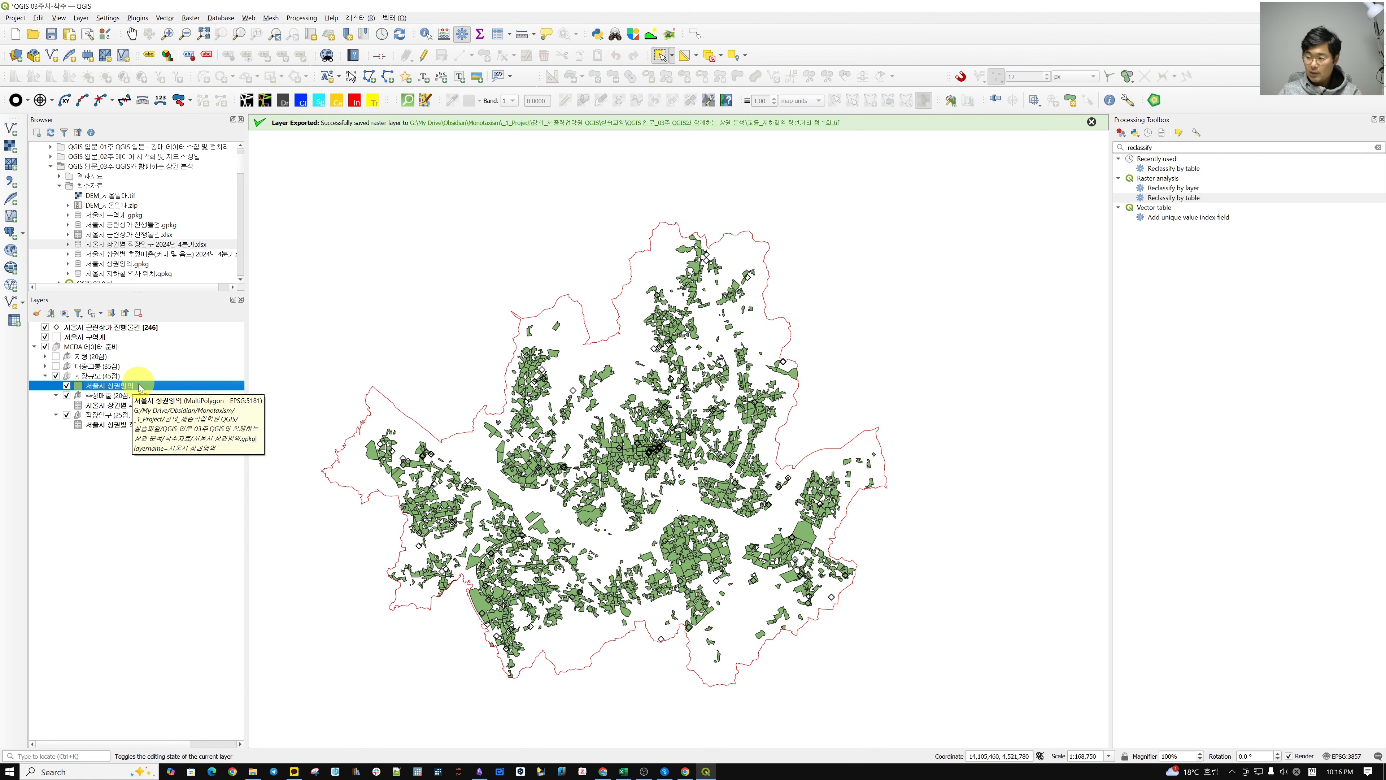
left_click(107, 405)
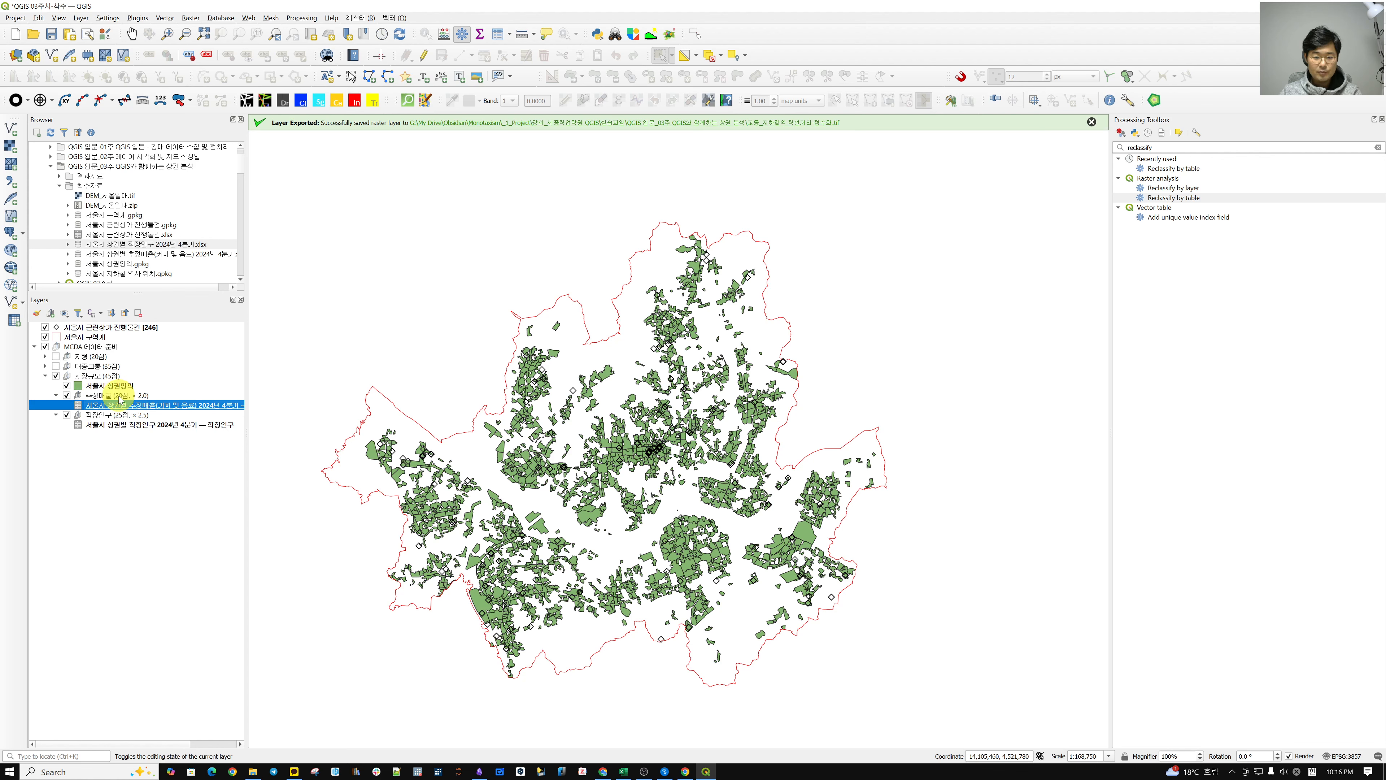
left_click(117, 426)
left_click(82, 407)
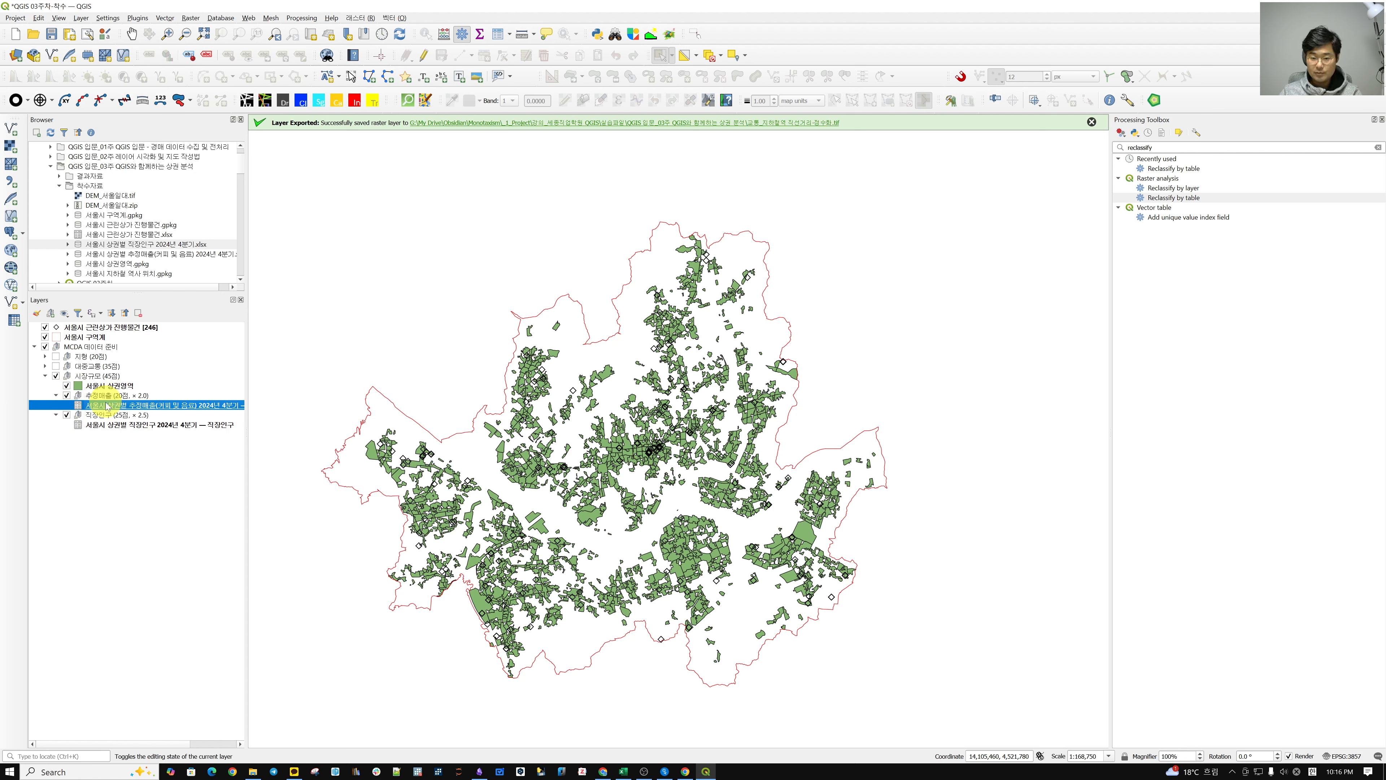
Open the properties of the 서울시 상권영역 layer and go to its Joins settings
left_click(107, 387)
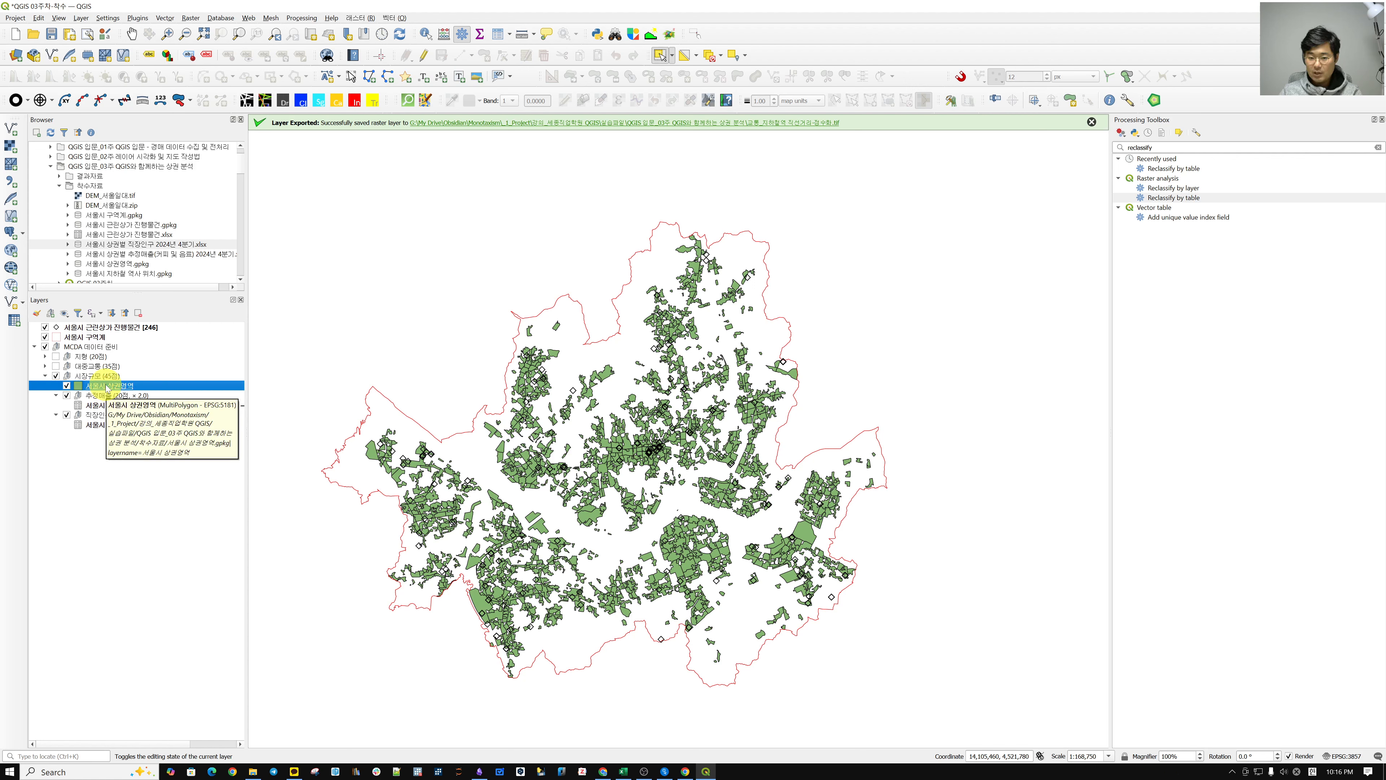
right_click(116, 389)
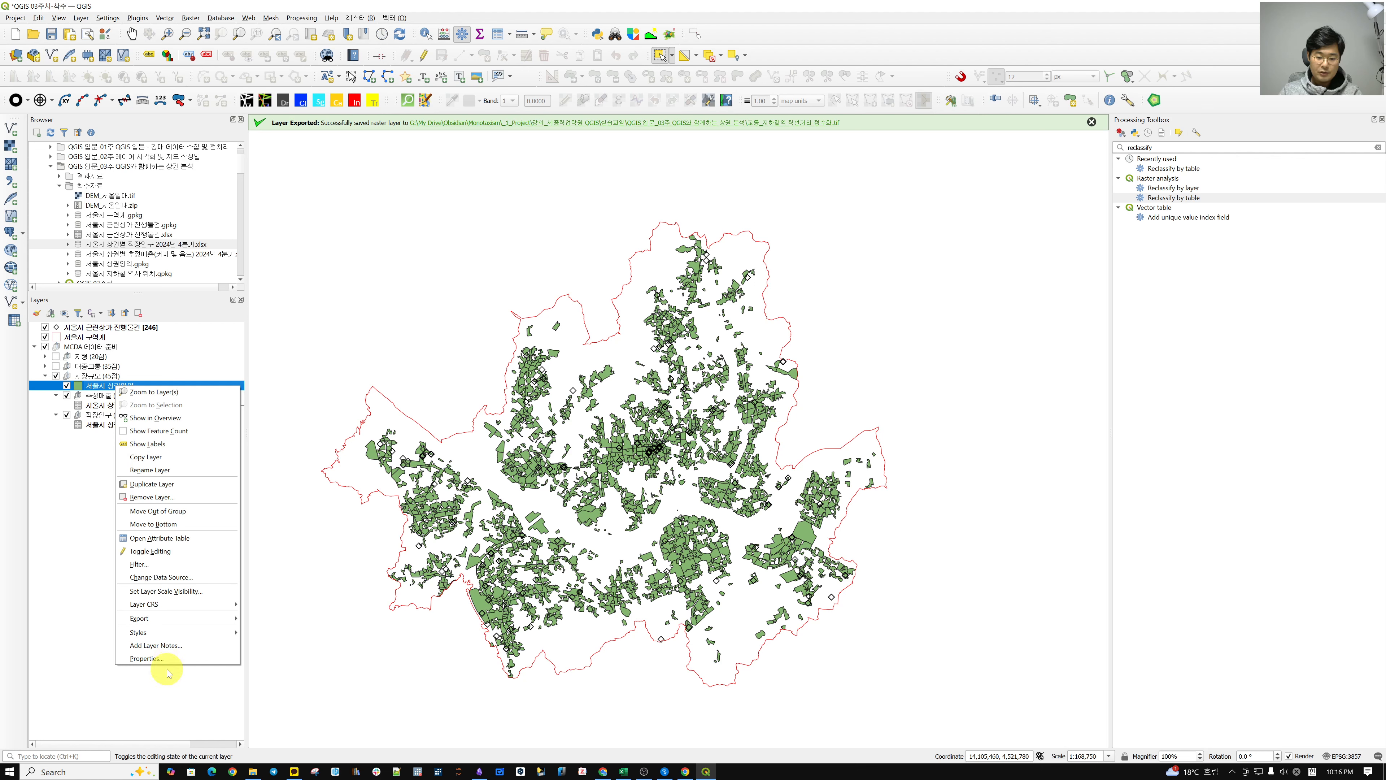
left_click(174, 659)
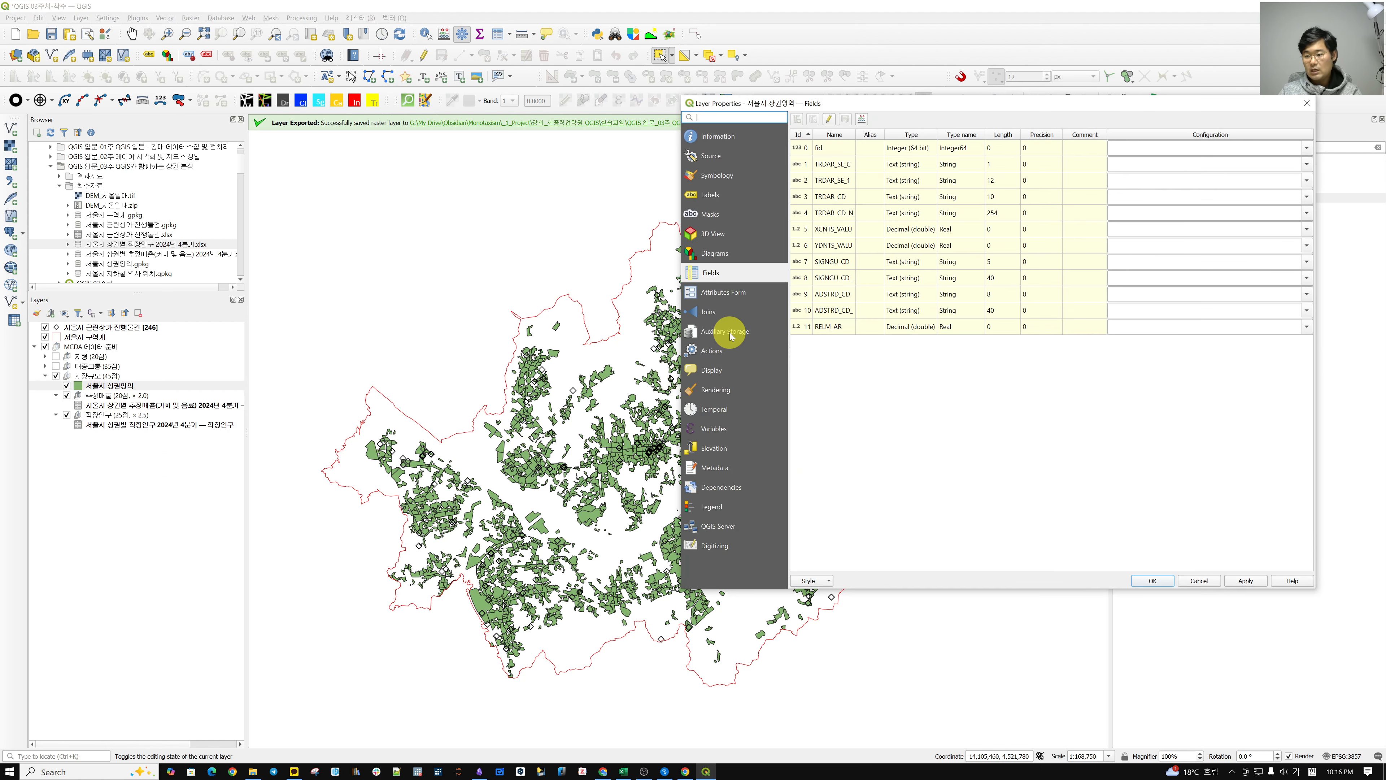
left_click(733, 176)
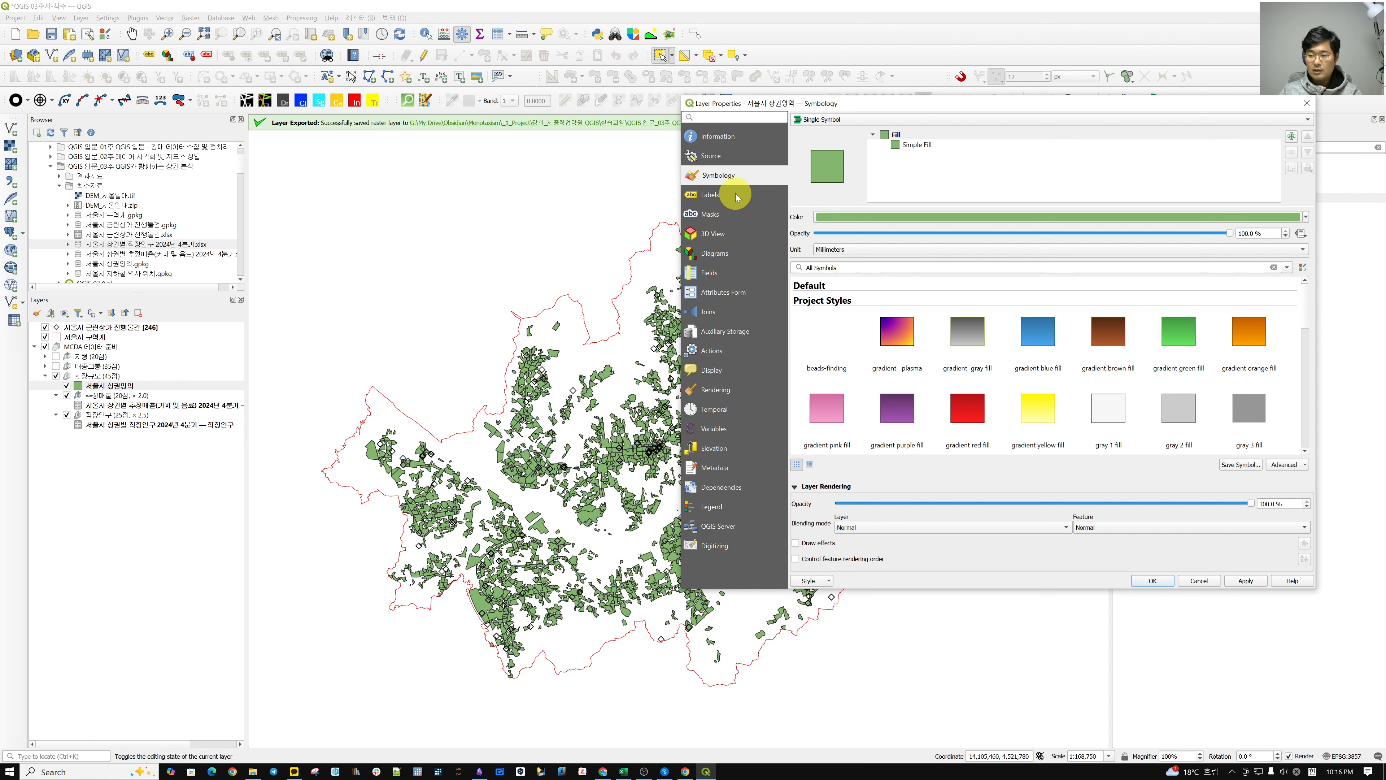
left_click(740, 198)
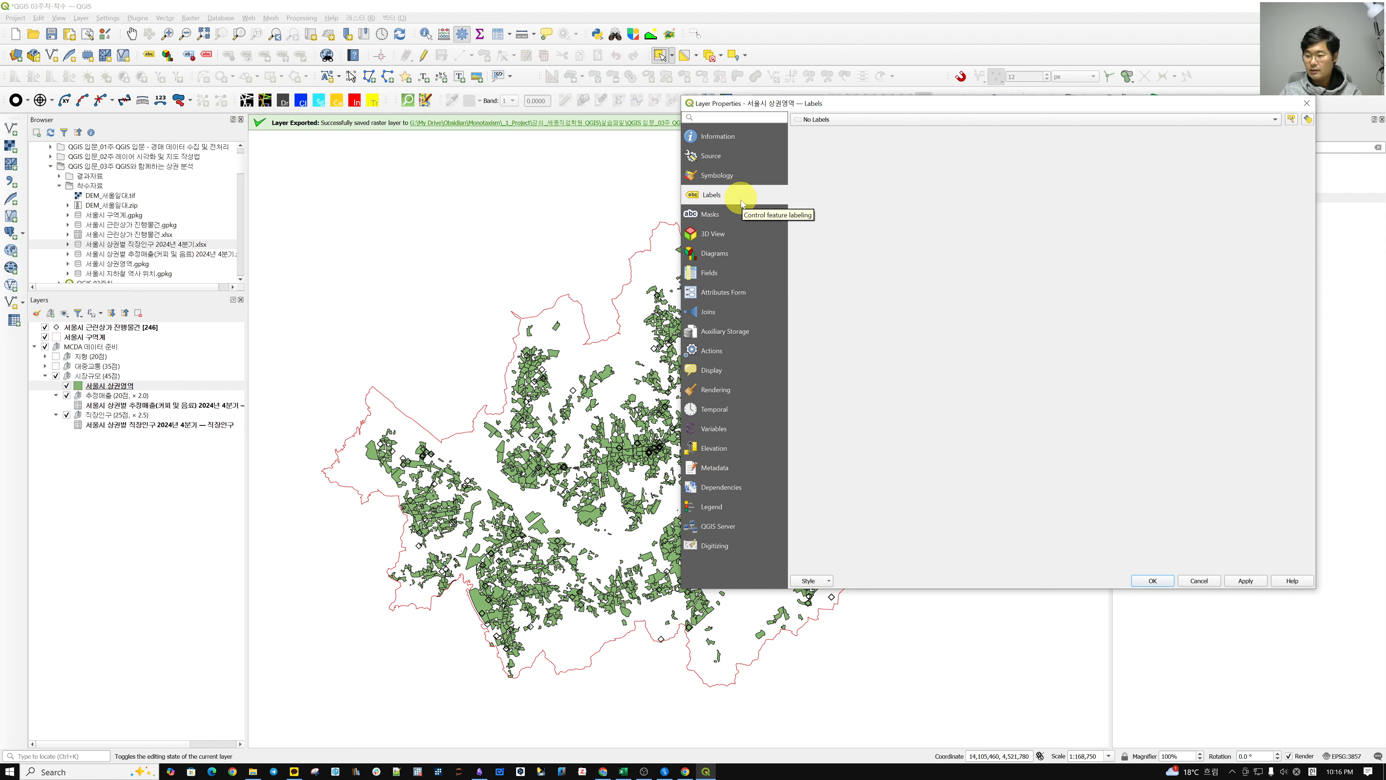
left_click(728, 315)
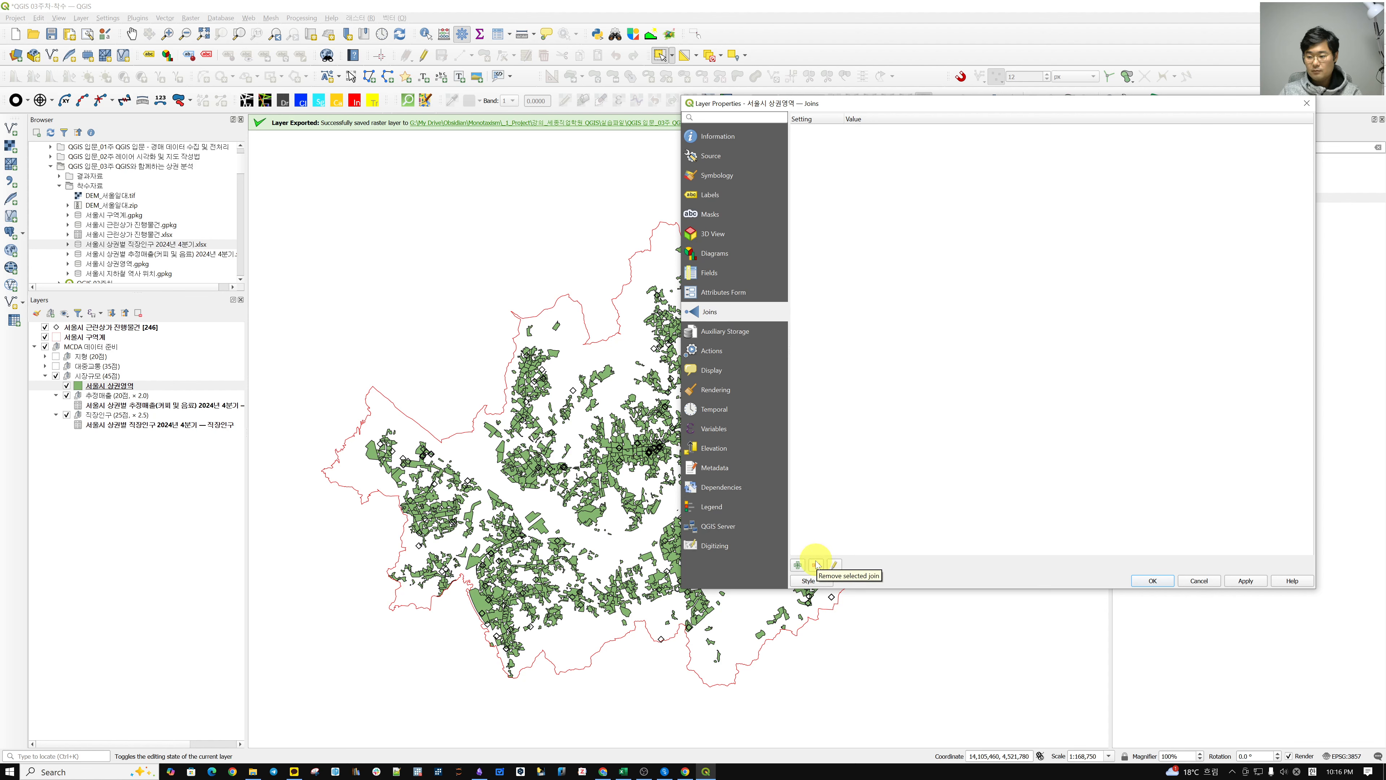
Add a join to the 서울시 상권별 추정매출(커피 및 음료) 2024년 4분기 table, with join field 상권_코드 and target field TRDAR_CD
left_click(798, 565)
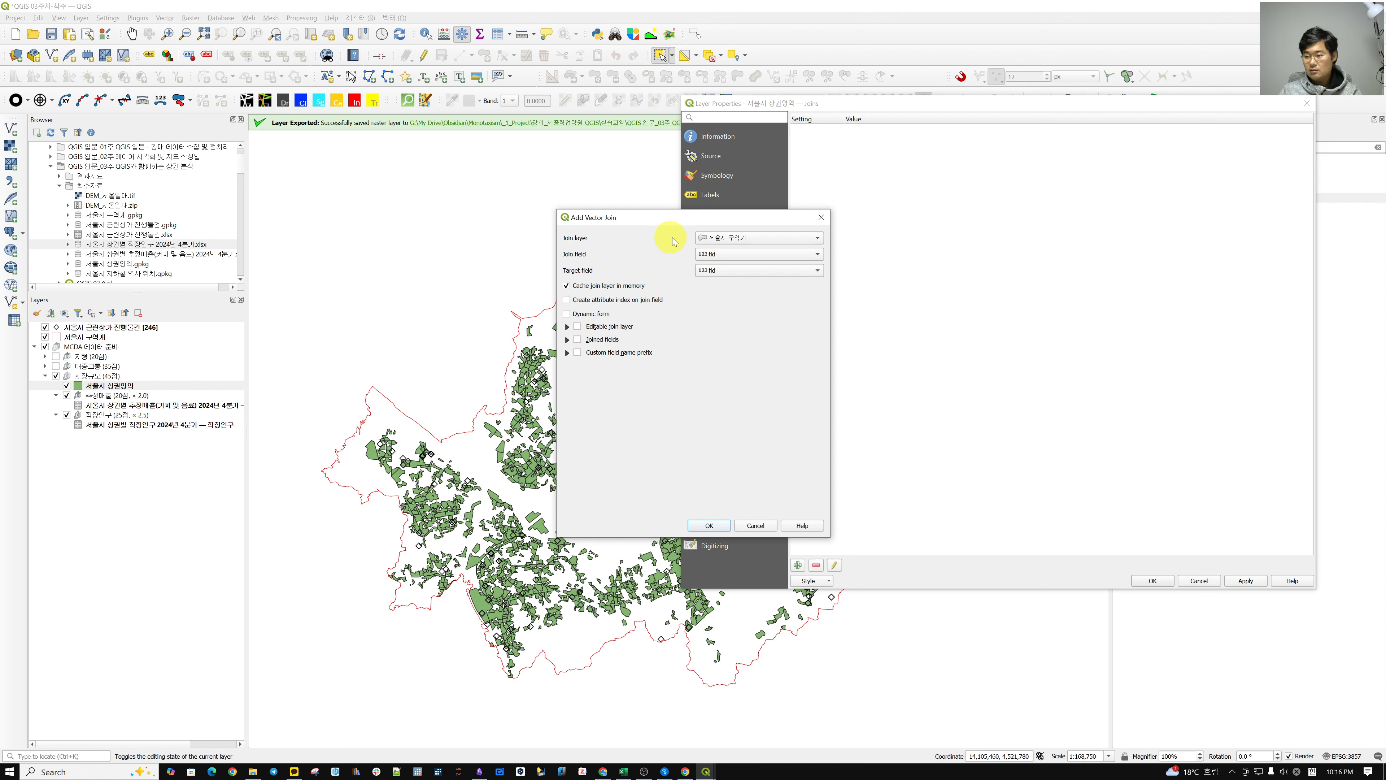
left_click(726, 243)
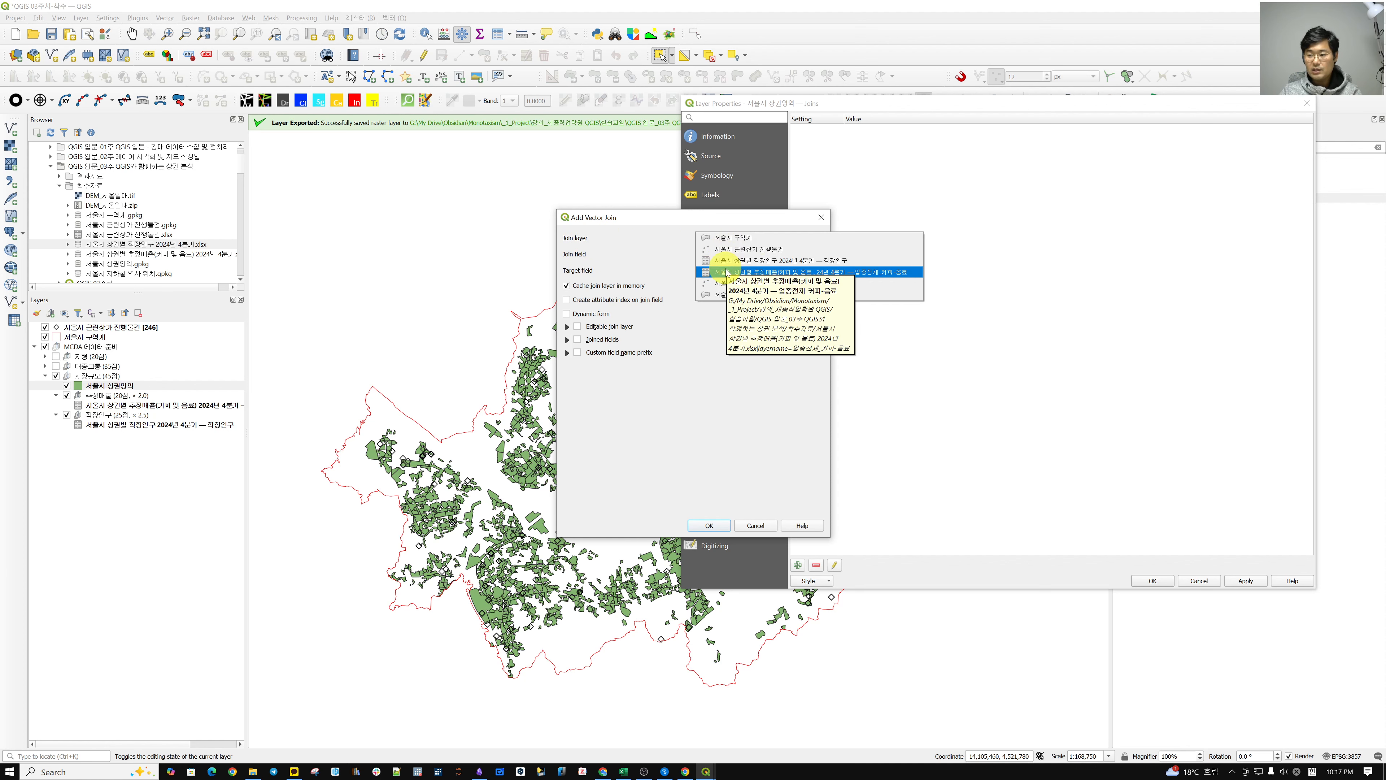
left_click(768, 276)
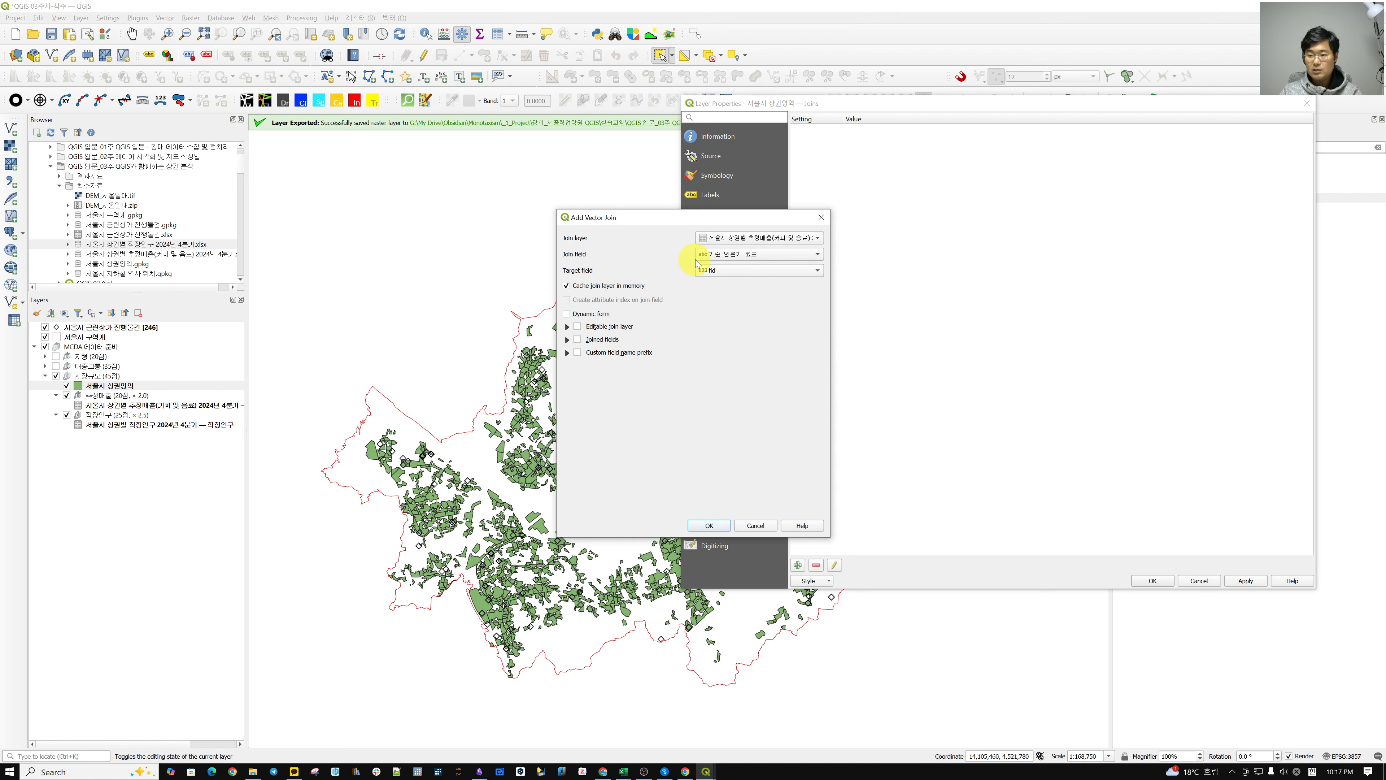
left_click(722, 261)
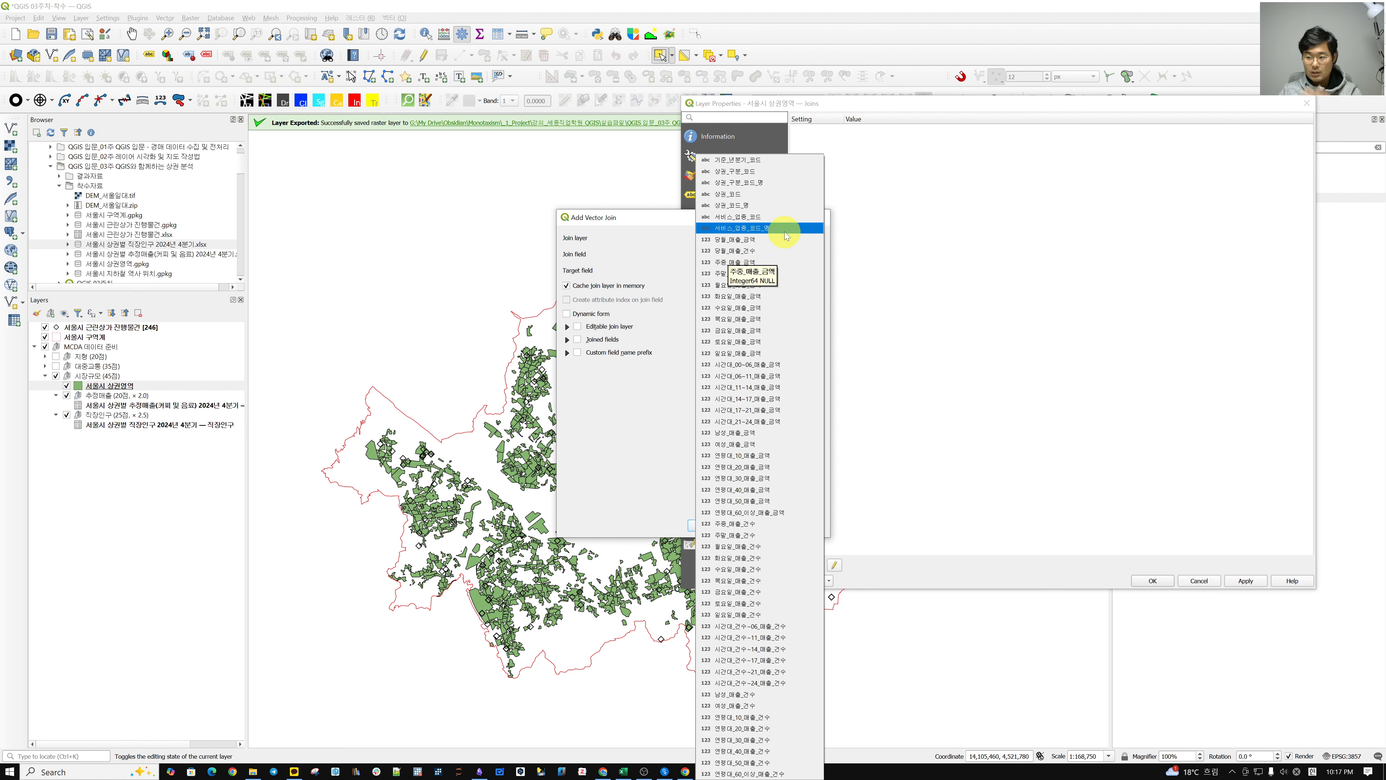
left_click(786, 194)
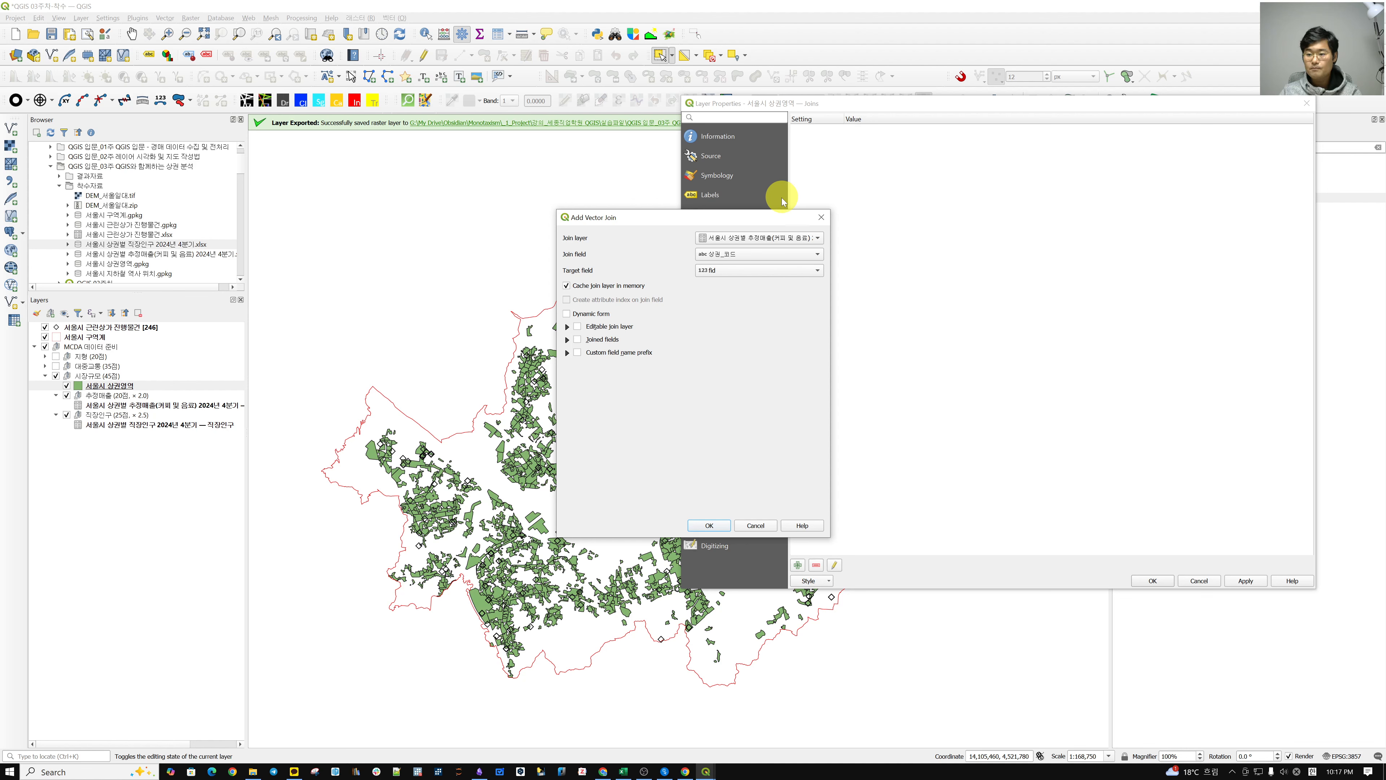
left_click(739, 269)
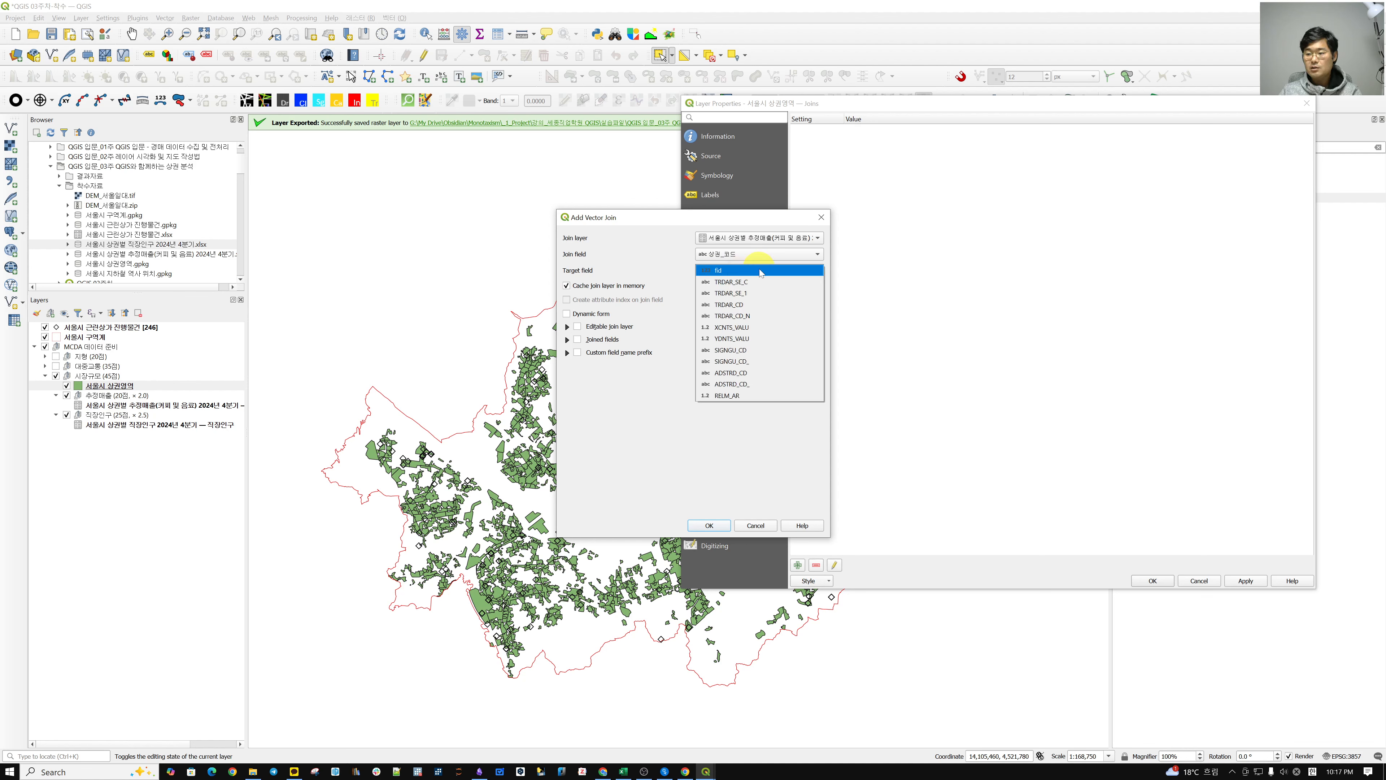
left_click(779, 309)
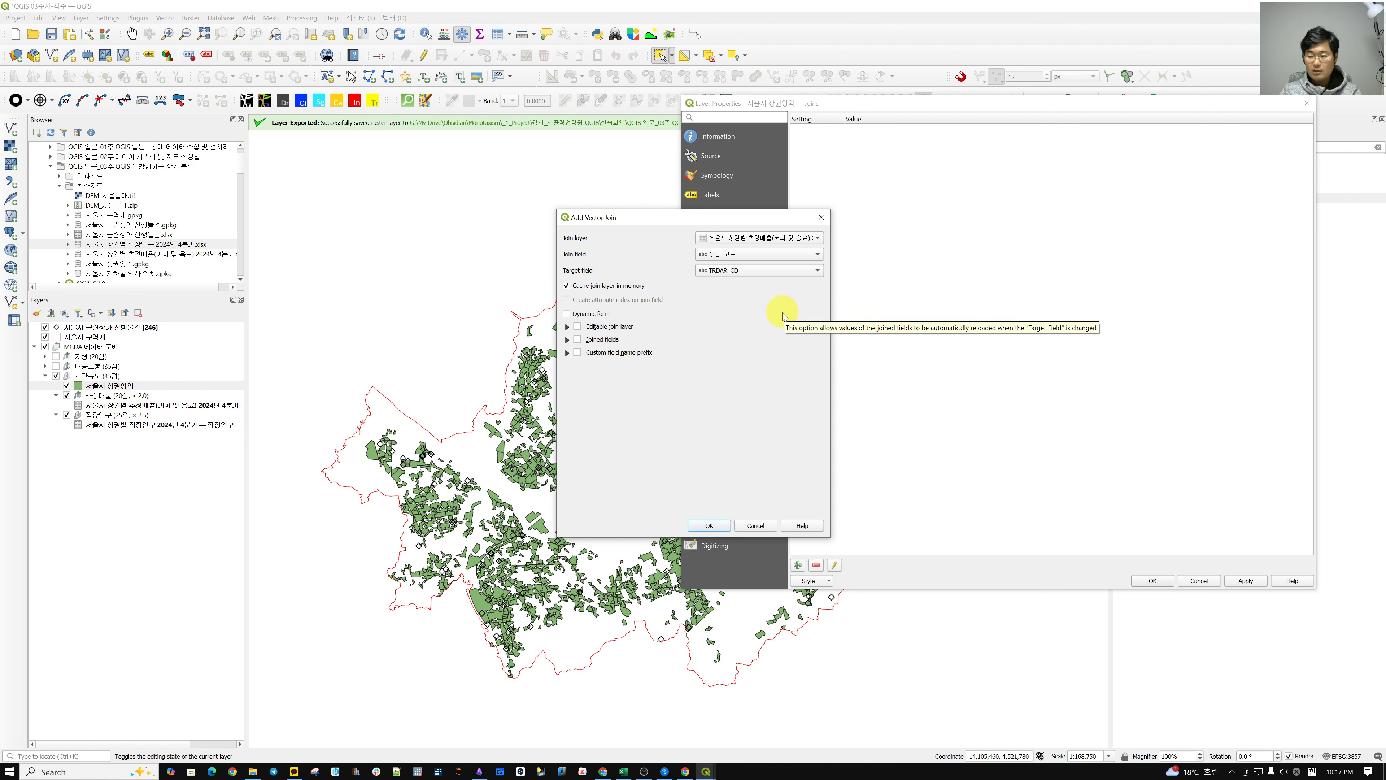
left_click(709, 525)
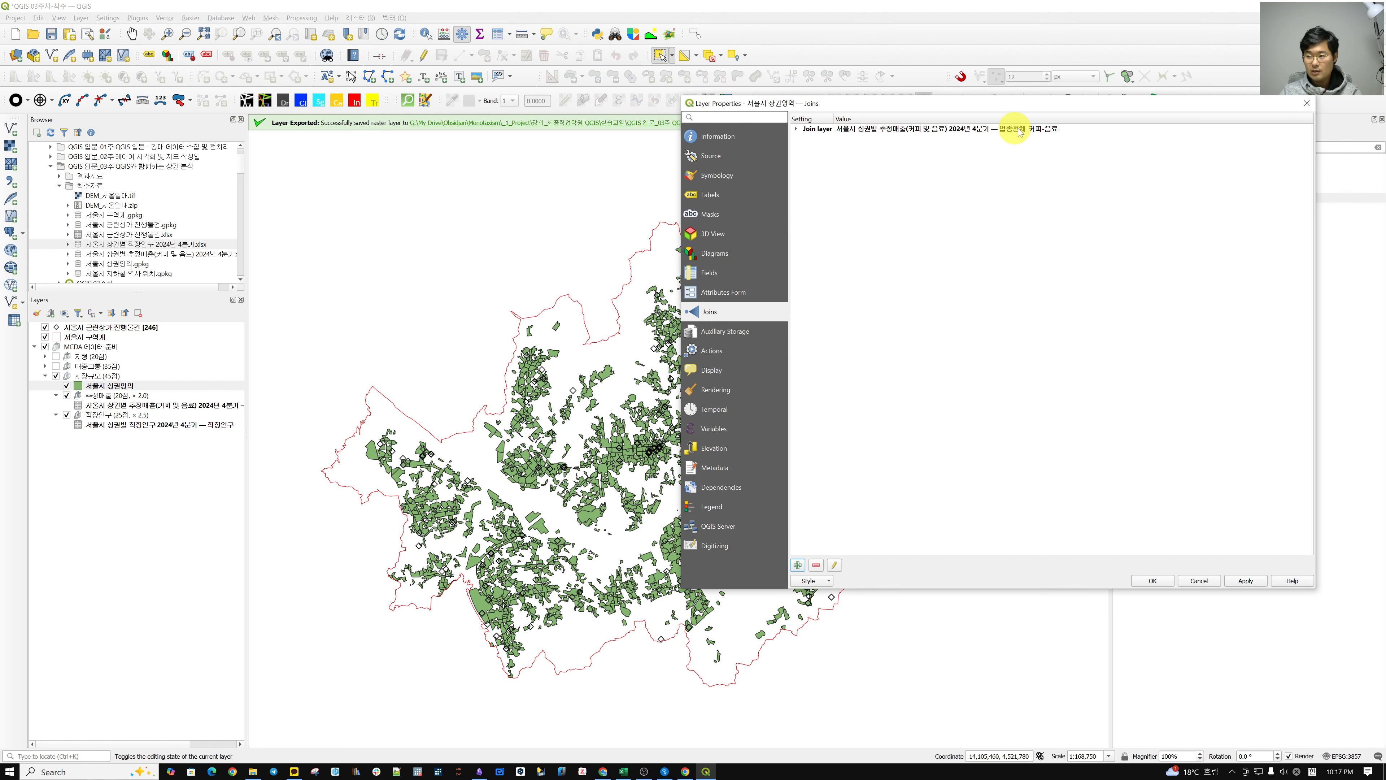
left_click(1055, 130)
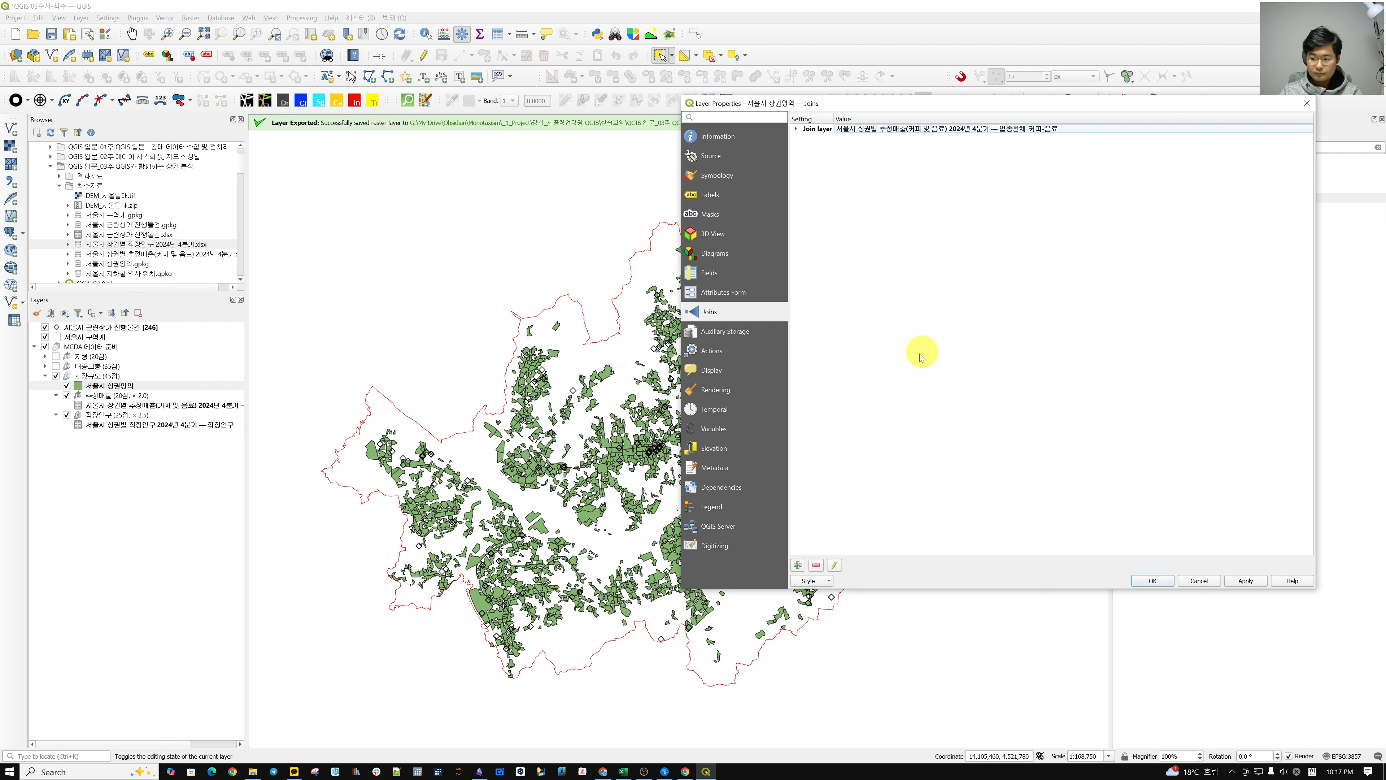
Add a second join to the 서울시 상권별 직장인구 2024년 4분기 table, matching 상권_코드 to TRDAR_CD, and apply the layer properties
left_click(799, 565)
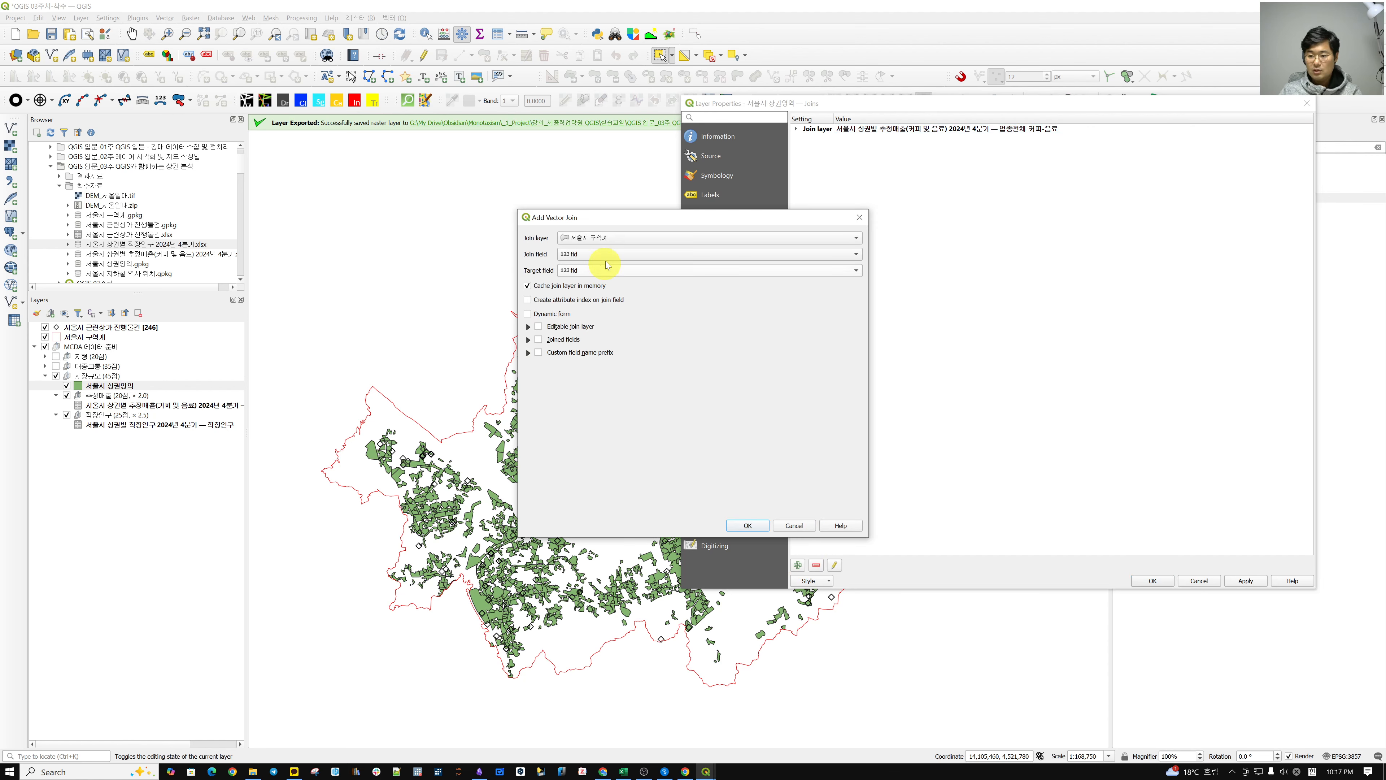
left_click(607, 238)
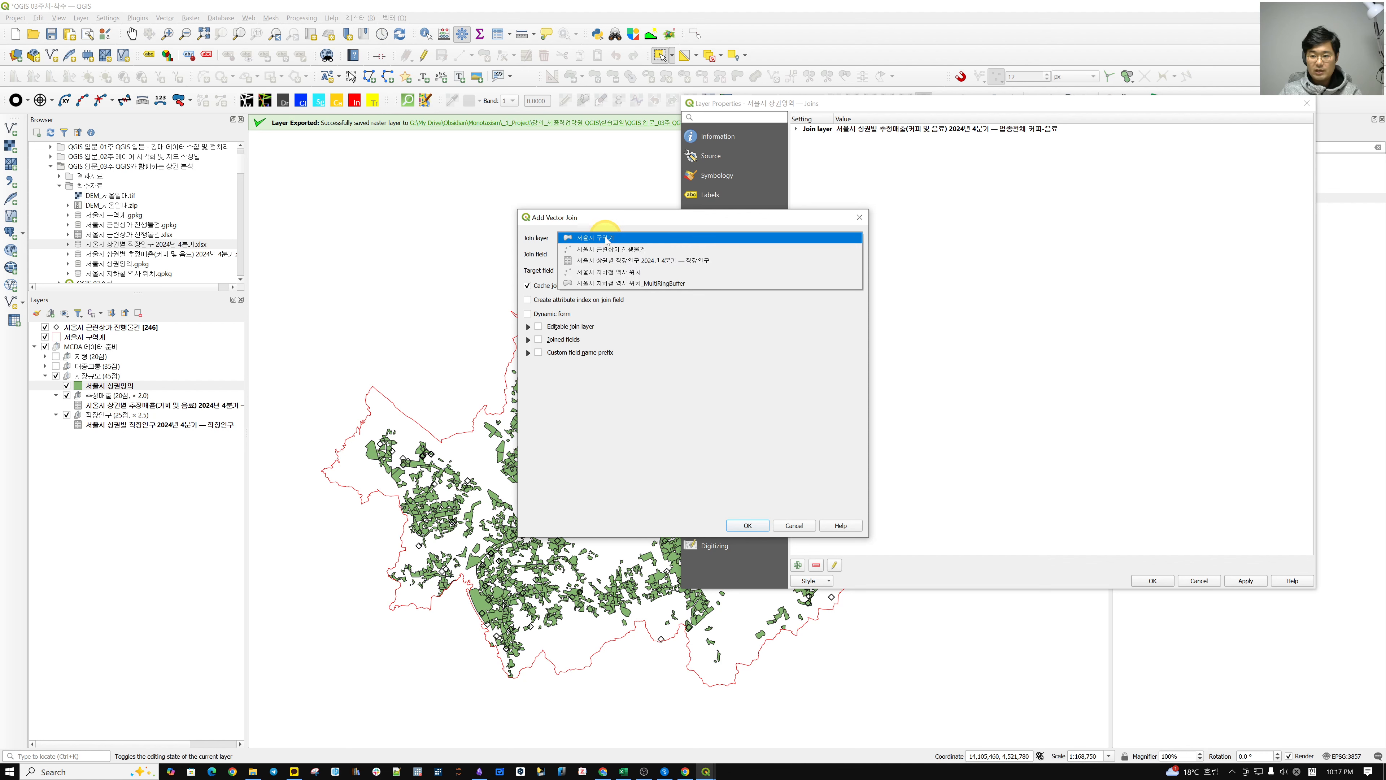
left_click(636, 261)
left_click(631, 255)
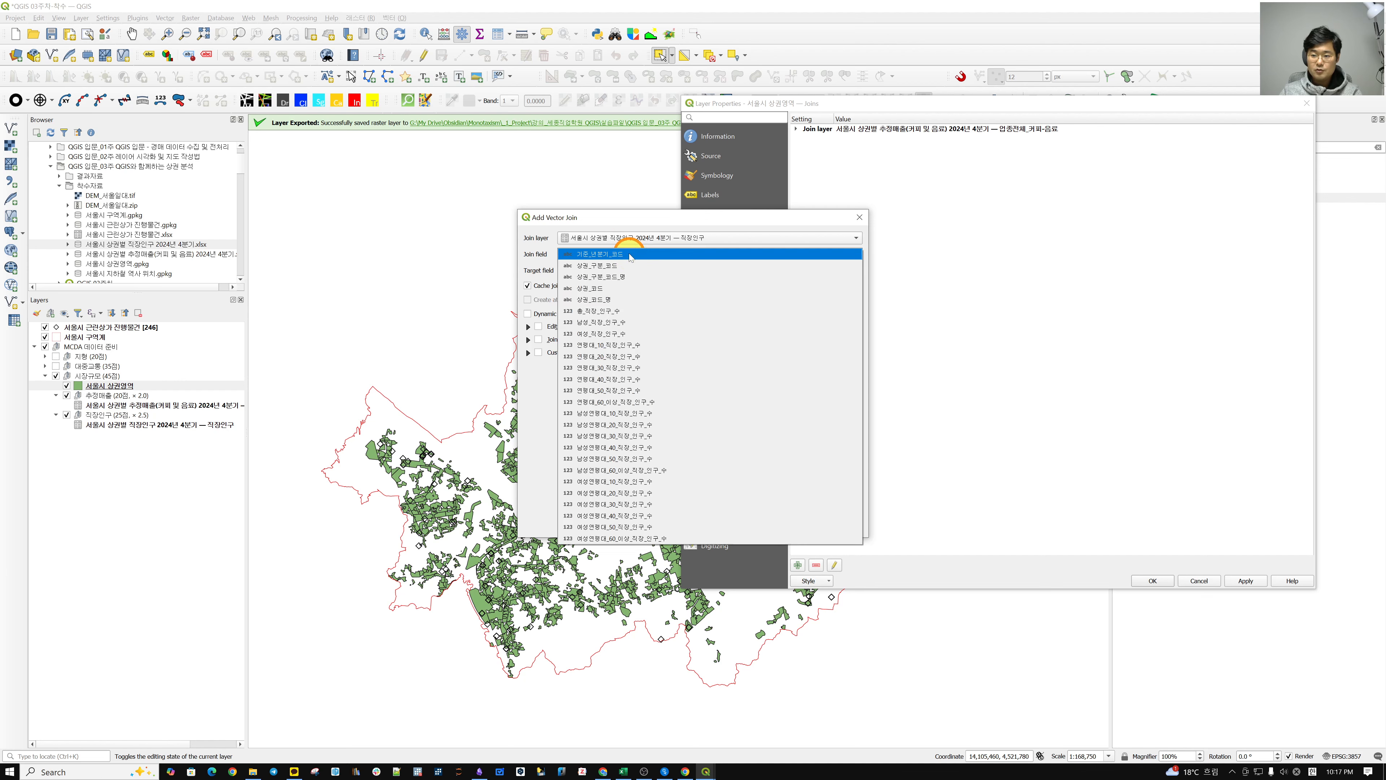
left_click(628, 289)
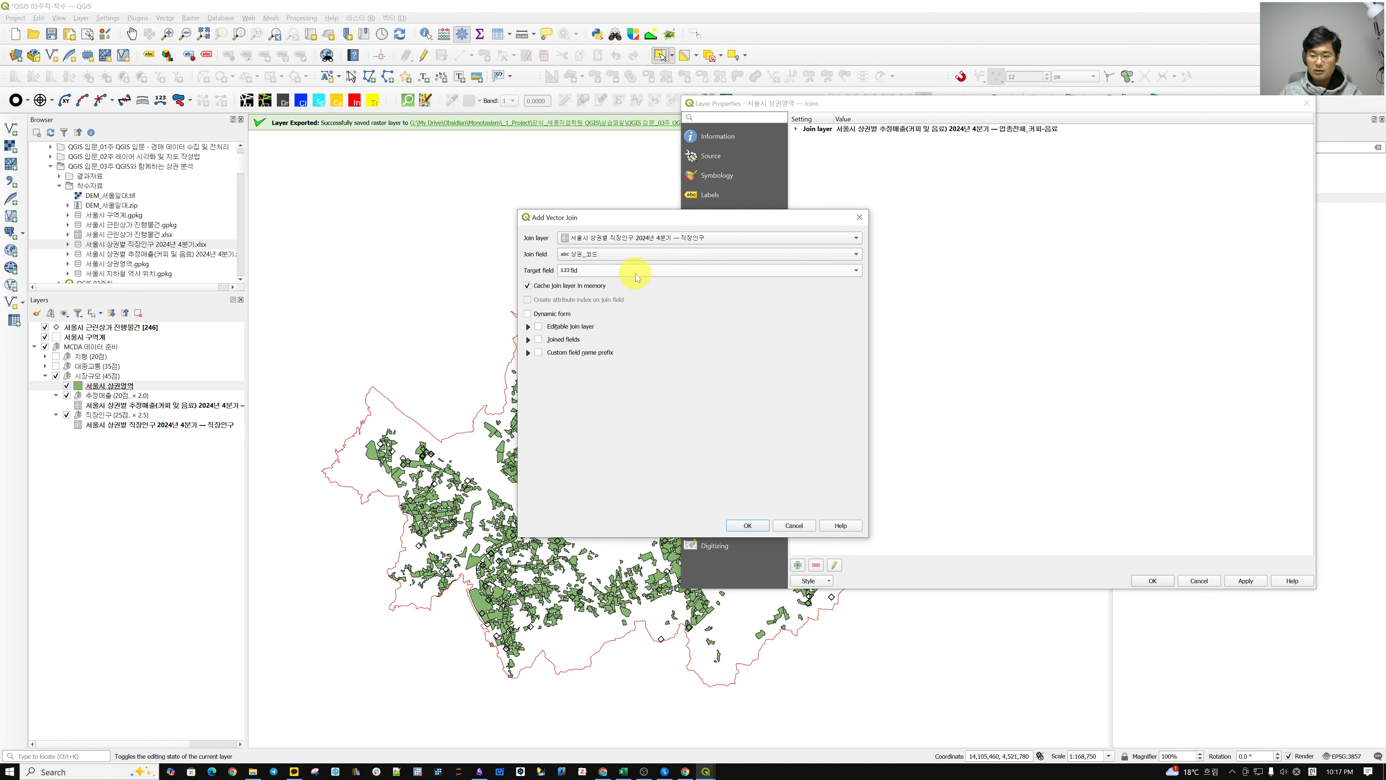
left_click(635, 271)
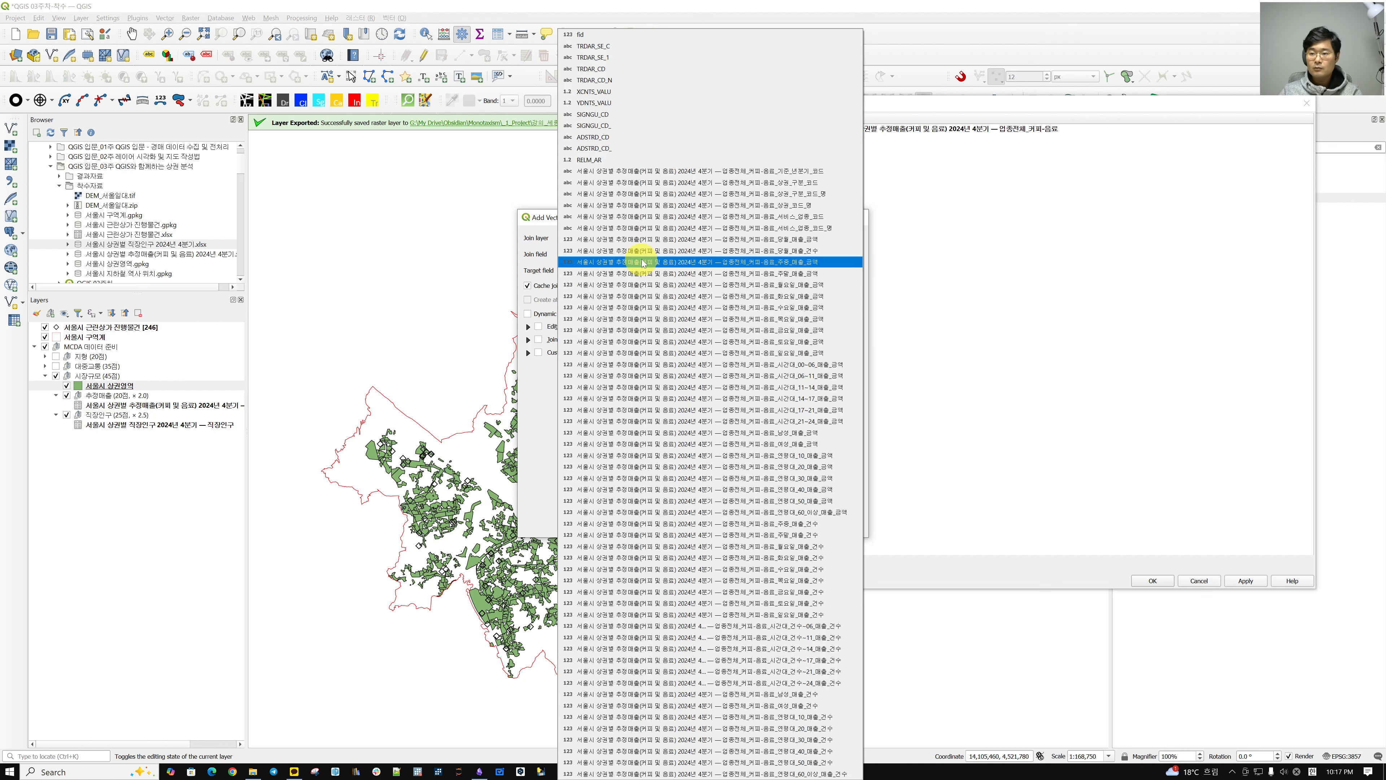
left_click(657, 74)
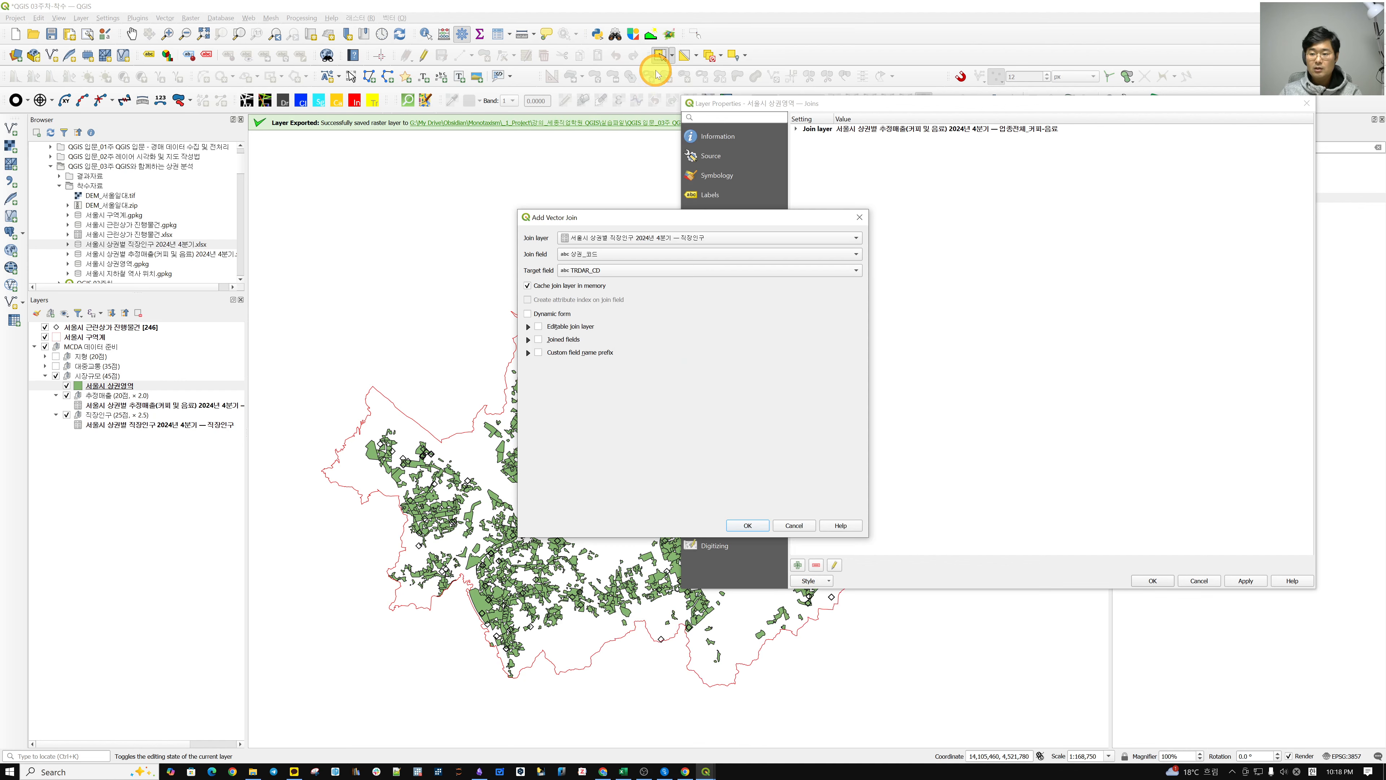
left_click(758, 525)
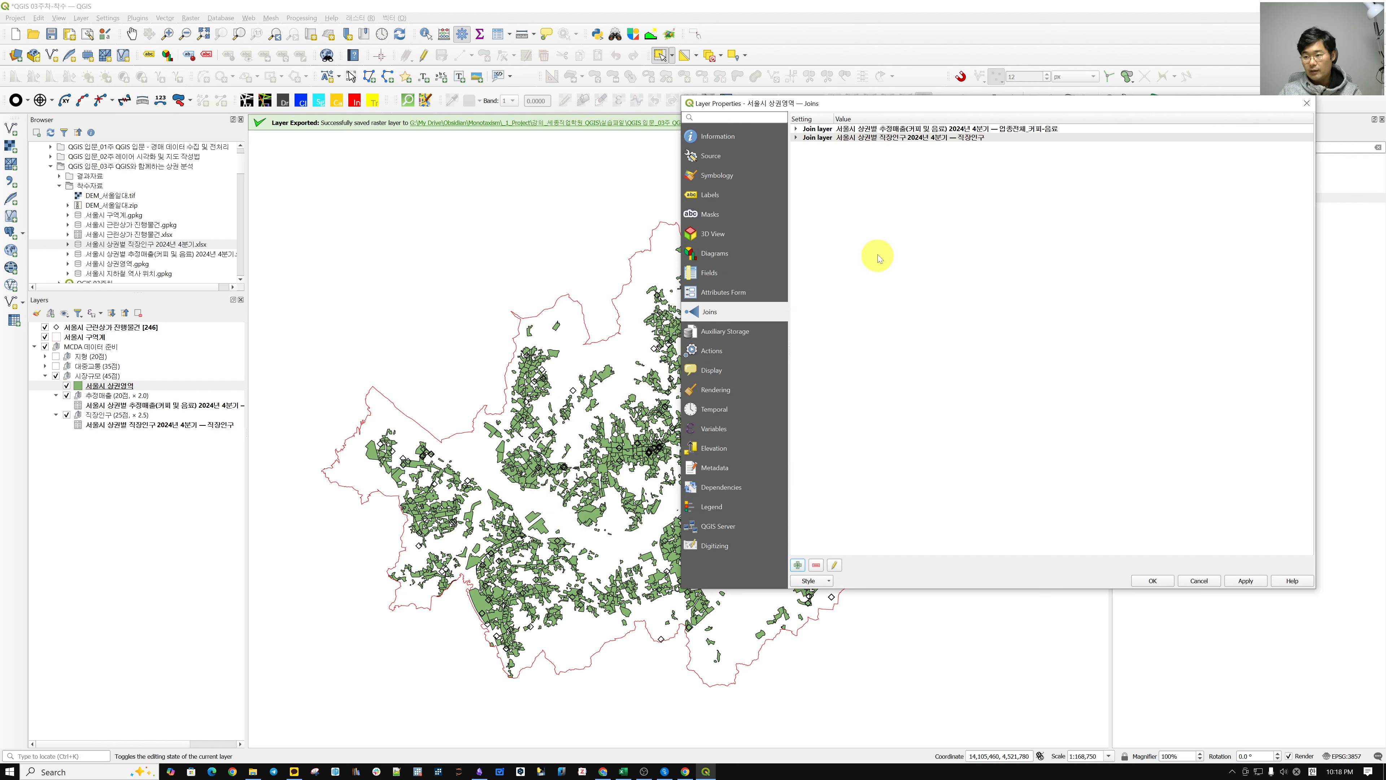
left_click(871, 137)
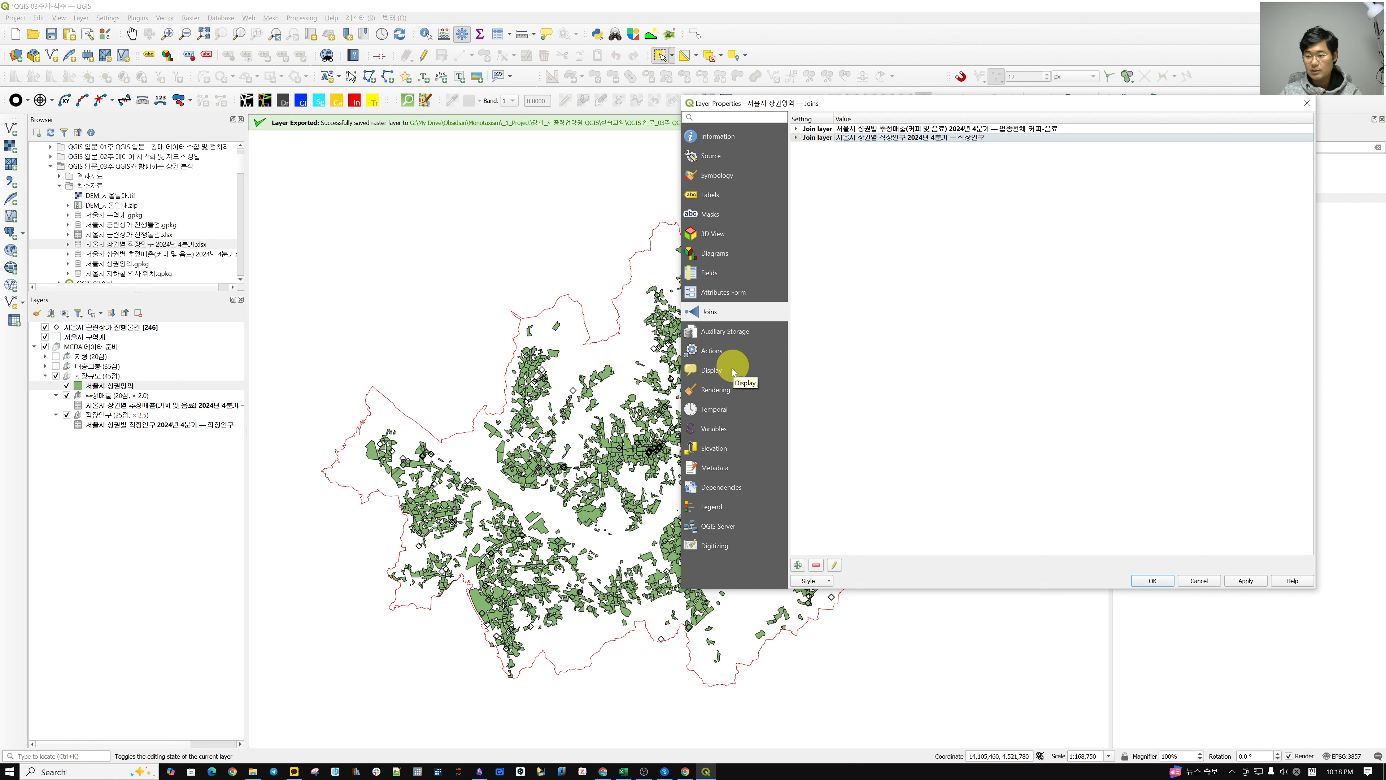
left_click(1160, 583)
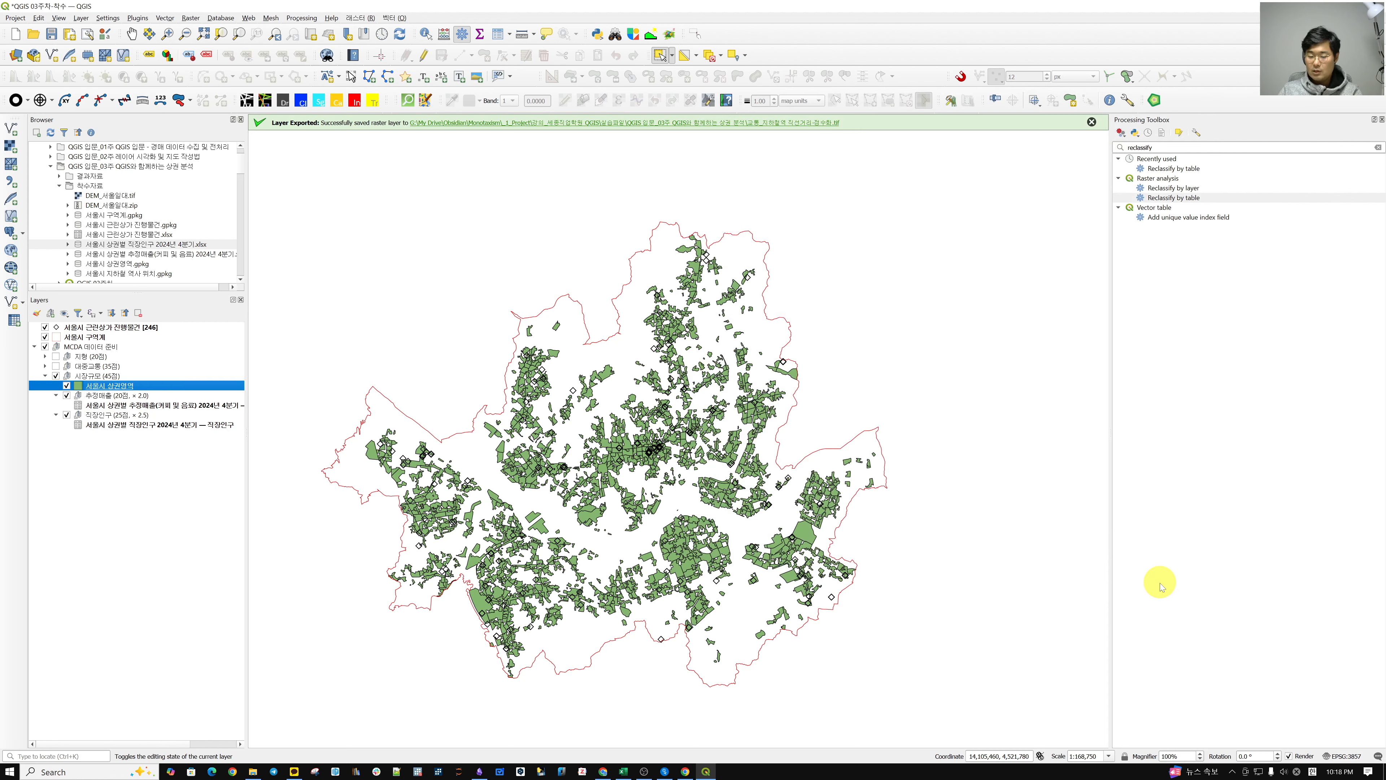
Open the attribute table of the 서울시 상권영역 layer and examine the joined estimated sales columns for matched and NULL rows
right_click(130, 386)
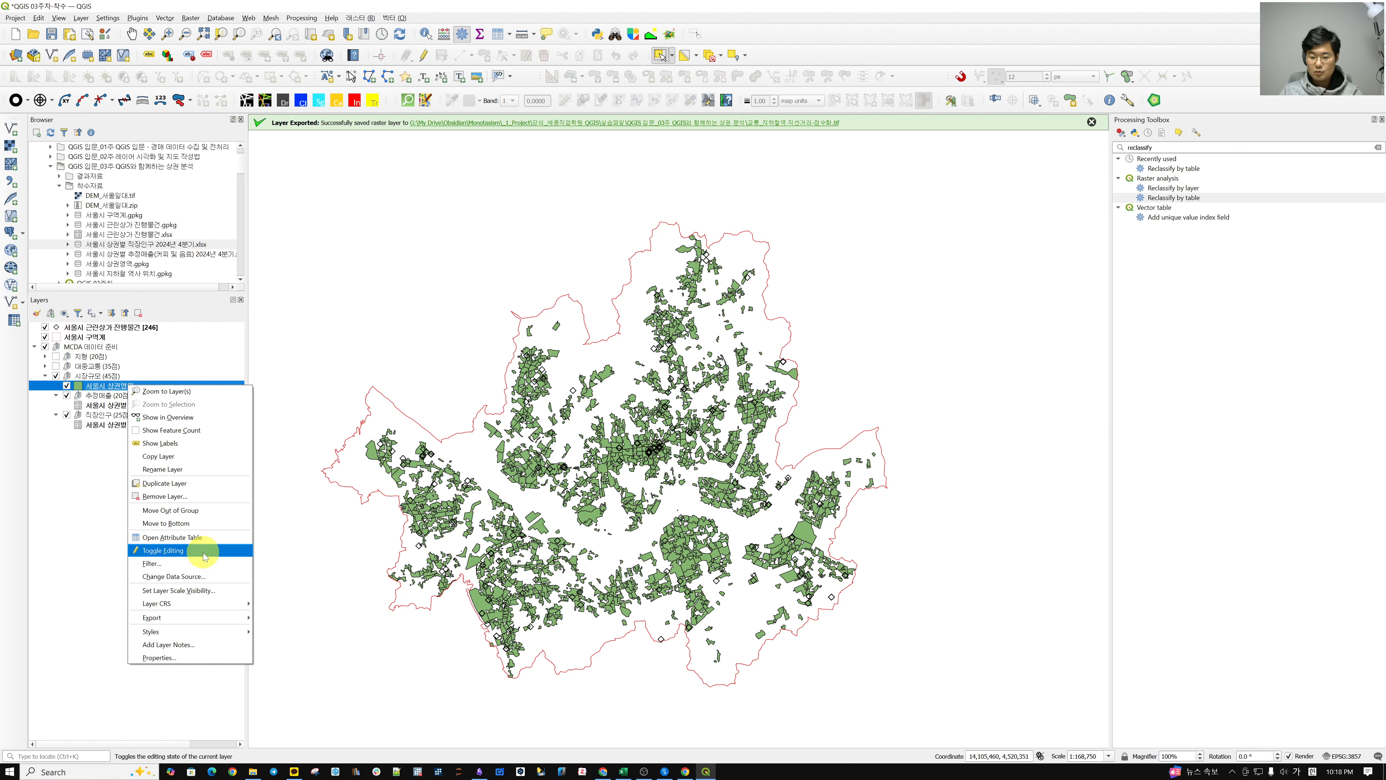
left_click(202, 538)
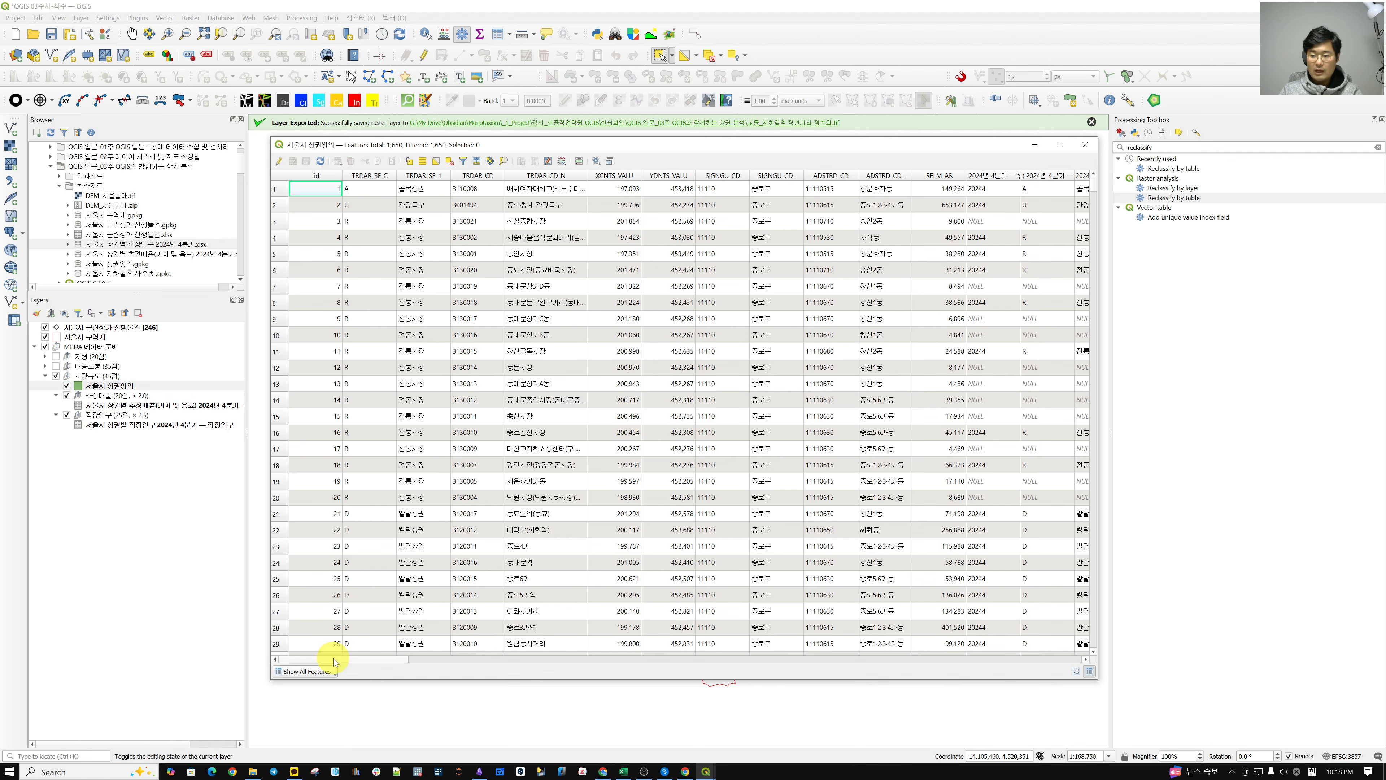
left_click_drag(334, 659, 457, 659)
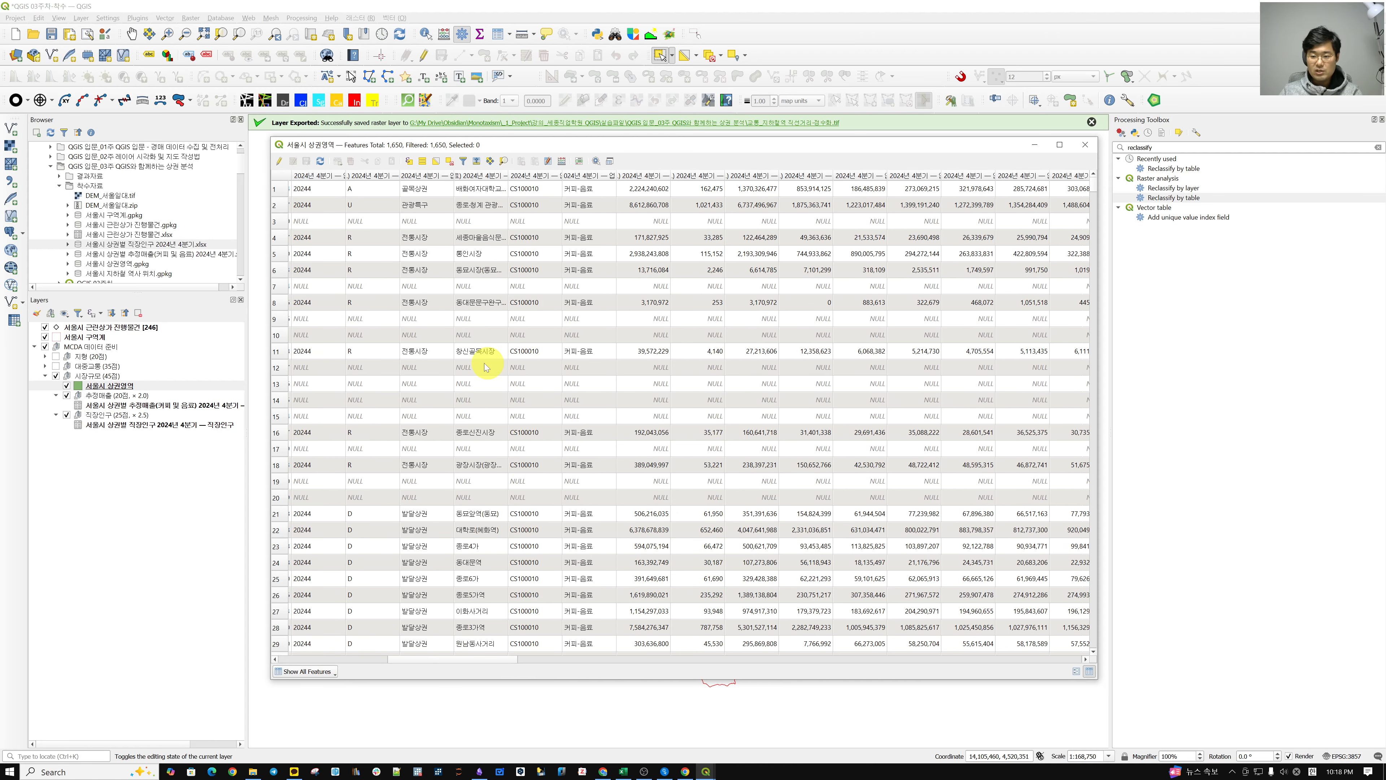
left_click(365, 369)
left_click_drag(332, 370, 742, 375)
Examine the remaining joined sales amount and count columns cell by cell, and return to the first column of the table
key("Right")
key("Right")
key("Right")
key("Right")
key("Right")
key("Right")
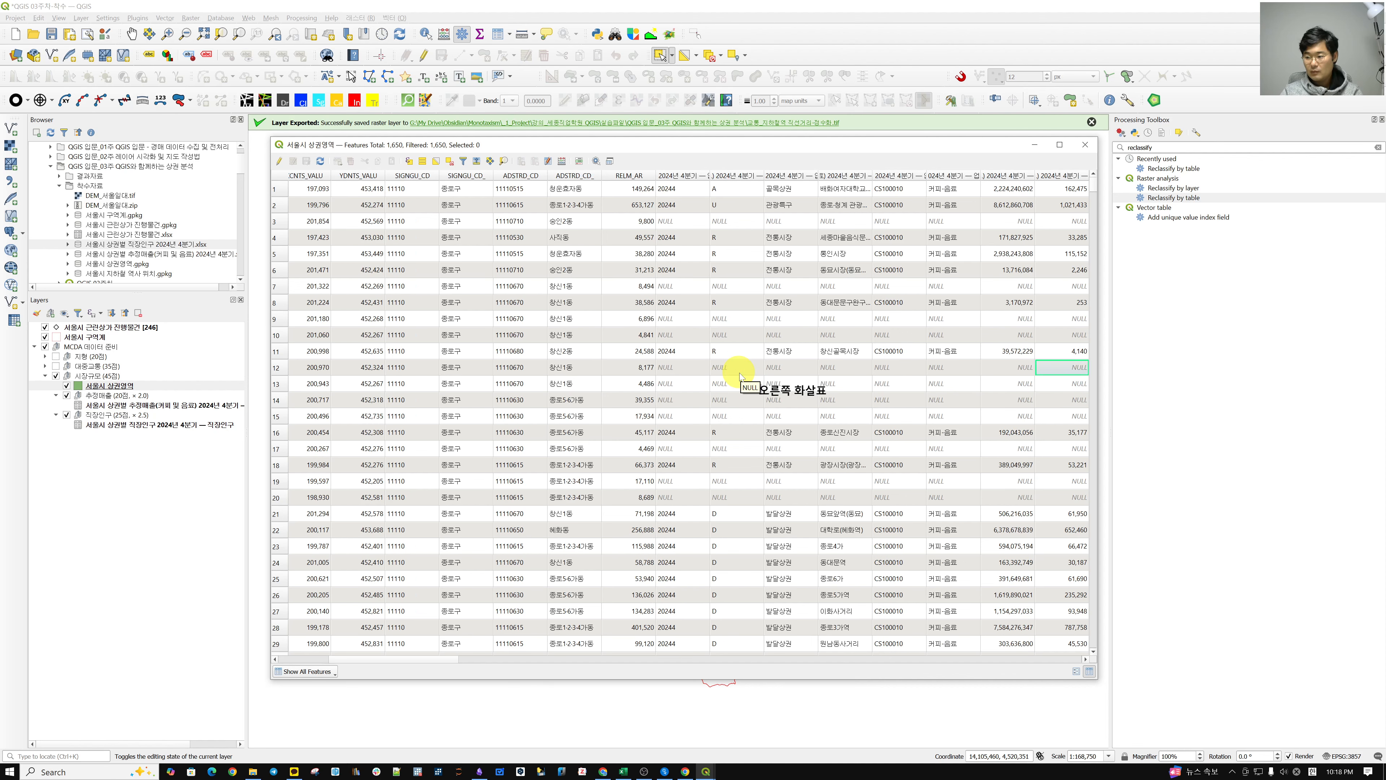
key("Down")
key("Down")
key("Right")
key("Right")
key("Right")
key("Right")
key("Right")
key("Down")
key("Right")
key("Right")
key("Right")
key("Right")
key("Right")
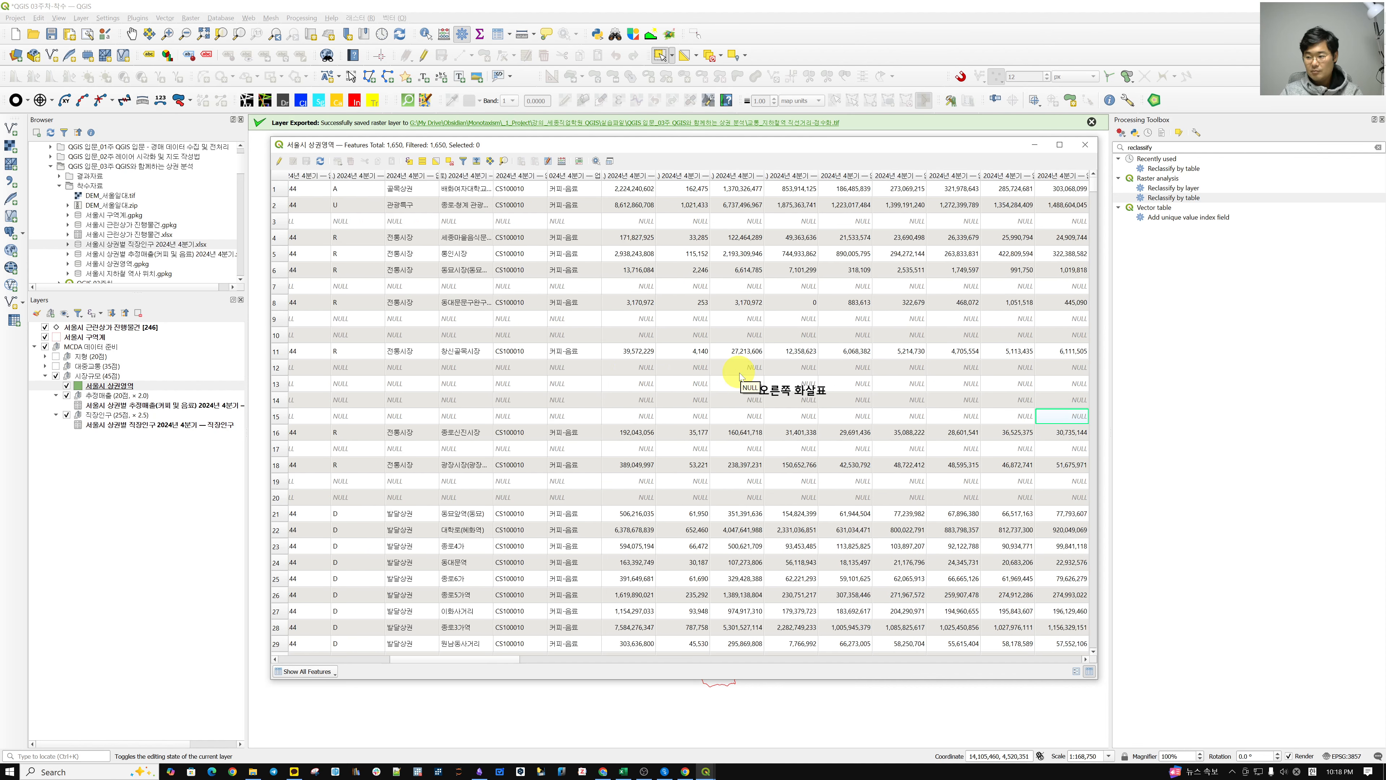
key("Right")
key("Right")
key("Right")
key("Right")
key("Right")
key("Right")
key("Right")
key("Up")
key("Up")
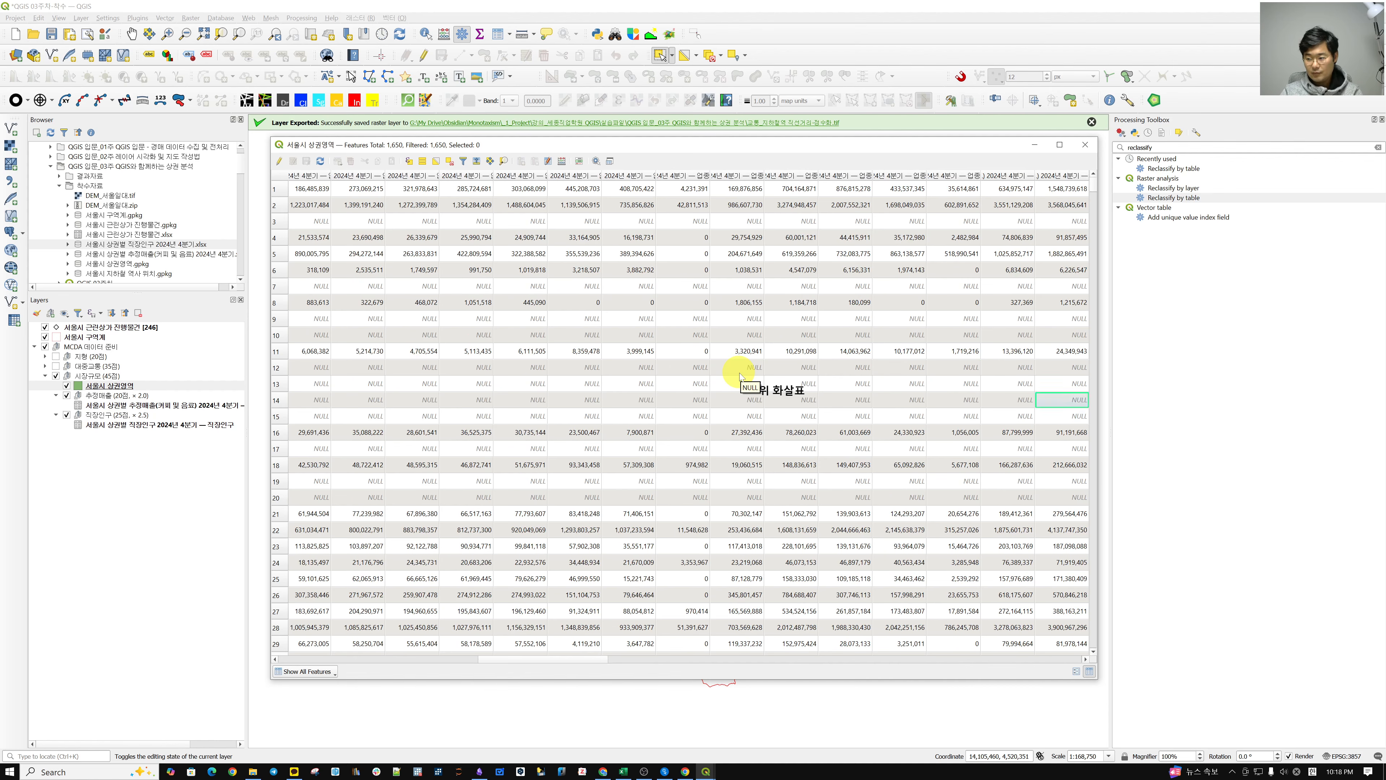
key("Right")
key("Right")
key("Right")
key("Right")
key("Right")
key("Right")
key("Right")
key("Right")
key("Right")
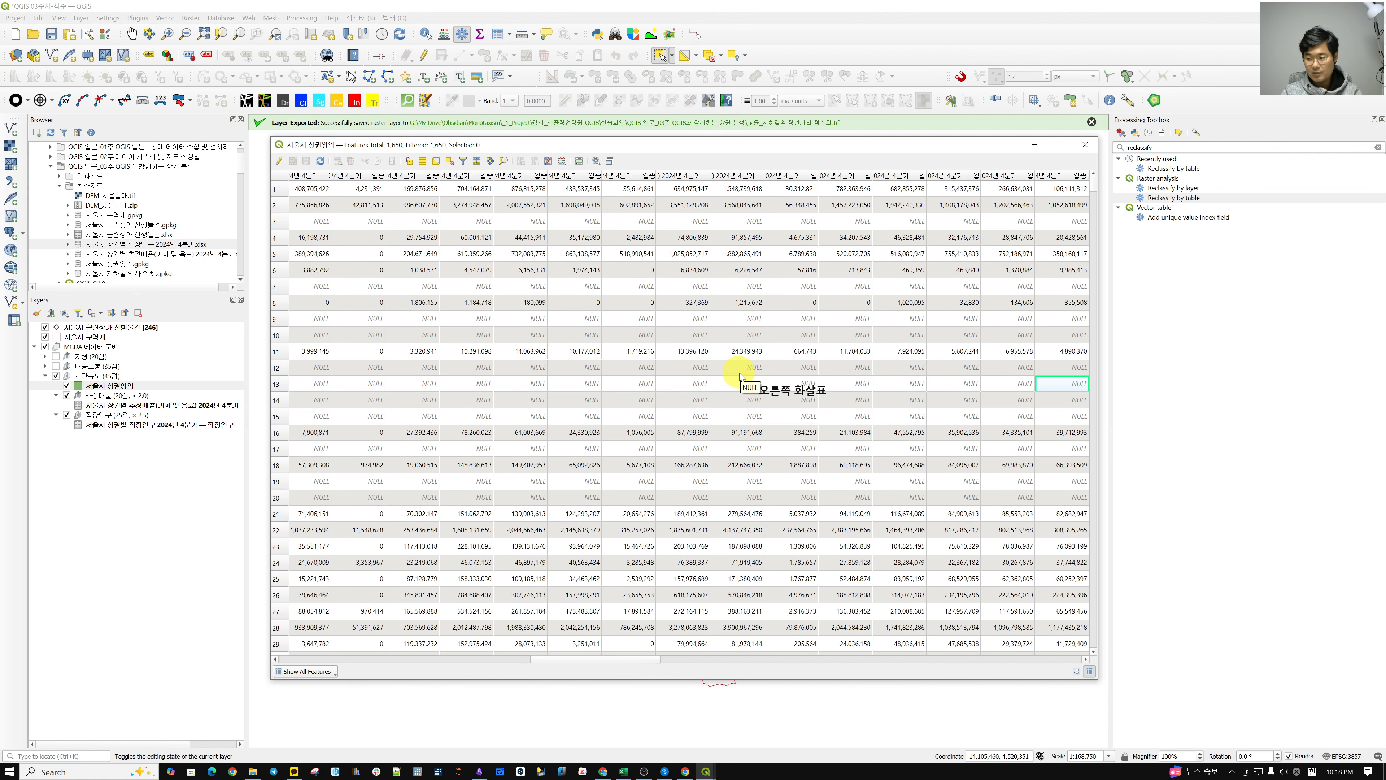
key("Right")
key("Right")
key("Right")
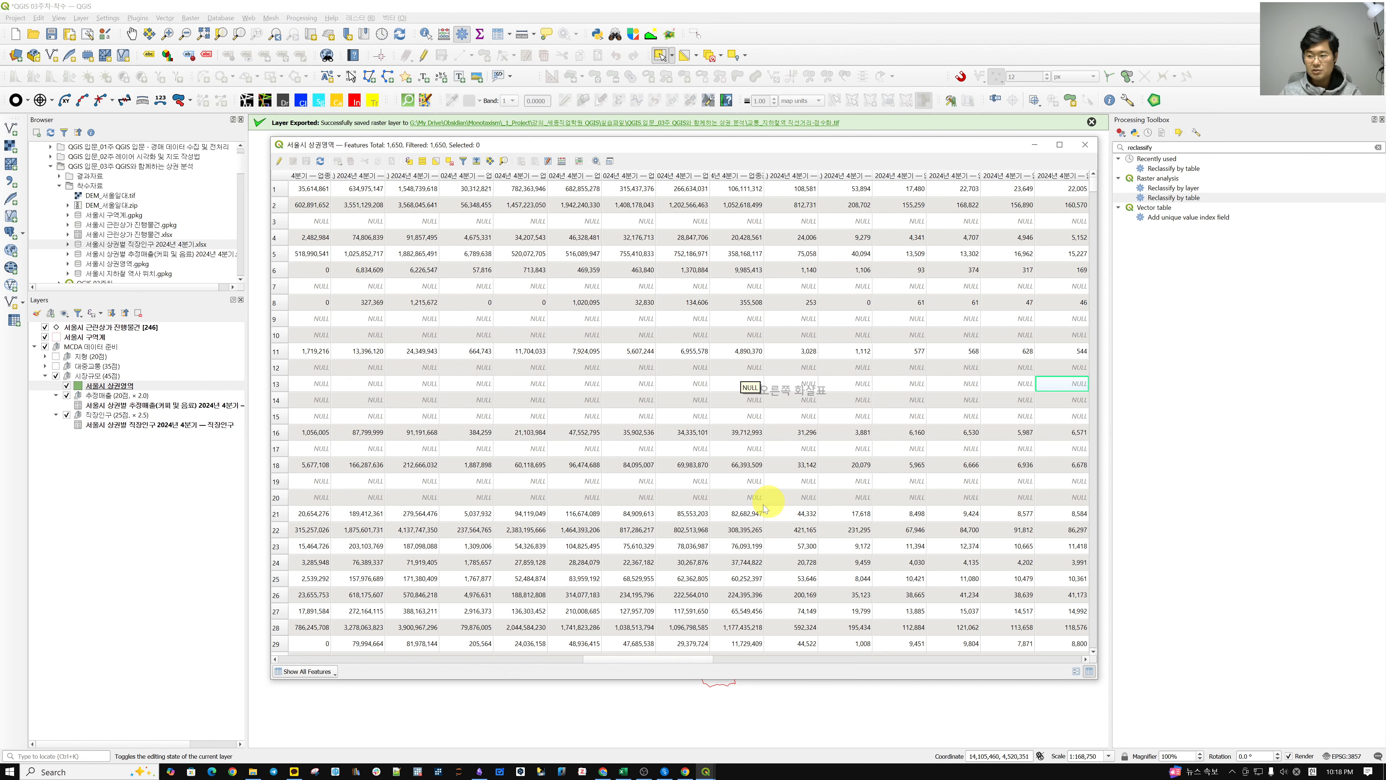
left_click_drag(599, 660, 274, 666)
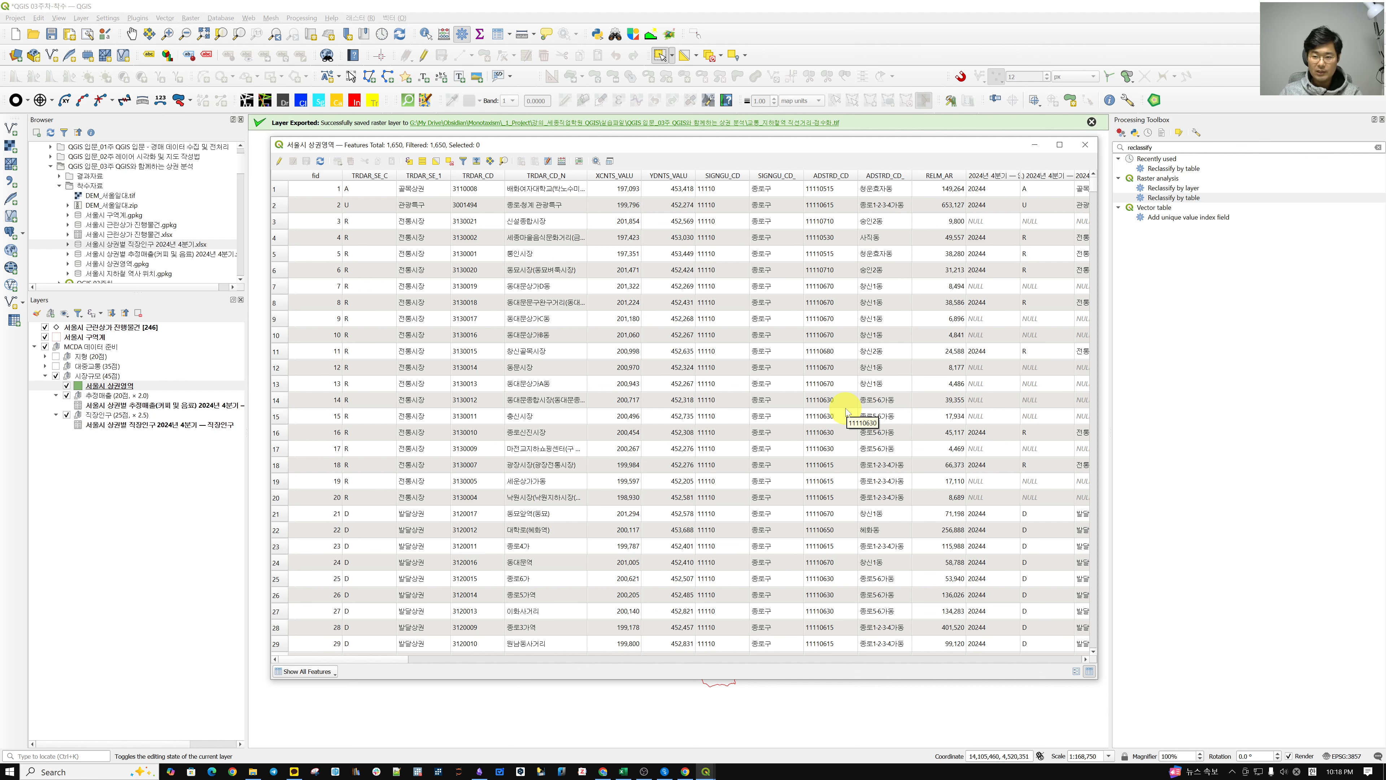
Start Select by Expression for the 서울시 상권영역 layer, expand Fields and Values, and widen the dialog to show full field names
left_click_drag(635, 148, 634, 160)
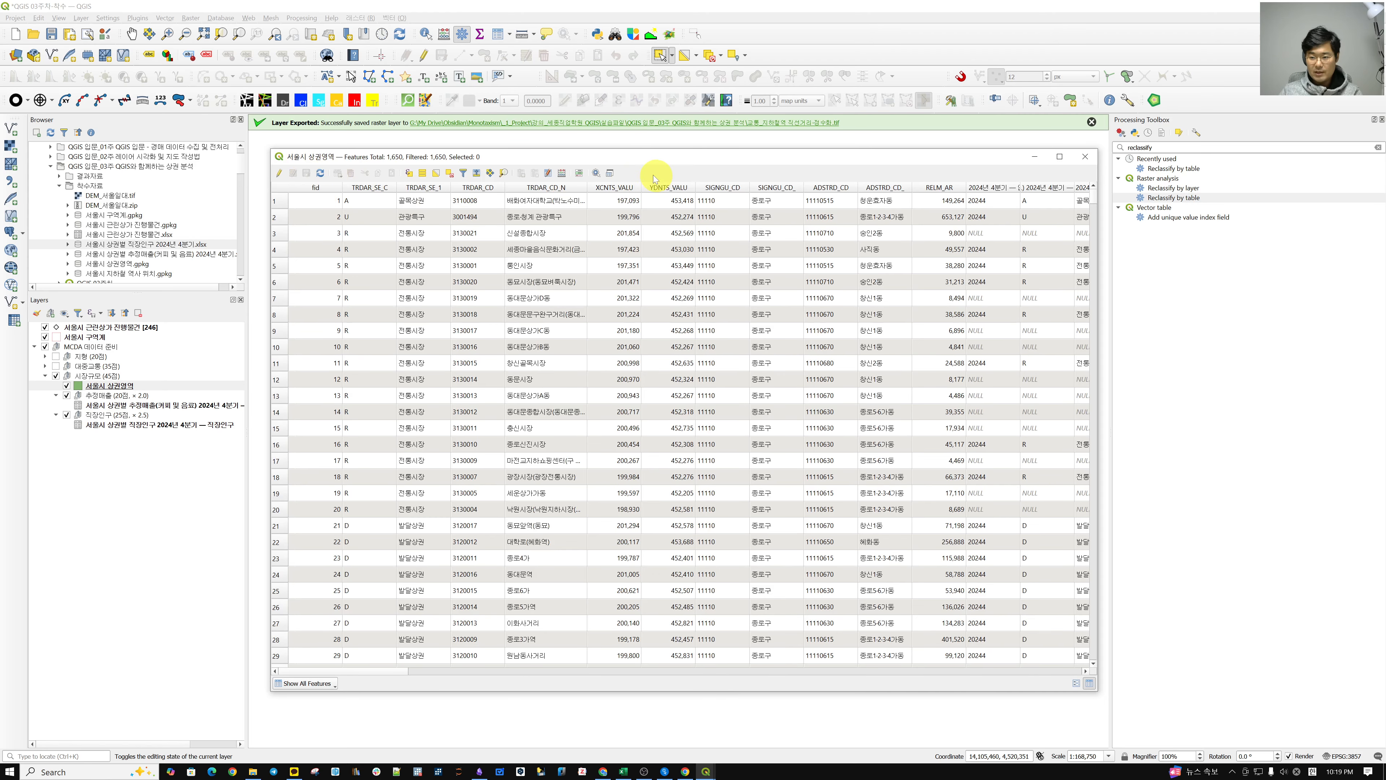
left_click(409, 174)
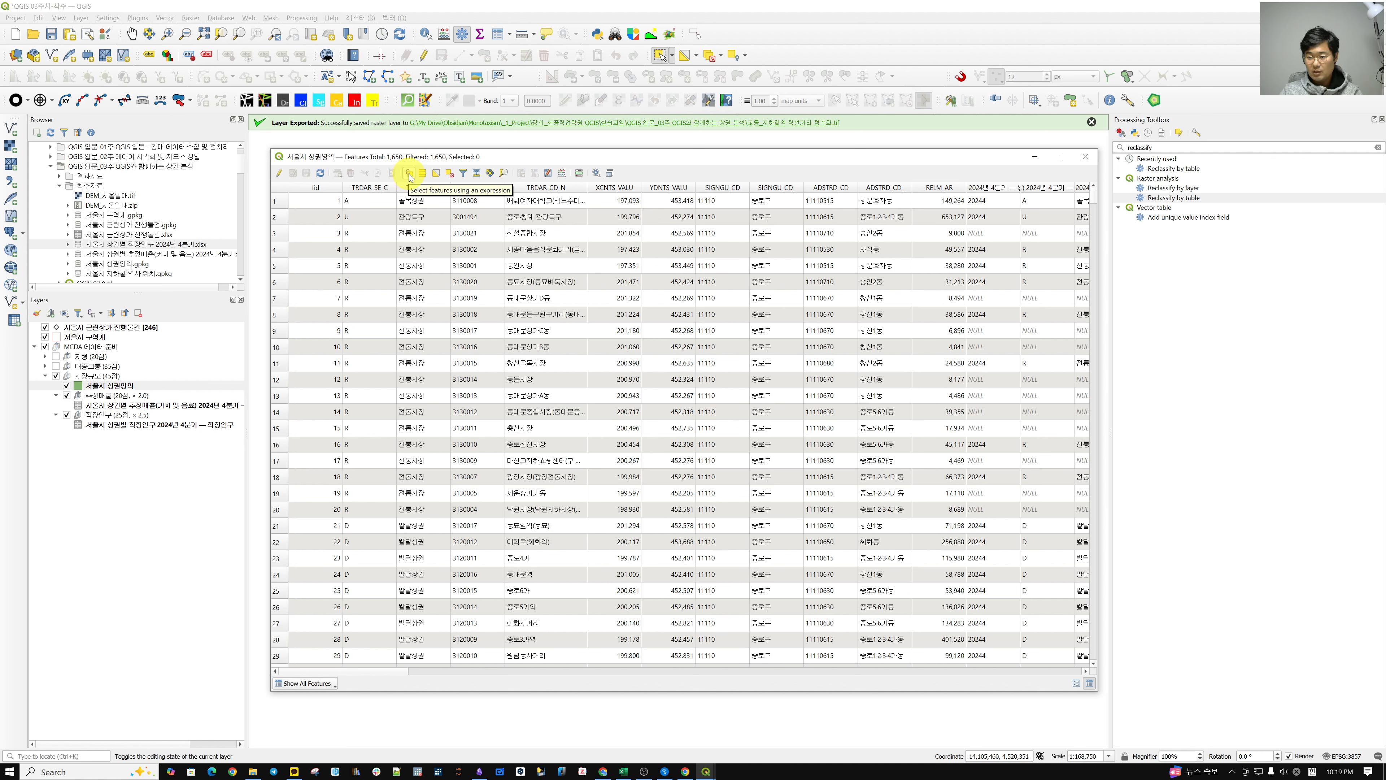
left_click(409, 175)
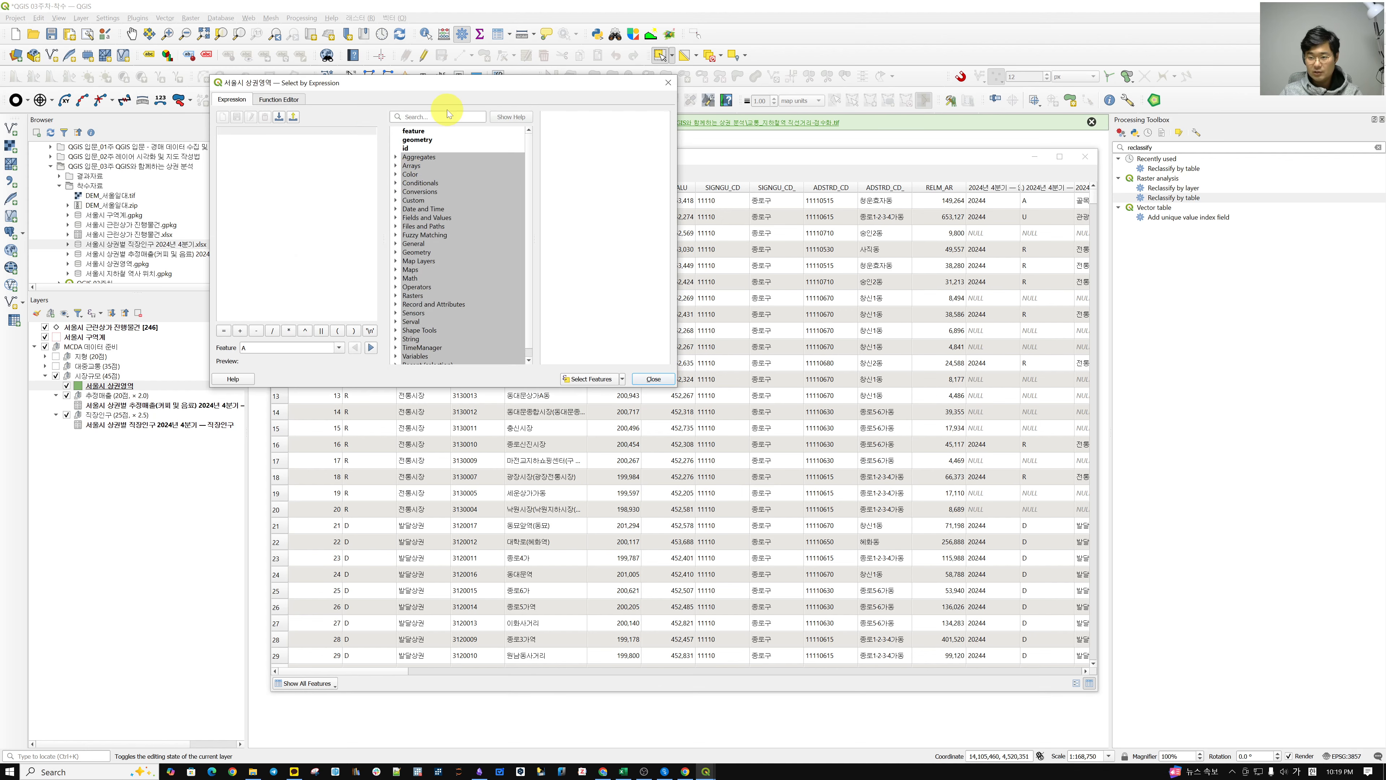
left_click_drag(448, 89, 564, 278)
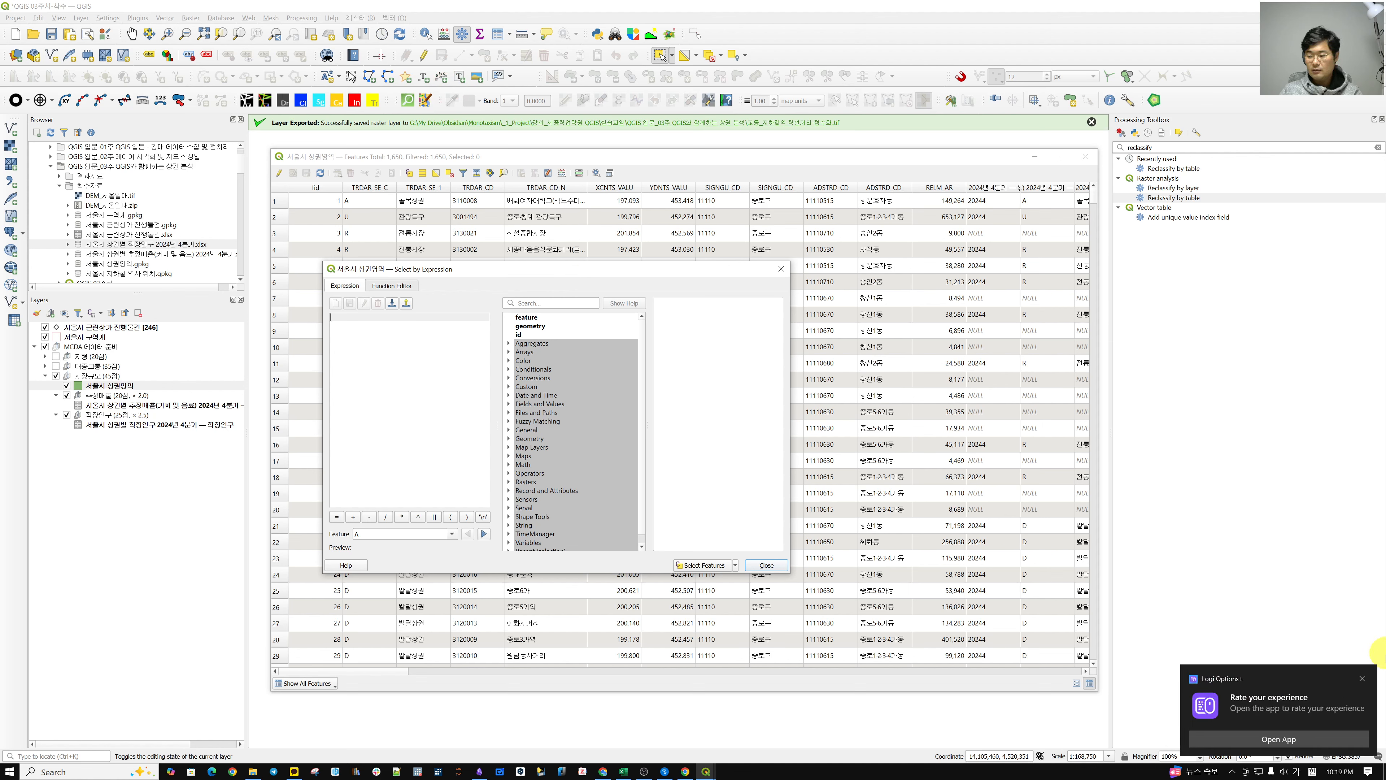
left_click(1361, 679)
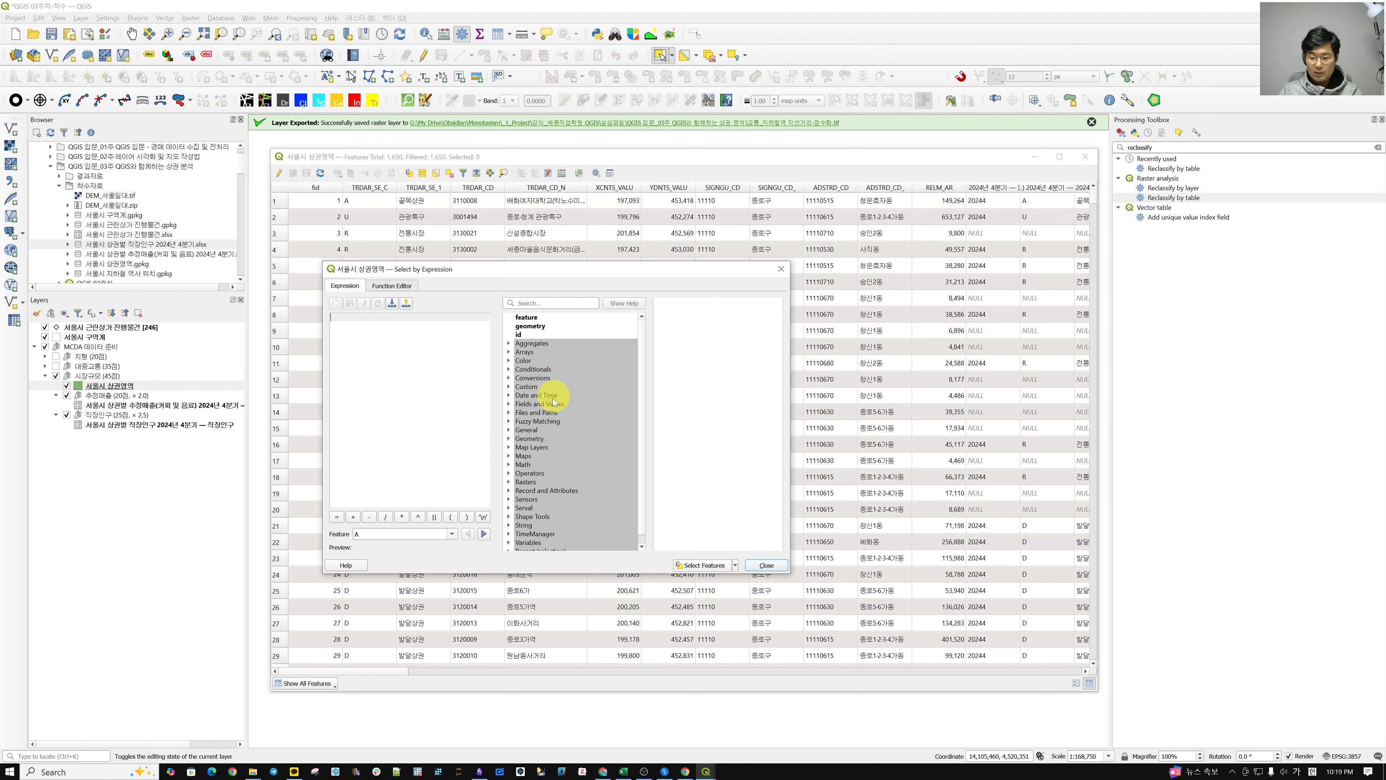
left_click(540, 405)
double_click(540, 405)
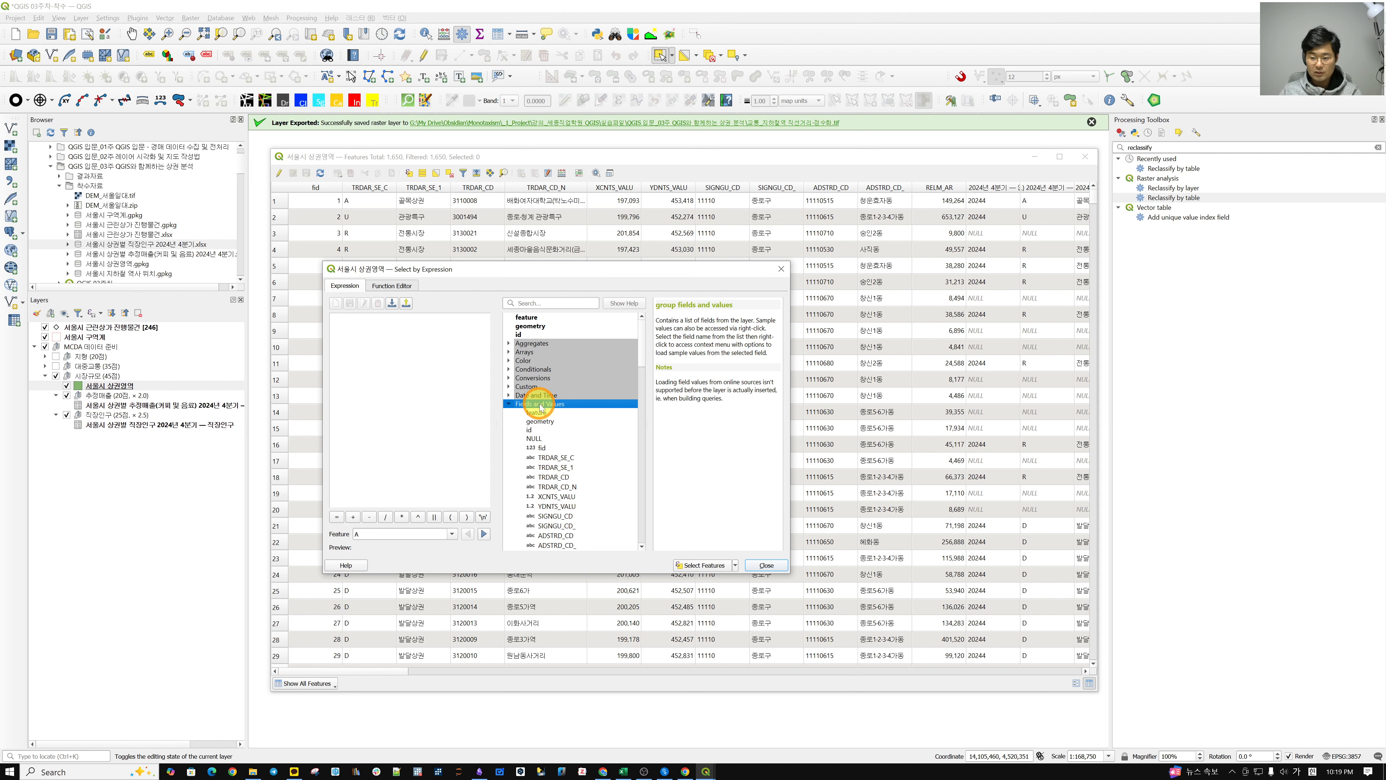
scroll(598, 466, "down", 4)
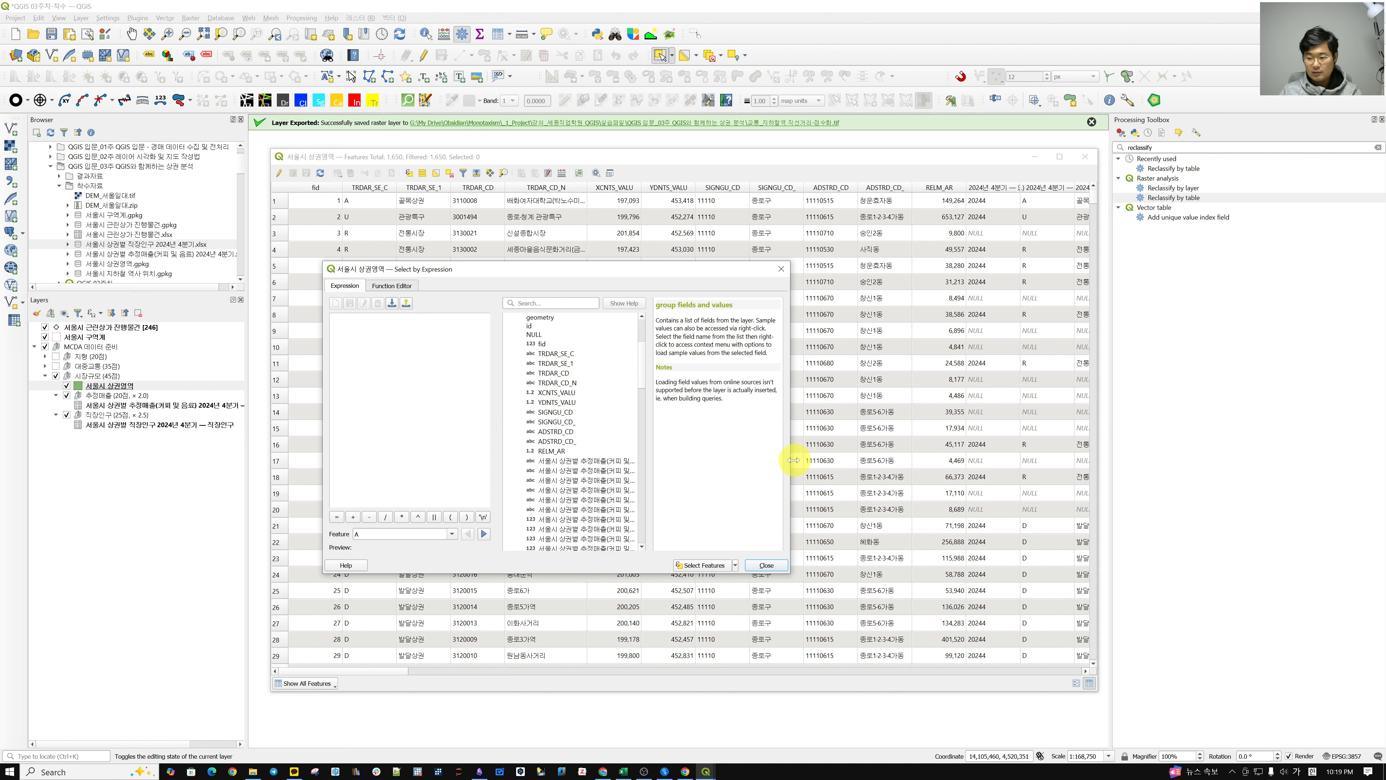
left_click_drag(792, 460, 1274, 444)
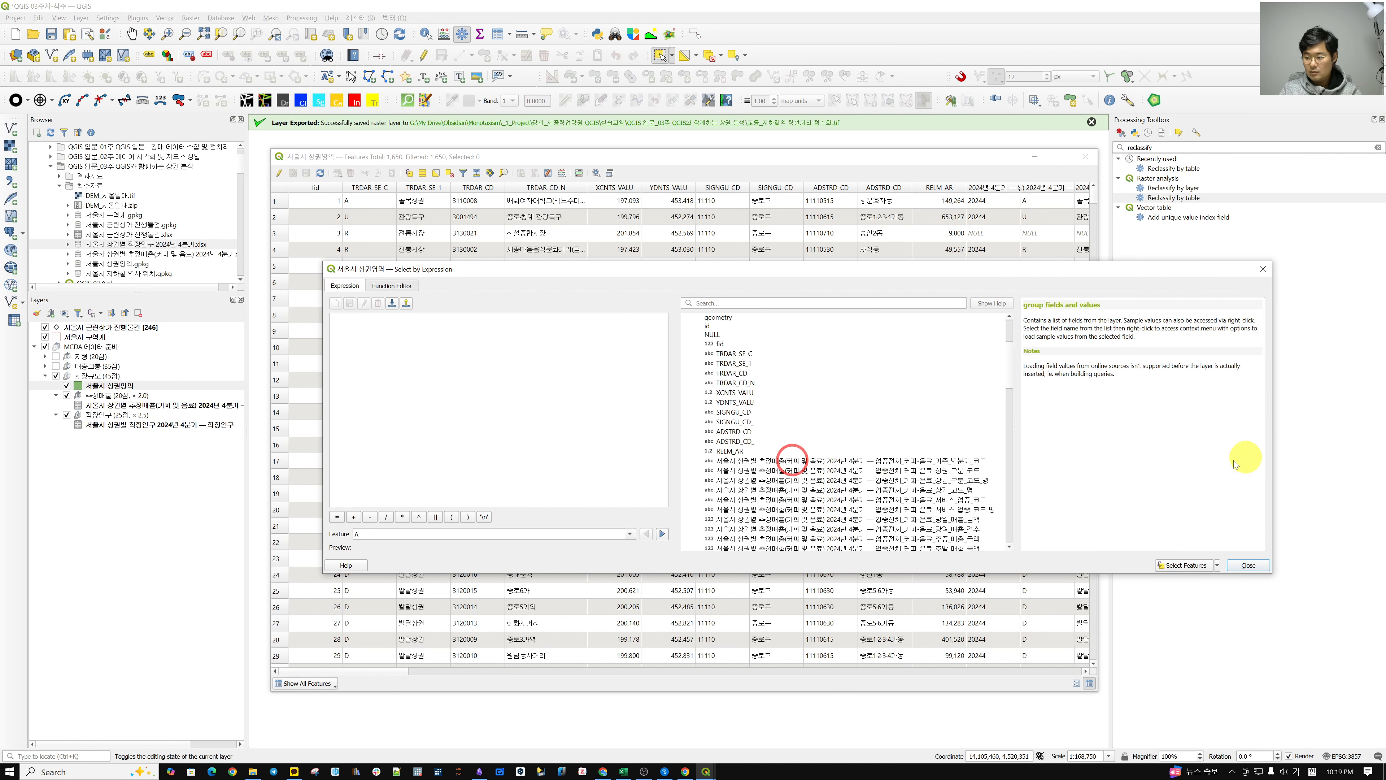
Insert the joined estimated sales field ending in 업종전체_커피-음료_당월_매출_금액 into the selection expression
left_click(890, 490)
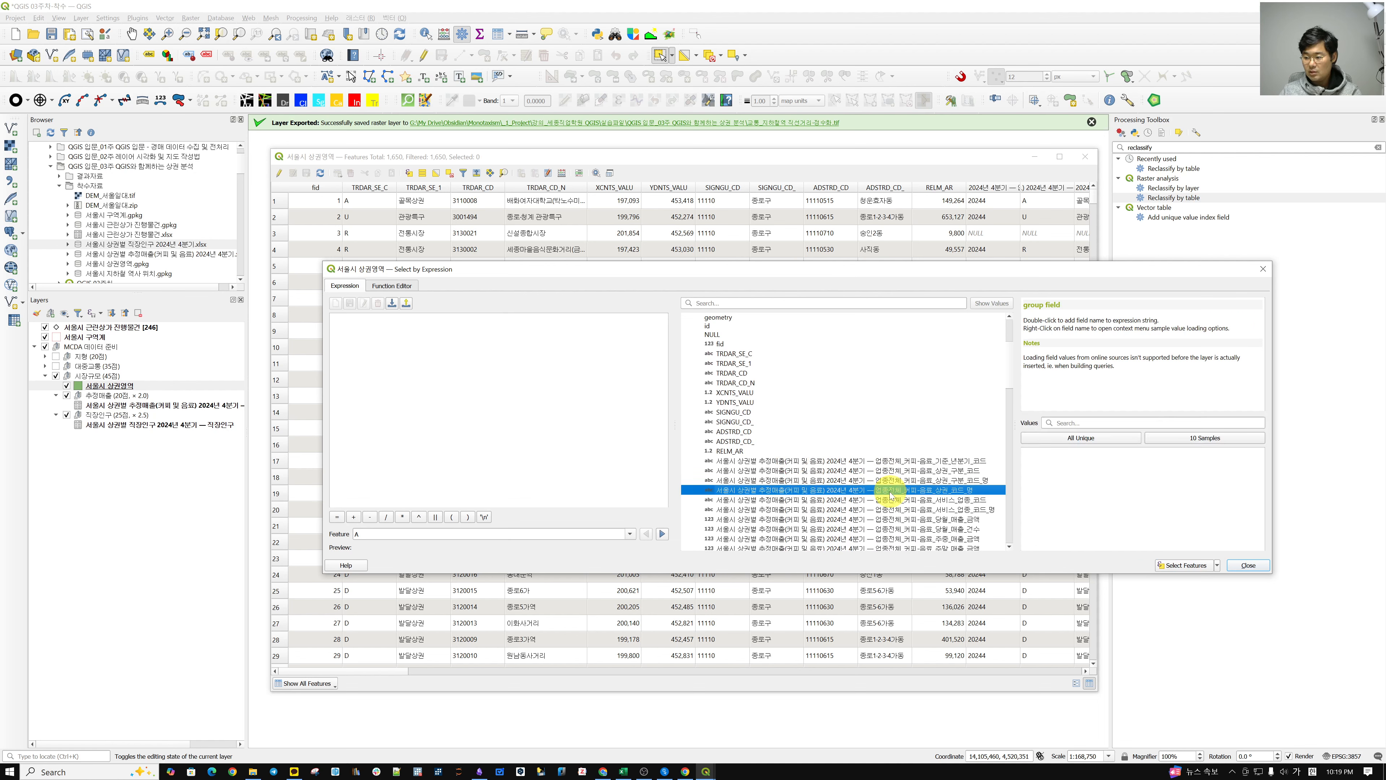
left_click(885, 500)
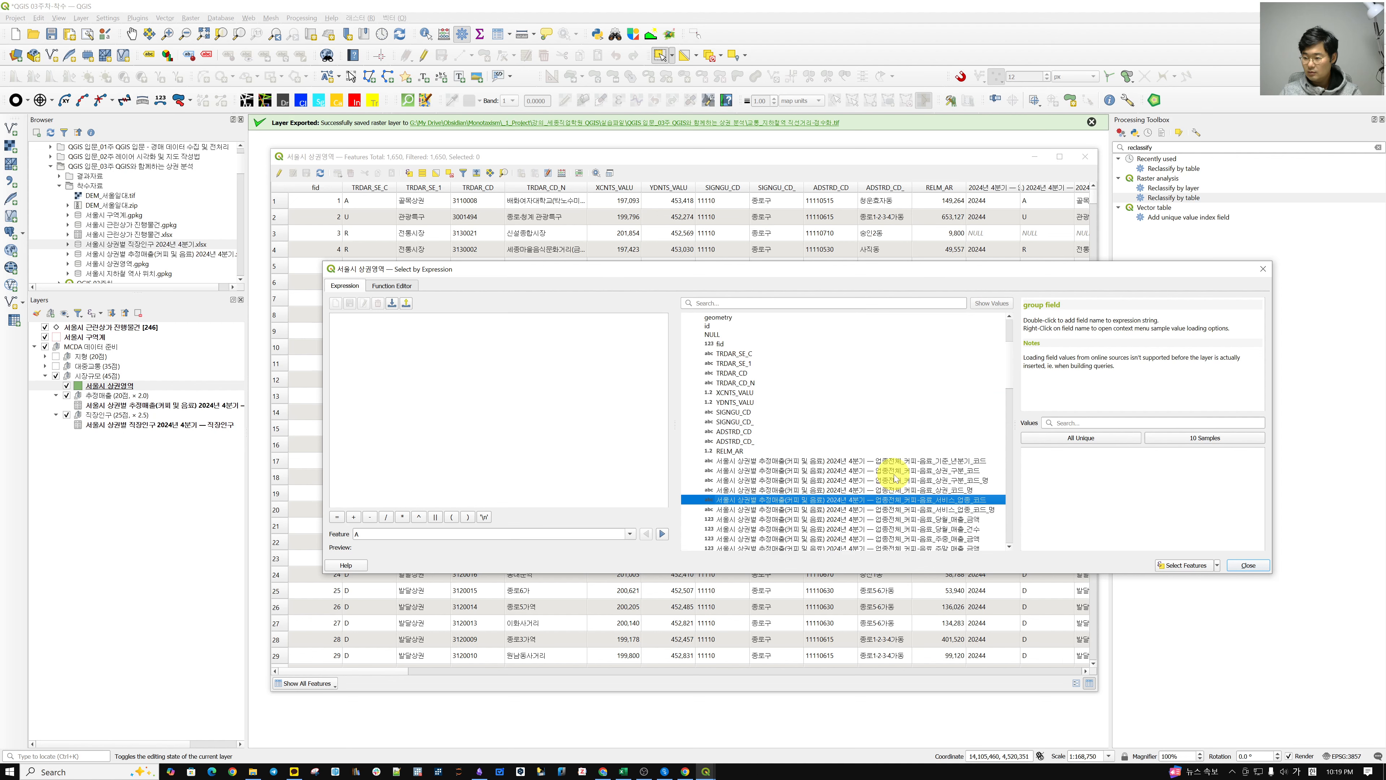
scroll(894, 478, "down", 3)
left_click(928, 436)
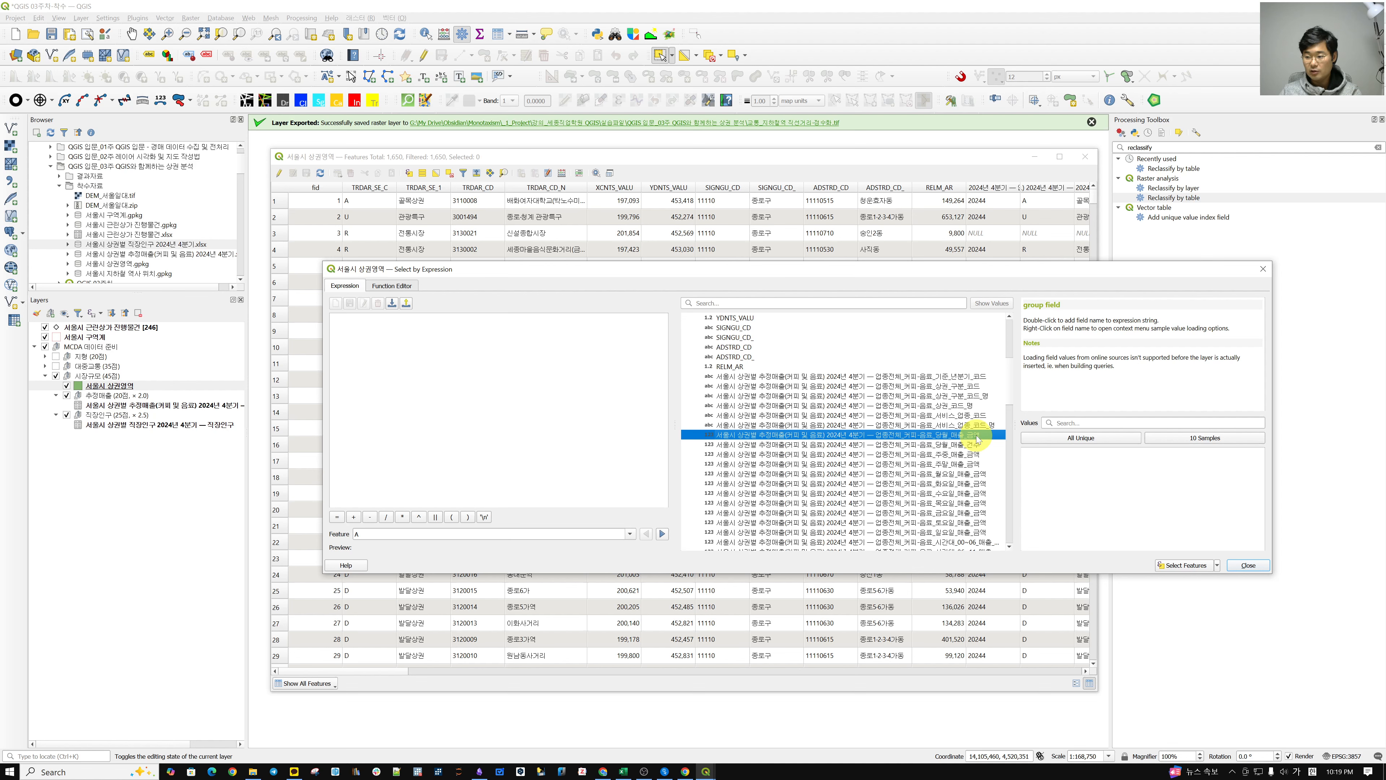
double_click(941, 437)
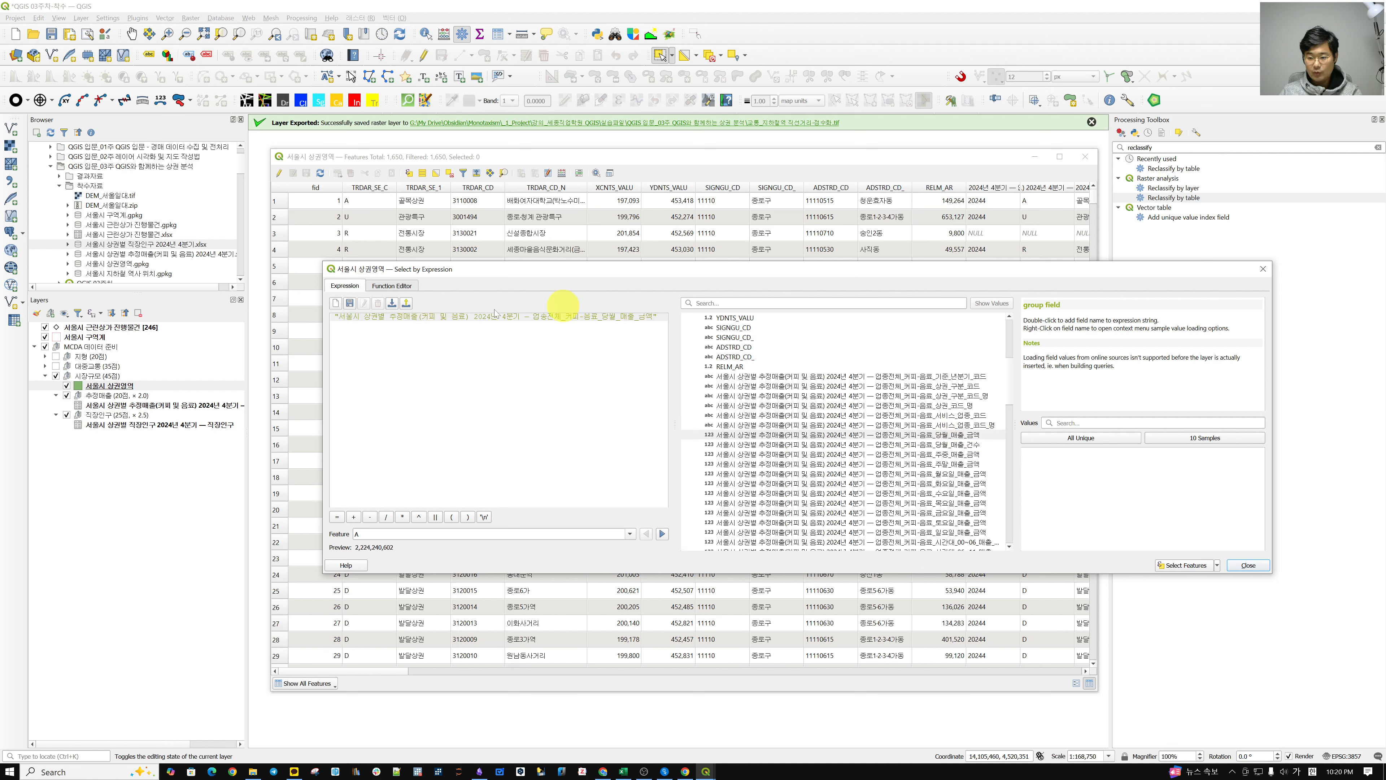
Search the expression functions for "is" and append the IS NOT operator after the sales amount field
left_click(724, 302)
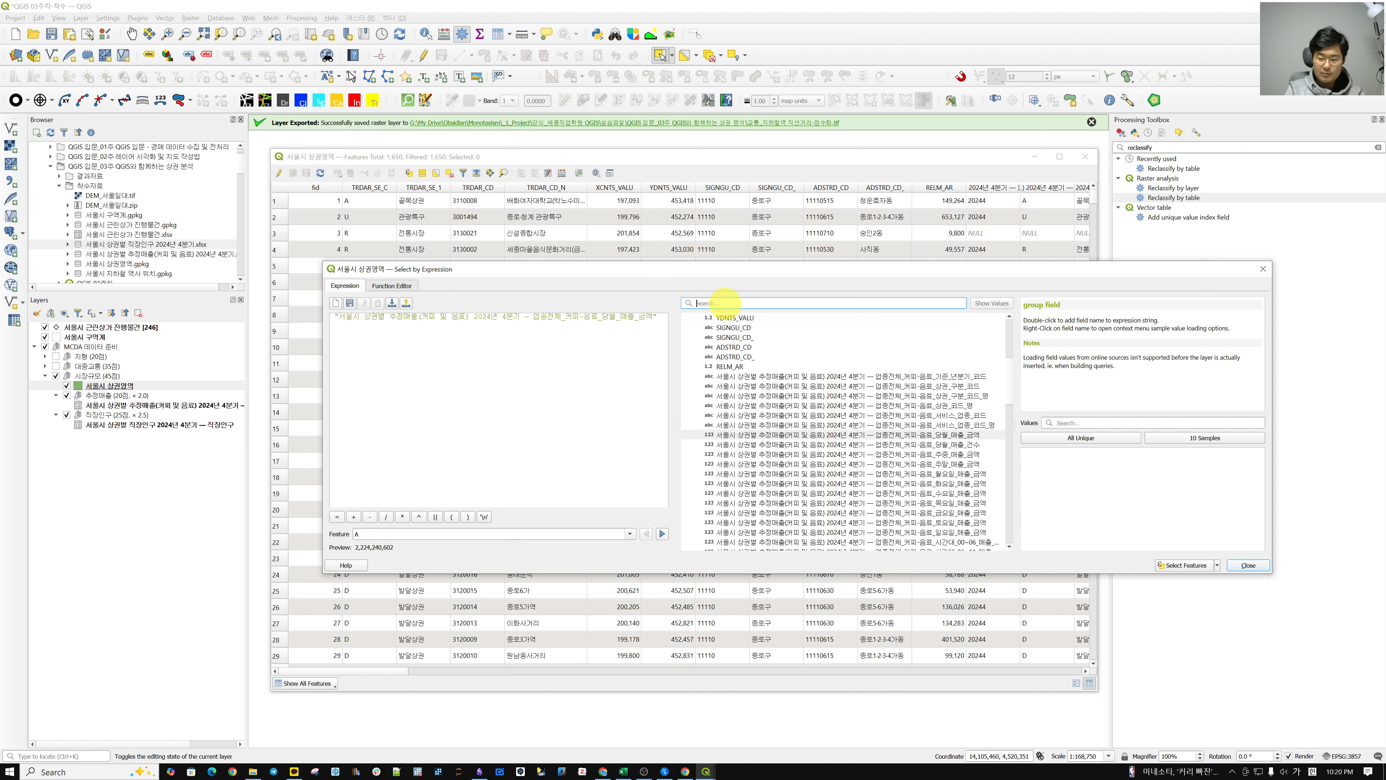
left_click(725, 302)
type("is")
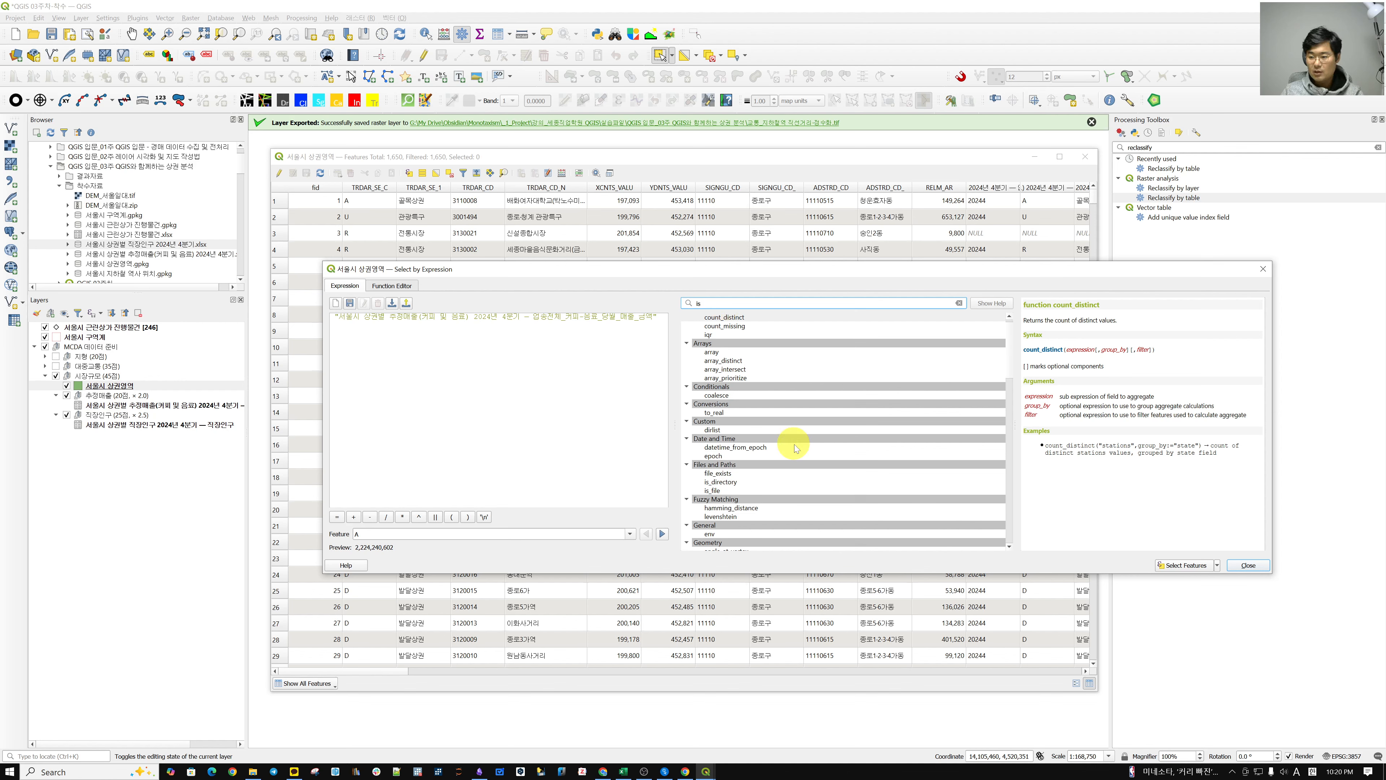
scroll(799, 440, "down", 15)
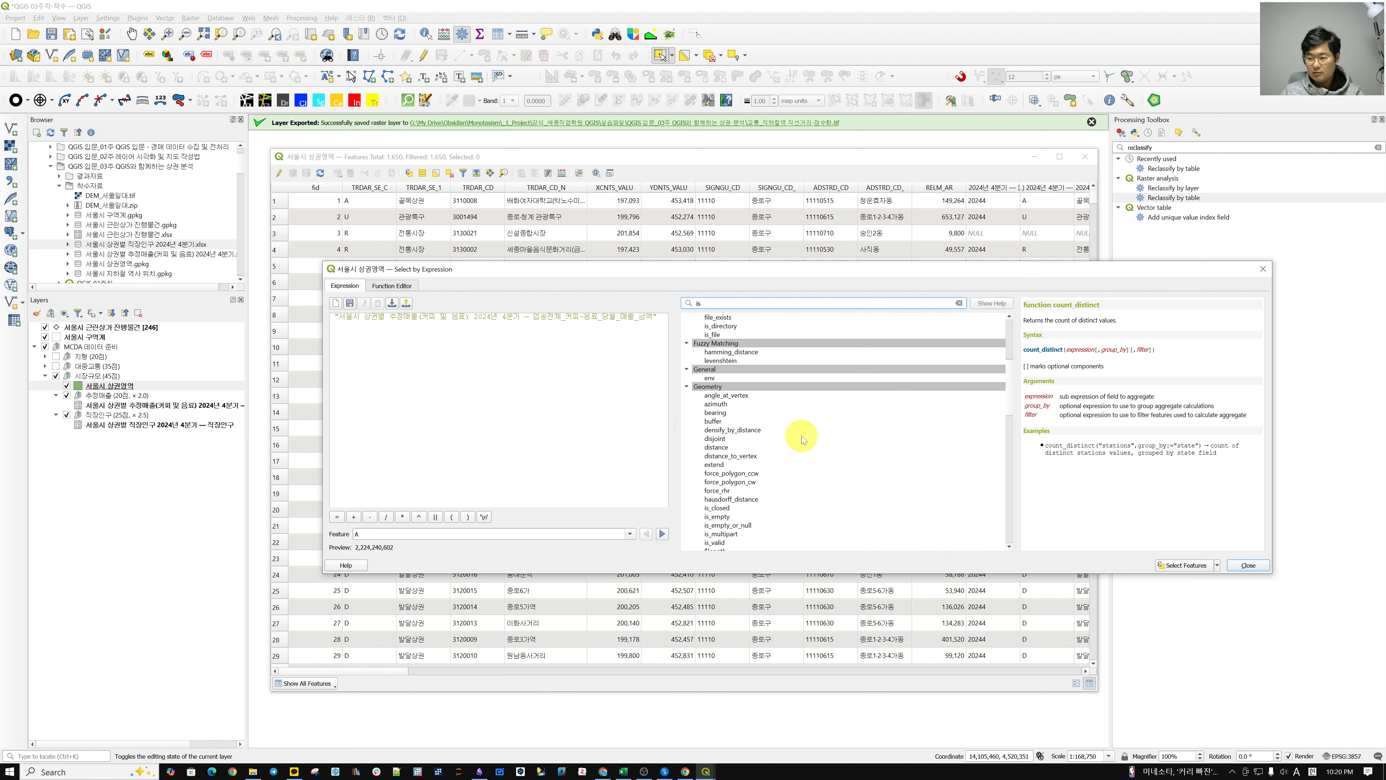
scroll(807, 436, "down", 5)
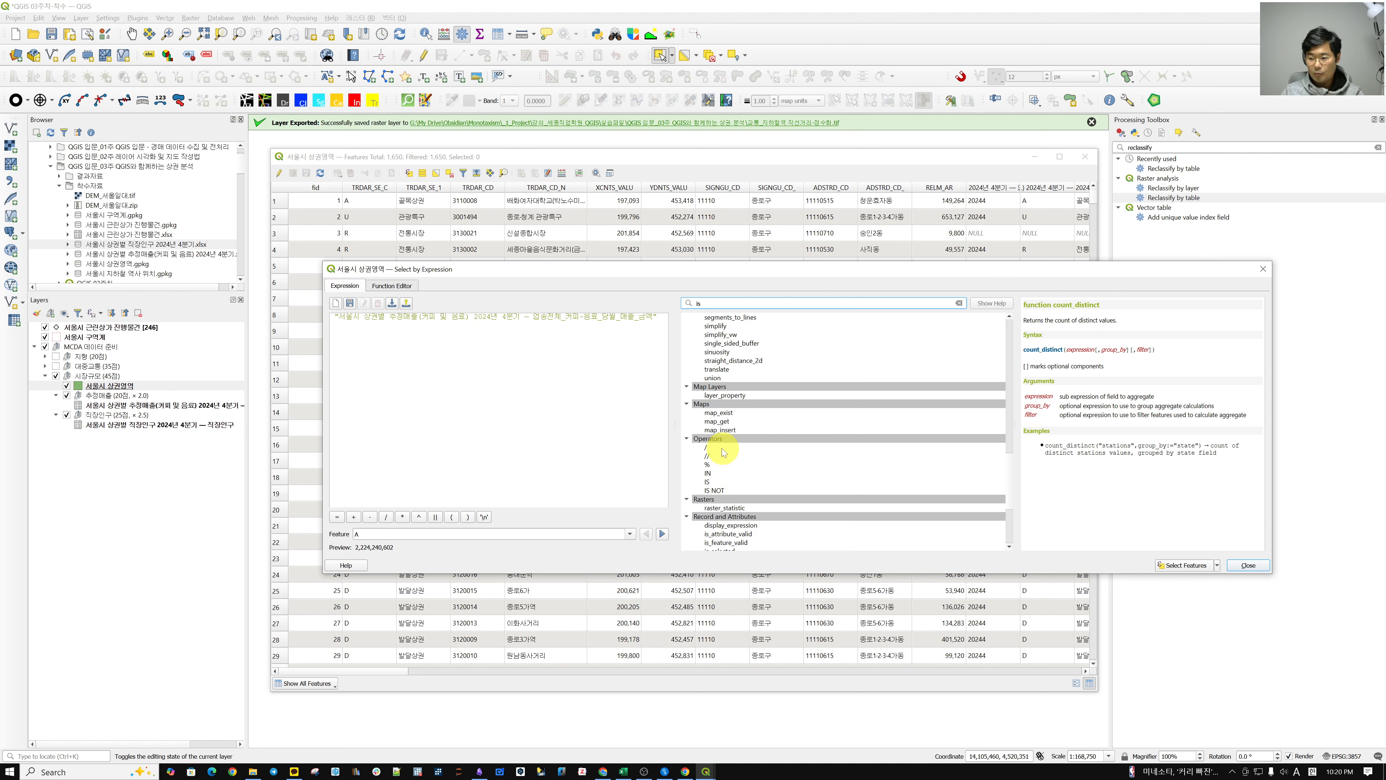
left_click(718, 491)
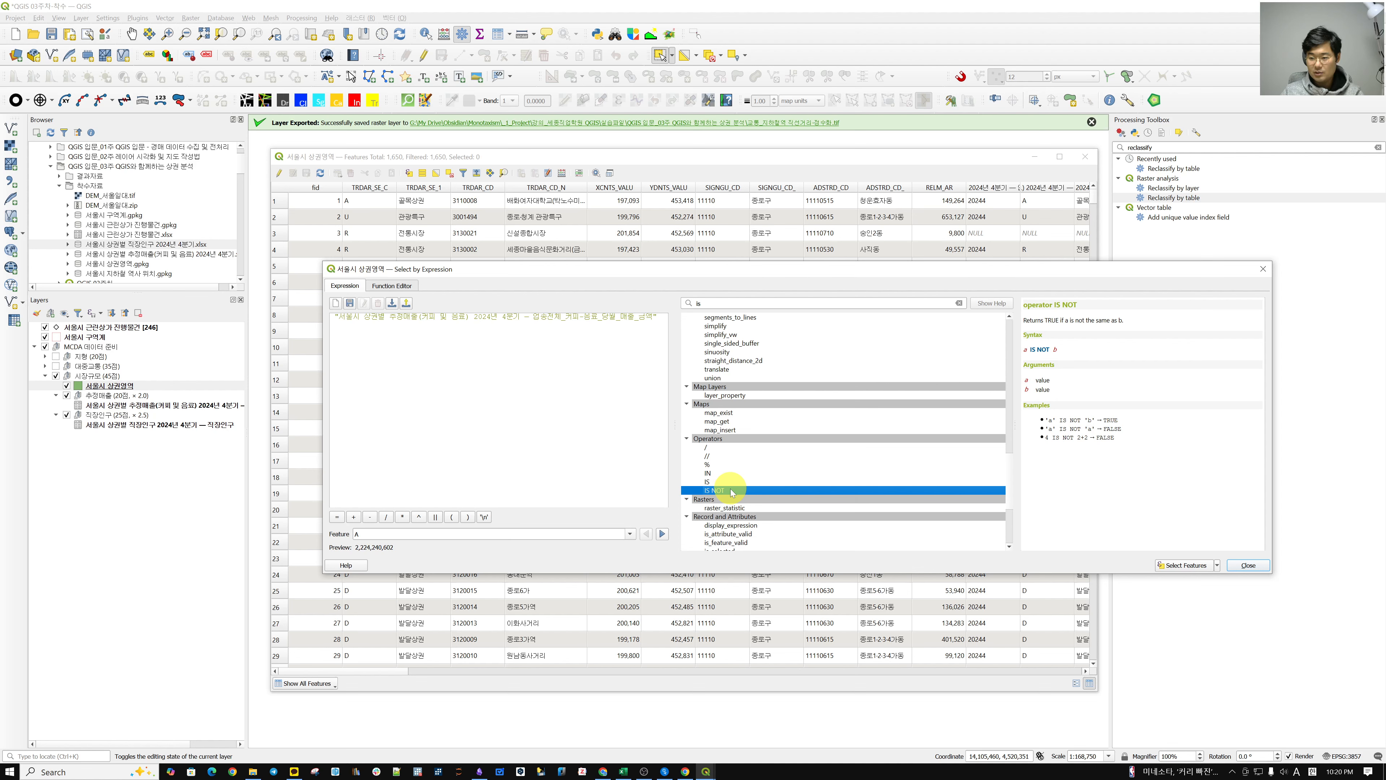
double_click(731, 491)
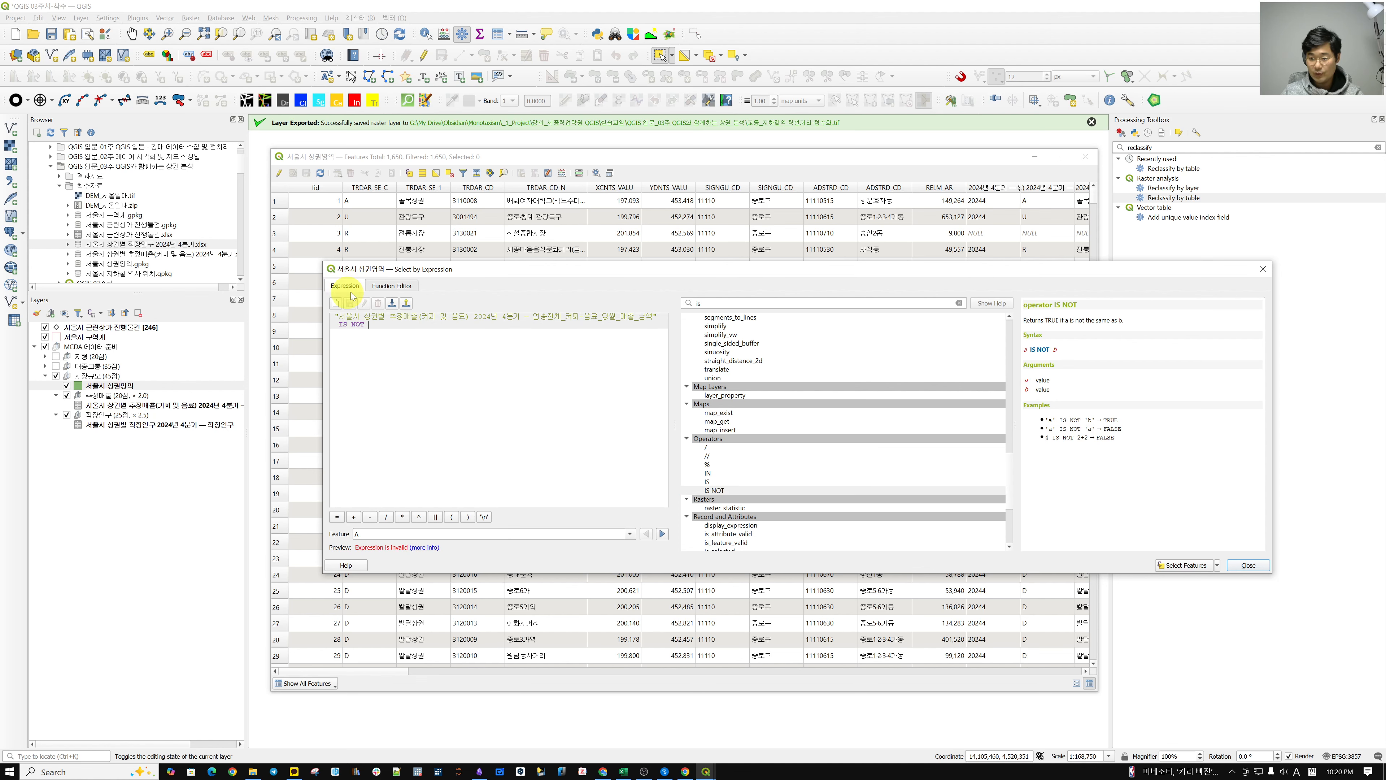
Search the expression functions for "null" and append the NULL value to complete the IS NOT NULL condition
scroll(731, 465, "down", 5)
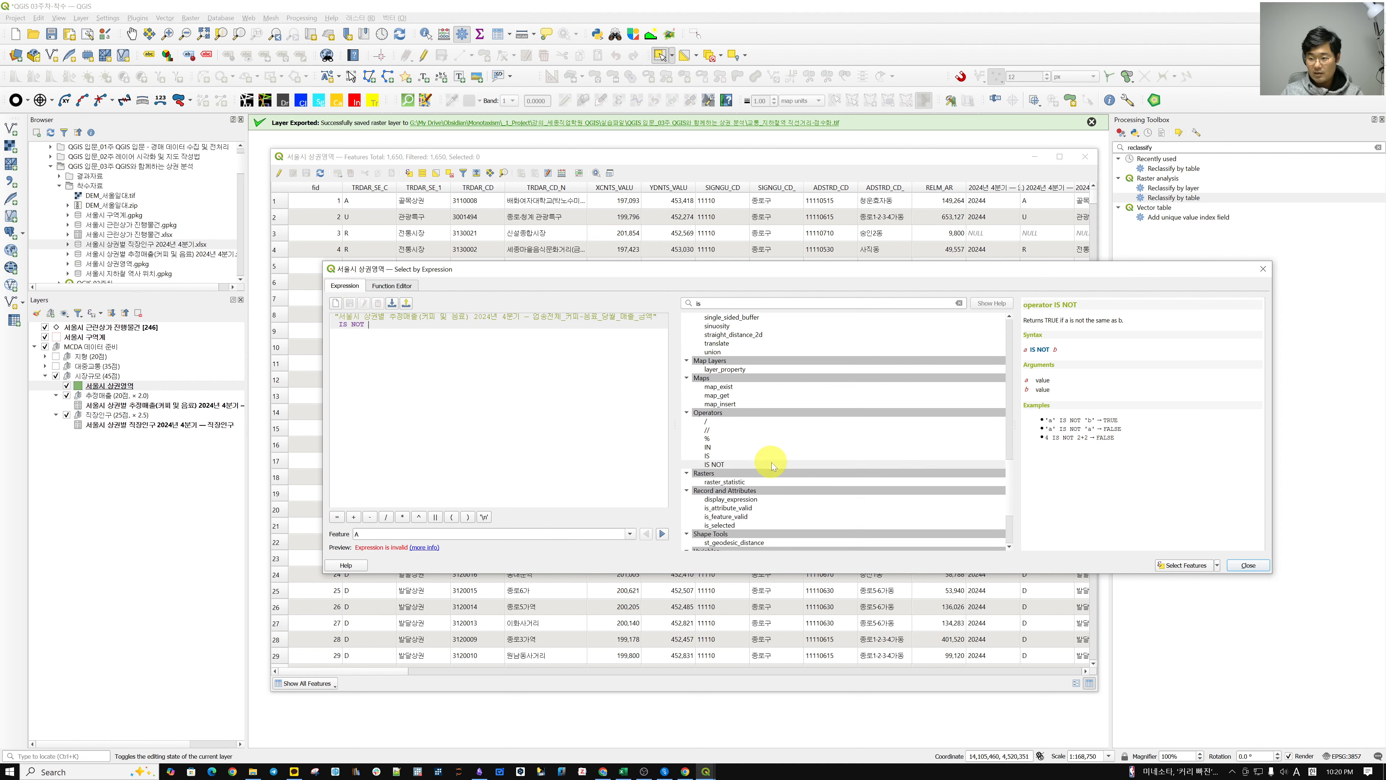
double_click(719, 303)
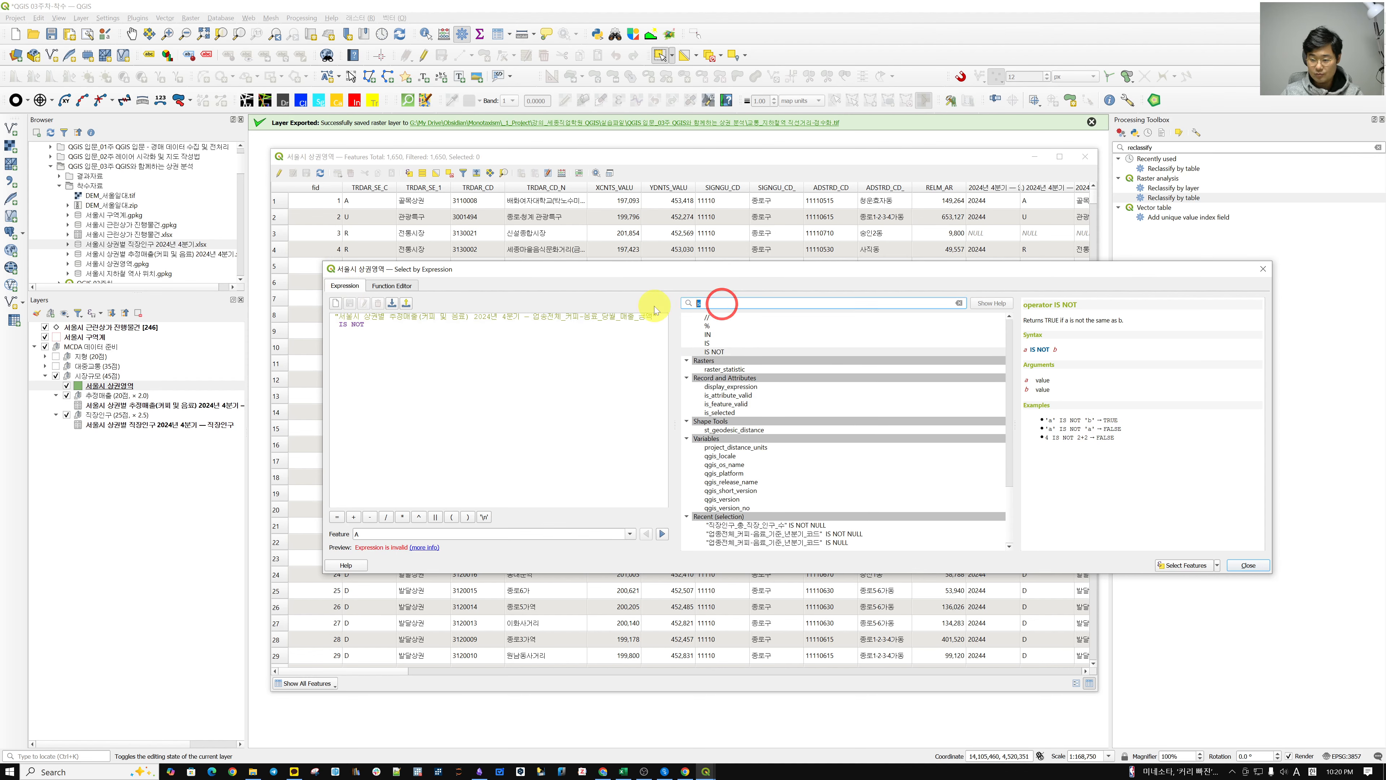
type("null")
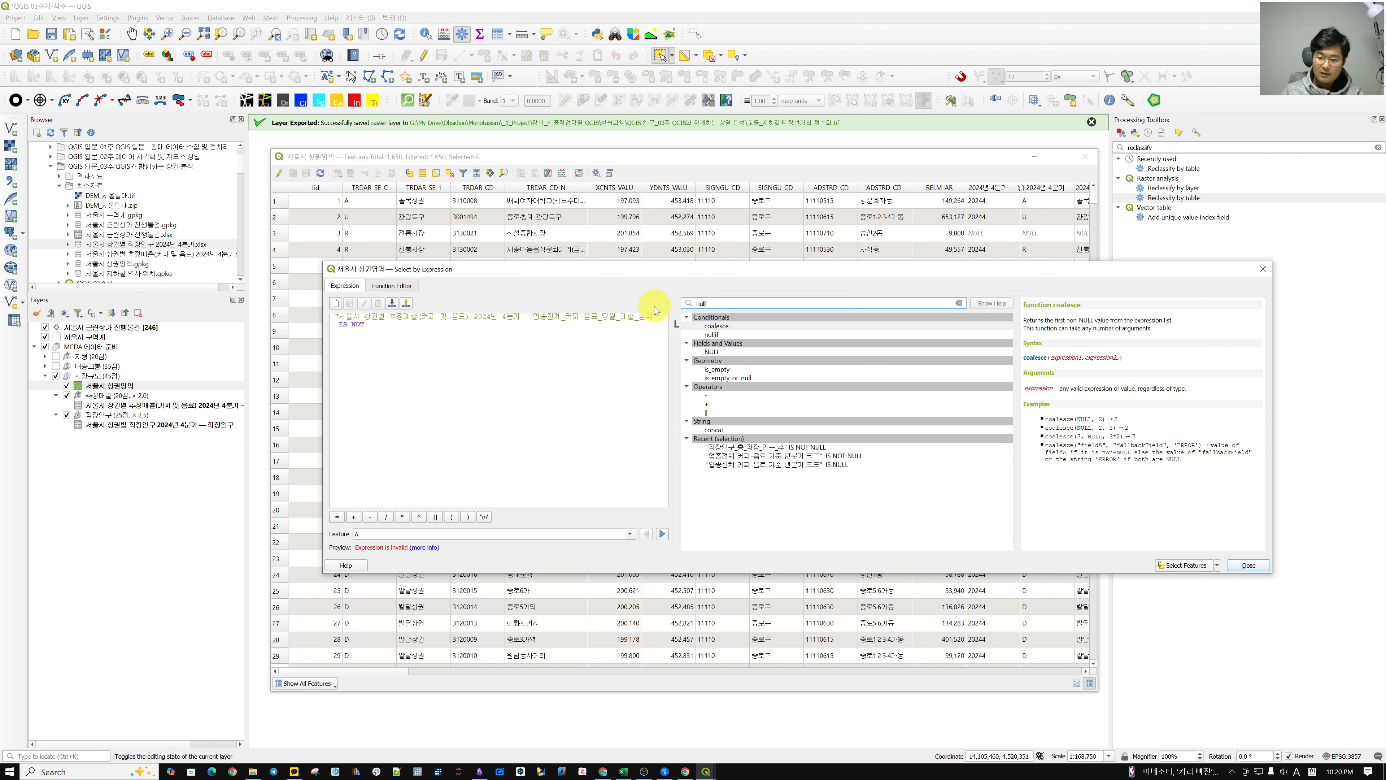
left_click(717, 352)
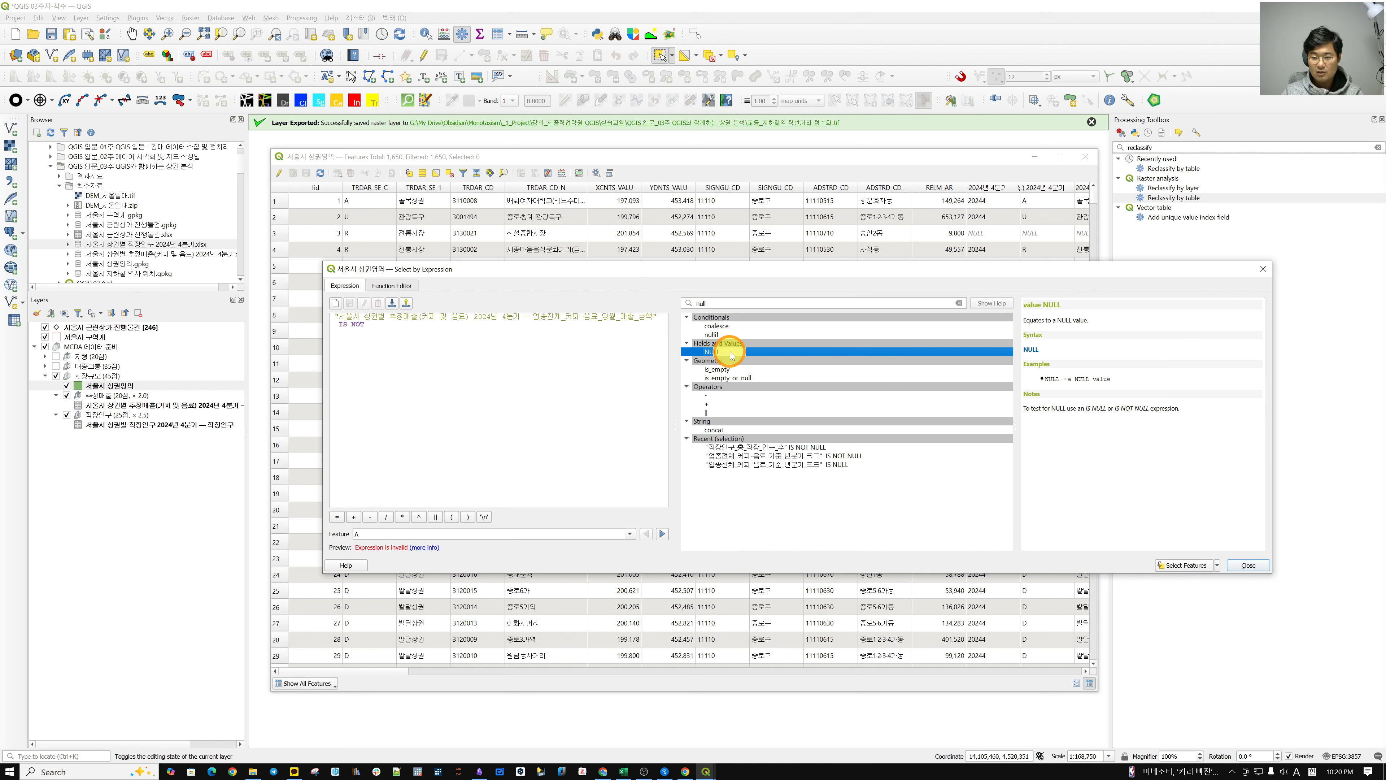
double_click(729, 352)
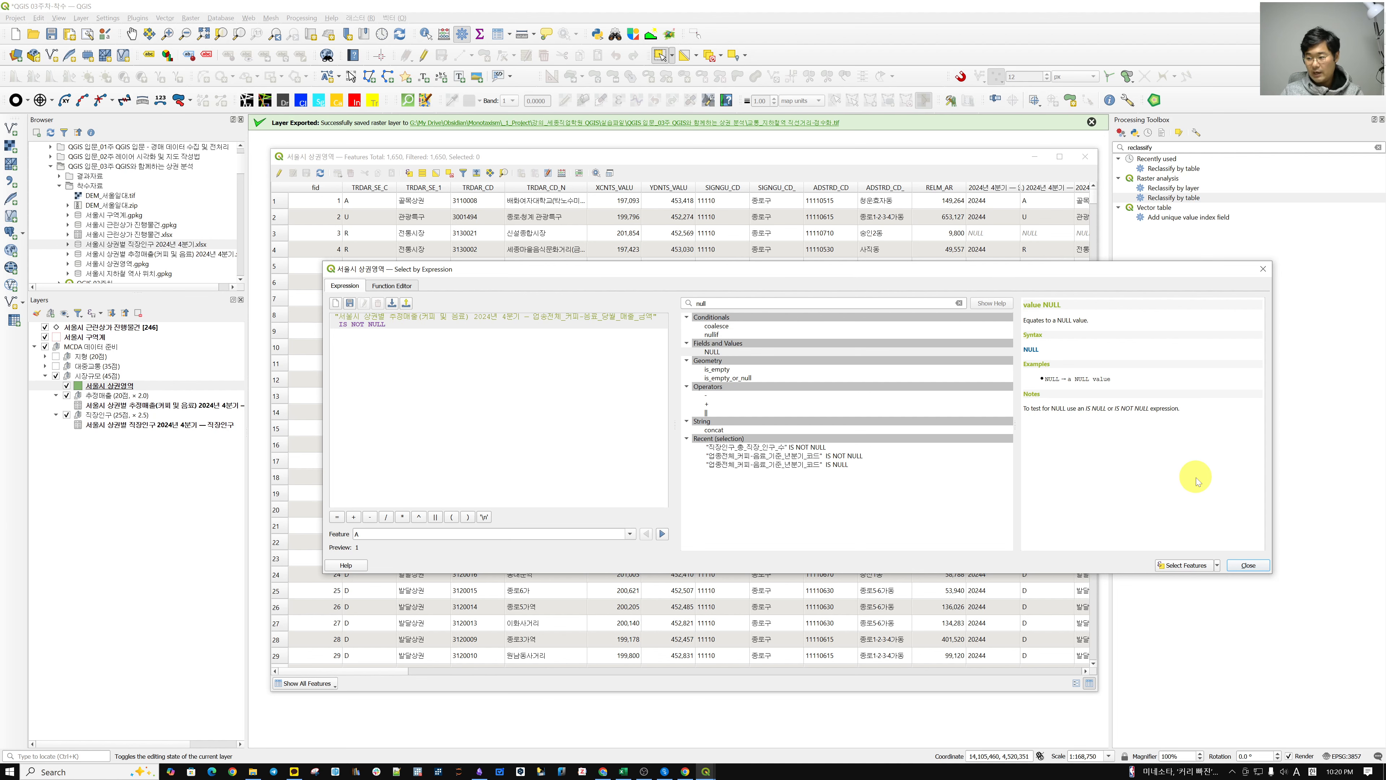
Select the features matching the IS NOT NULL expression and close the Select by Expression dialog
left_click(1185, 565)
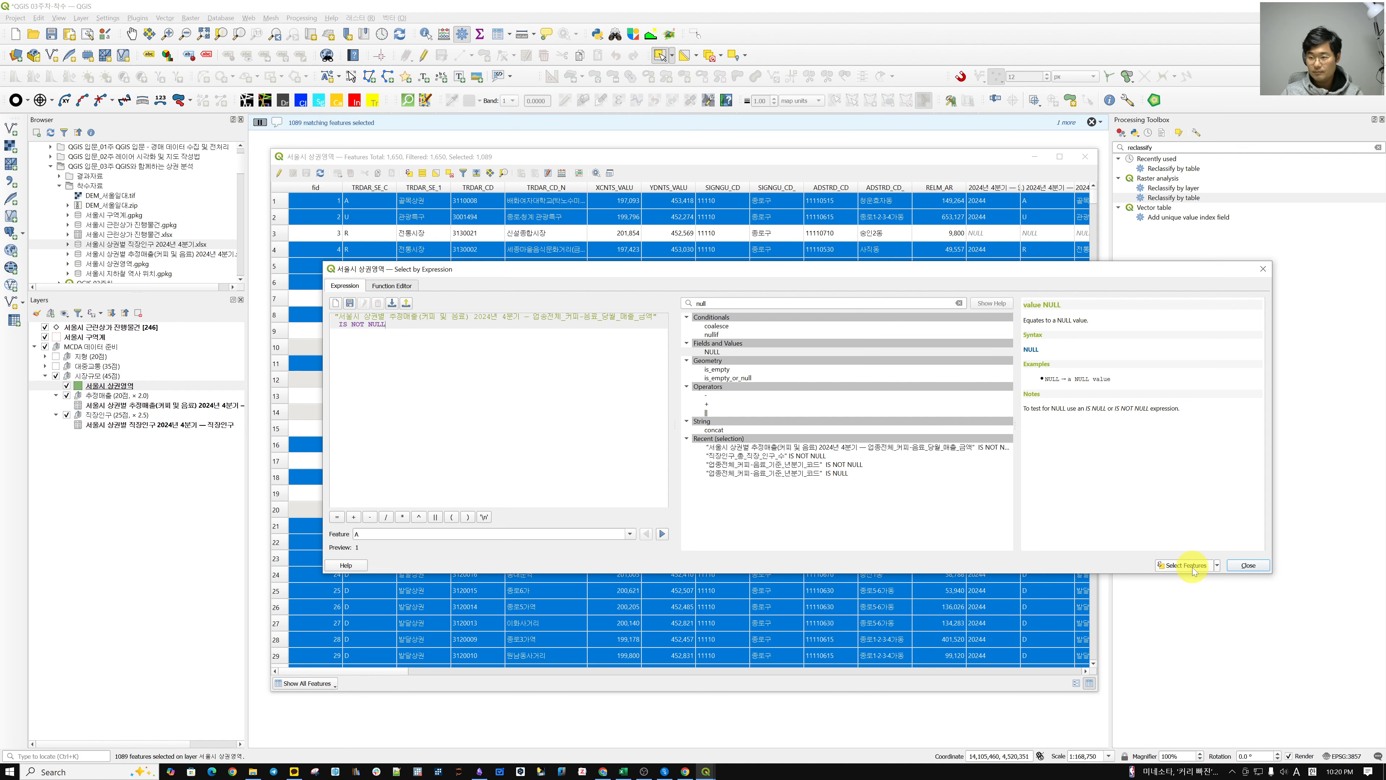
left_click_drag(817, 270, 728, 551)
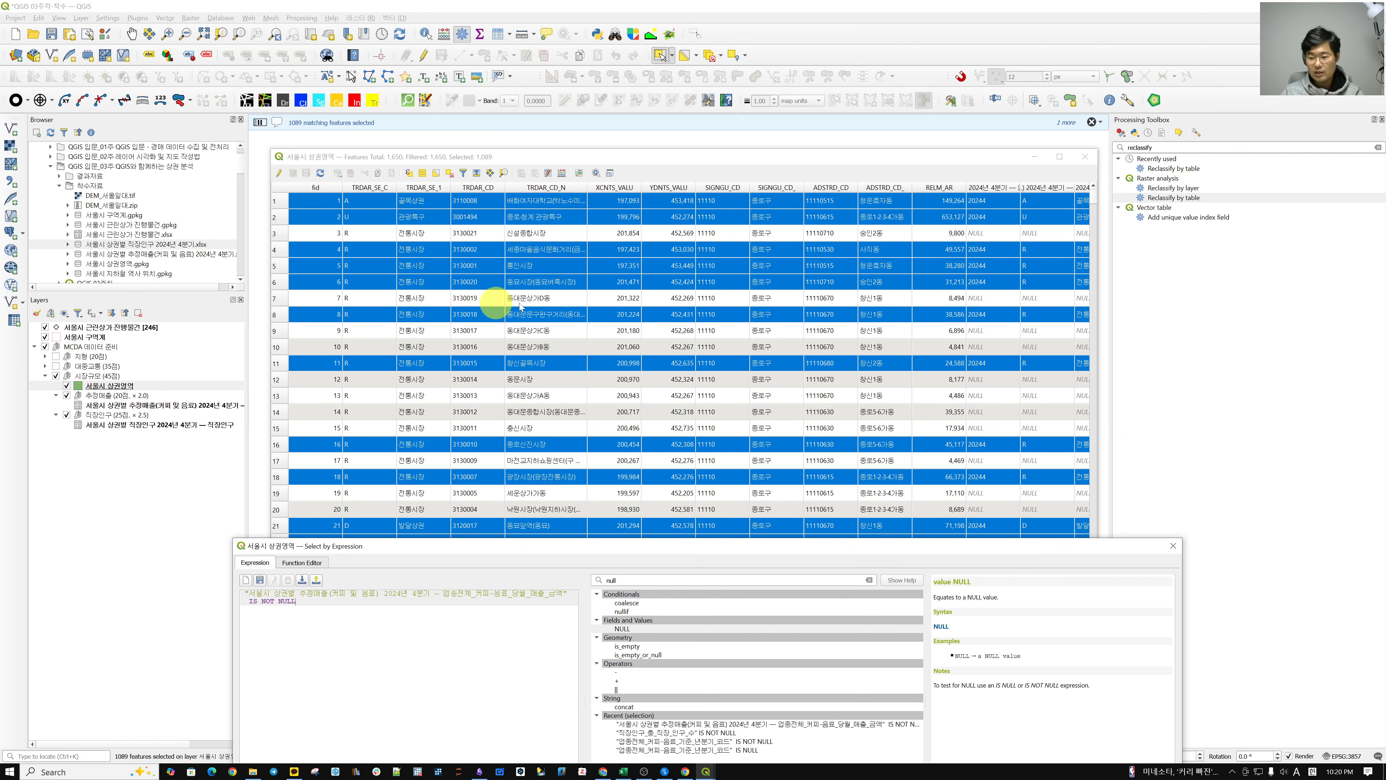
left_click_drag(854, 538, 872, 213)
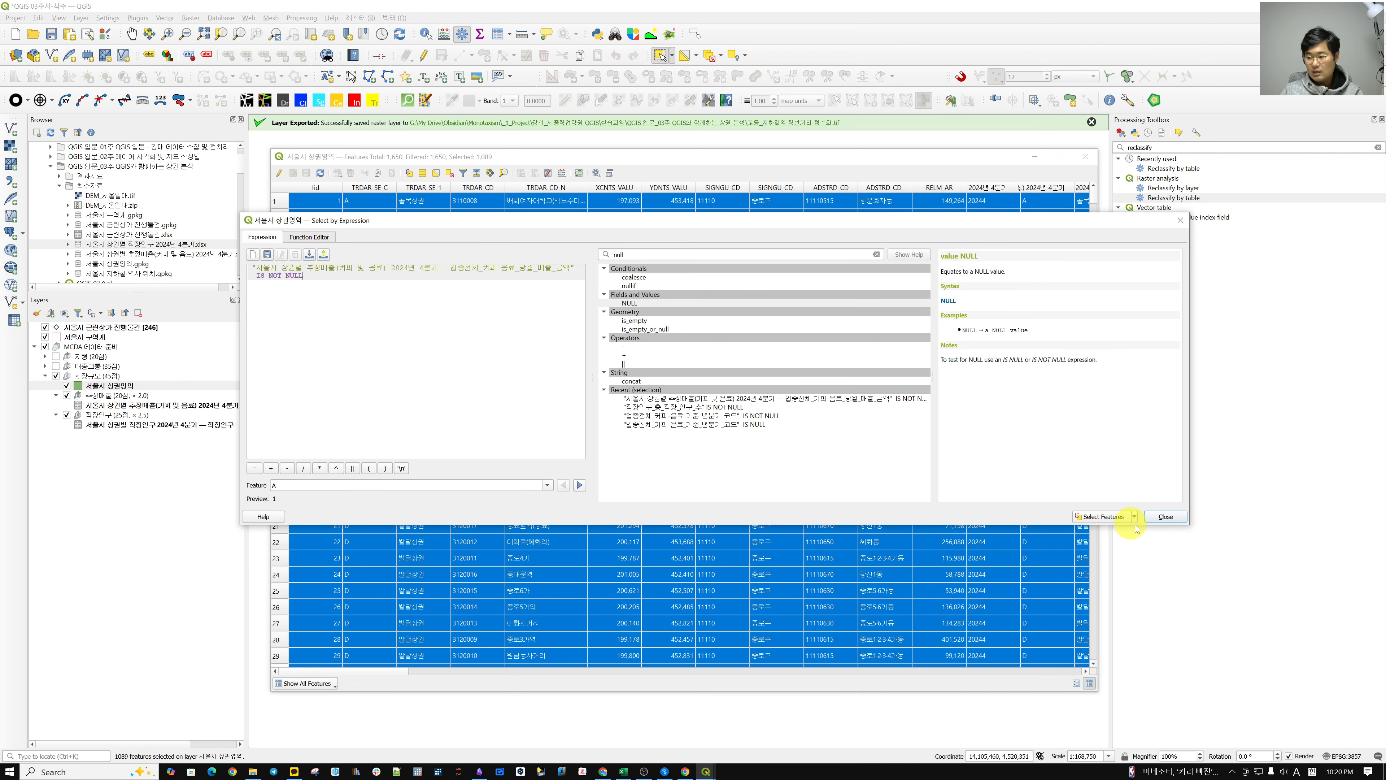
left_click(1165, 516)
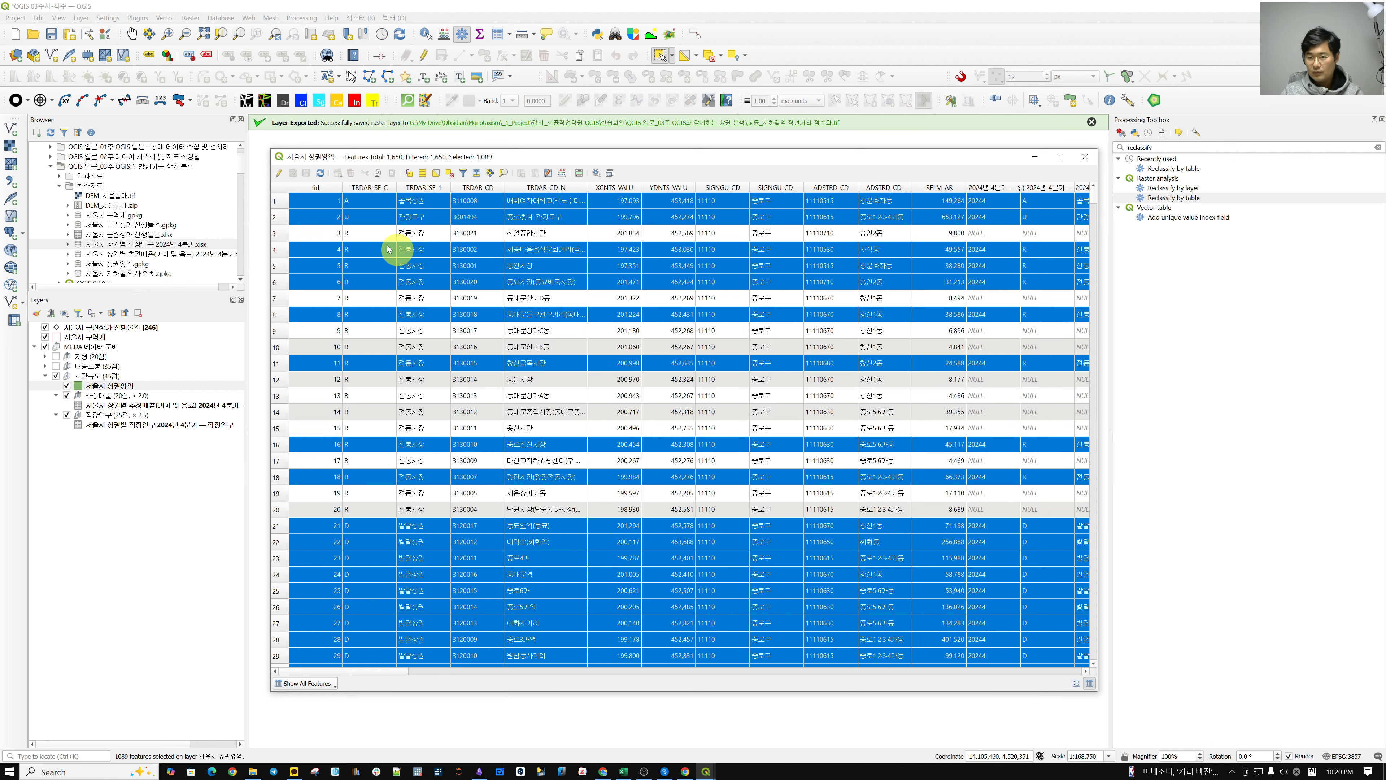
Dock the attribute table below the map and inspect the selected commercial area polygons across Seoul
left_click(610, 173)
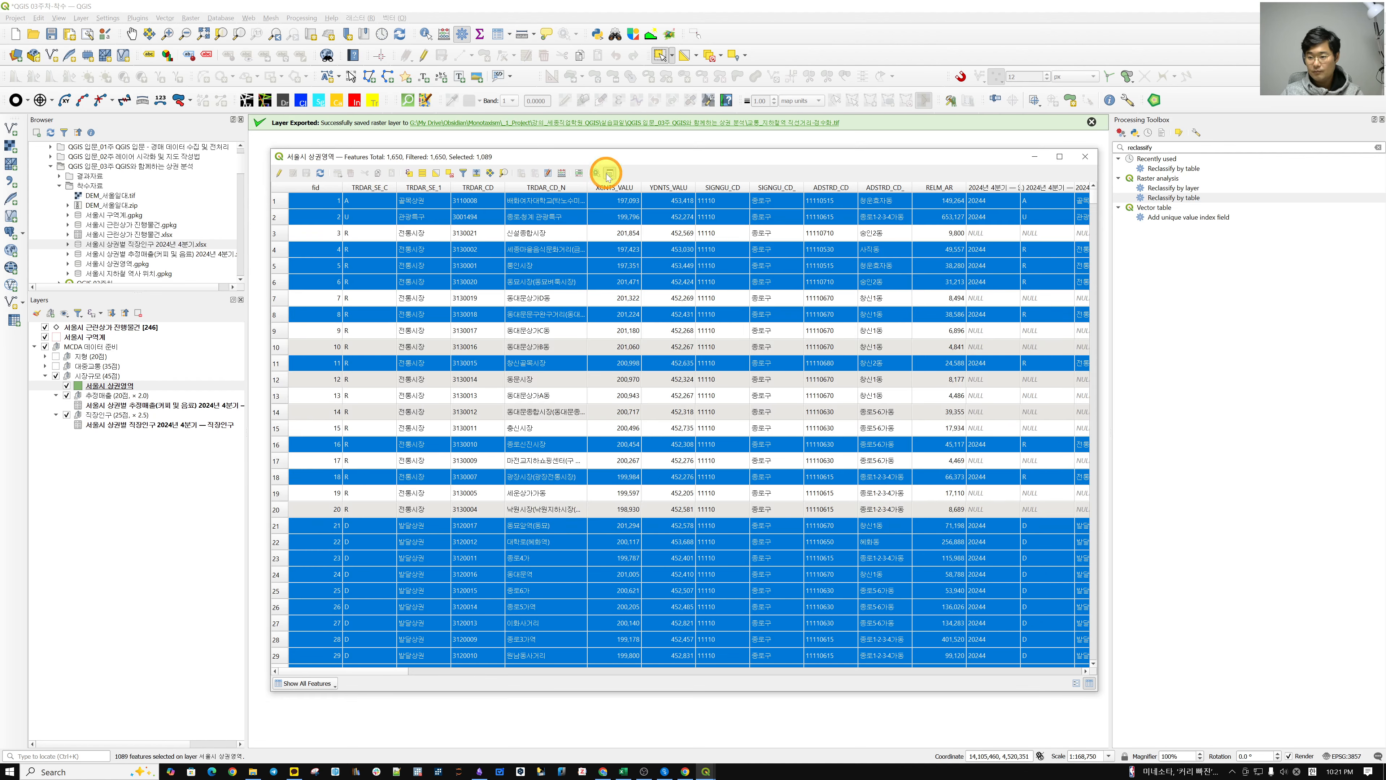
left_click_drag(697, 454, 715, 561)
scroll(612, 421, "up", 2)
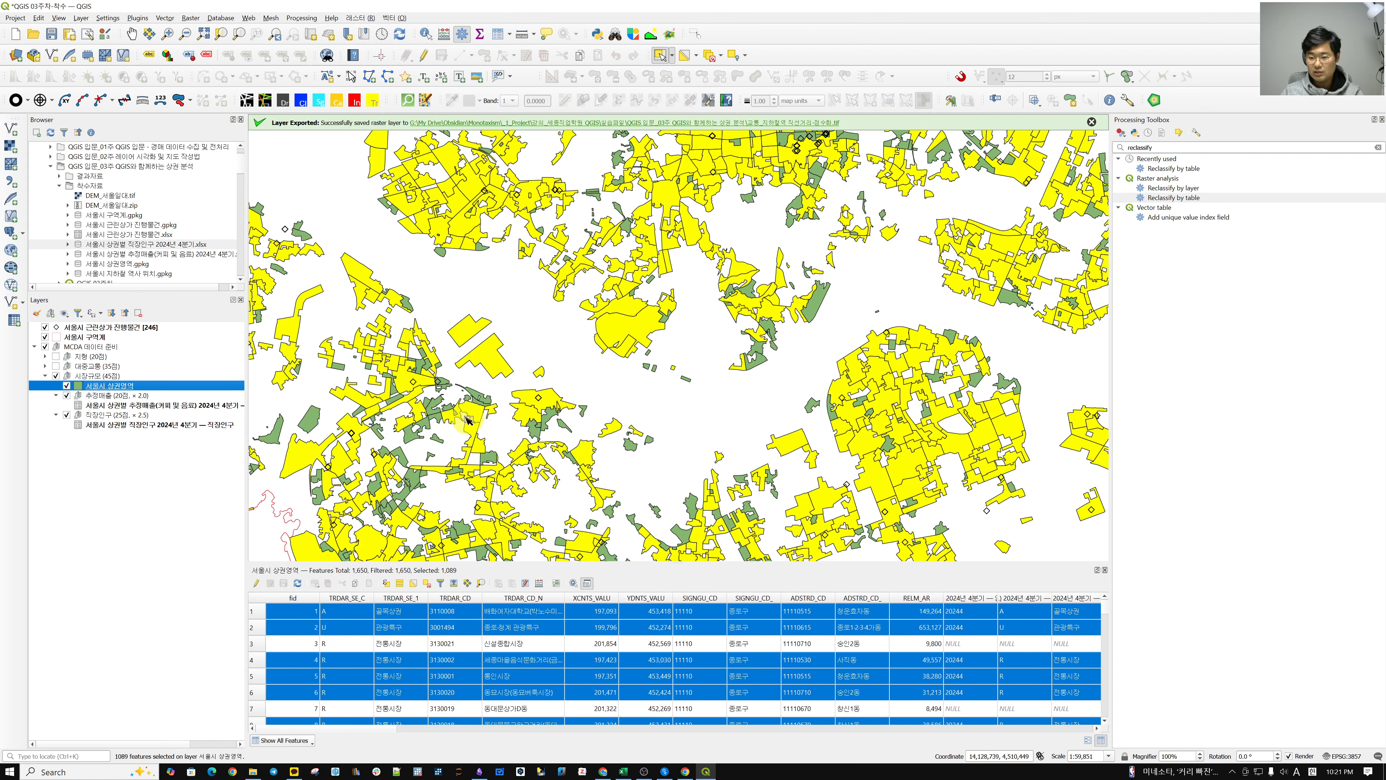
scroll(465, 420, "up", 1)
left_click_drag(536, 259, 723, 376)
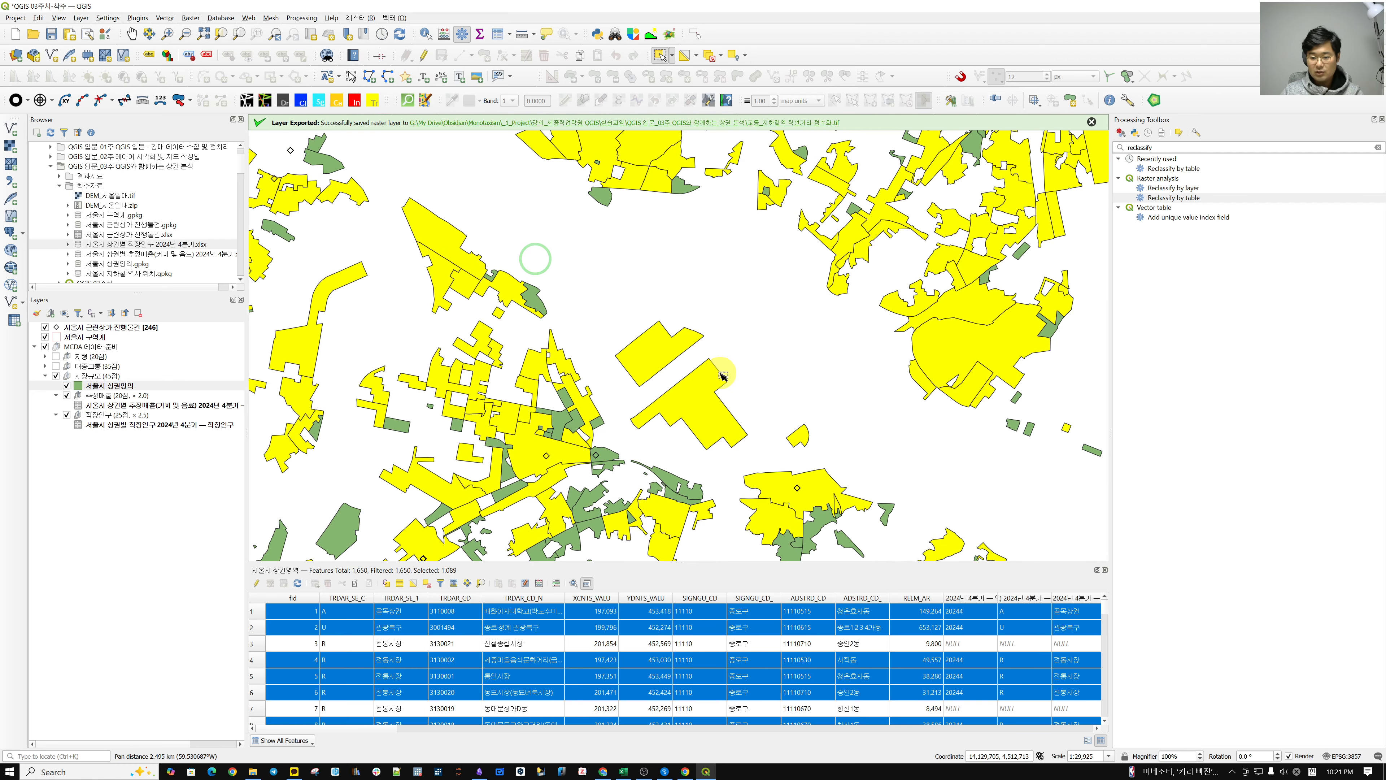
scroll(723, 377, "down", 2)
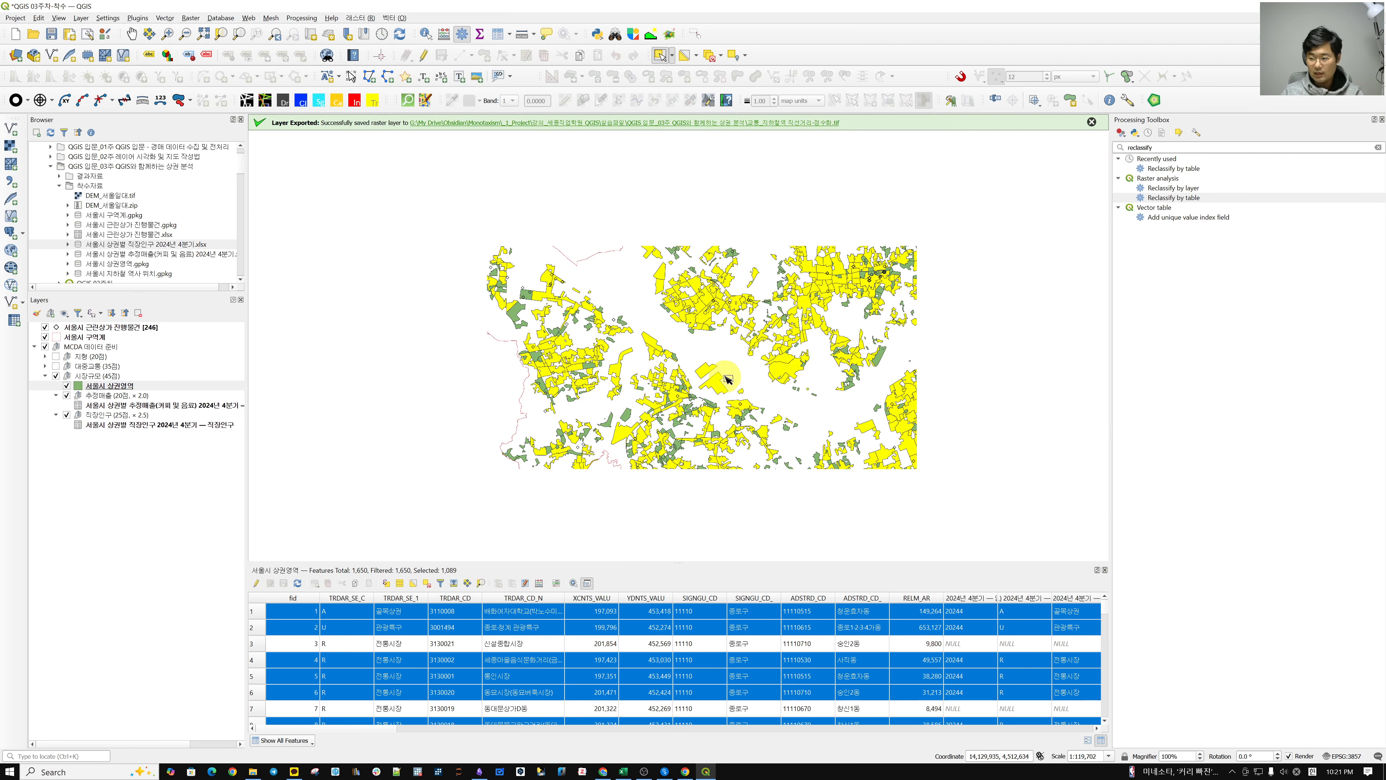
left_click_drag(671, 386, 652, 388)
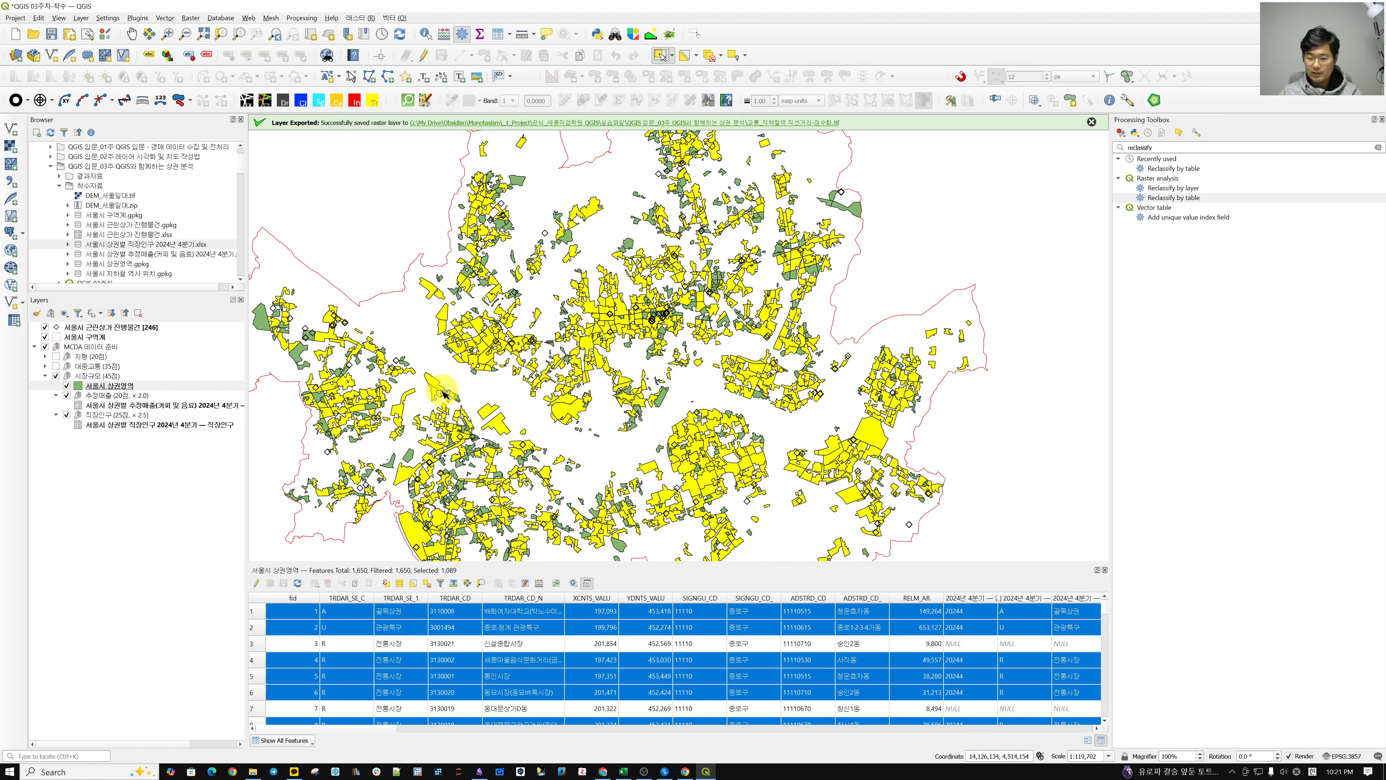
Start exporting the selected 서울시 상권영역 features and browse to the folder "QGIS 입문_03주 QGIS와 함께하는 상권 분석" for the output
left_click(116, 386)
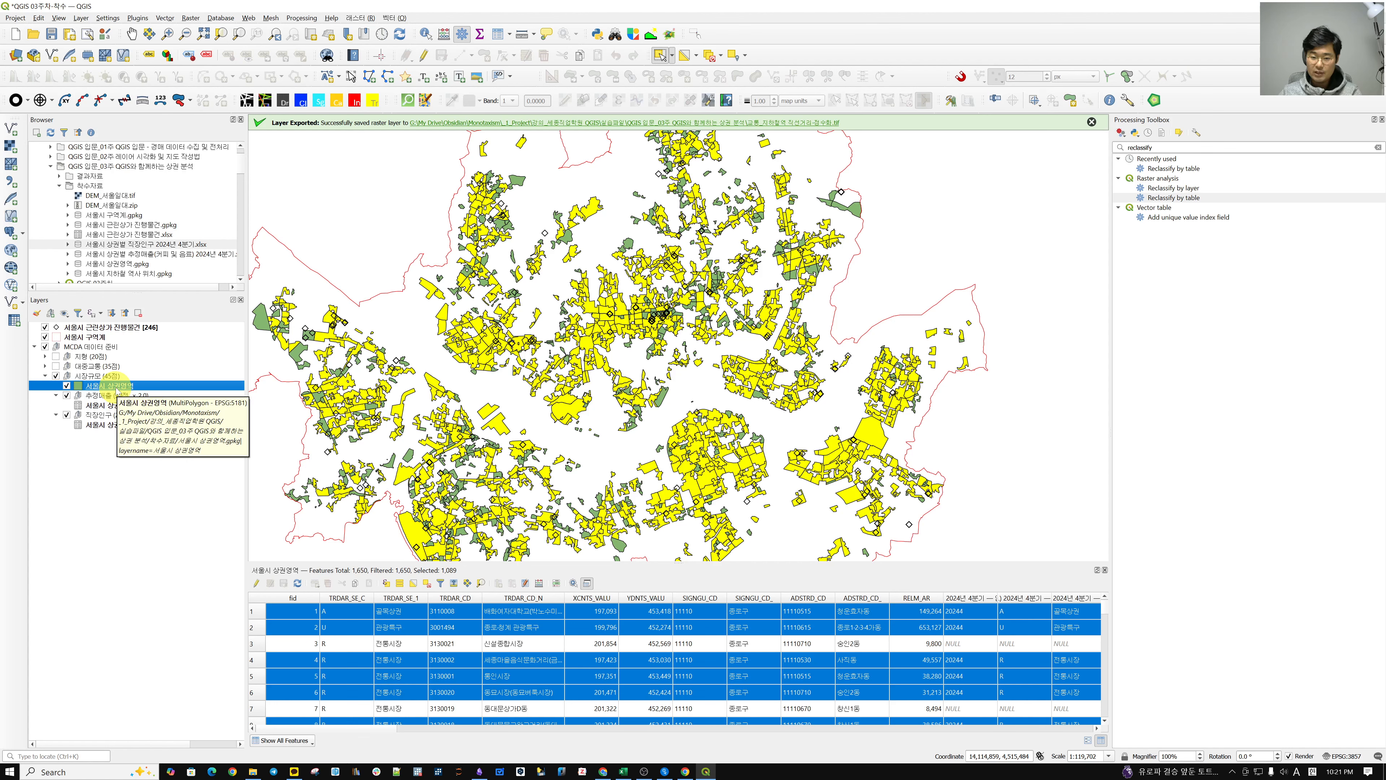
right_click(117, 387)
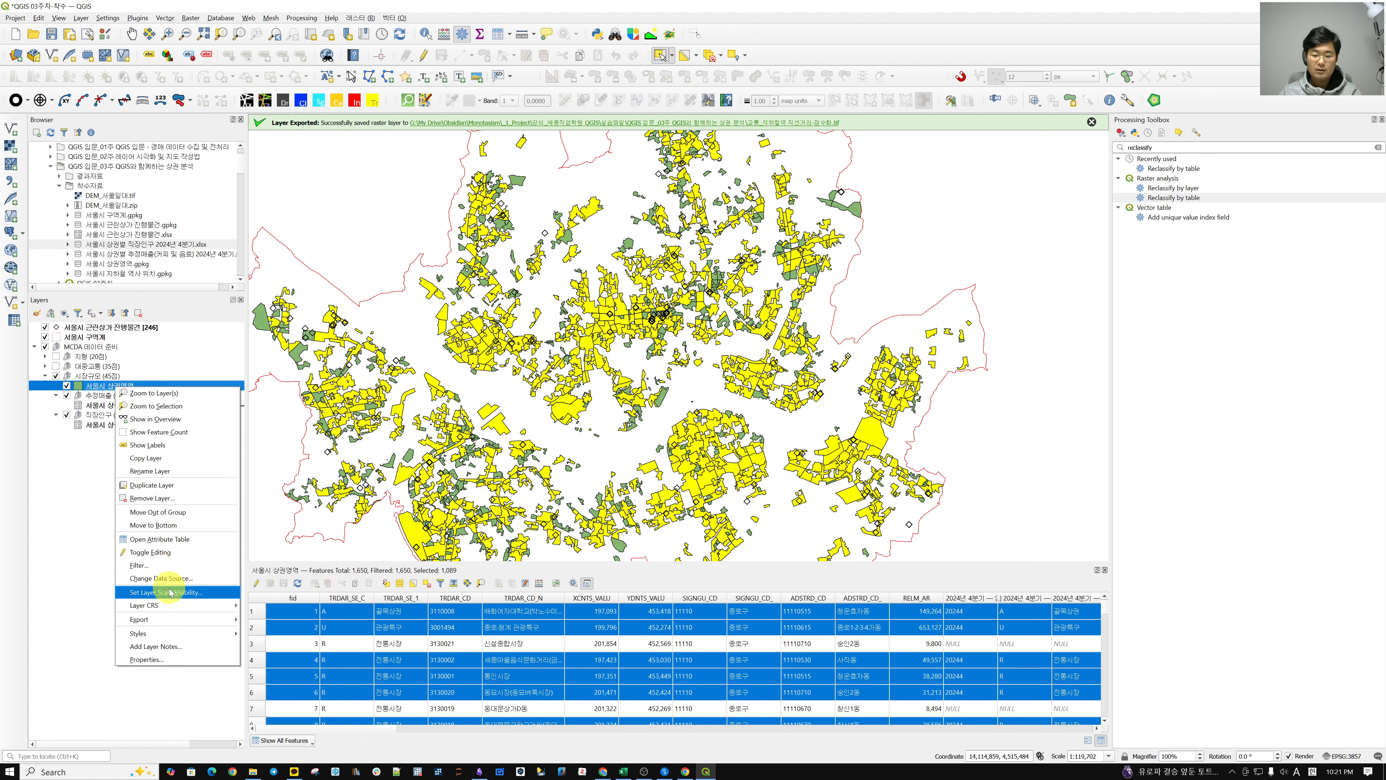
mouse_move(166, 621)
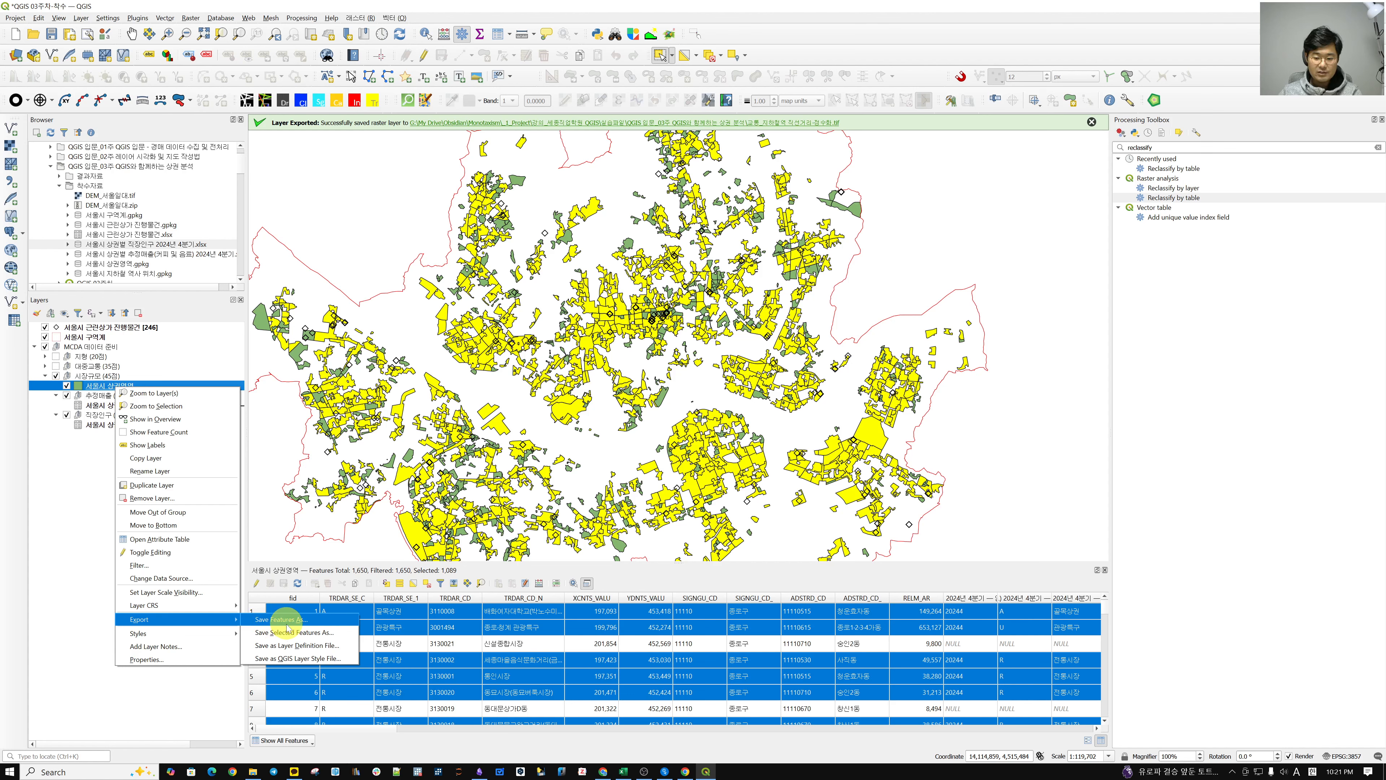
left_click(353, 633)
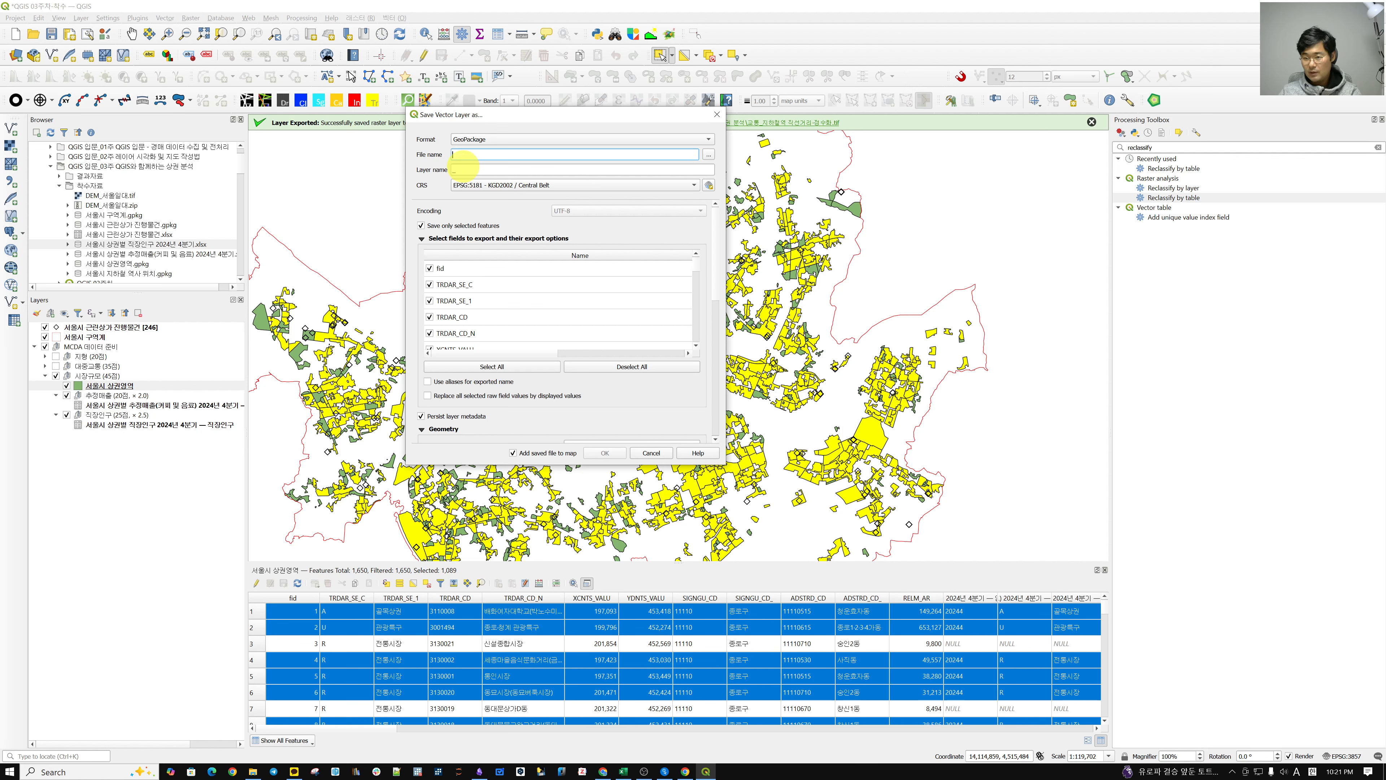
left_click(709, 157)
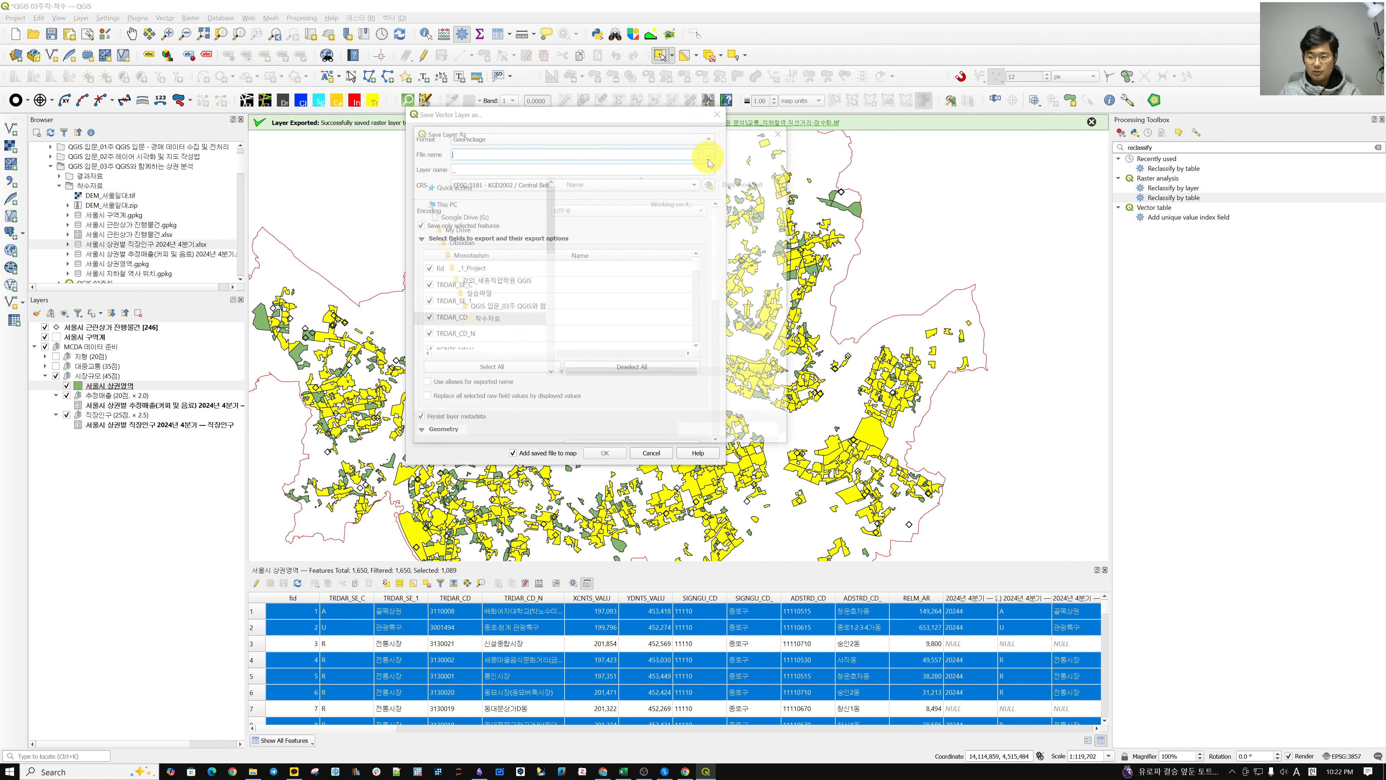
left_click(573, 147)
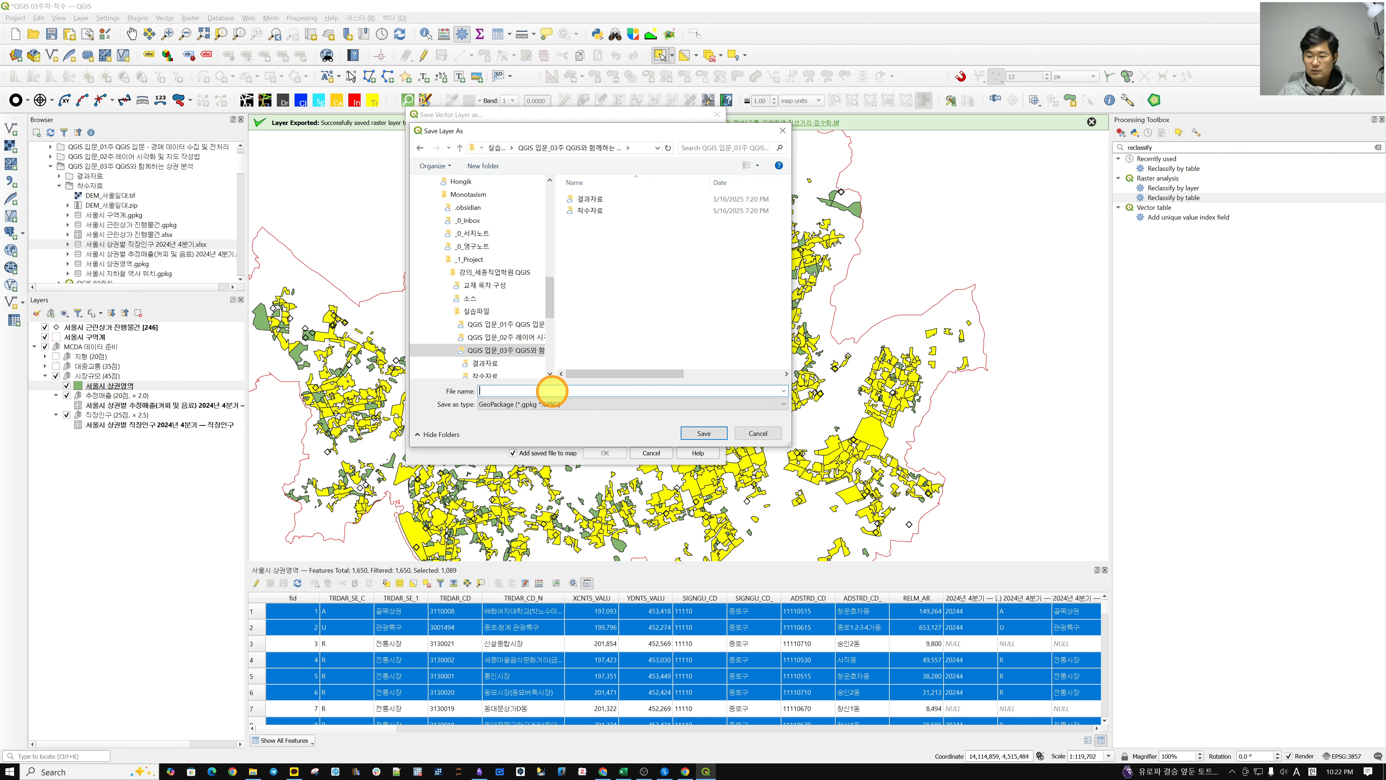
left_click_drag(586, 135, 877, 227)
left_click(859, 482)
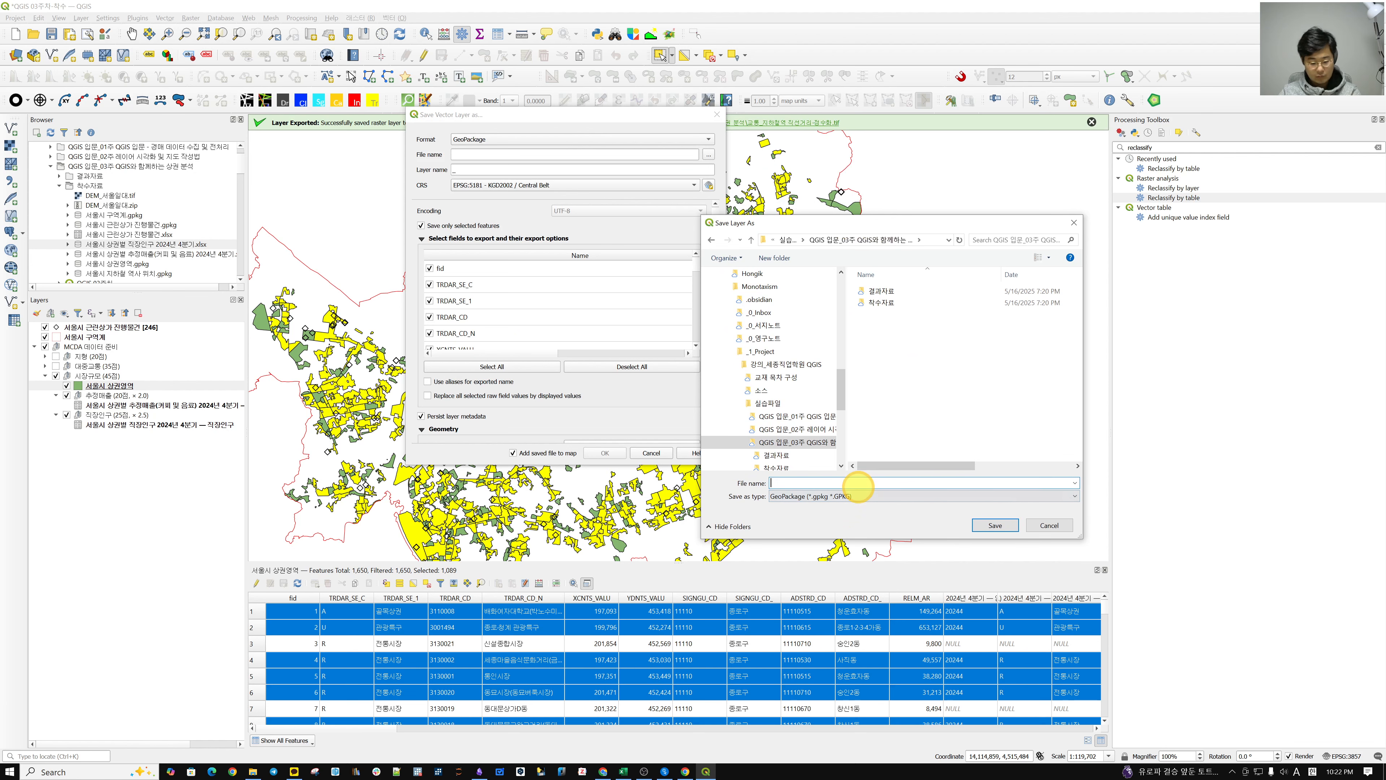
type("ryxhd")
key("BackSpace")
key("BackSpace")
key("BackSpace")
key("BackSpace")
key("BackSpace")
key("Hangul")
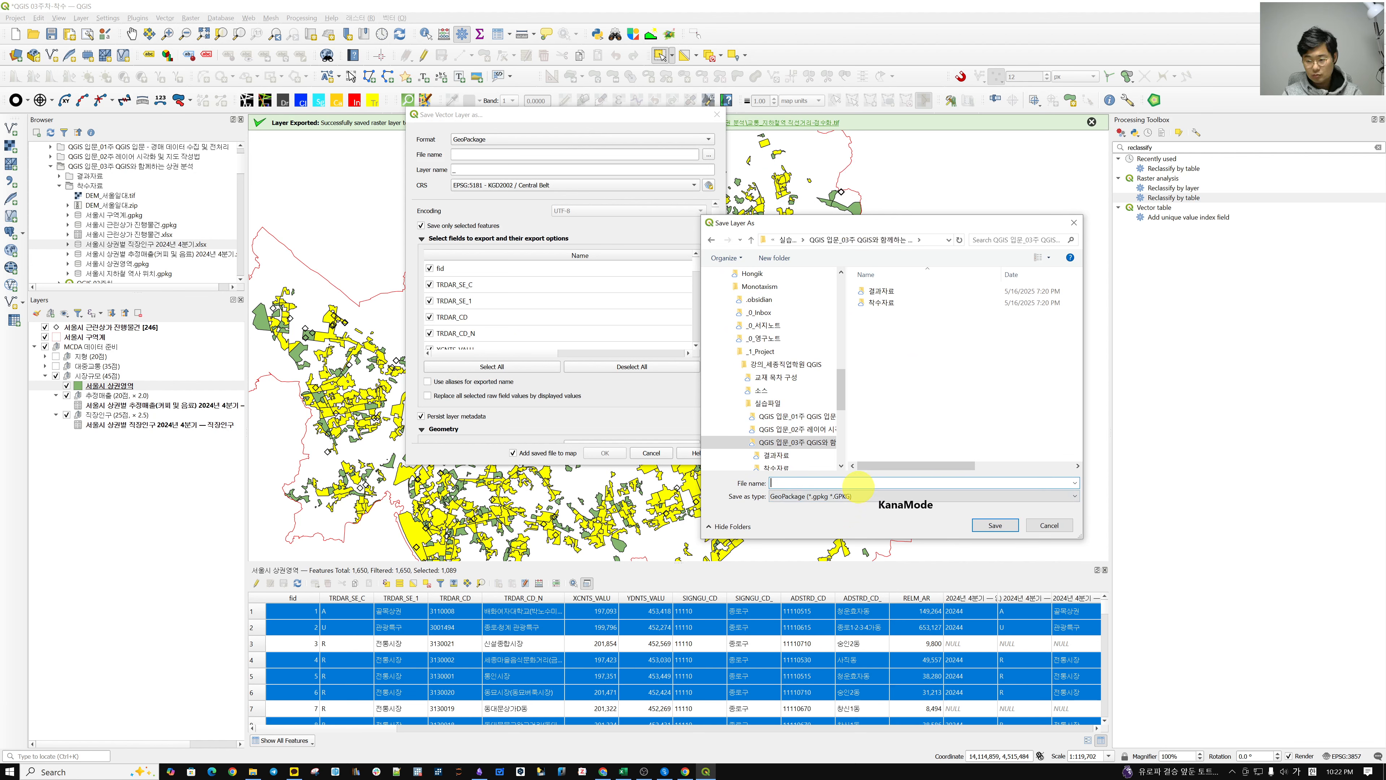
type("교통_")
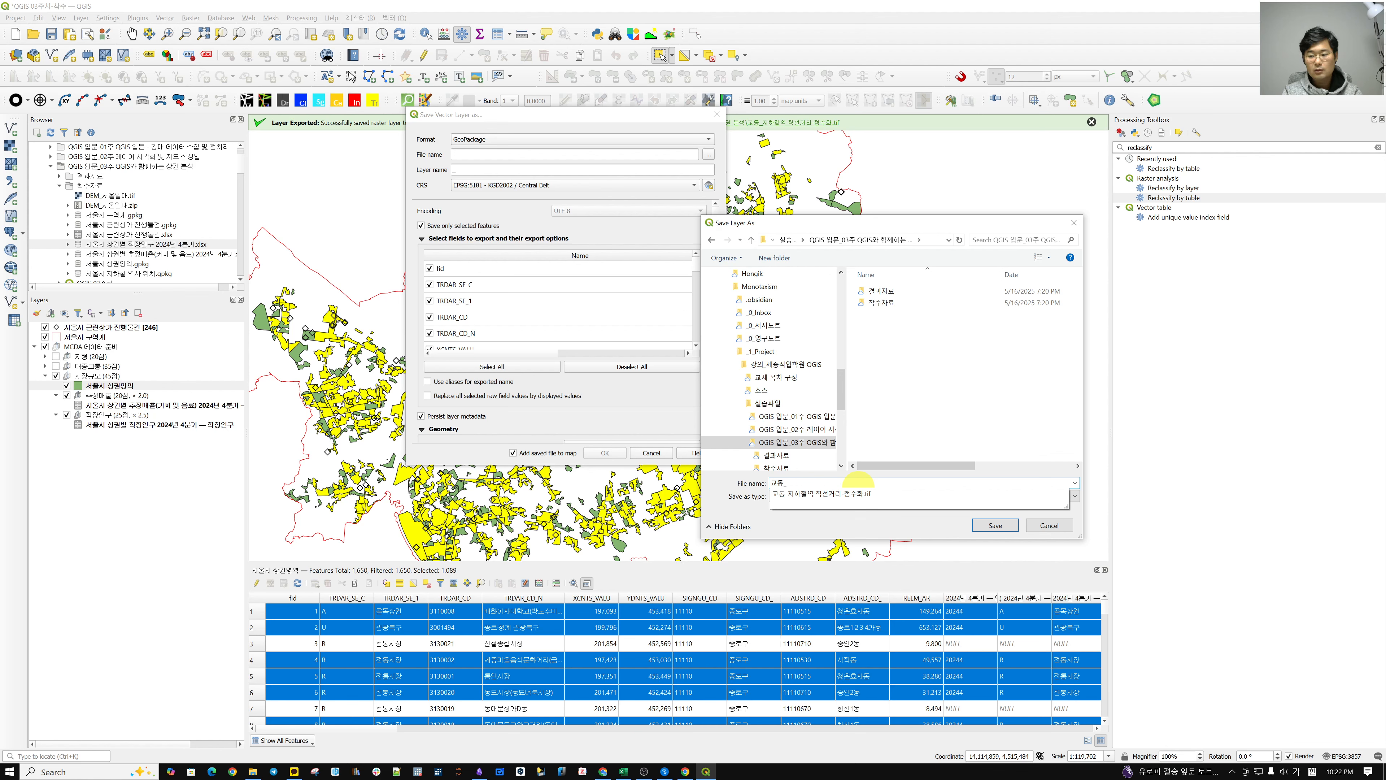
key("Down")
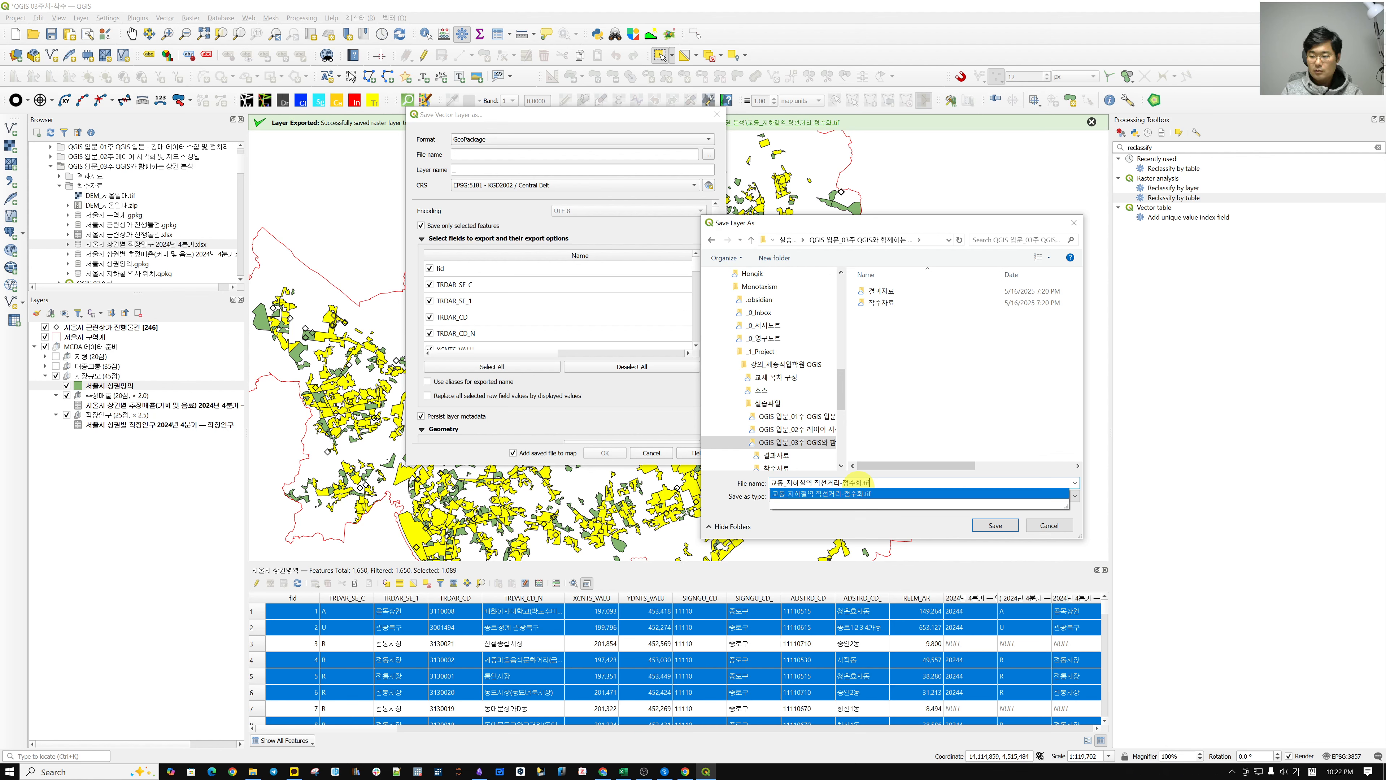
key("BackSpace")
key("BackSpace")
key("BackSpace")
key("BackSpace")
key("BackSpace")
key("BackSpace")
key("BackSpace")
key("BackSpace")
key("BackSpace")
key("BackSpace")
key("BackSpace")
key("BackSpace")
key("BackSpace")
key("BackSpace")
key("BackSpace")
key("BackSpace")
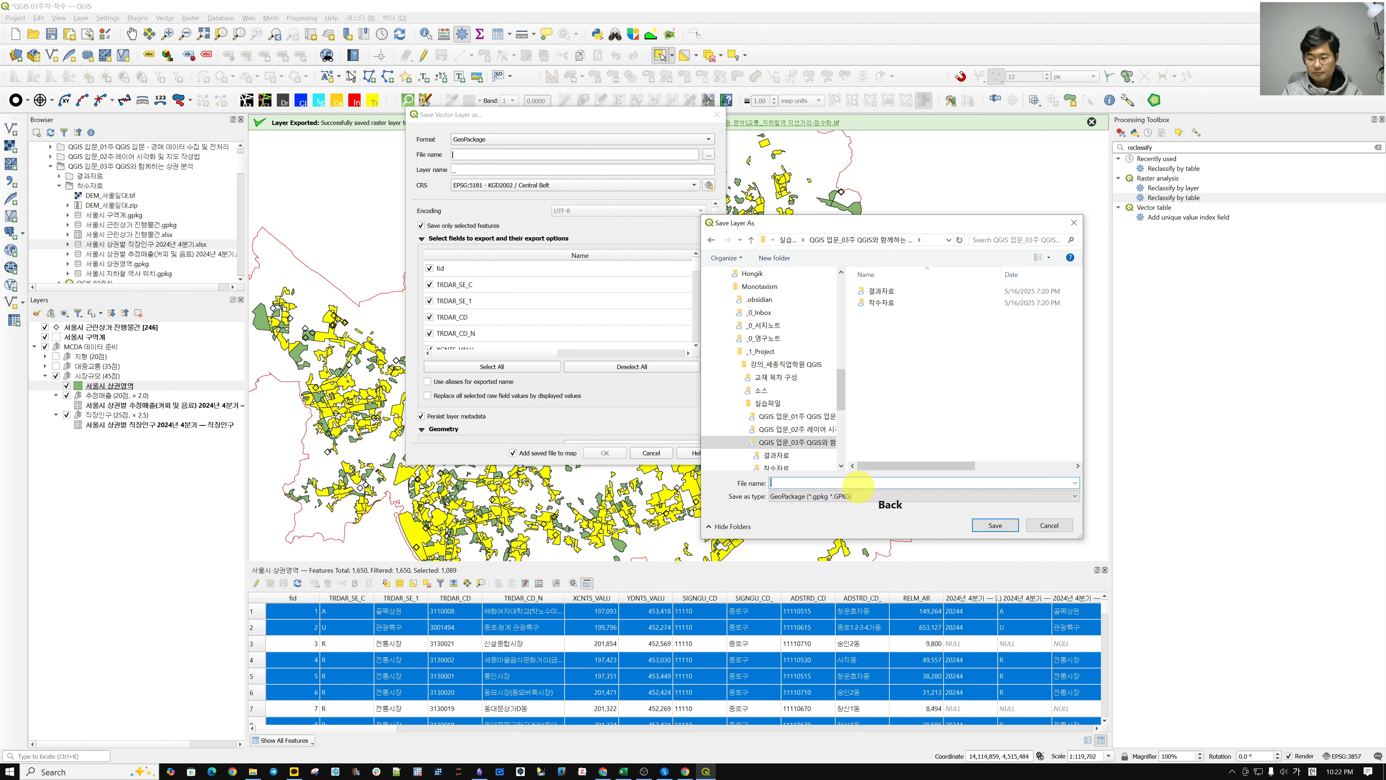
Name the GeoPackage output file 시장규모_추정매출-JOIN and accept the save location
type("시장규모")
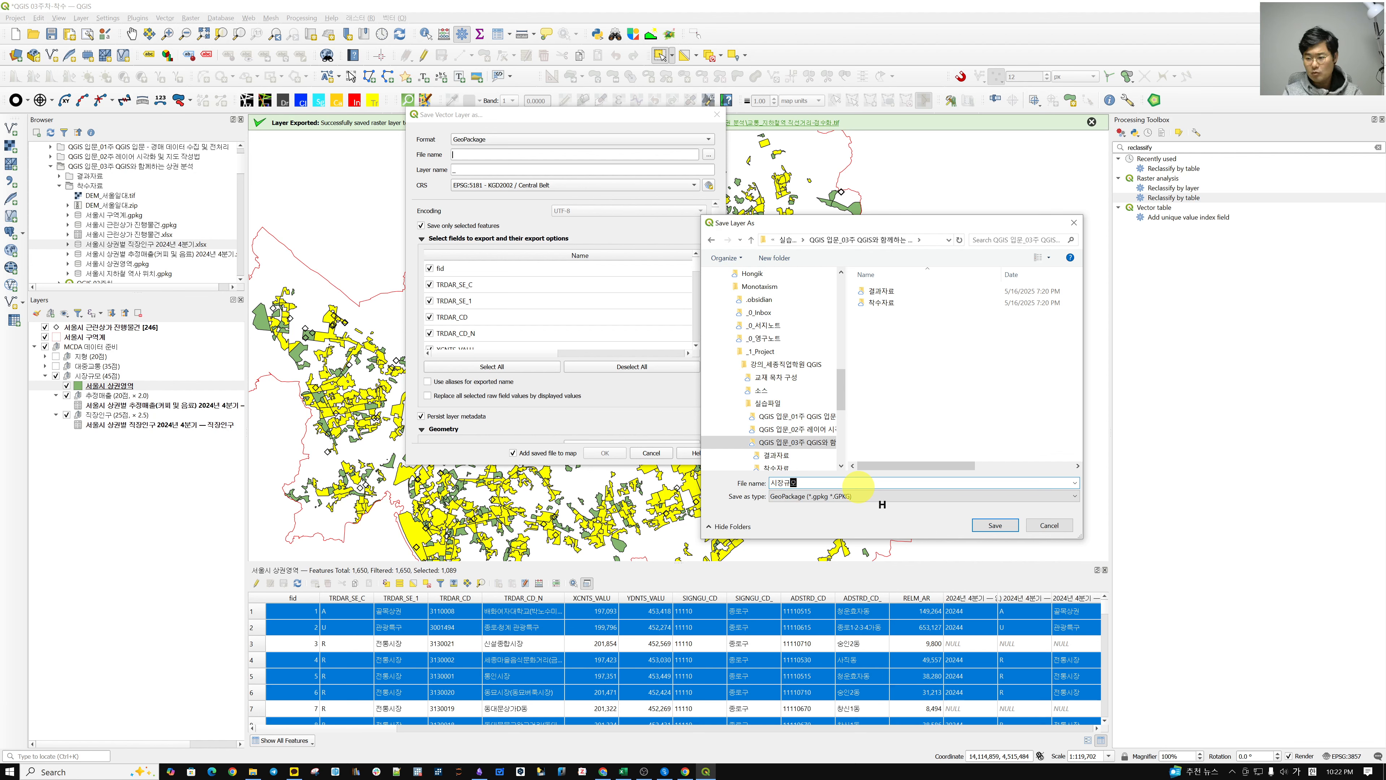
type("_")
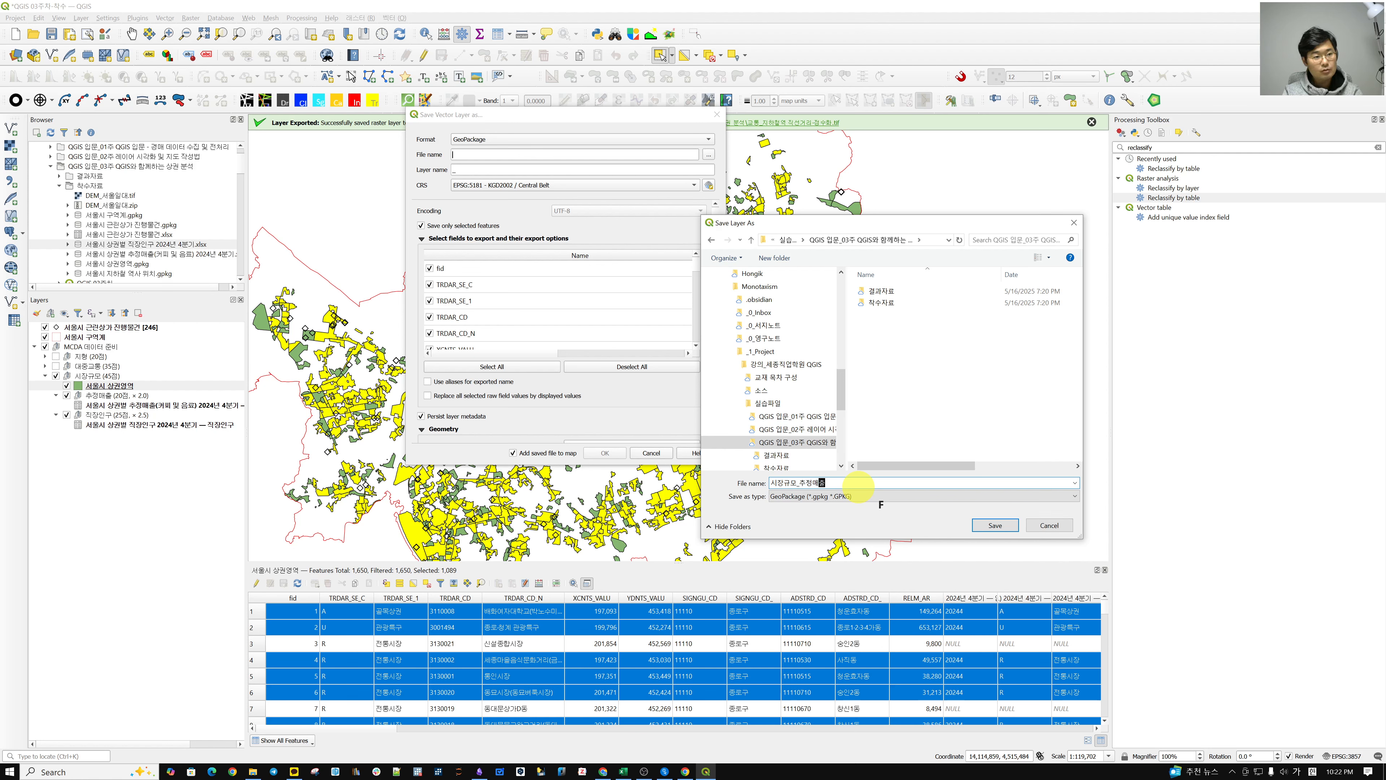
type("추정매출")
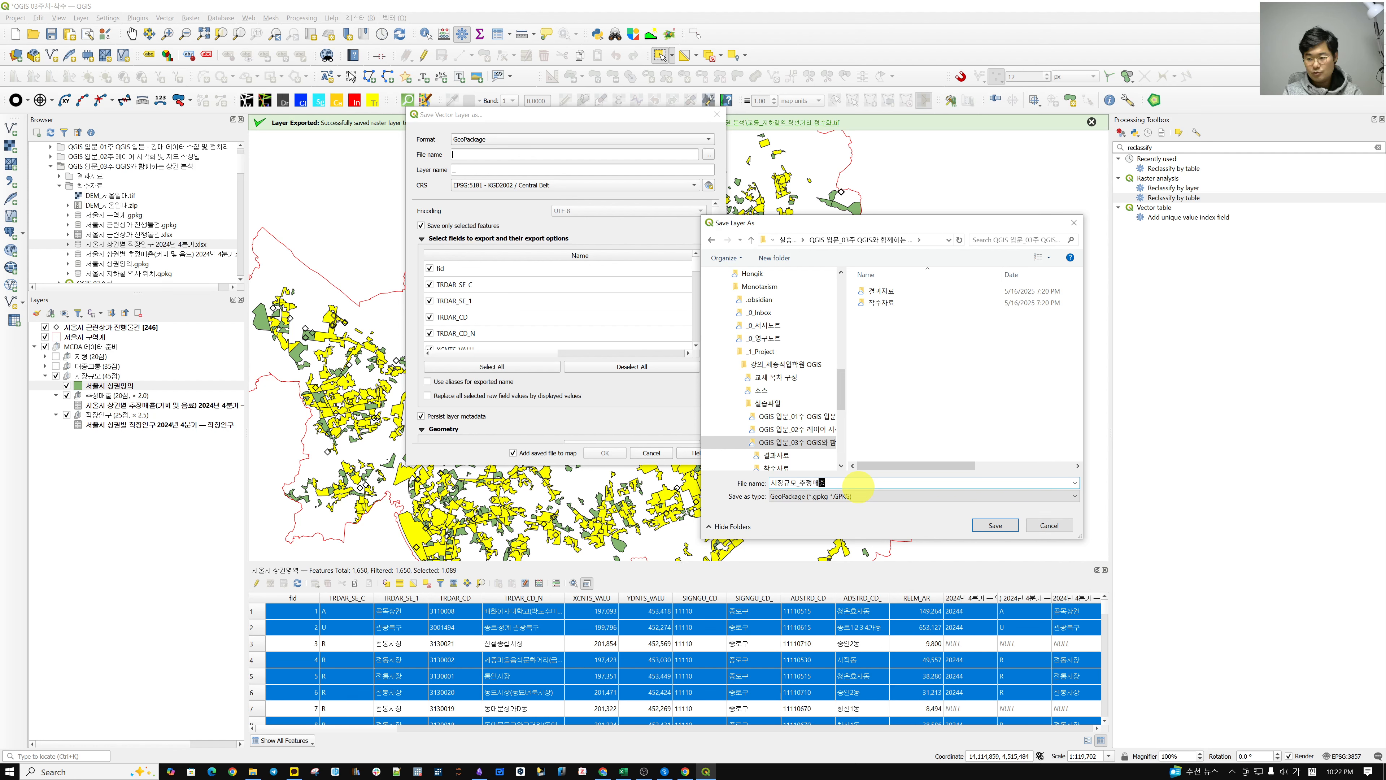
type("-")
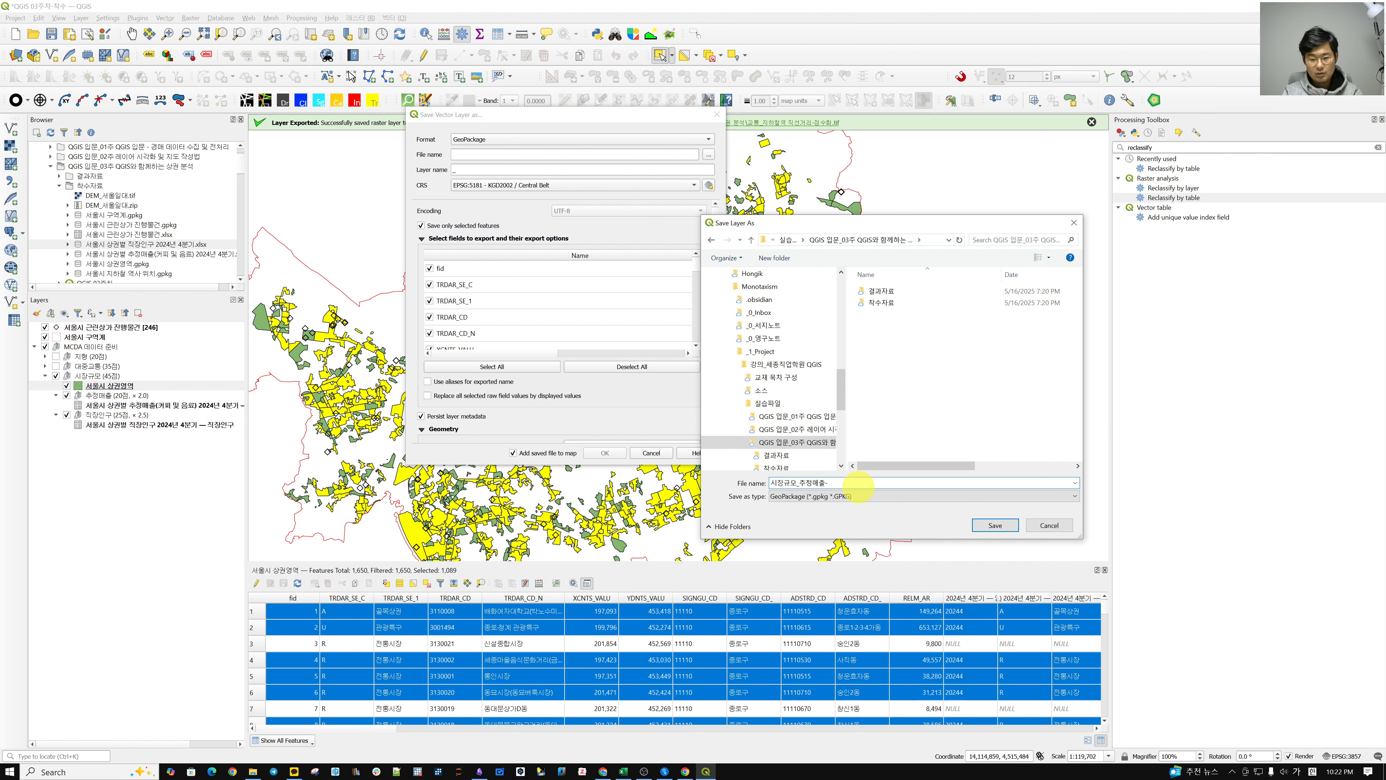
key("Hangul")
type("J")
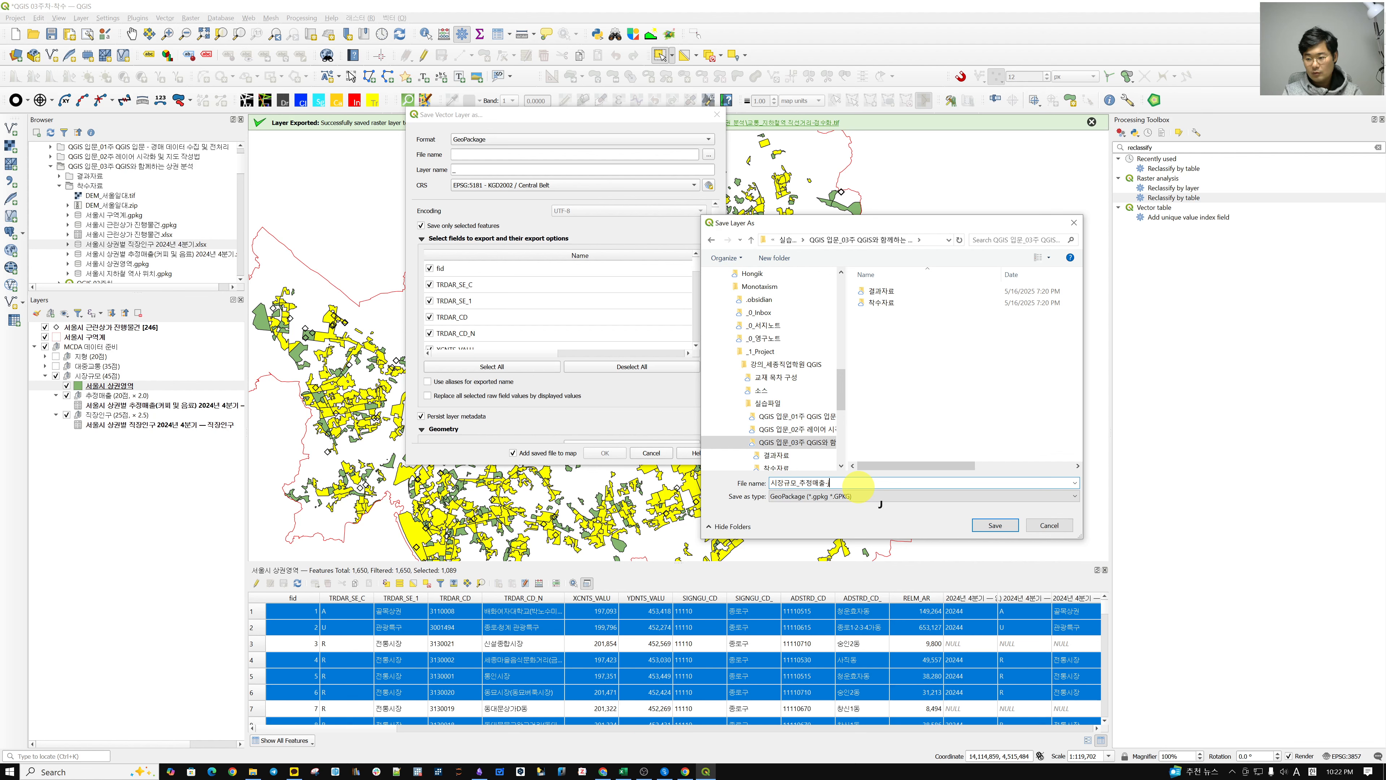
key("BackSpace")
key("BackSpace")
key("BackSpace")
key("Caps_Lock")
type("JOIN")
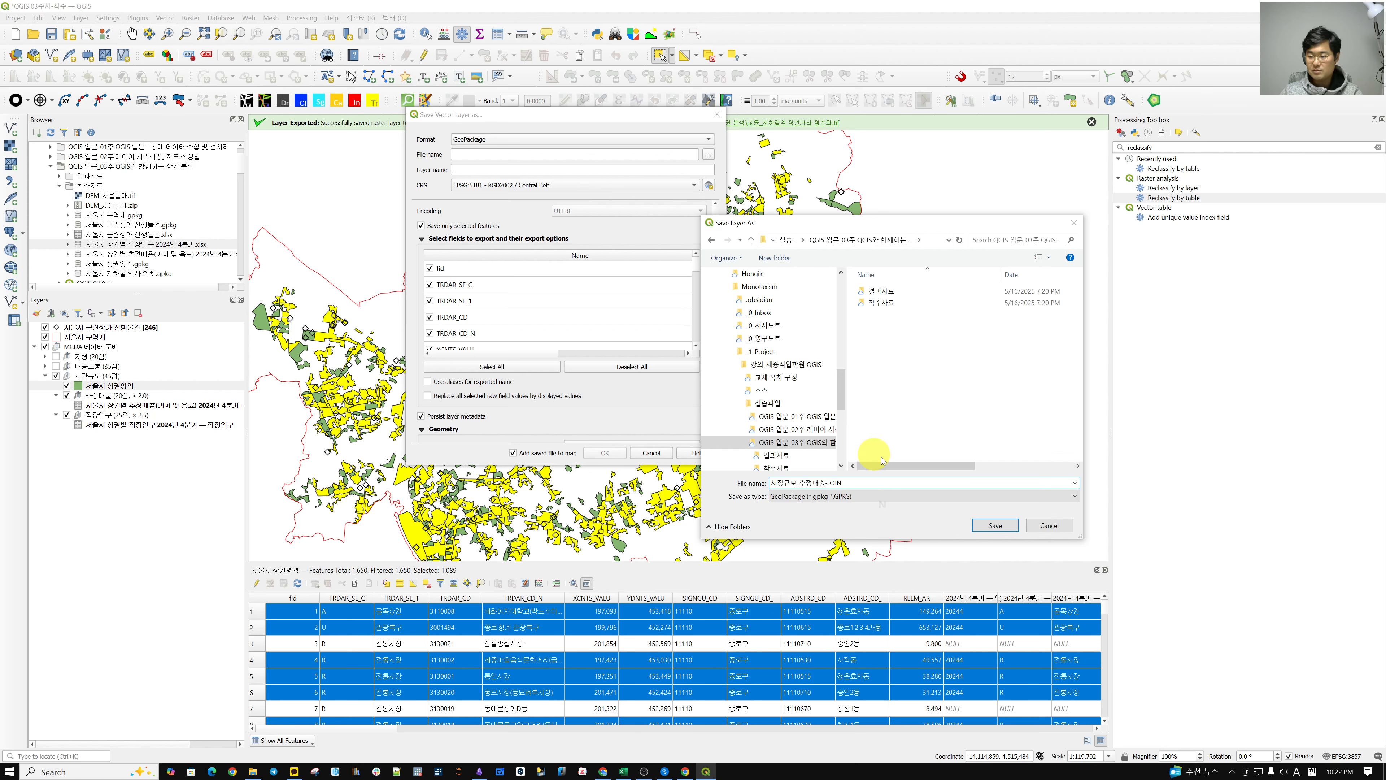
left_click(994, 525)
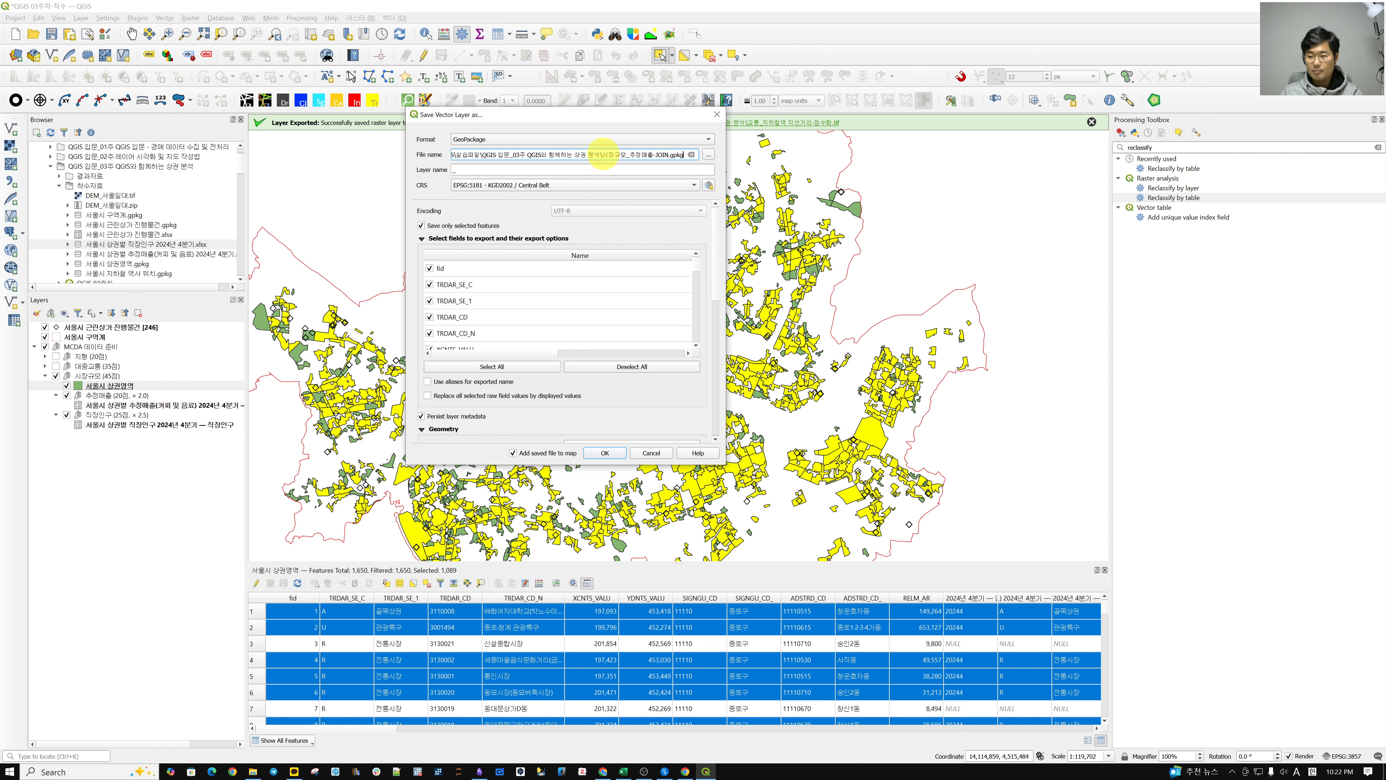
Reuse the file name 시장규모_추정매출-JOIN as the layer name and export the selected features
left_click_drag(602, 155, 668, 155)
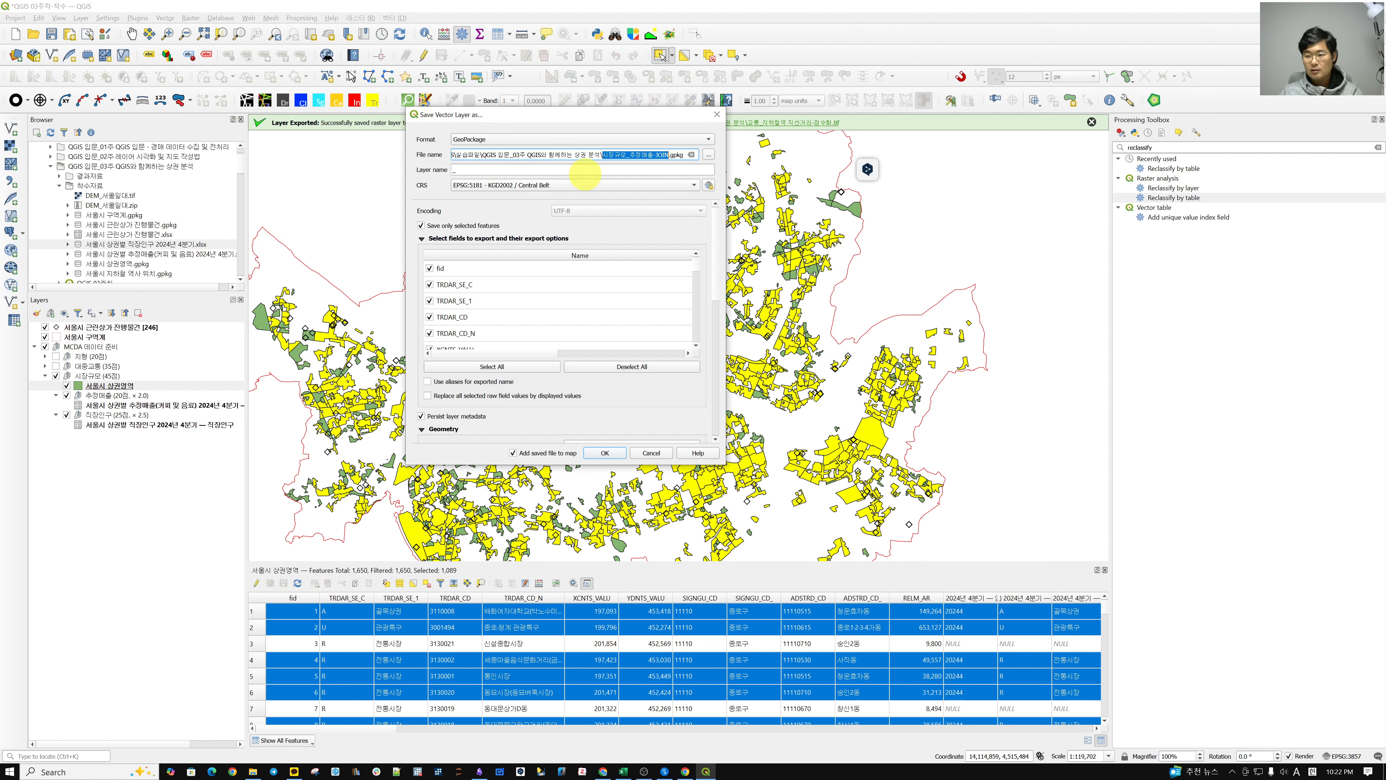
key("ctrl+c")
left_click(513, 171)
key("ctrl+v")
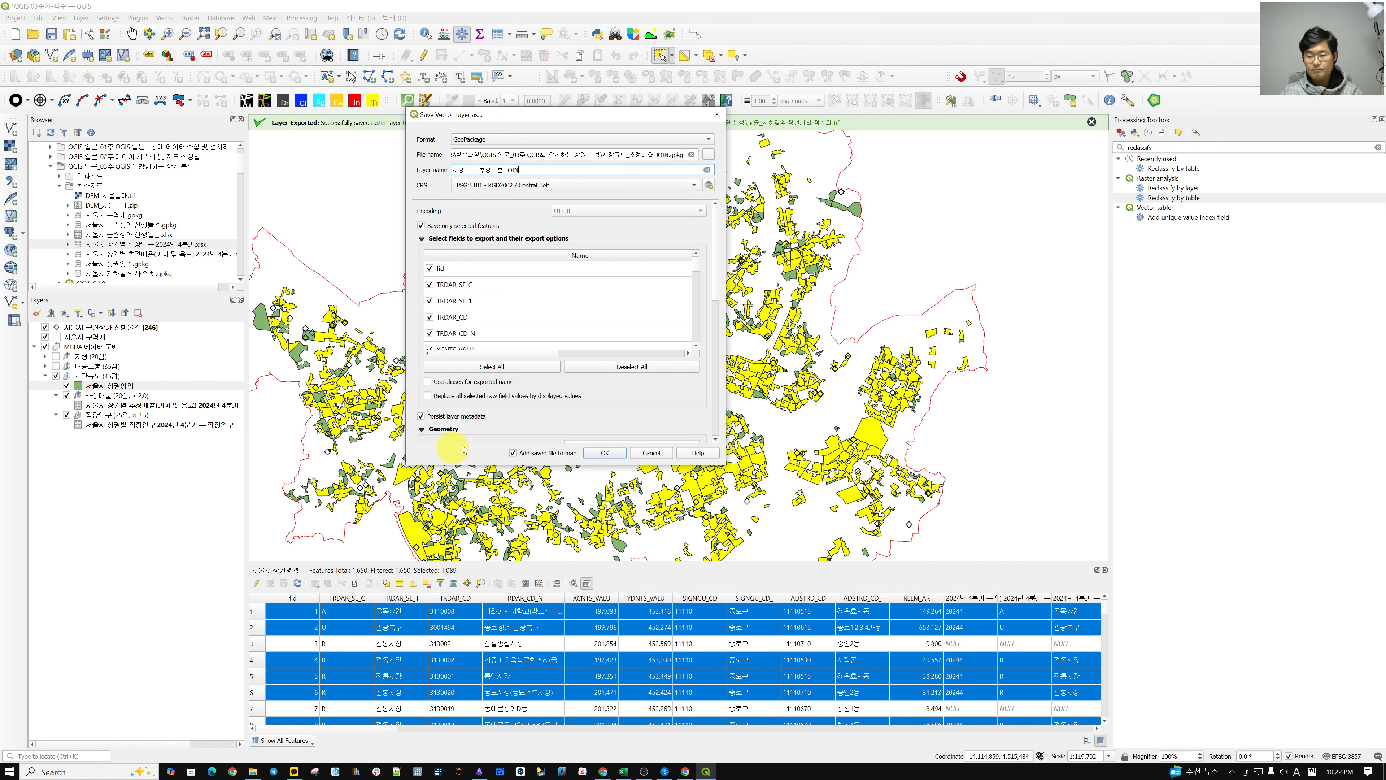
left_click(606, 453)
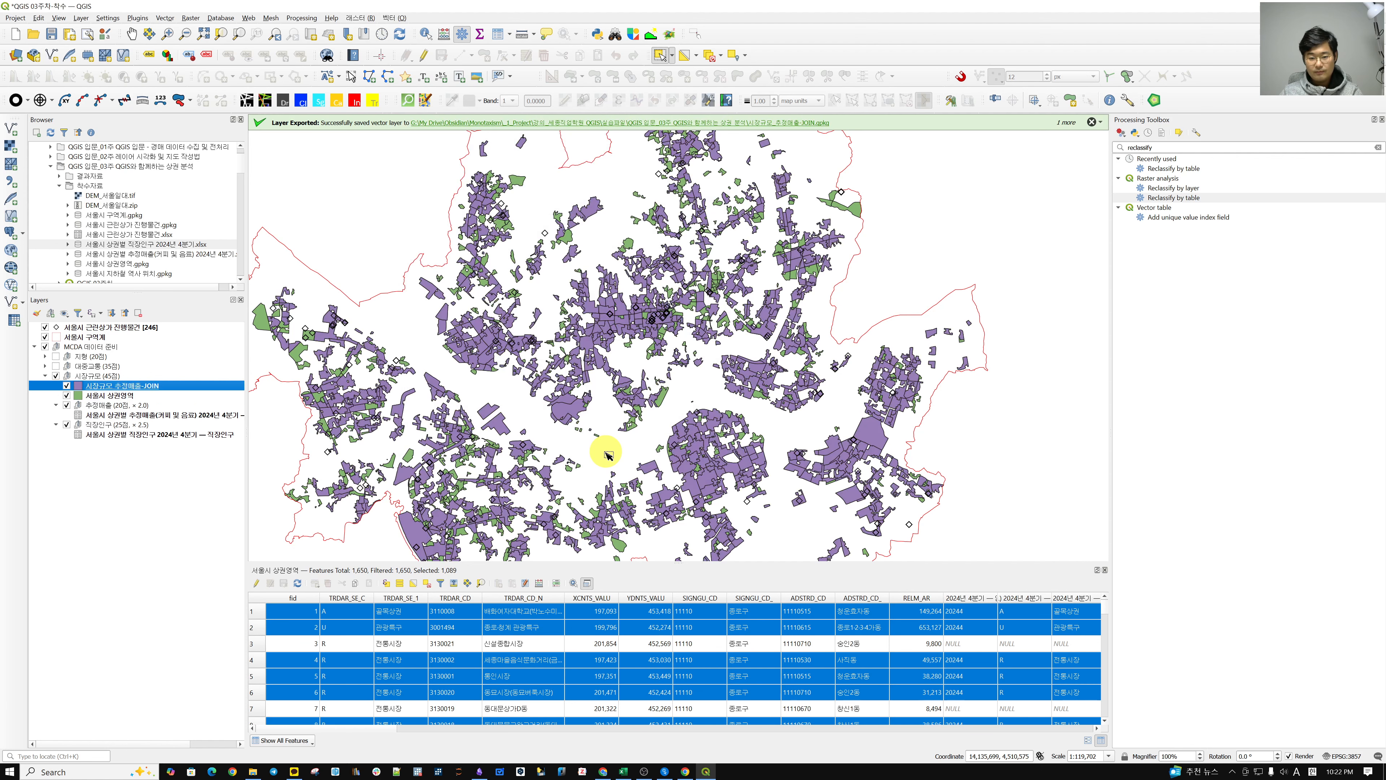
Toggle the visibility of the exported 시장규모_추정매출-JOIN layer to compare it with the selected commercial areas
left_click(66, 386)
left_click(66, 386)
left_click(66, 386)
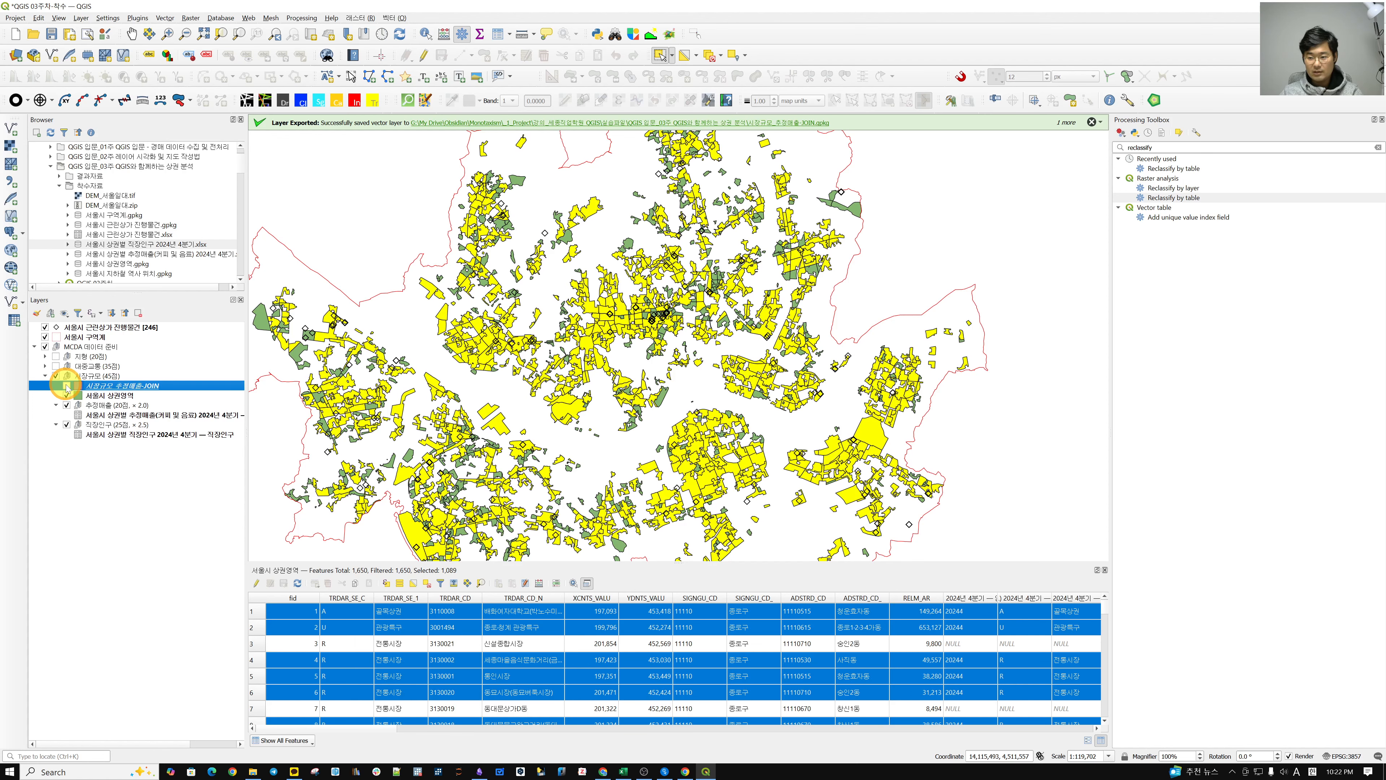
left_click(66, 386)
left_click(66, 386)
left_click(66, 386)
left_click(66, 386)
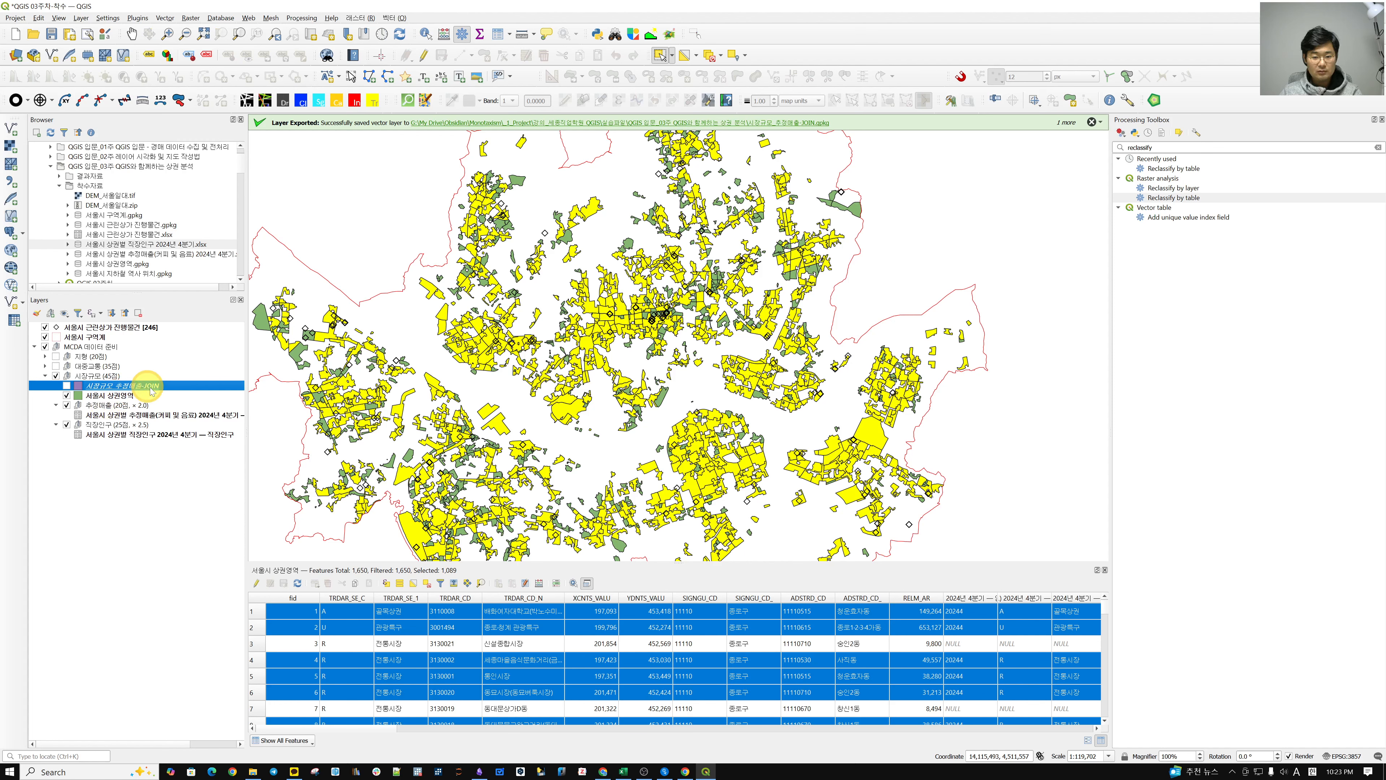
Move the 시장규모_추정매출-JOIN layer into the 추정매출 group and hide the whole group
left_click_drag(152, 390, 81, 413)
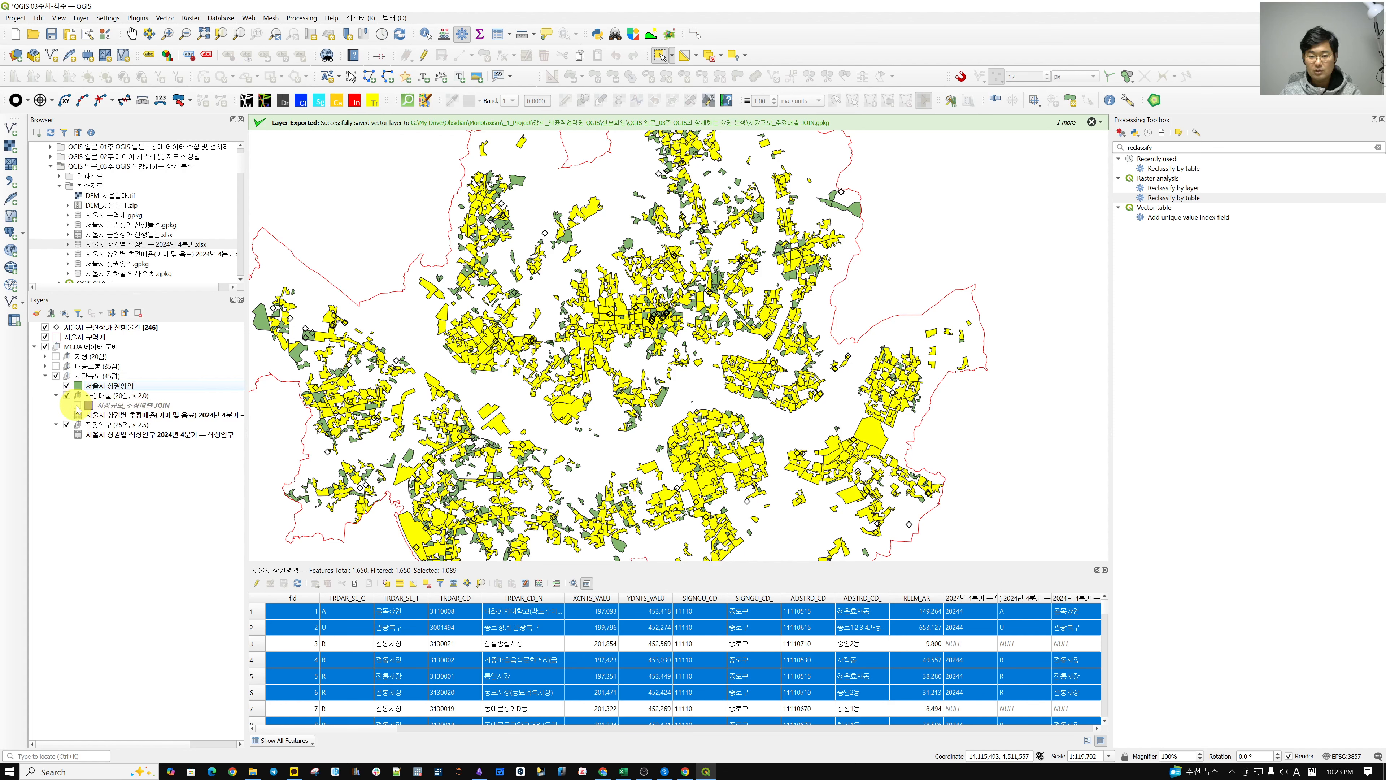
left_click(76, 404)
left_click(67, 396)
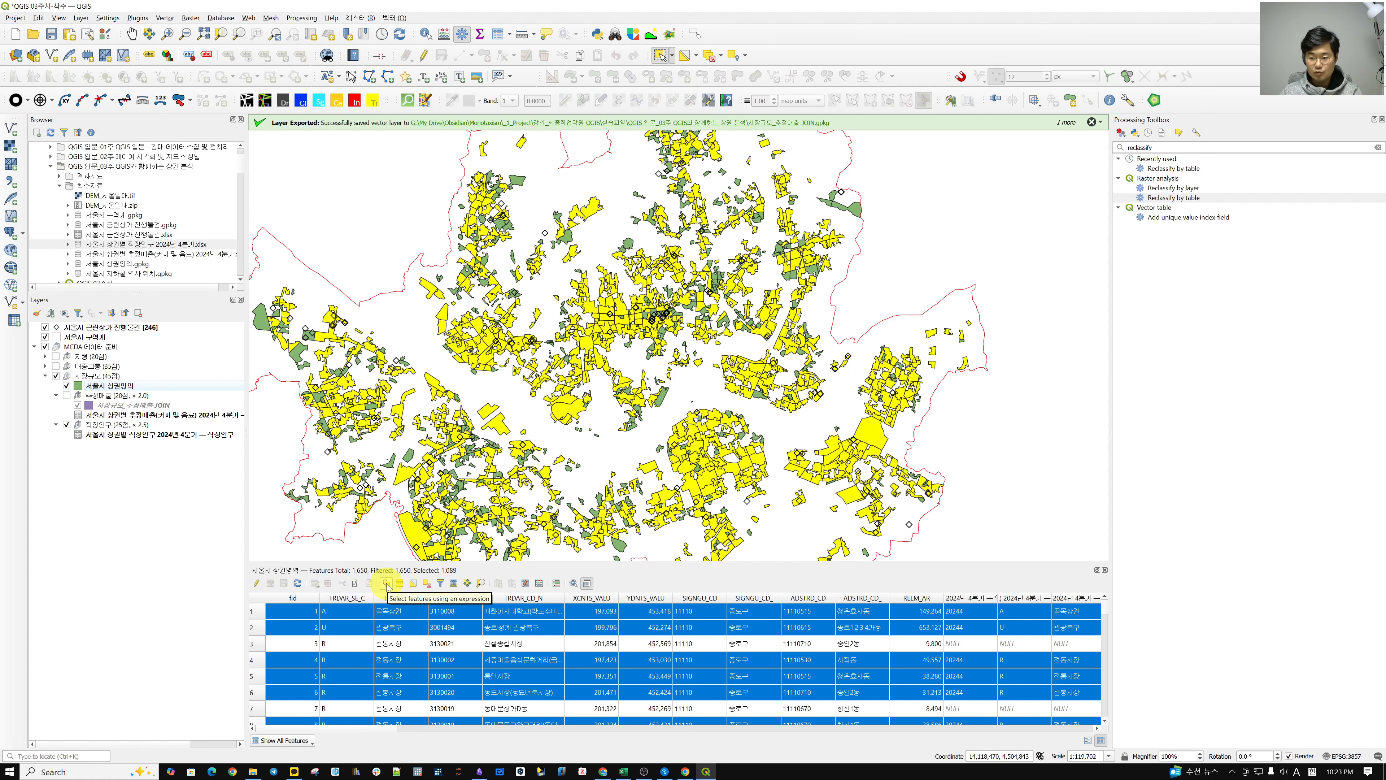
Begin a new expression selection on 서울시 상권영역 with the joined working population field 직장인구_총_직장_인구_수
left_click(386, 583)
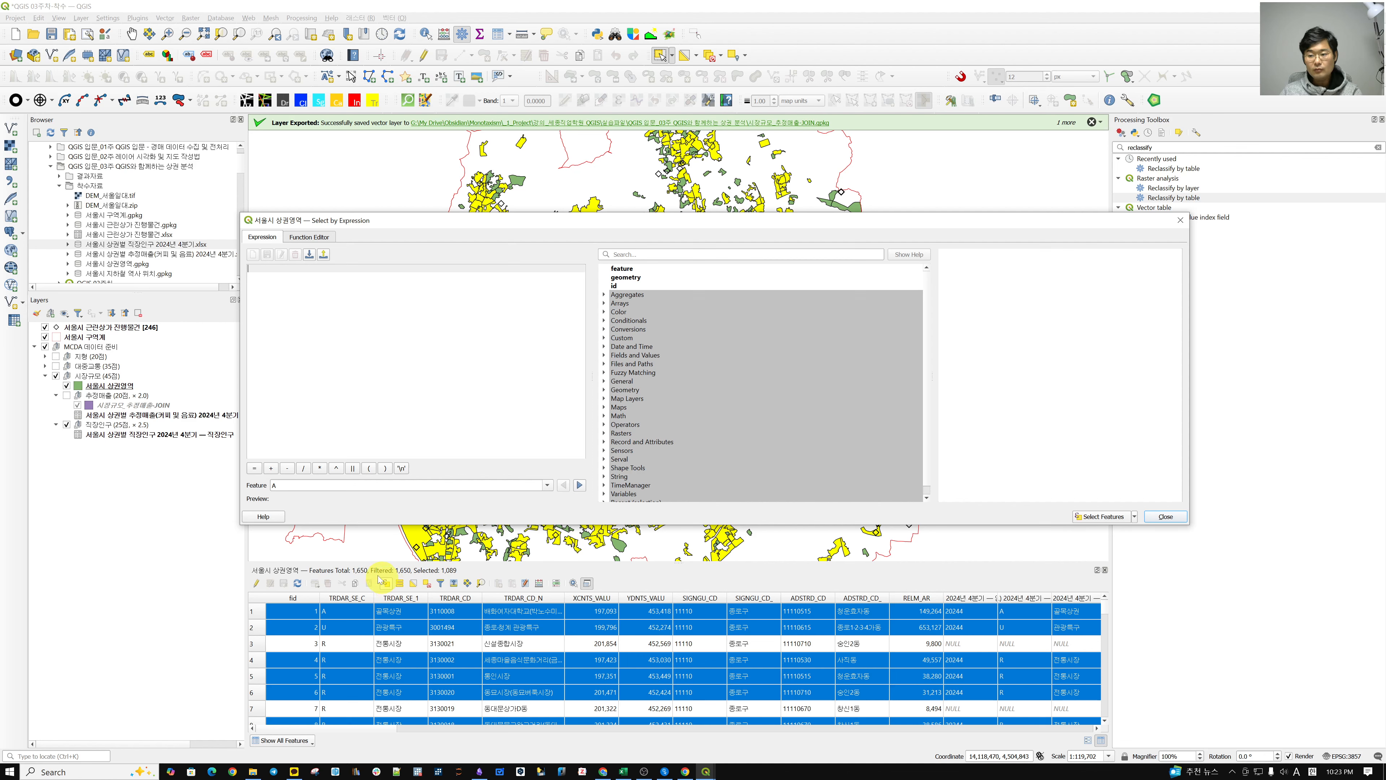
double_click(636, 355)
scroll(715, 401, "down", 5)
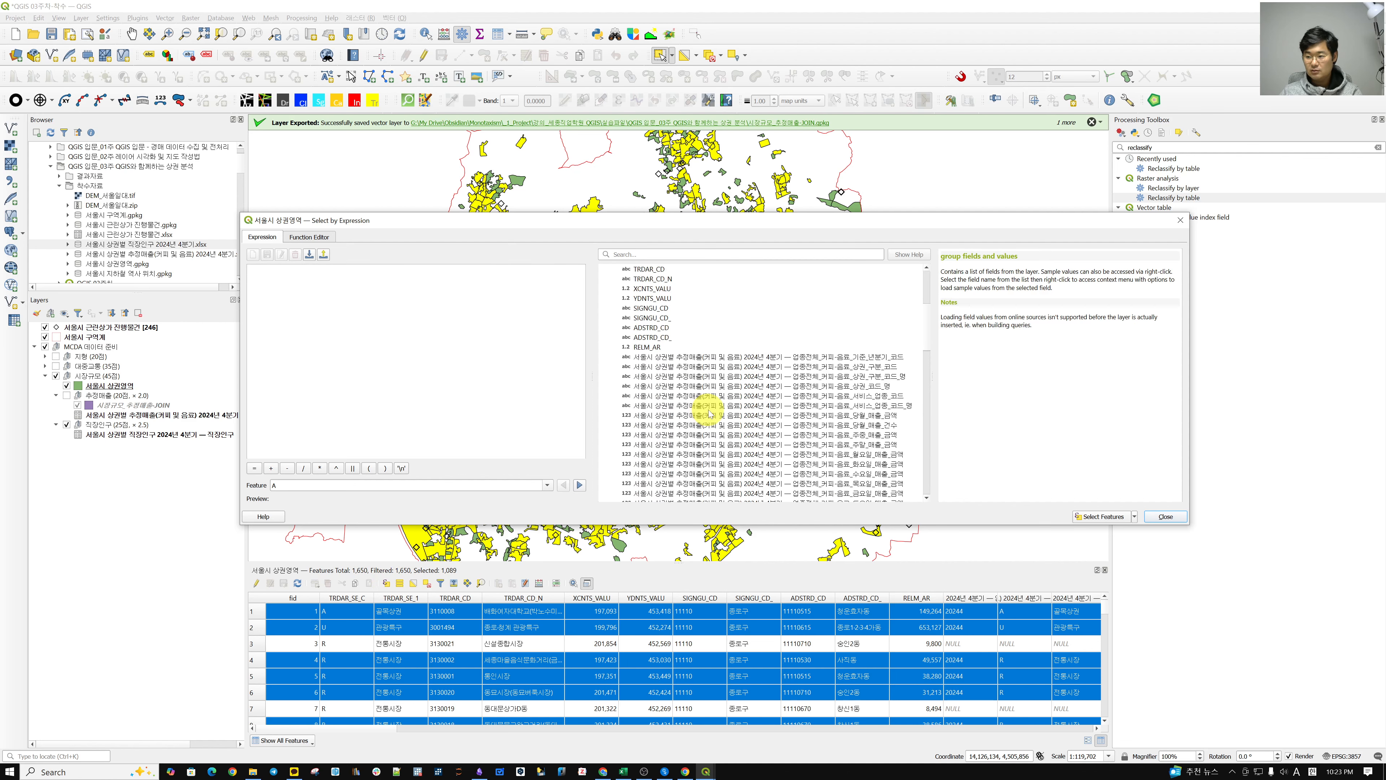
scroll(736, 426, "down", 9)
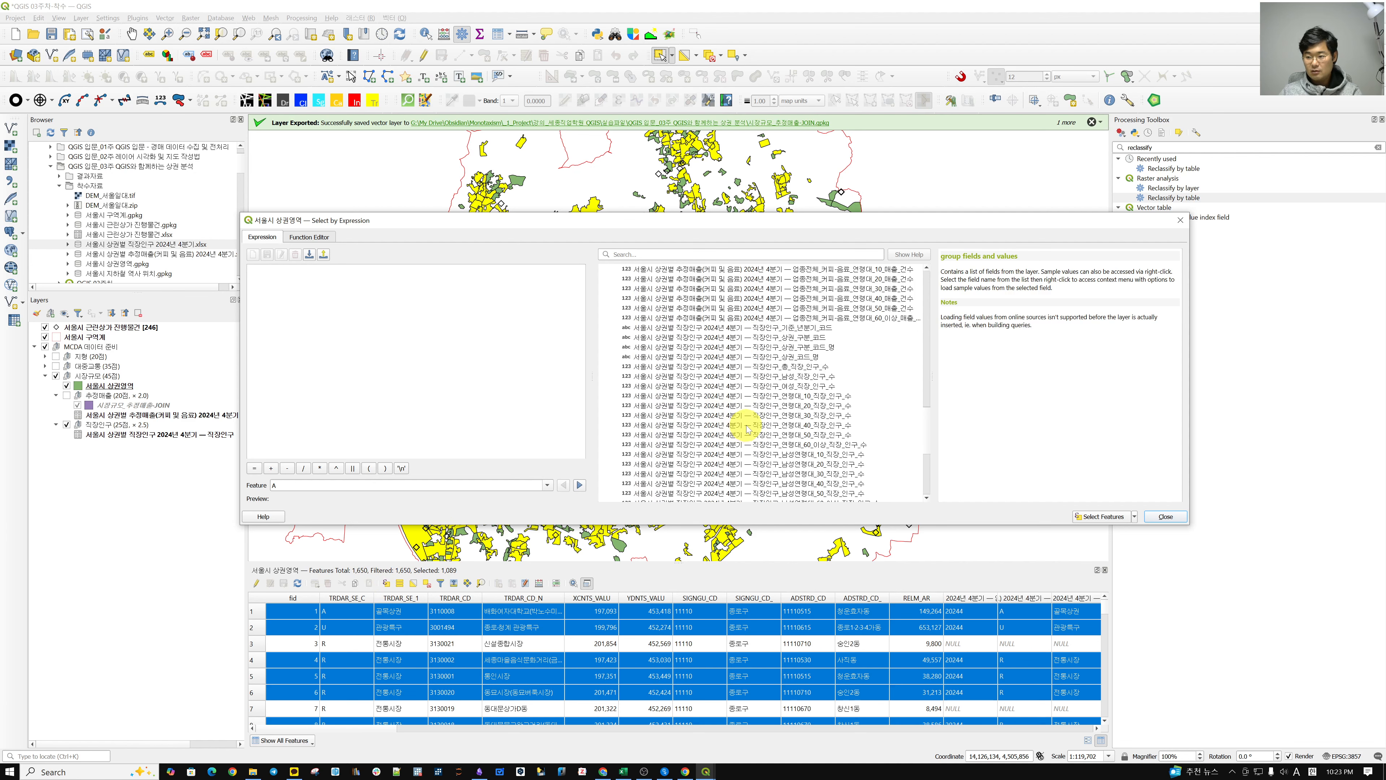
left_click(774, 367)
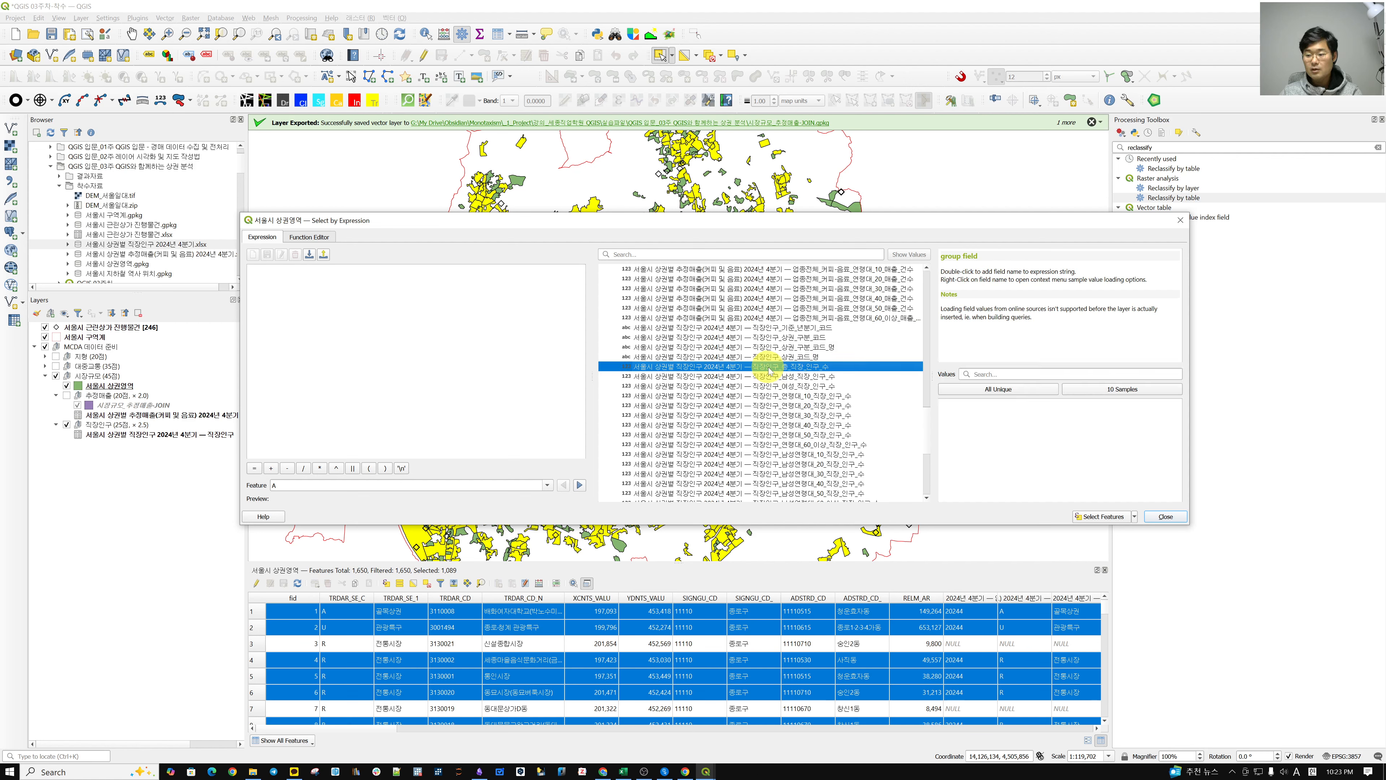
double_click(774, 366)
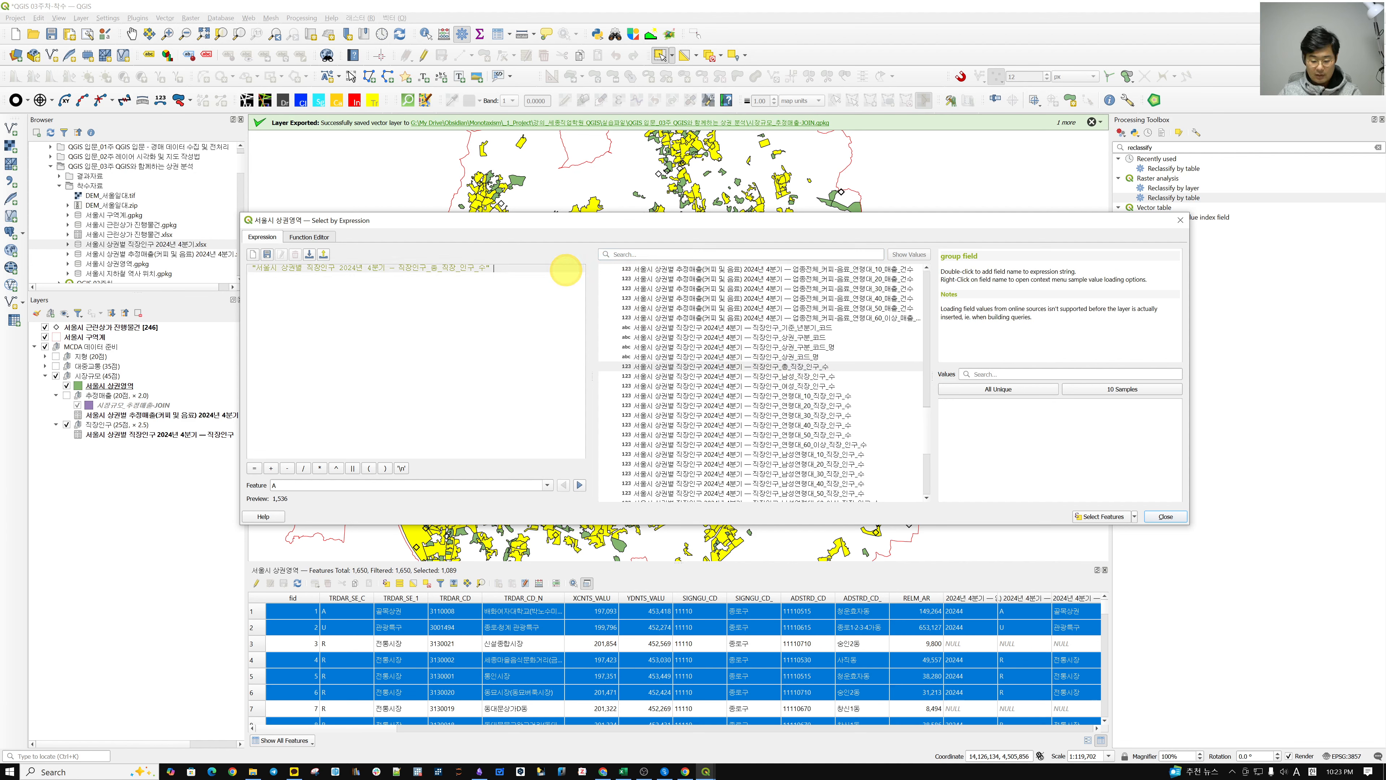
Complete the working population expression with IS NOT NULL, select the matching features and close the Select by Expression dialog
type("IS")
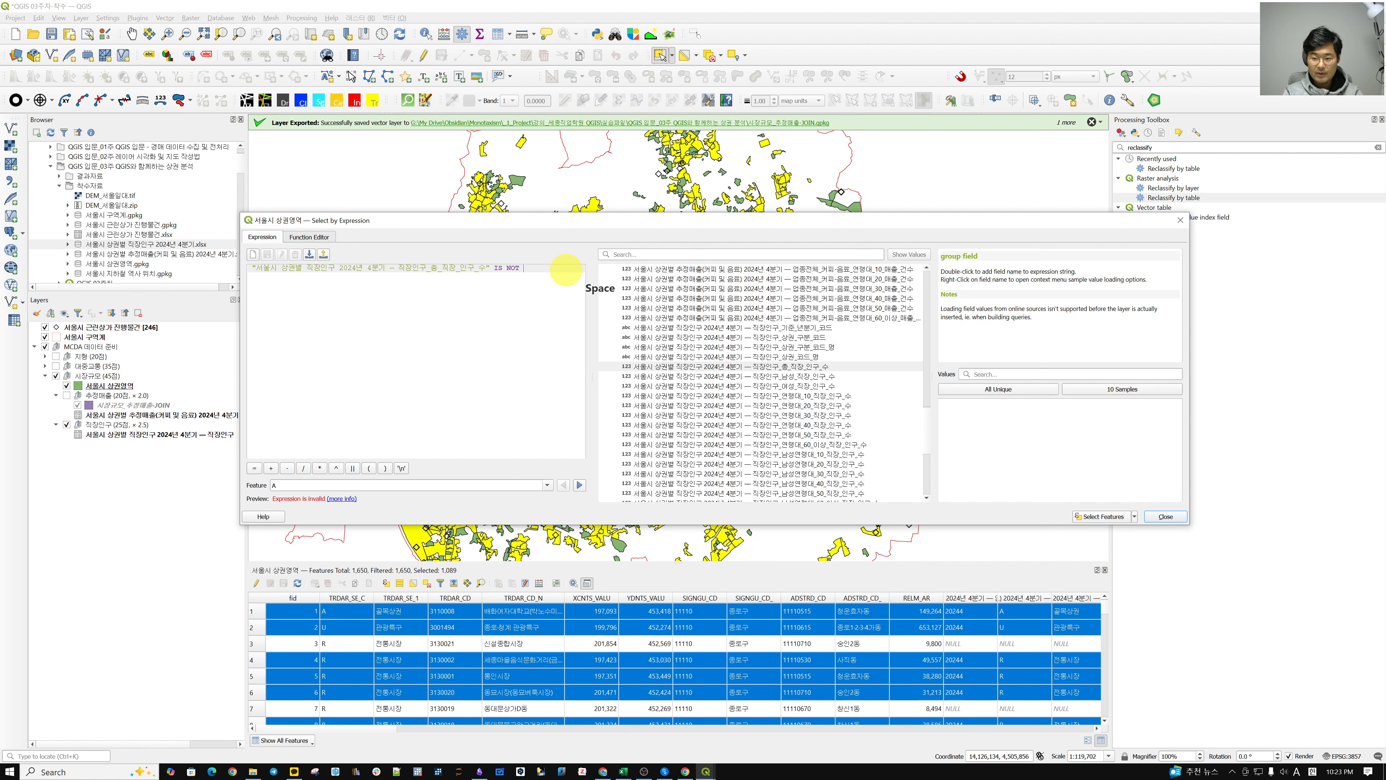
type(" NOT NULL")
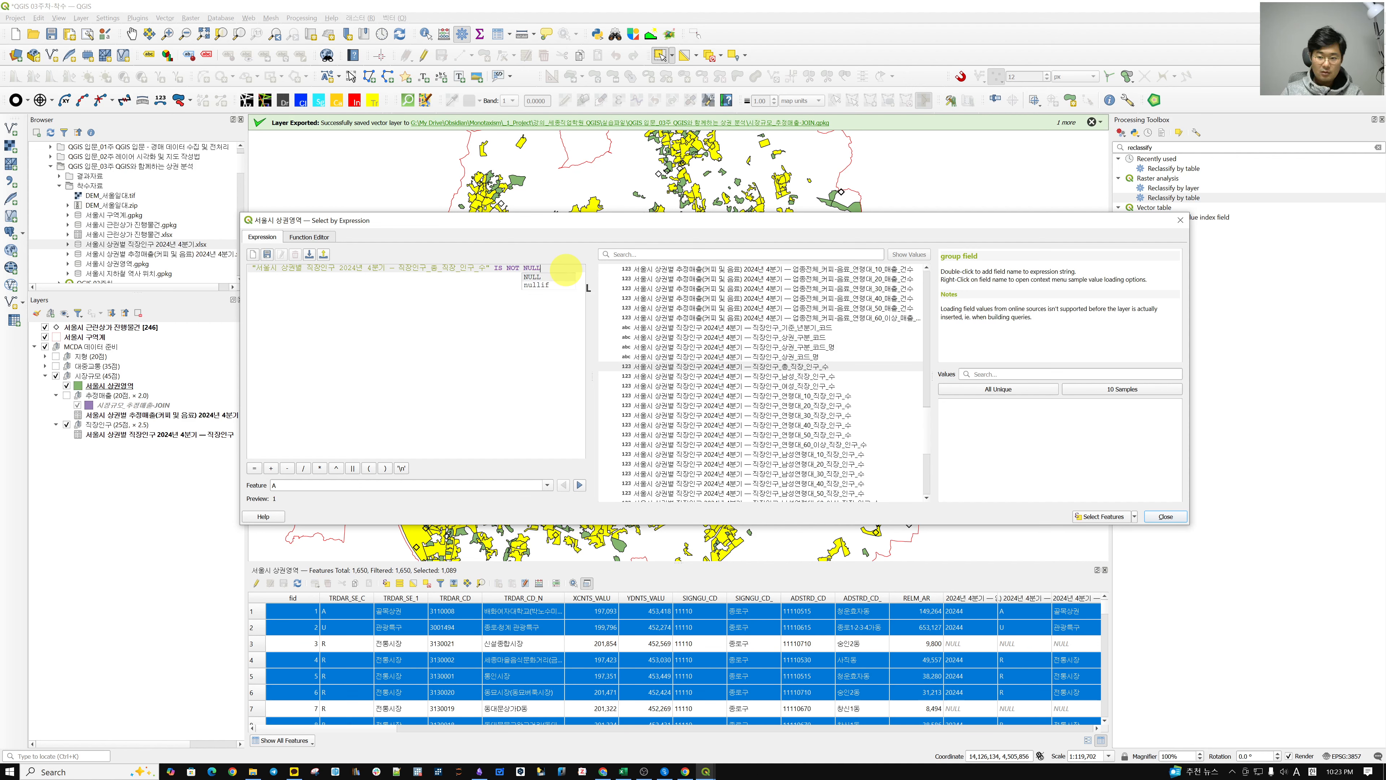
left_click(575, 330)
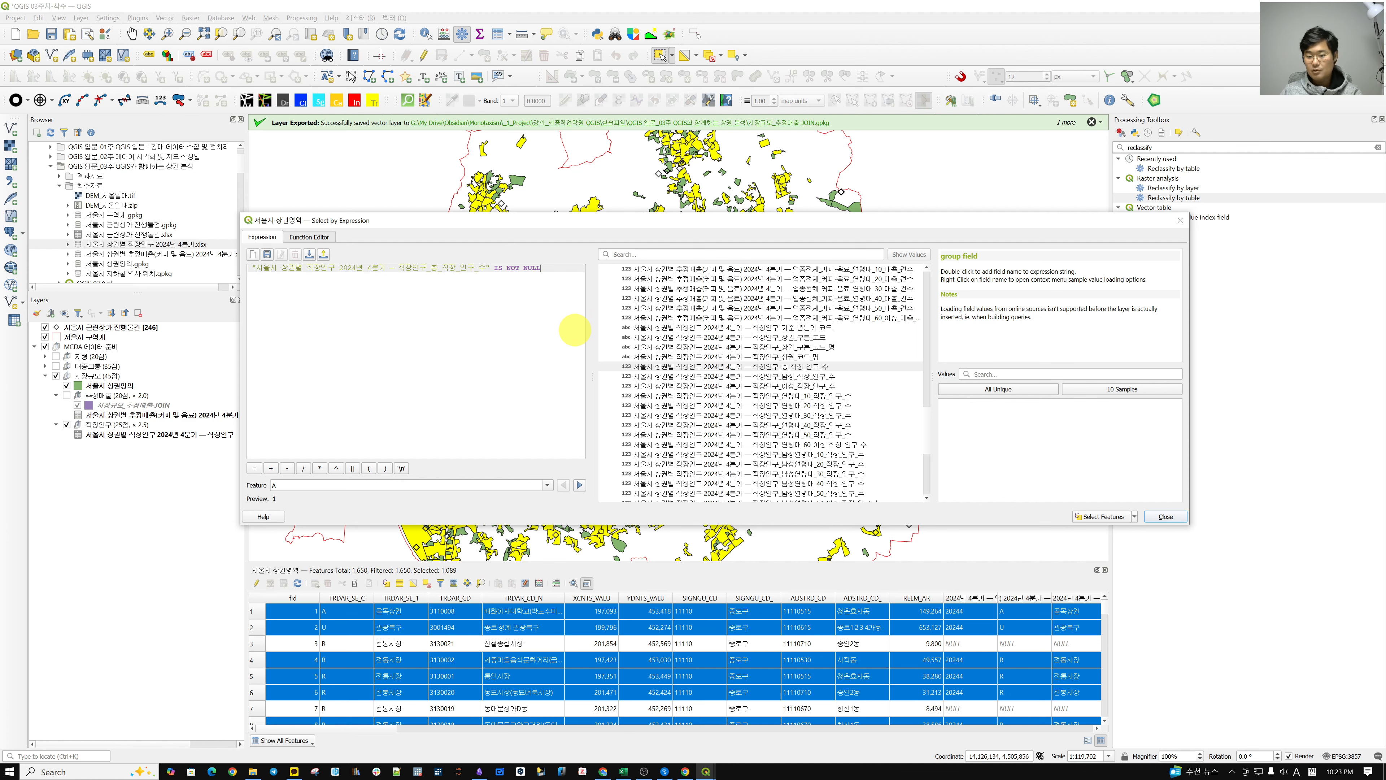
left_click(1102, 517)
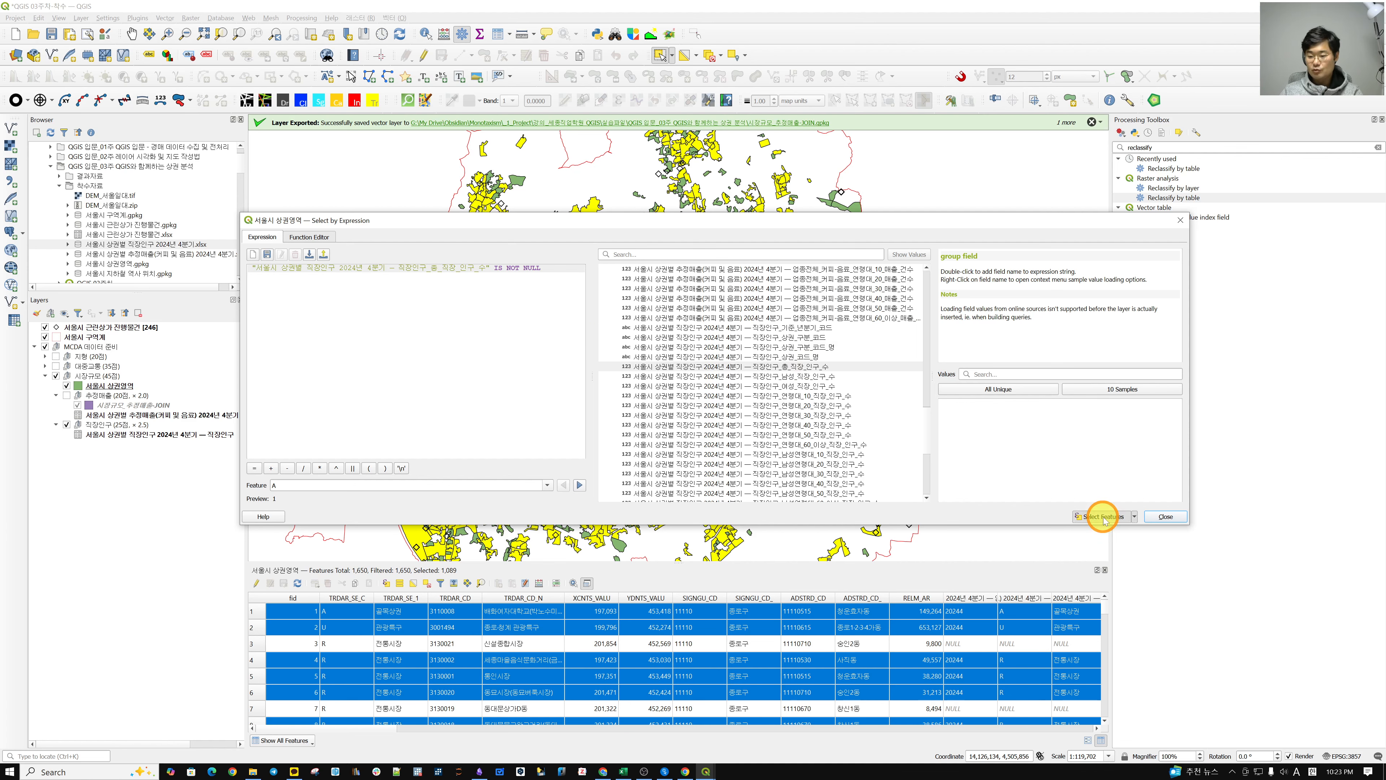
left_click(1165, 517)
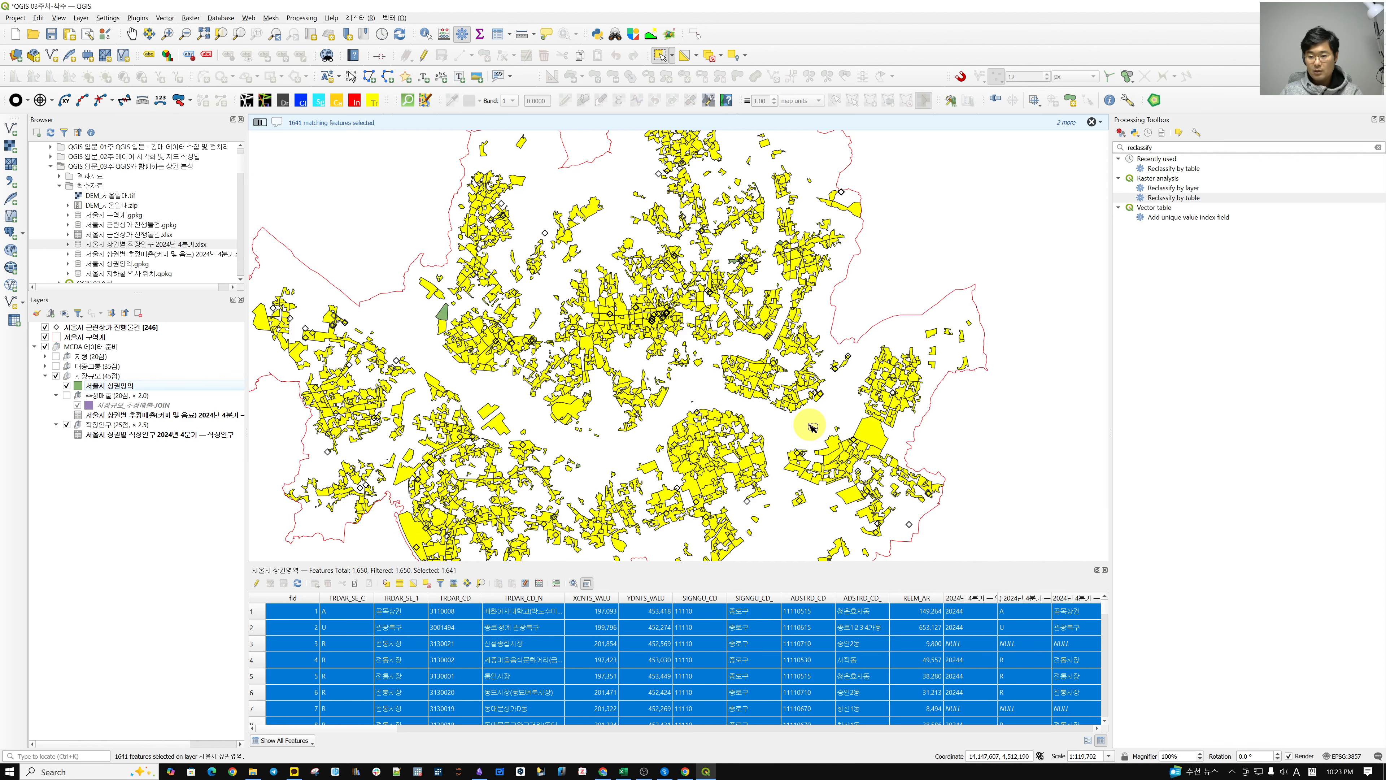
Start exporting only the selected 서울시 상권영역 features as a GeoPackage and browse for the output file location
scroll(397, 268, "up", 2)
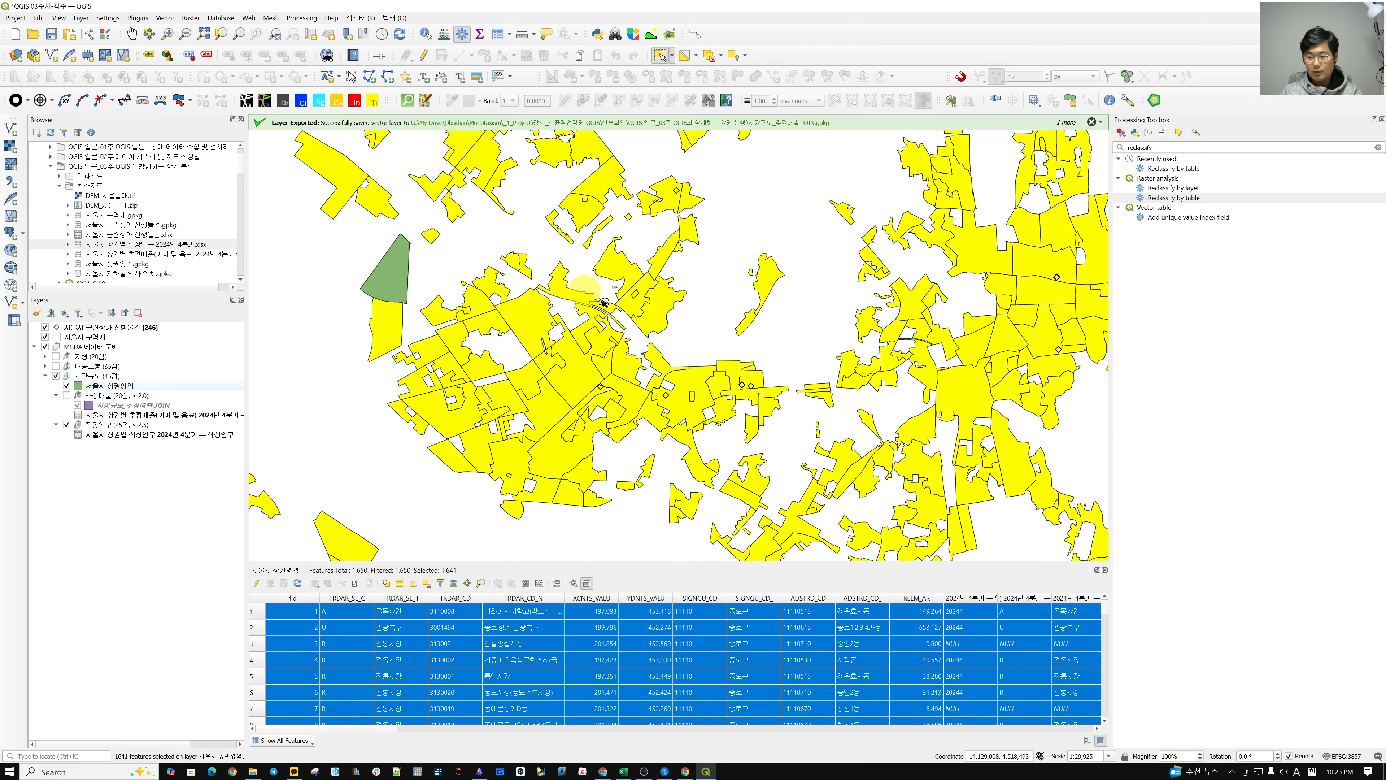
scroll(614, 305, "down", 2)
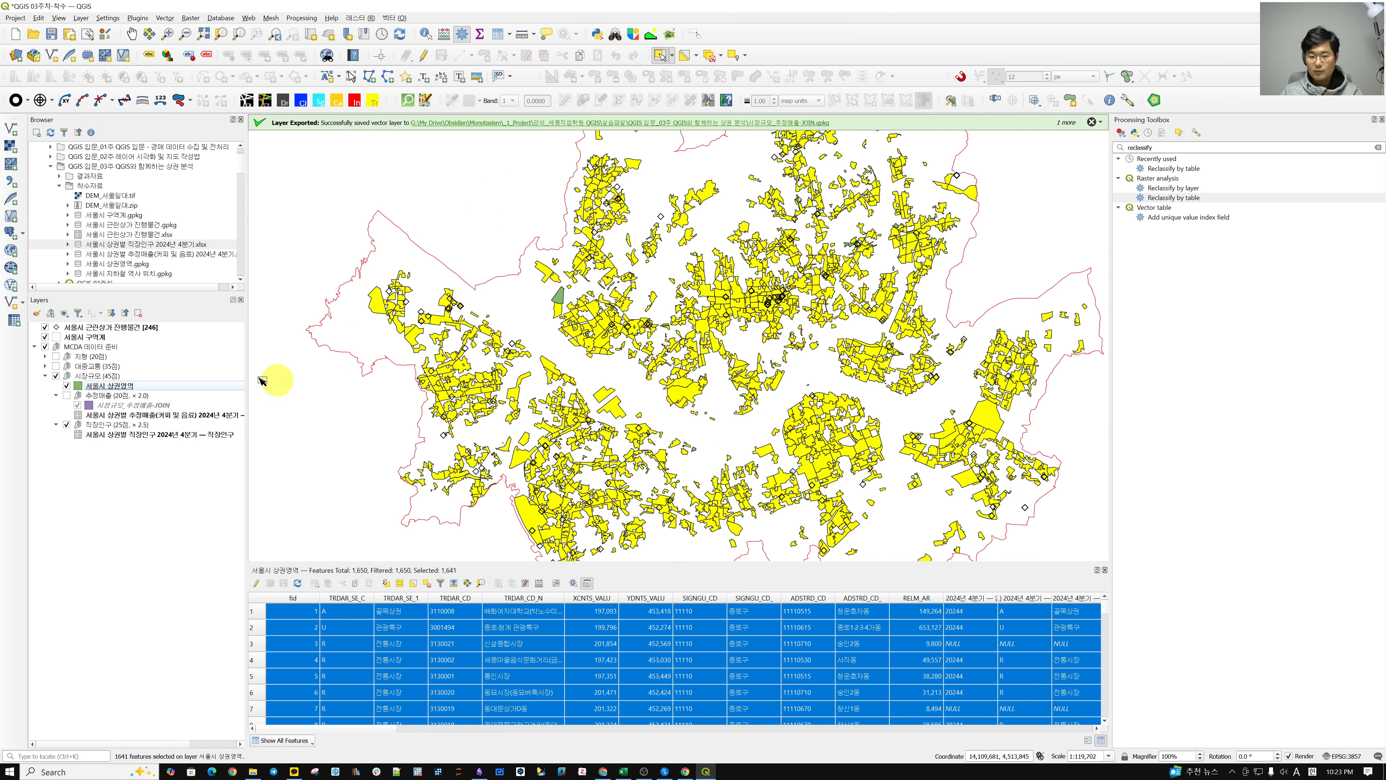
right_click(125, 387)
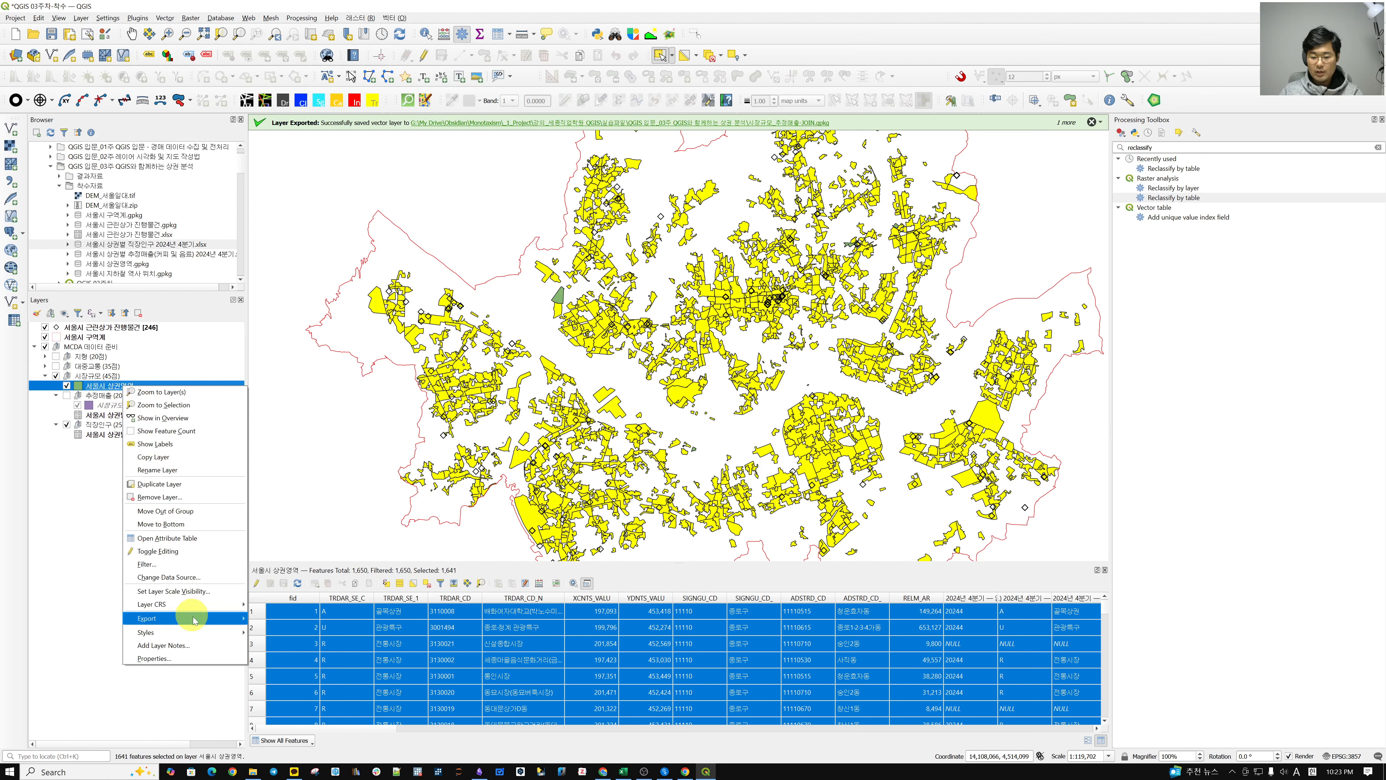
mouse_move(194, 619)
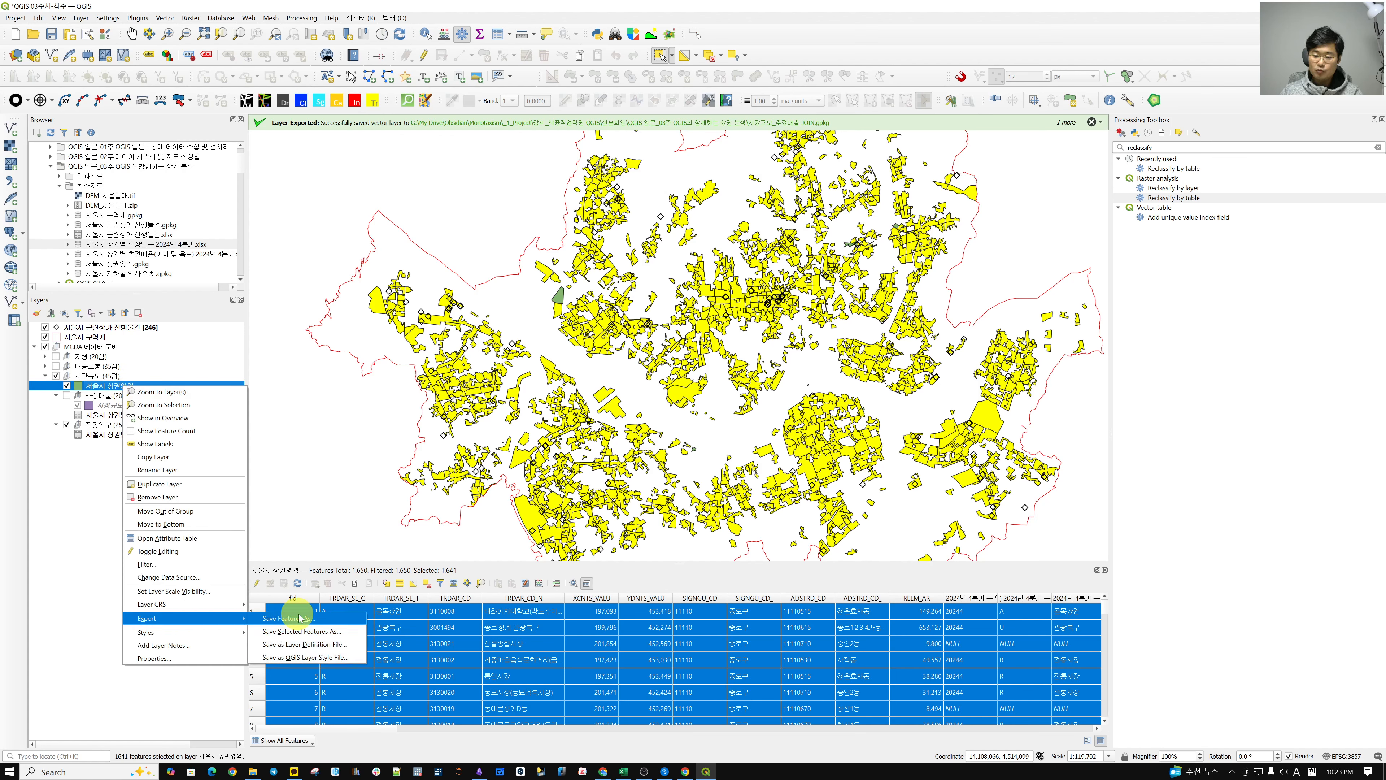
left_click(353, 632)
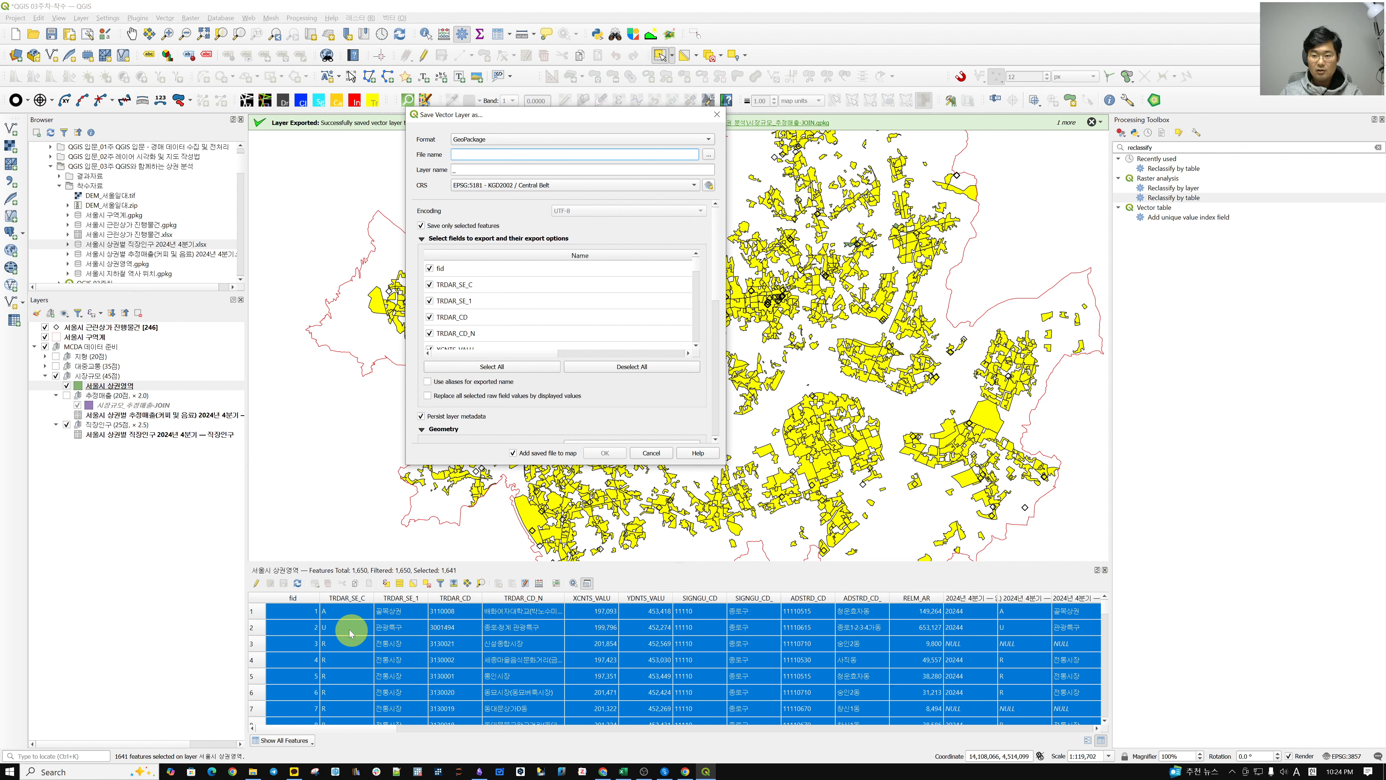
left_click(709, 157)
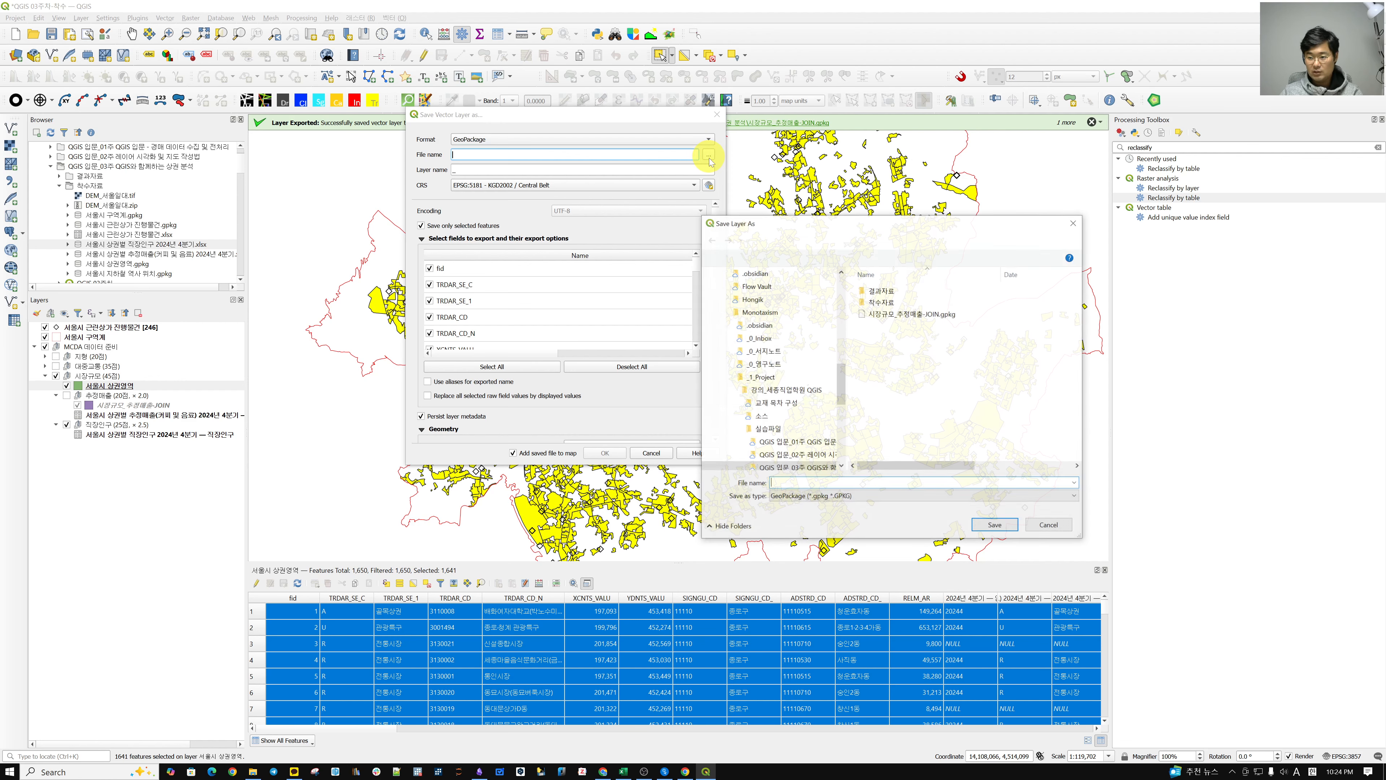
Name the output file 시장규모_직장인구-JOIN.gpkg, based on the existing 시장규모_추정매출-JOIN.gpkg name, and accept the save location
left_click(873, 314)
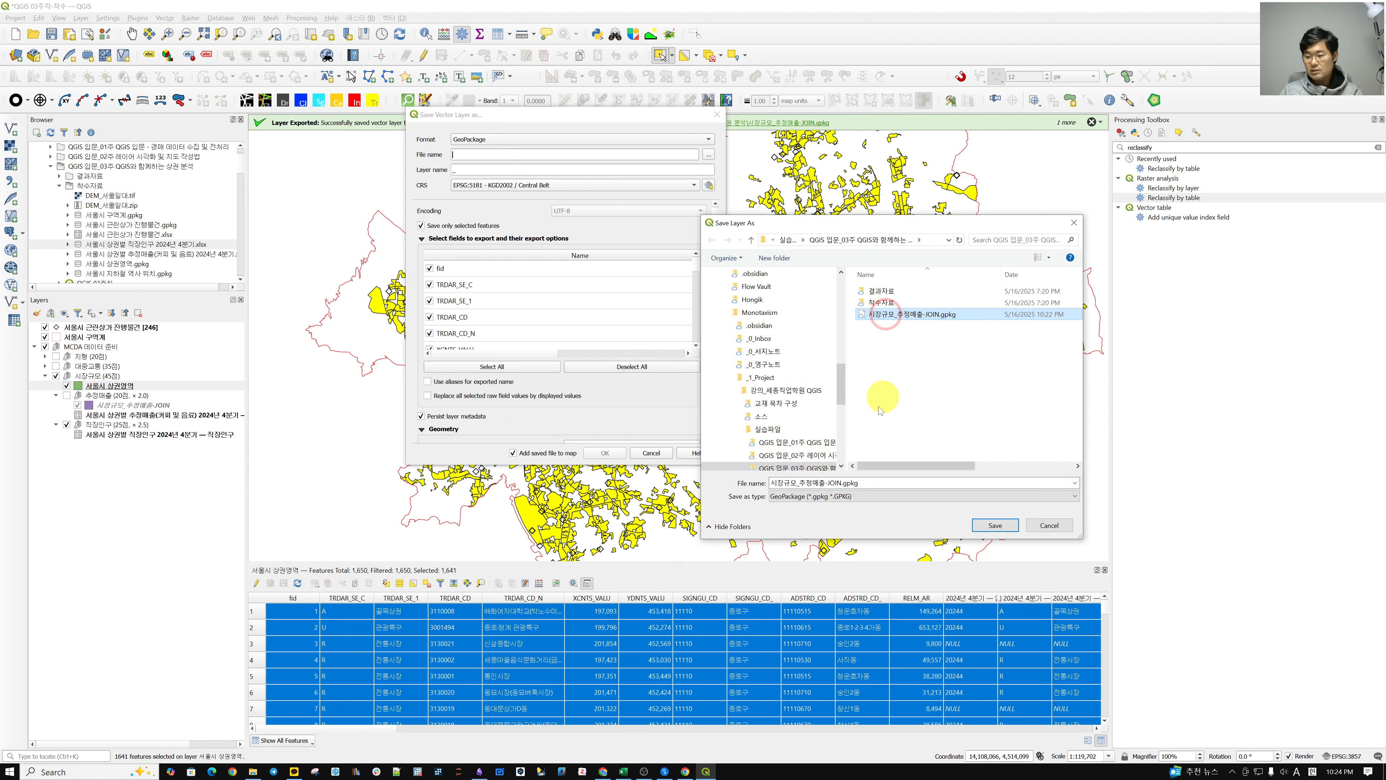
left_click(817, 483)
left_click(828, 483)
key("BackSpace")
key("BackSpace")
key("BackSpace")
key("BackSpace")
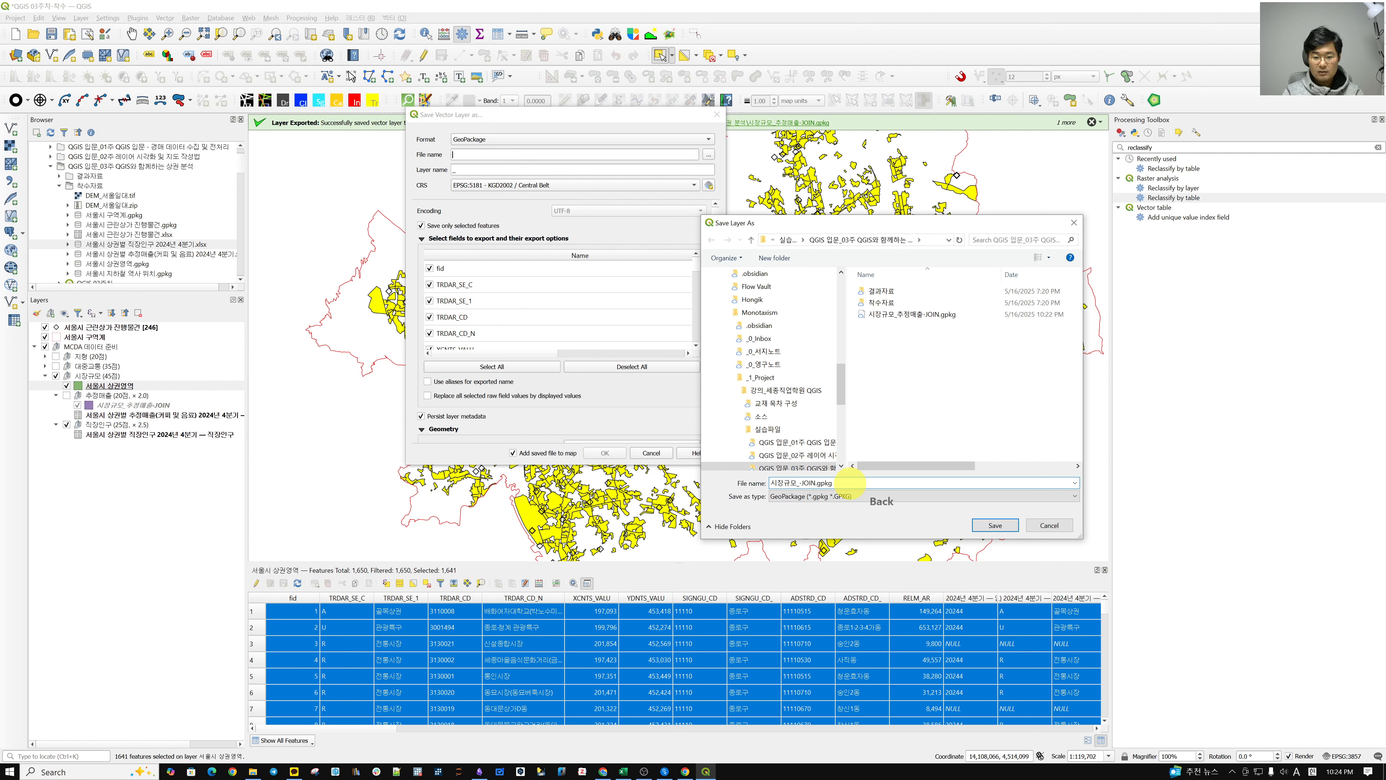
key("Hangul")
type("직자")
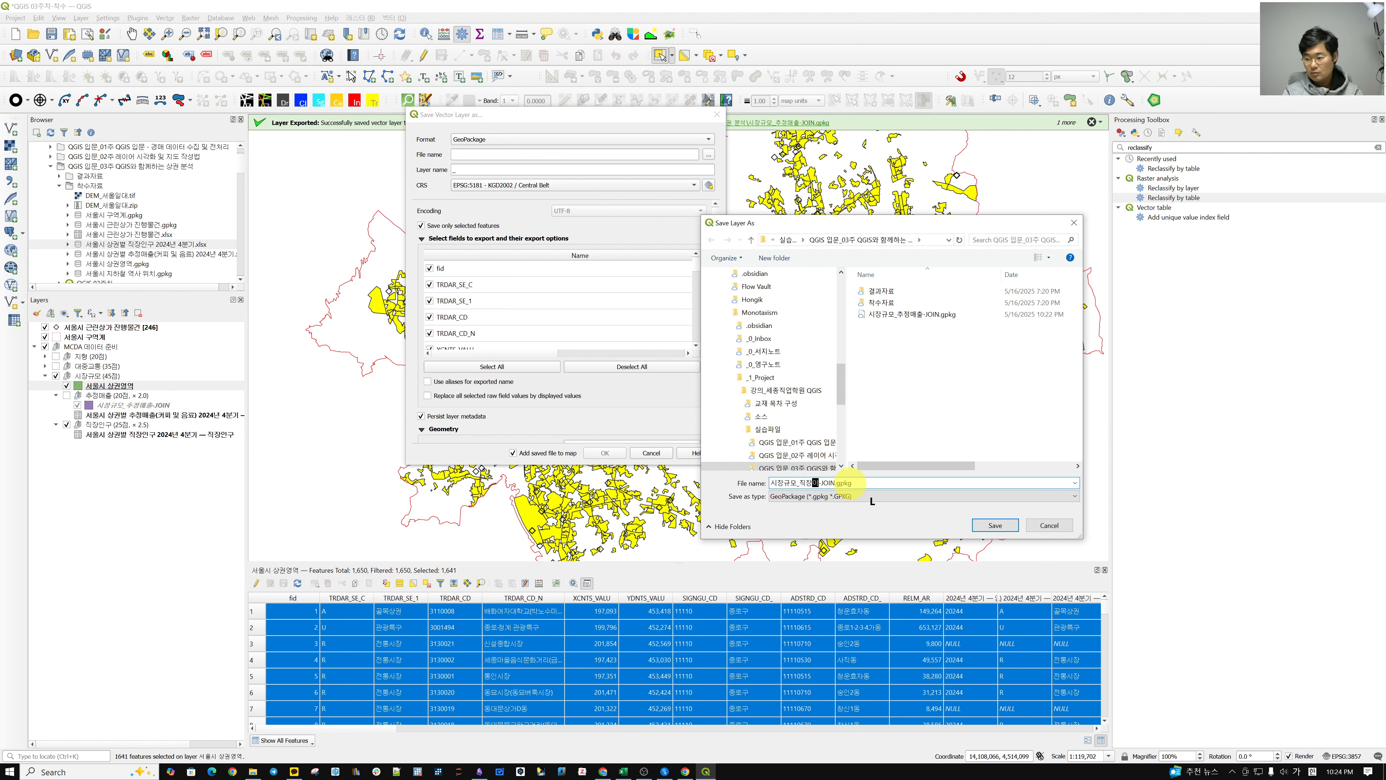
type("인구")
key("space")
key("BackSpace")
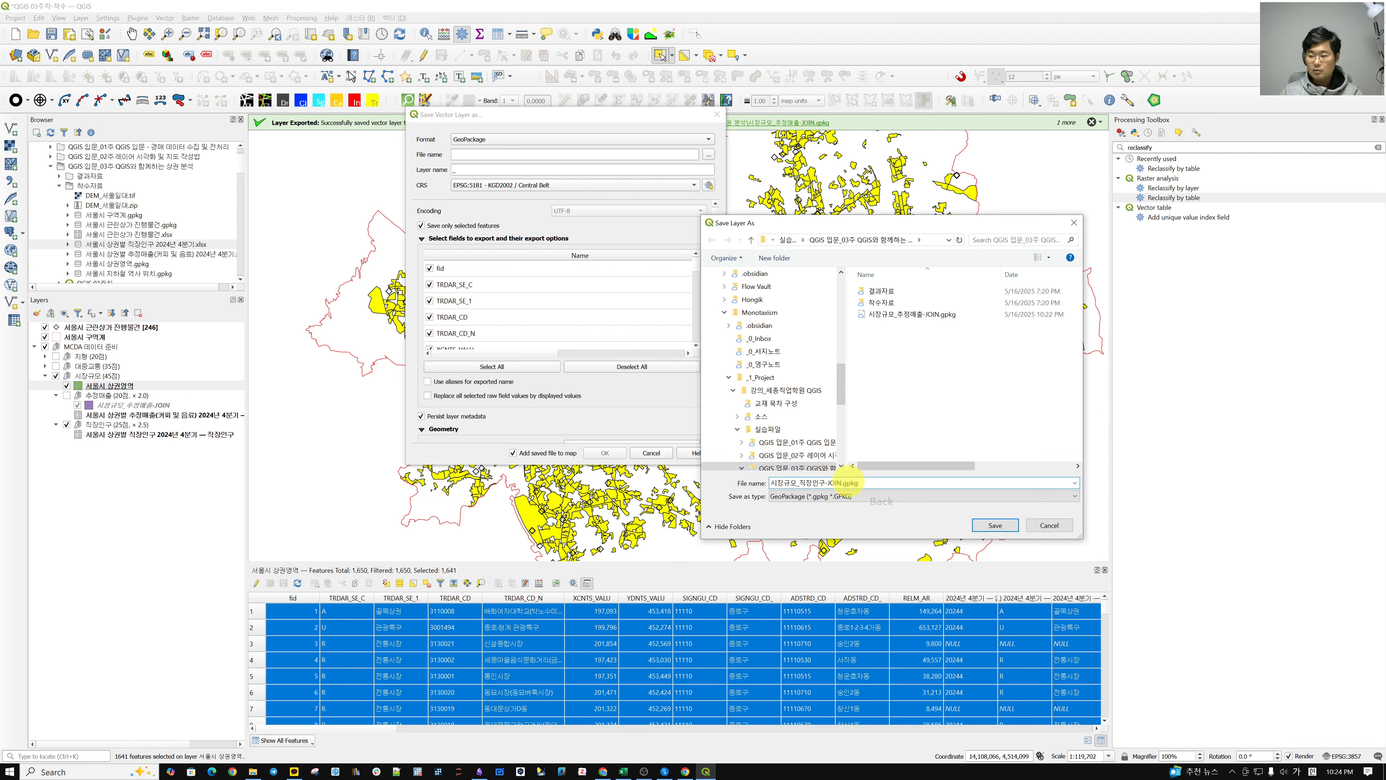
left_click(992, 526)
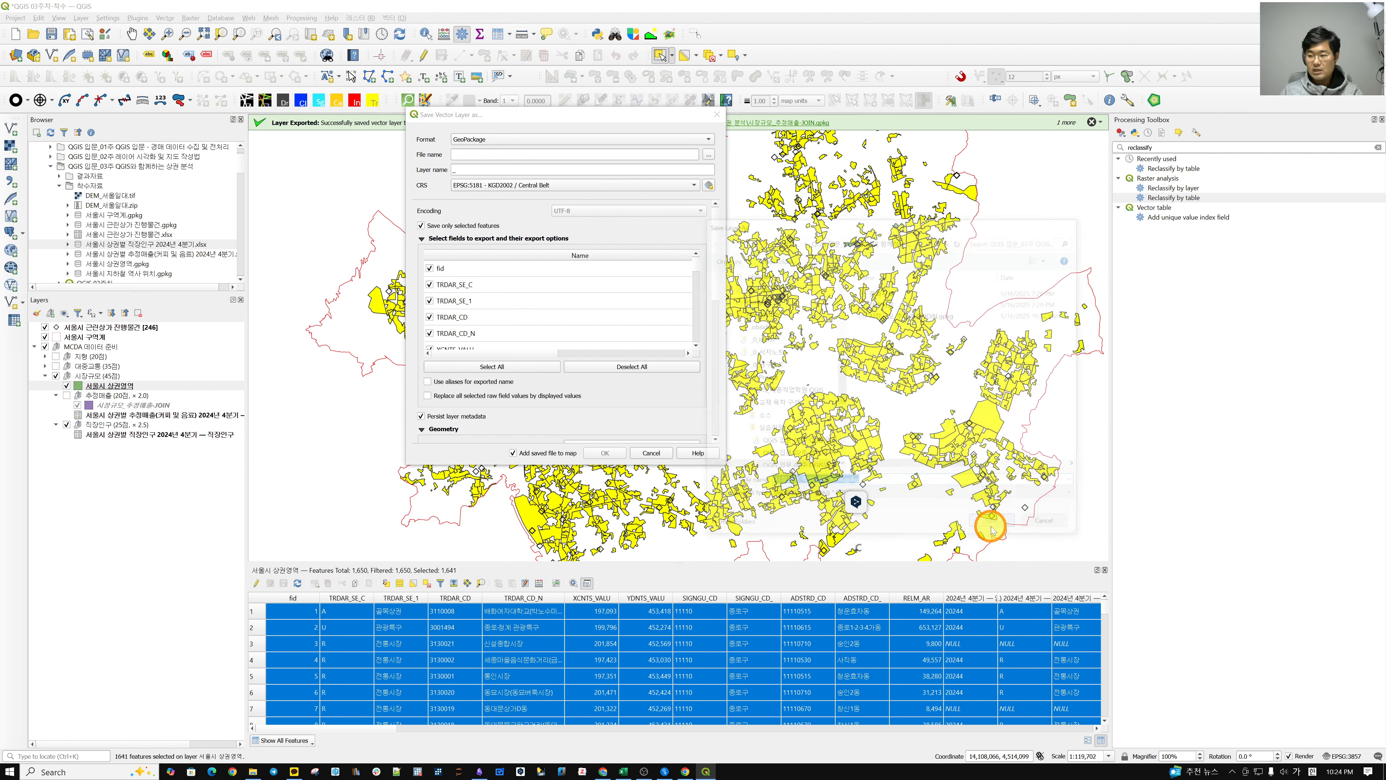
Set the layer name to 시장규모_직장인구-JOIN and run the export of the selected features
left_click(506, 171)
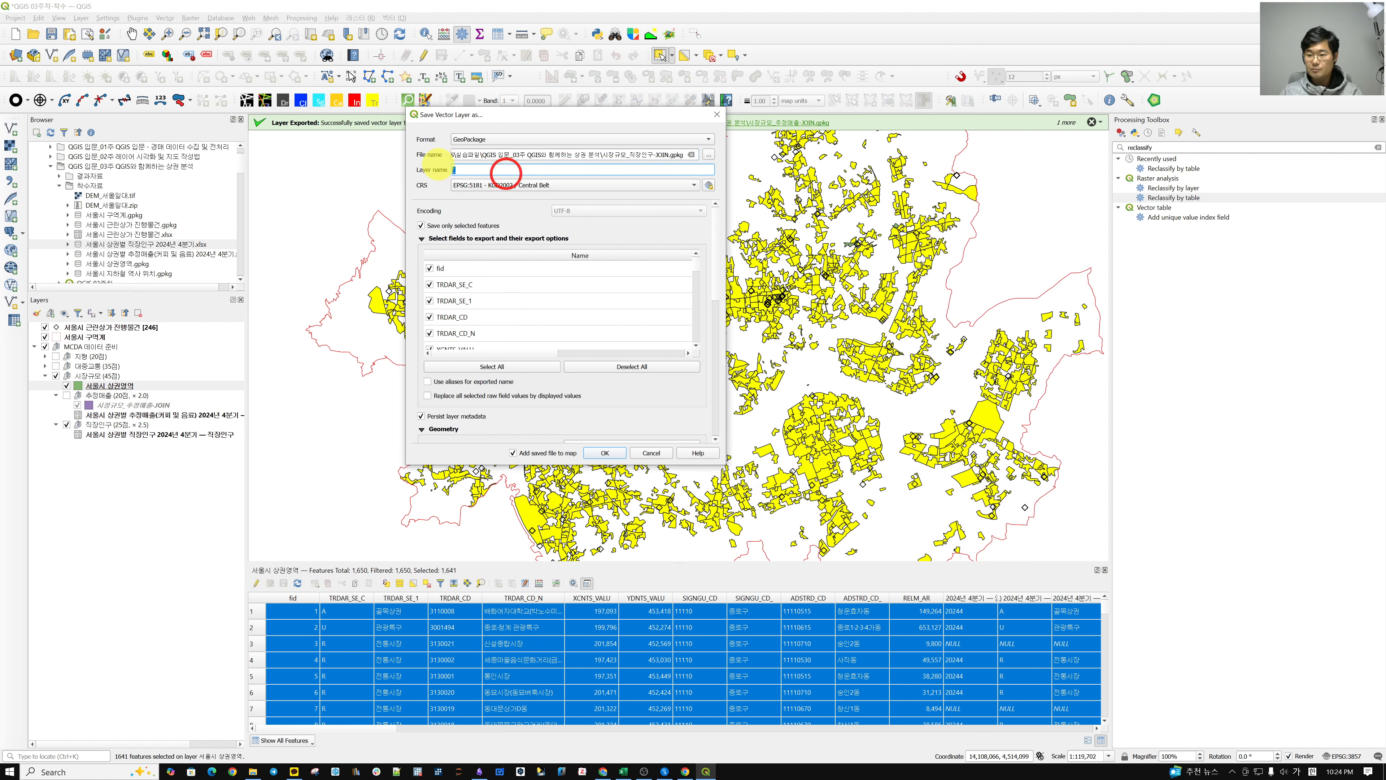
type("시장규모_직장인구-JOIN")
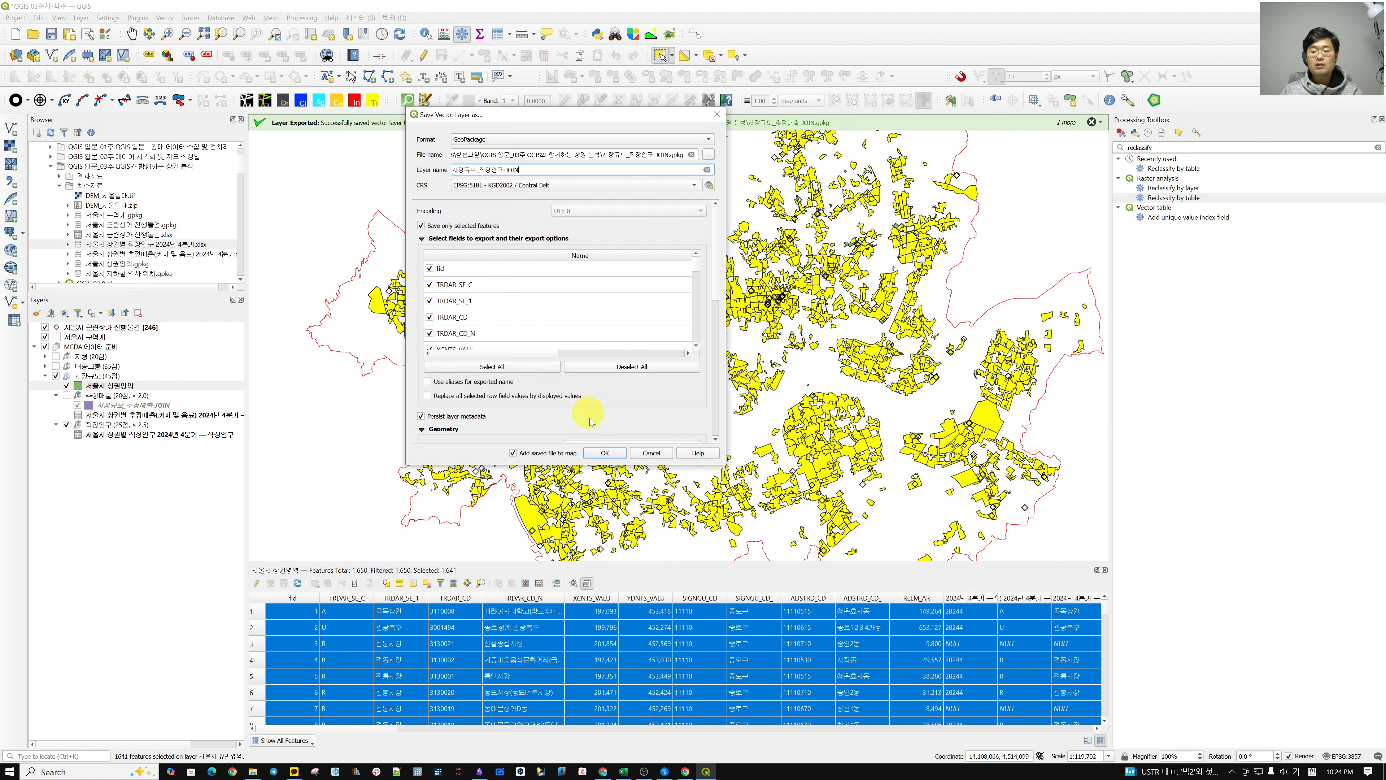
left_click(605, 452)
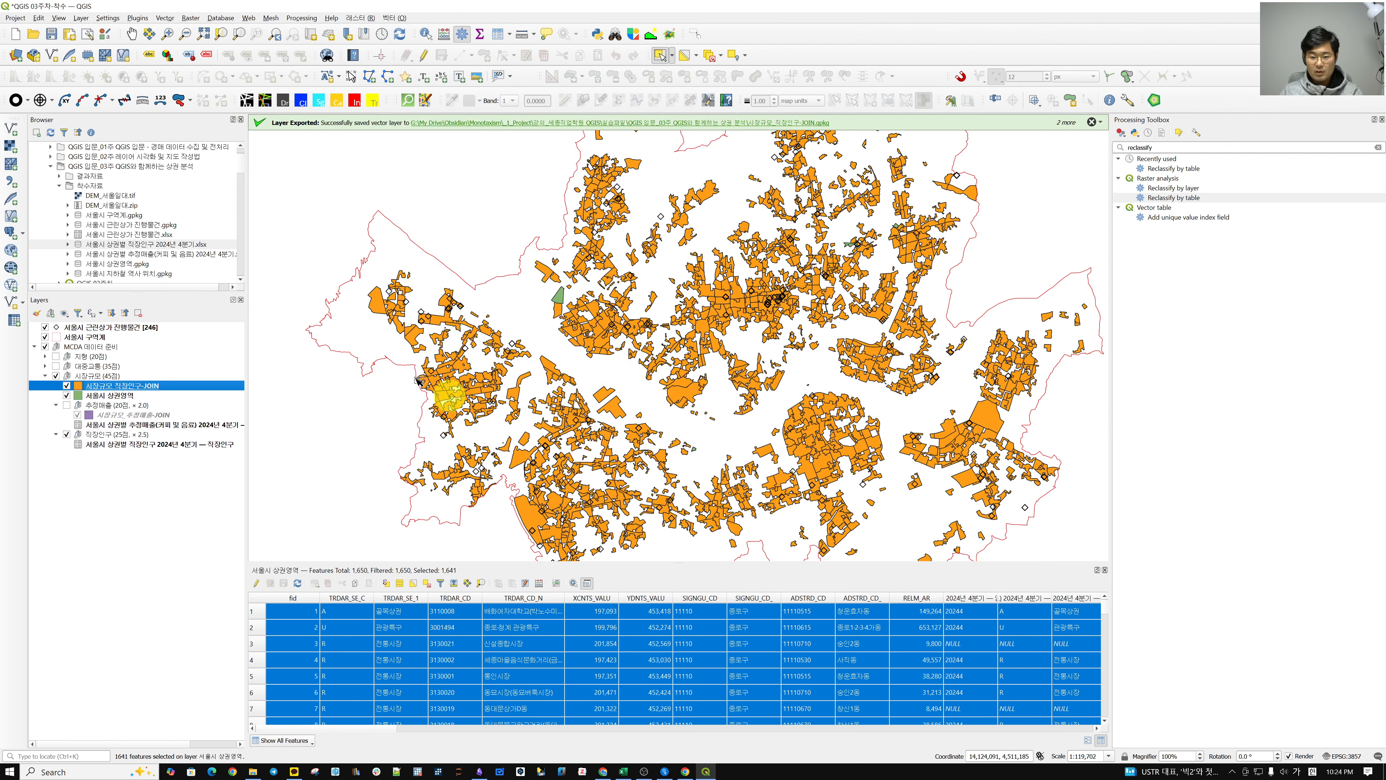
Move the 시장규모_직장인구-JOIN layer into the 직장인구 group and hide the 서울시 상권영역 layer
scroll(608, 289, "up", 2)
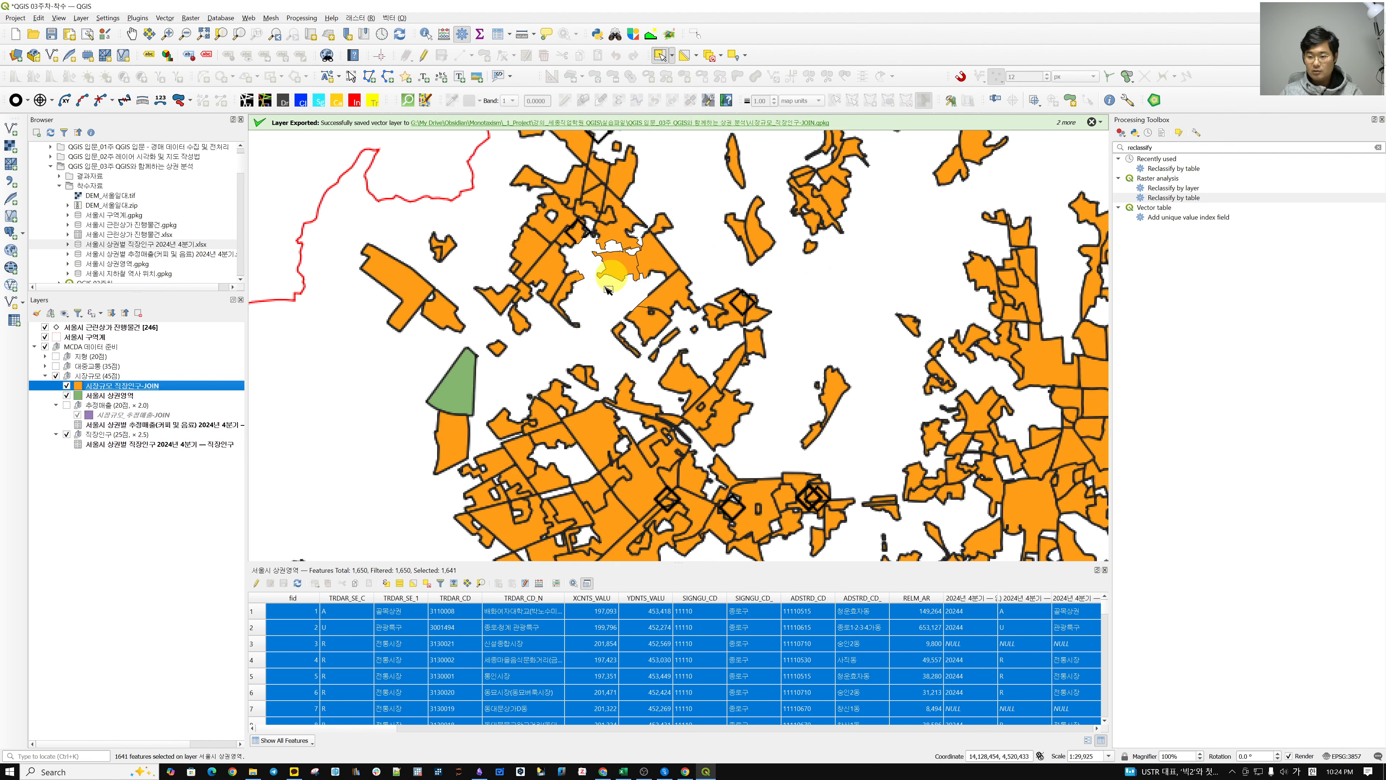
left_click(67, 386)
left_click(67, 386)
left_click_drag(70, 387, 167, 436)
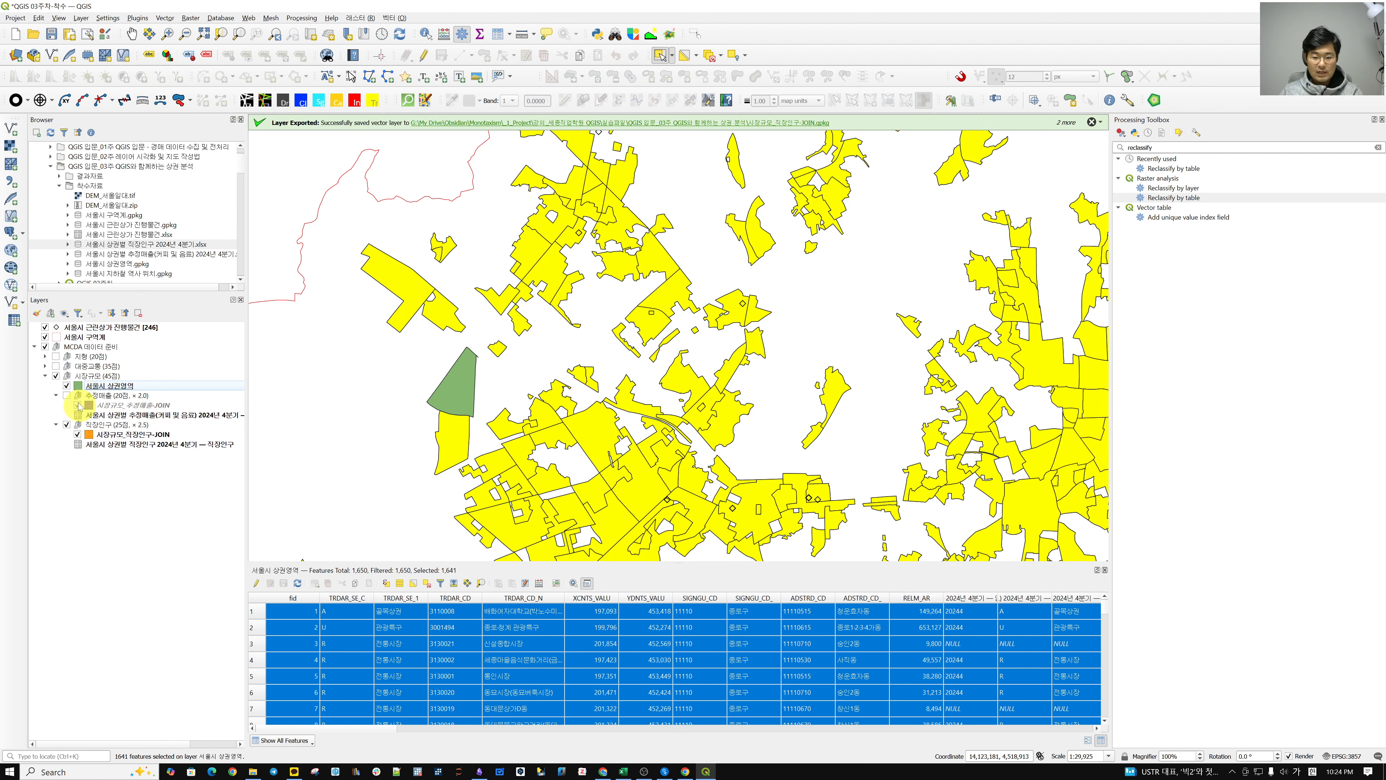
left_click(67, 385)
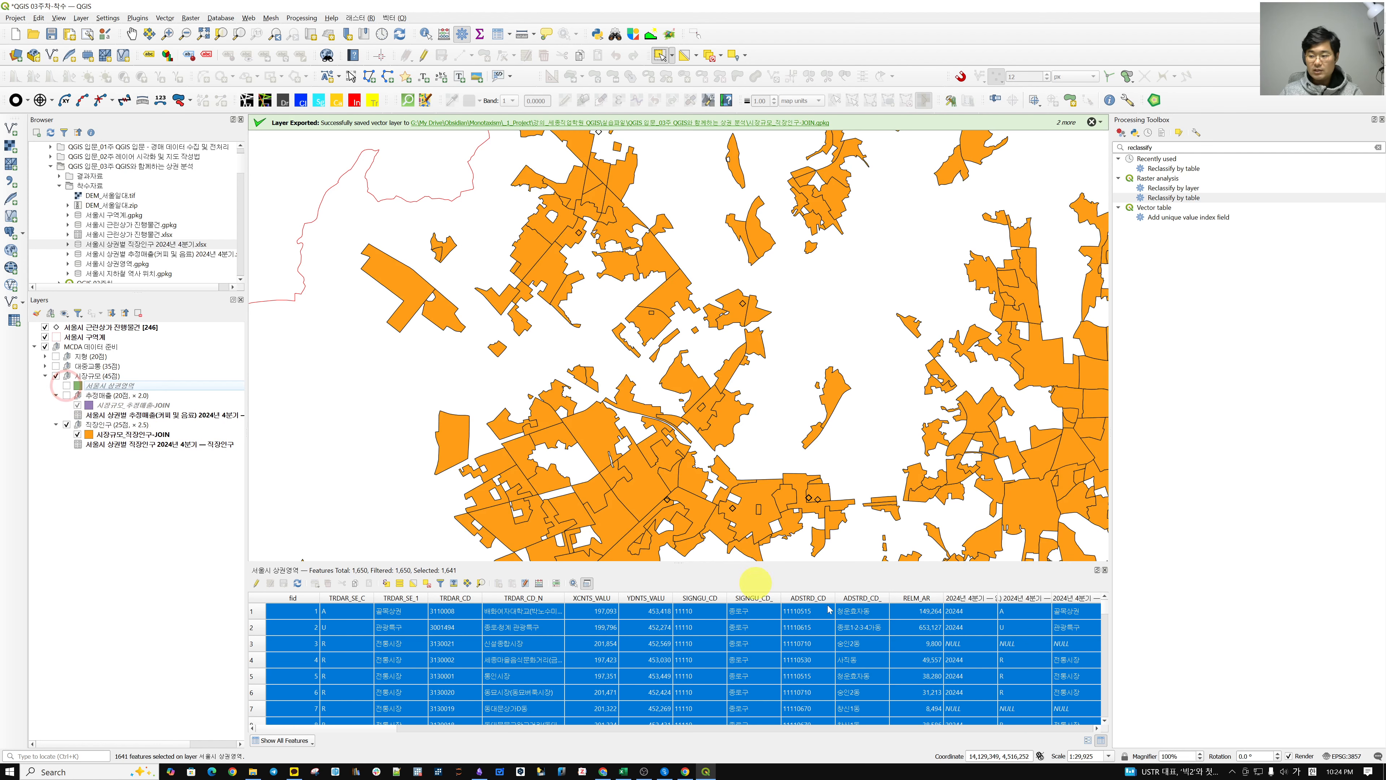
Close the 서울시 상권영역 attribute table and deselect all features
left_click(1105, 570)
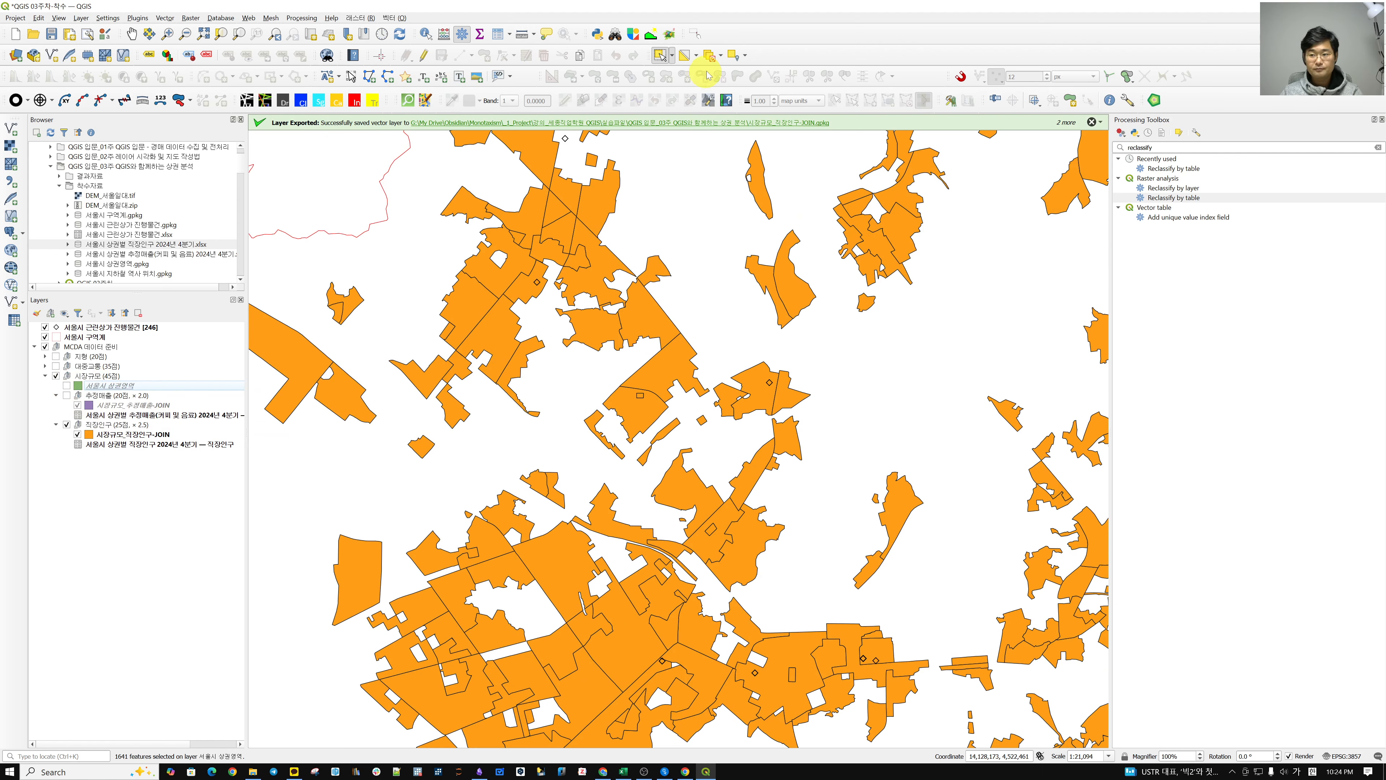
left_click(710, 58)
Select the 시장규모_추정매출-JOIN layer, show the 추정매출 group and hide the 직장인구 group
left_click(101, 404)
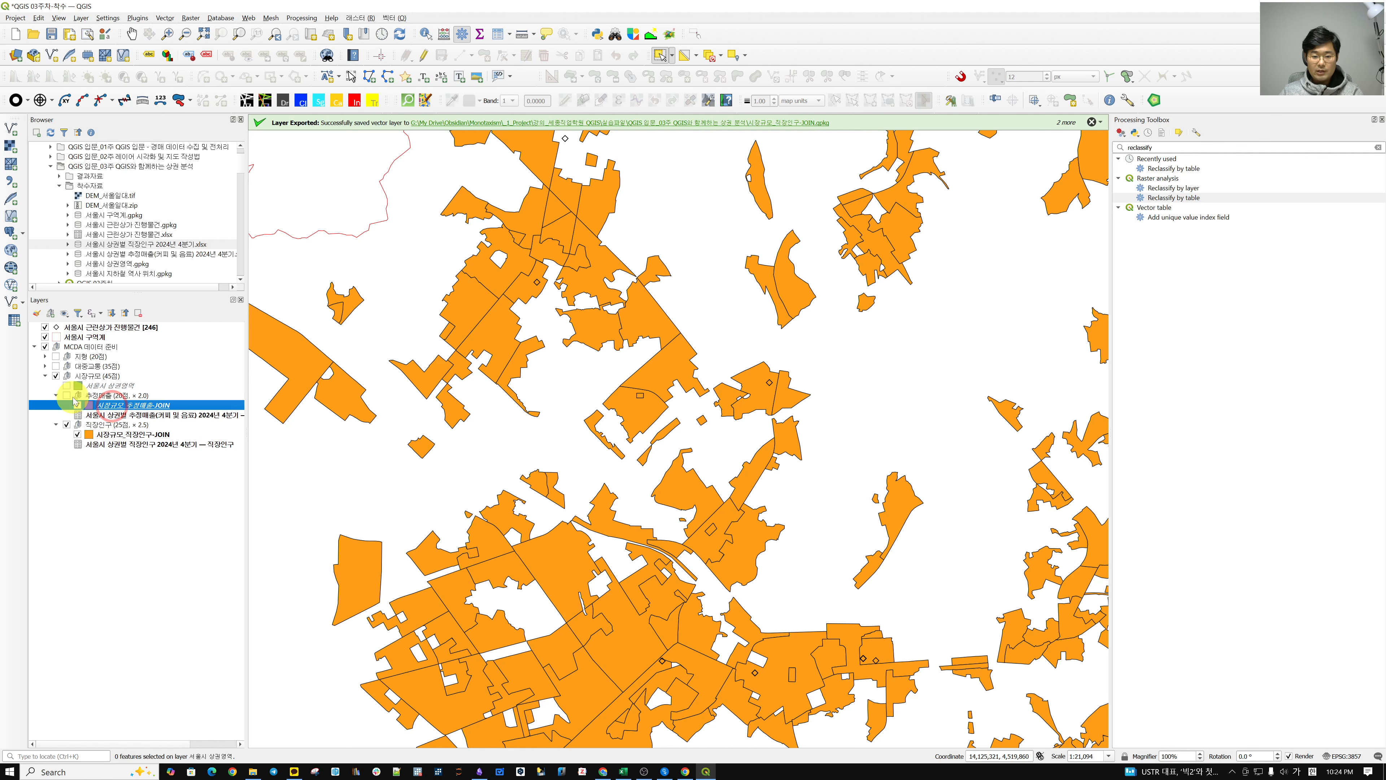
left_click(66, 395)
left_click(66, 424)
scroll(606, 388, "down", 3)
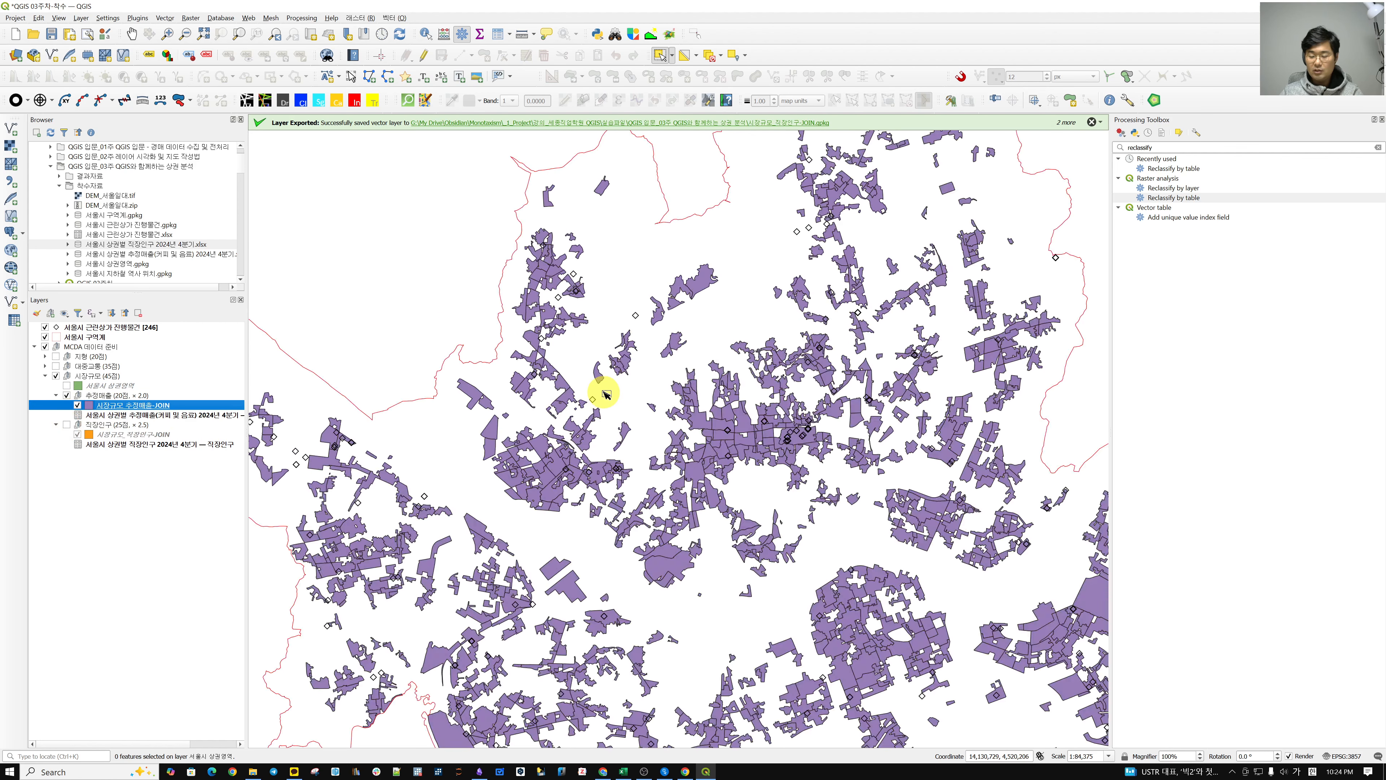
left_click_drag(717, 458, 693, 480)
scroll(706, 471, "down", 1)
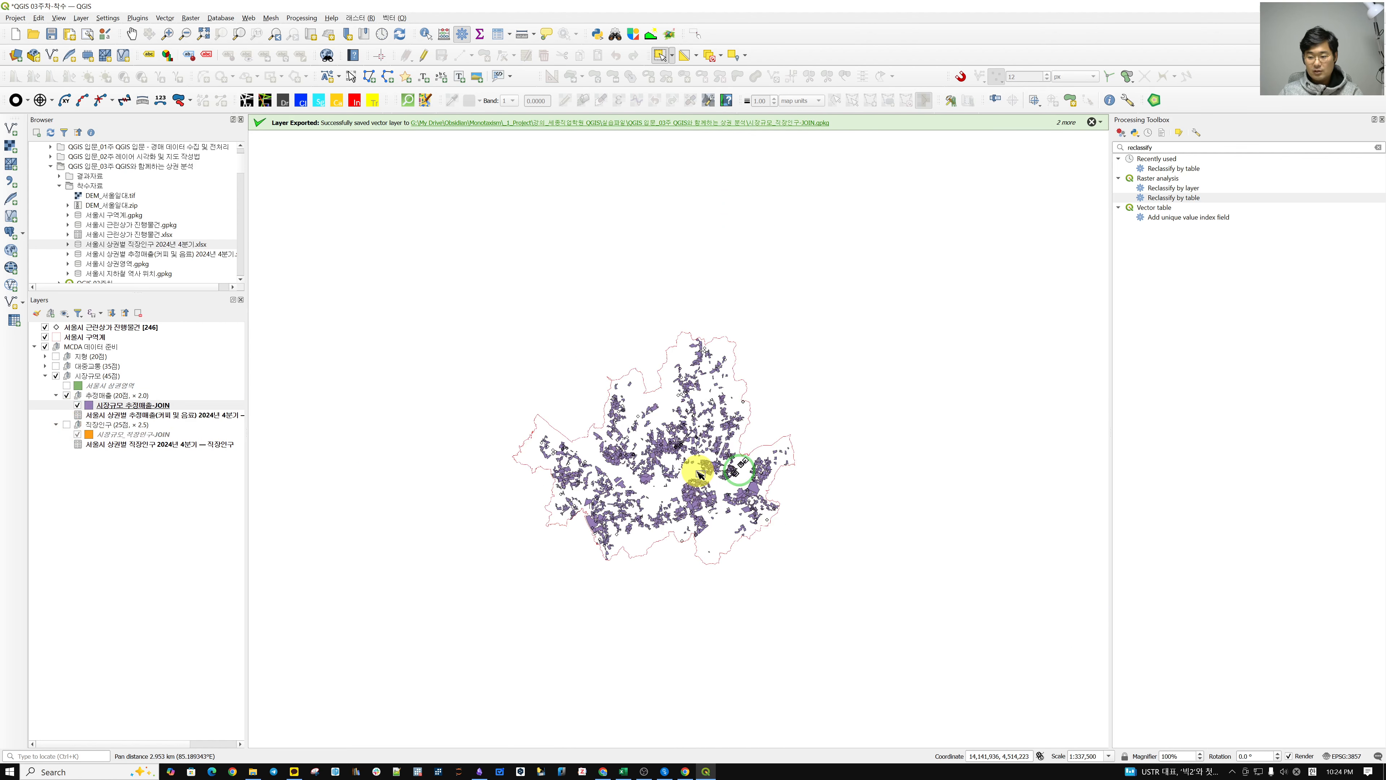
scroll(692, 471, "up", 1)
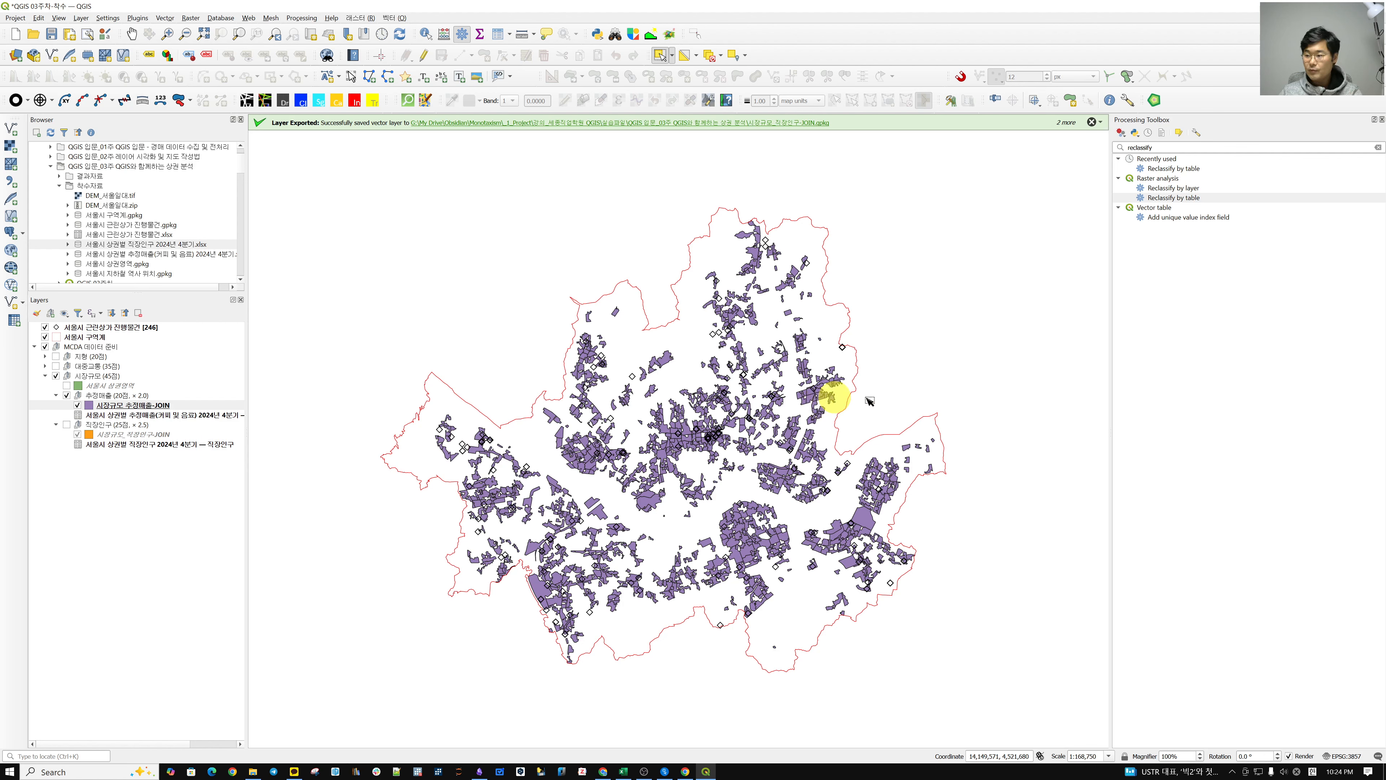
Search the processing algorithms for RASTERIZE and open GDAL's Rasterize (vector to raster) for the 시장규모_추정매출-JOIN layer
left_click_drag(1172, 147, 1125, 148)
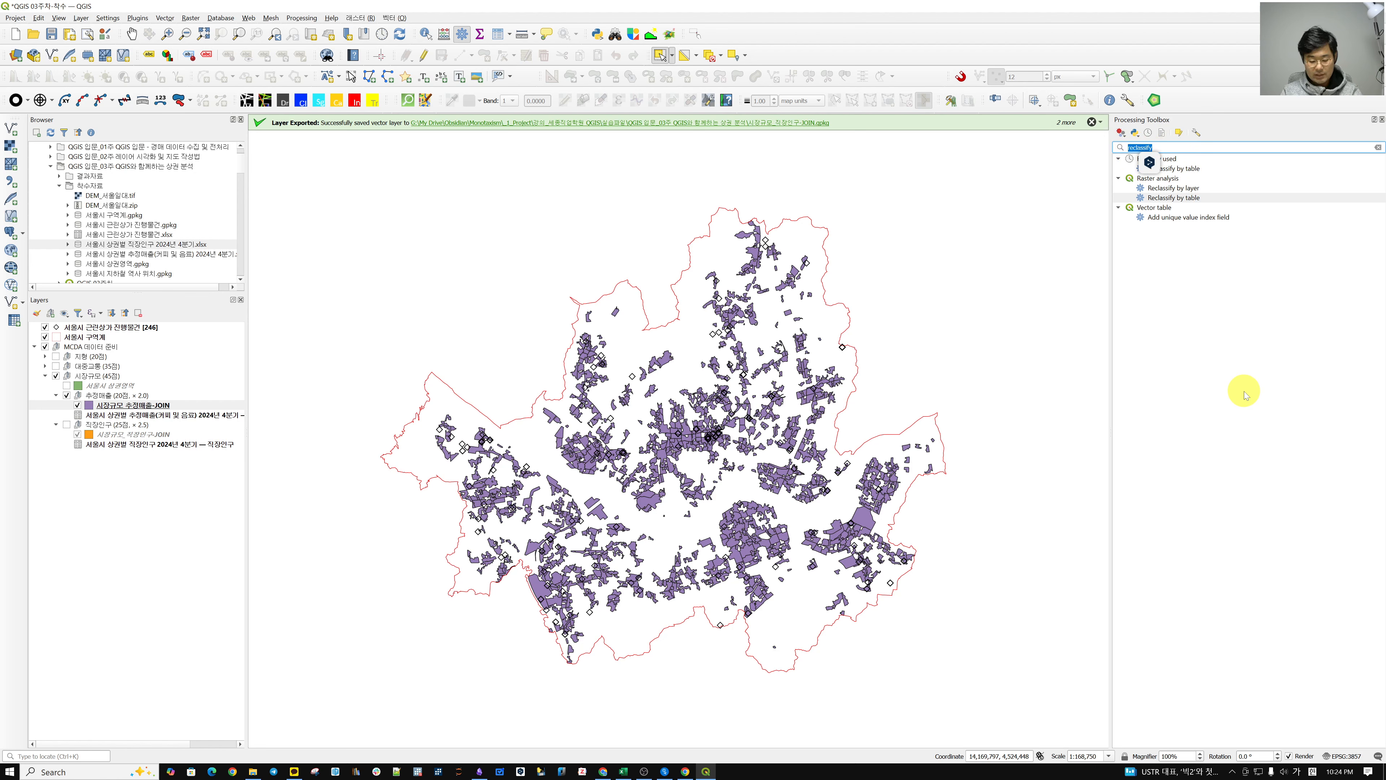
key("BackSpace")
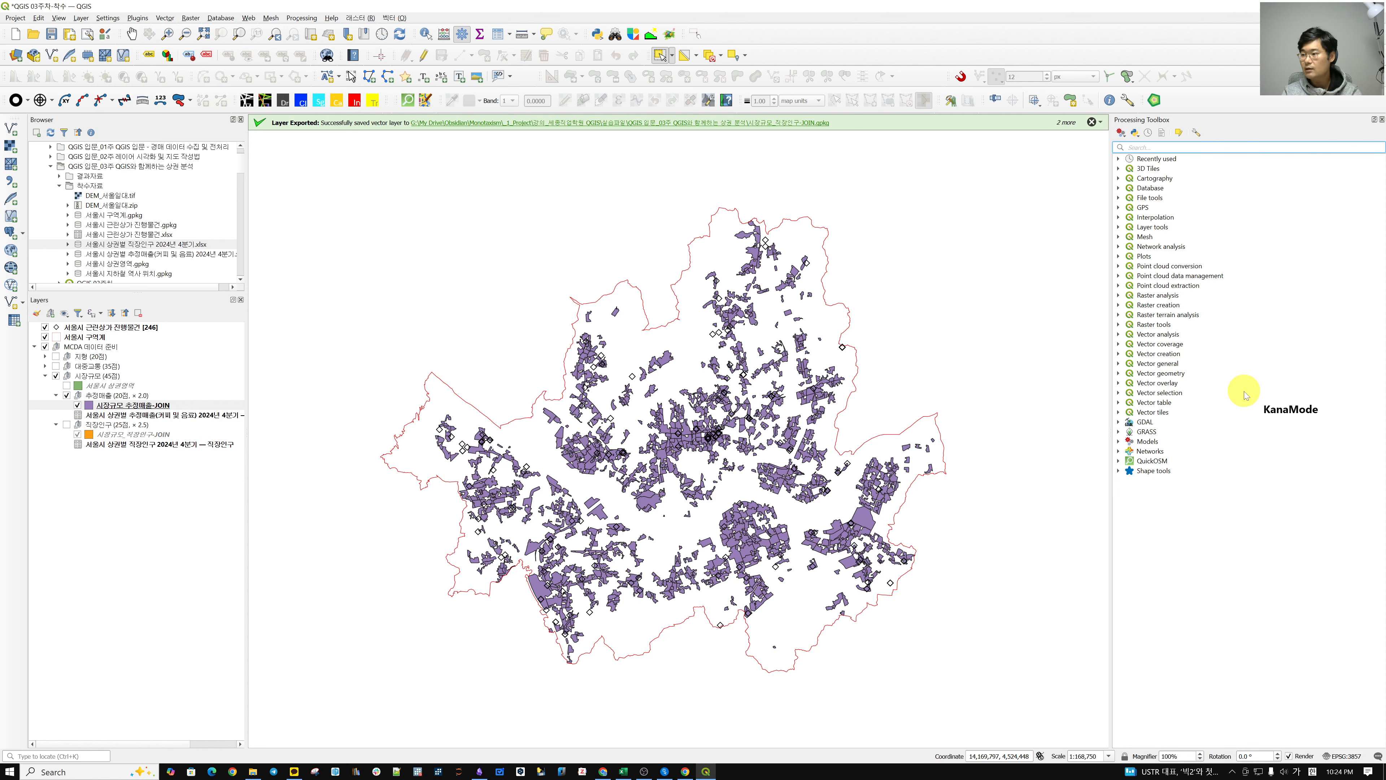
type("RASTERIZE")
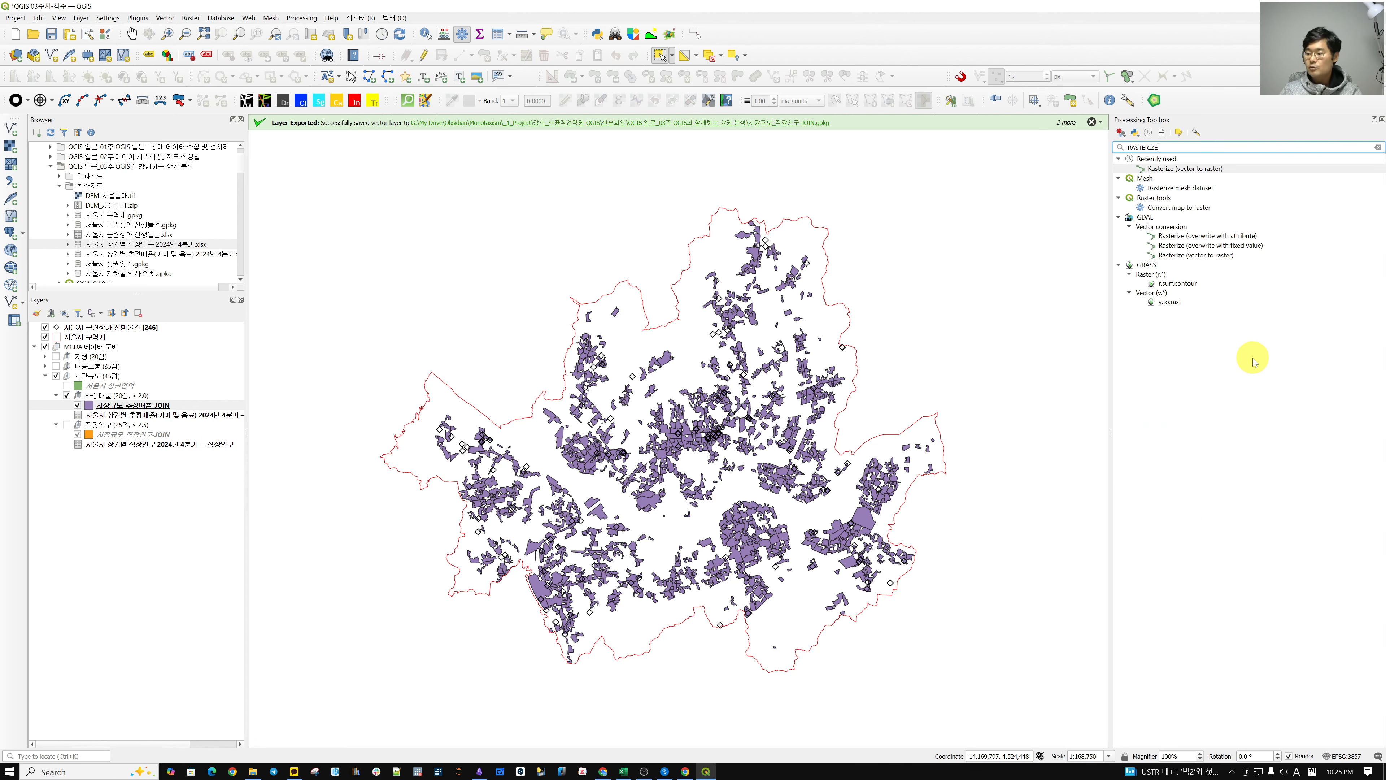
left_click(1196, 256)
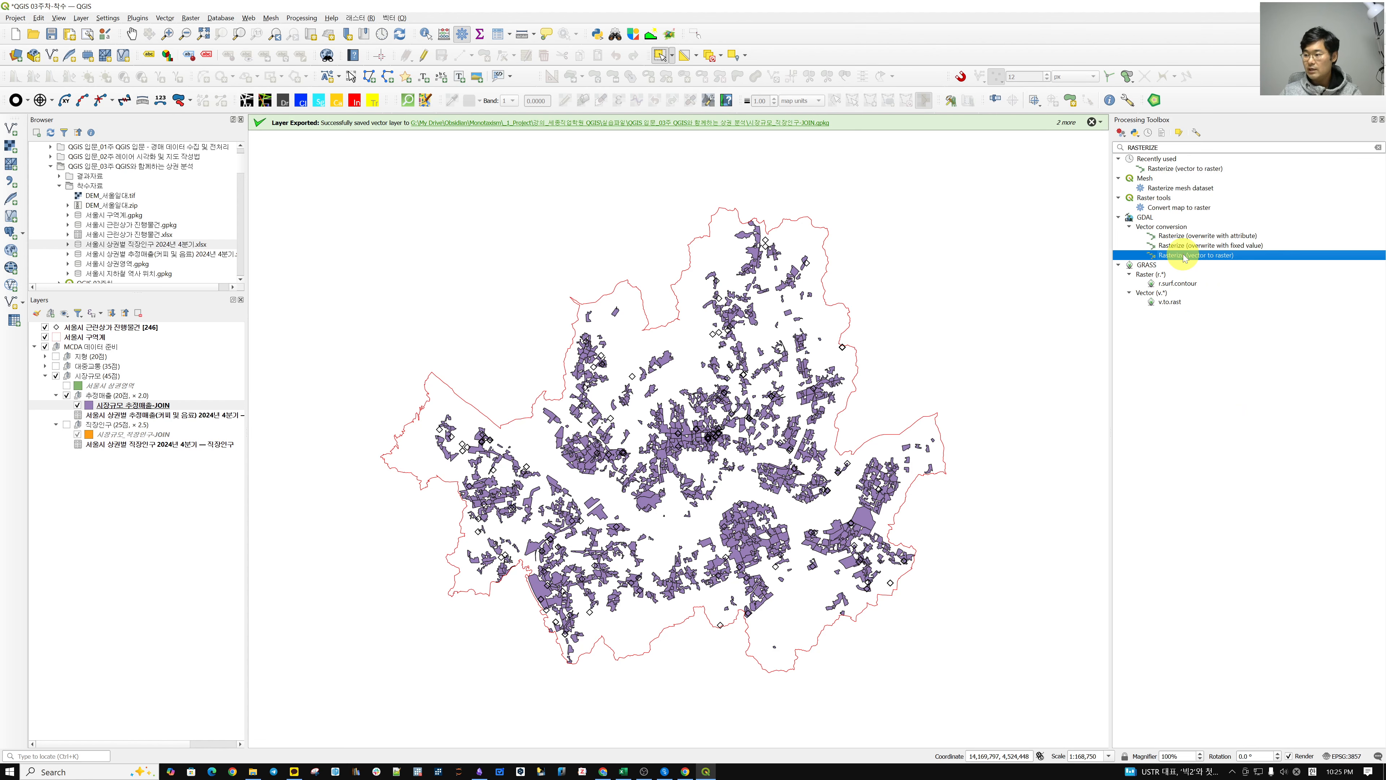
double_click(1185, 257)
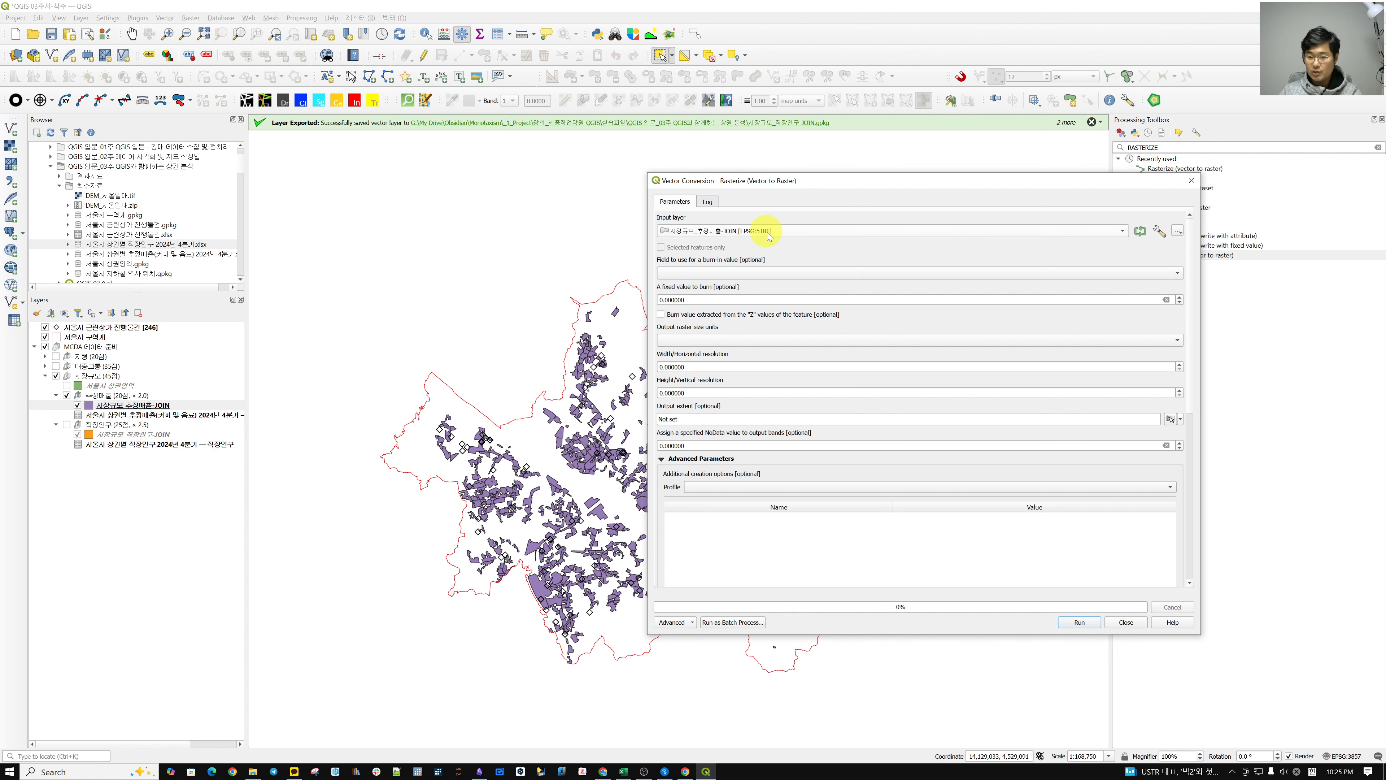
Choose the sales field 업종전체_커피-음료_당월_매출_금액 as the burn-in value and clear the fixed burn value to Not set
left_click(732, 273)
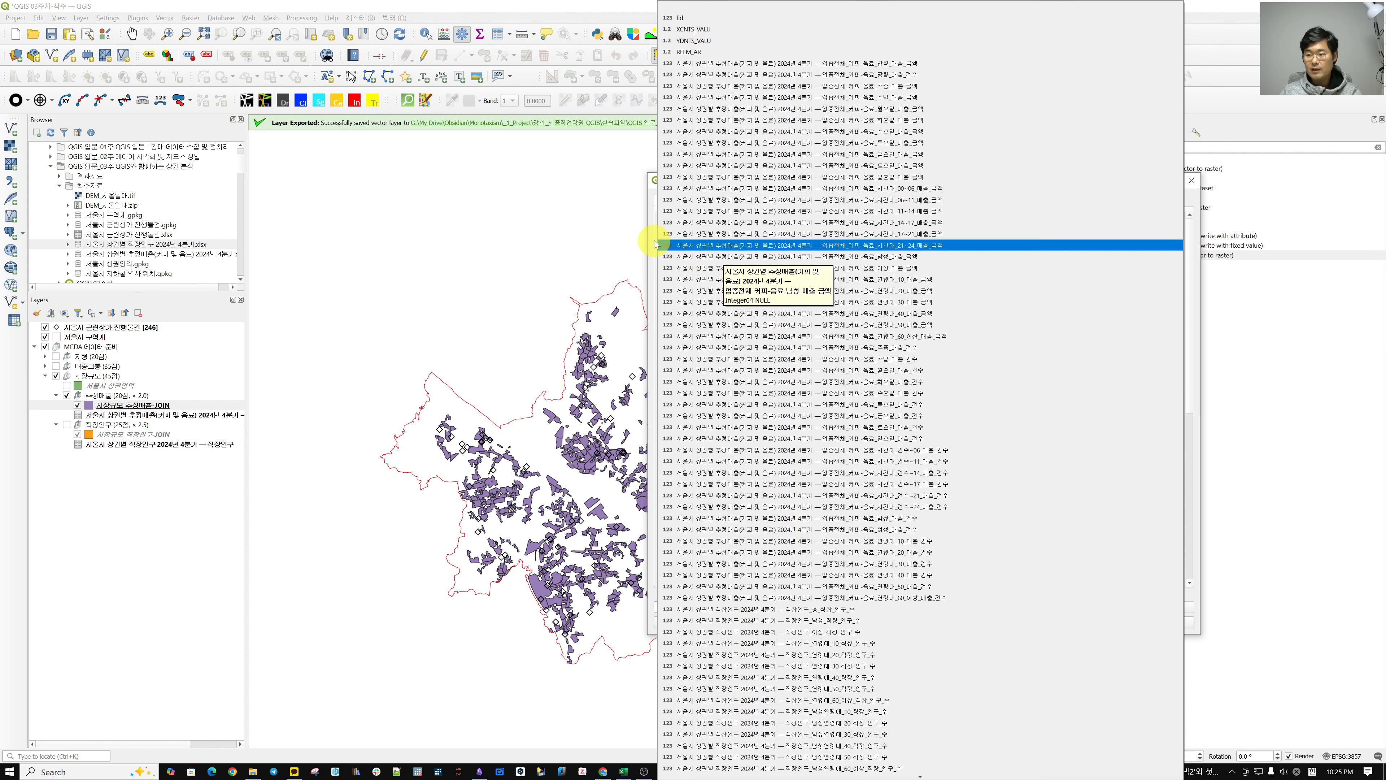
left_click(649, 230)
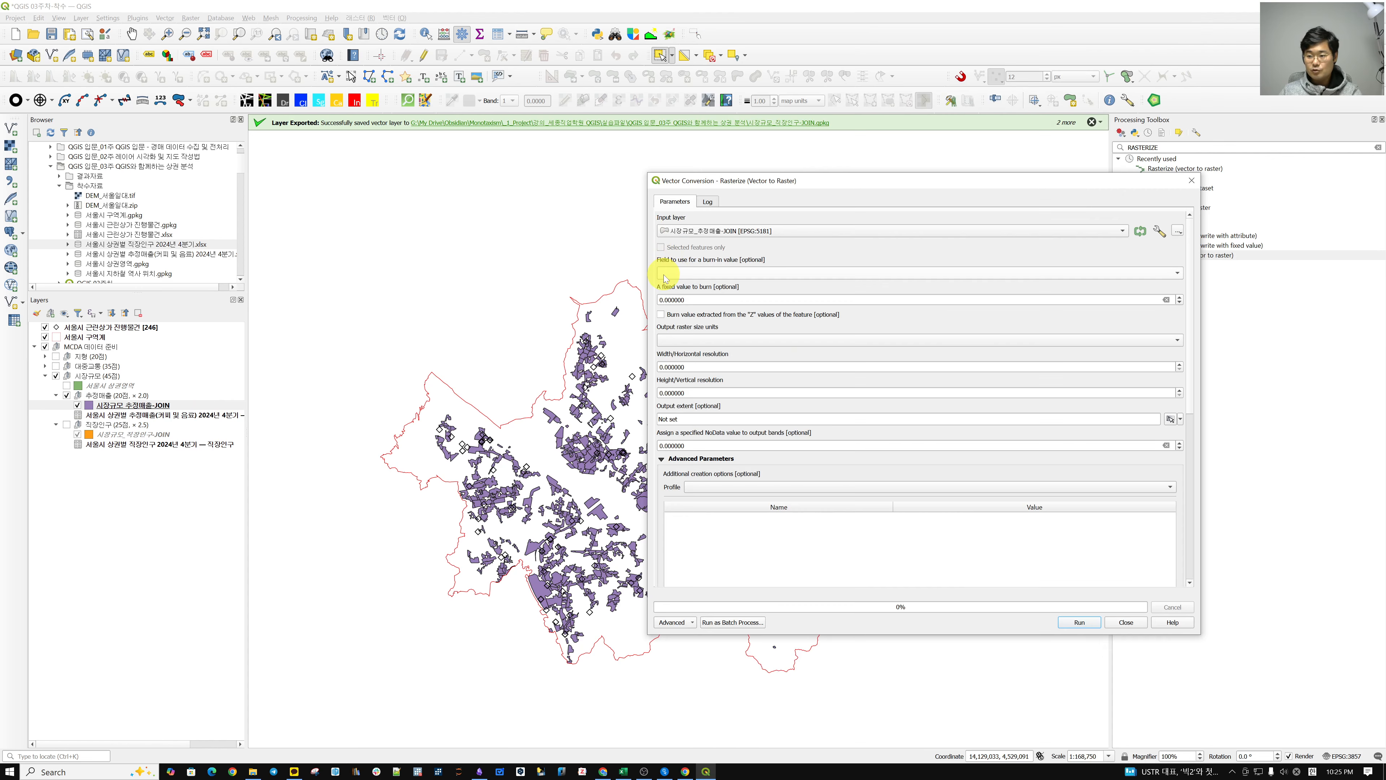
left_click(712, 276)
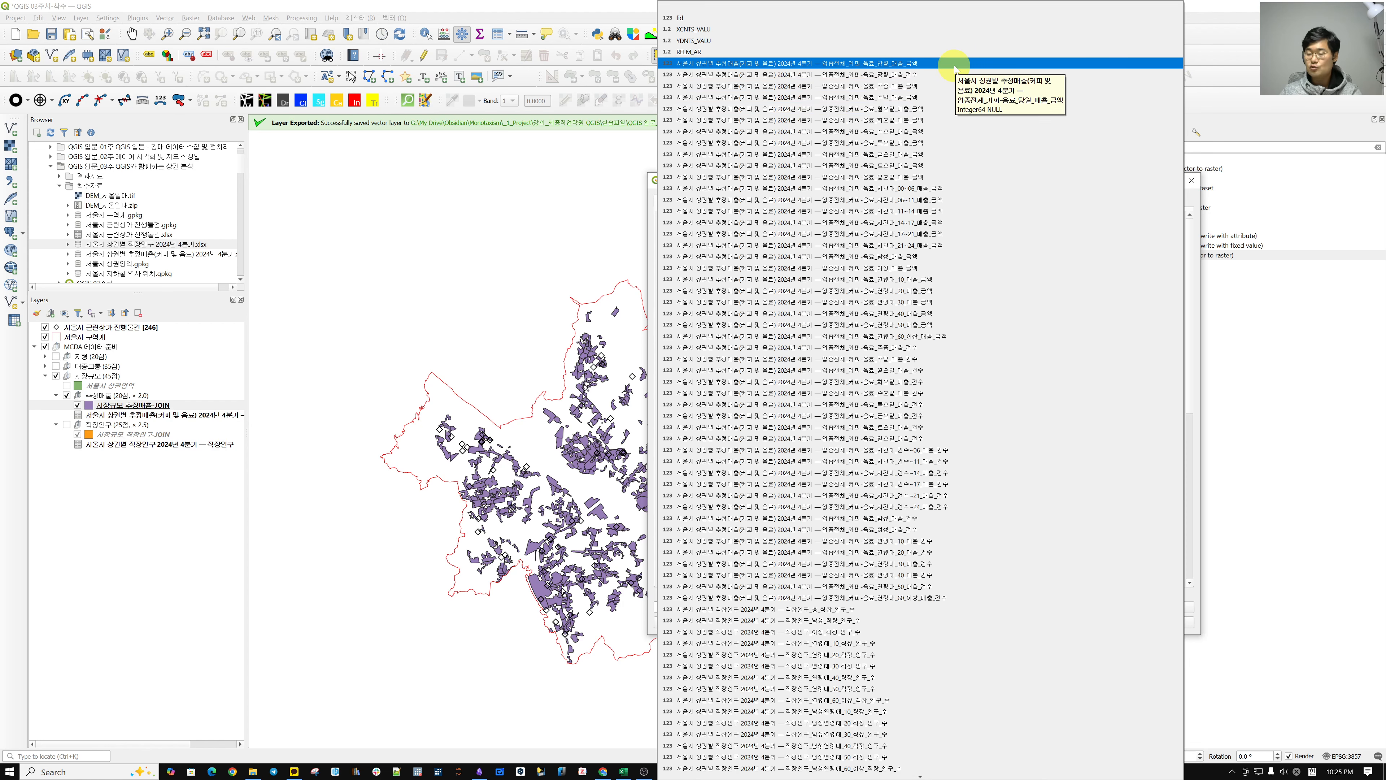
left_click(903, 64)
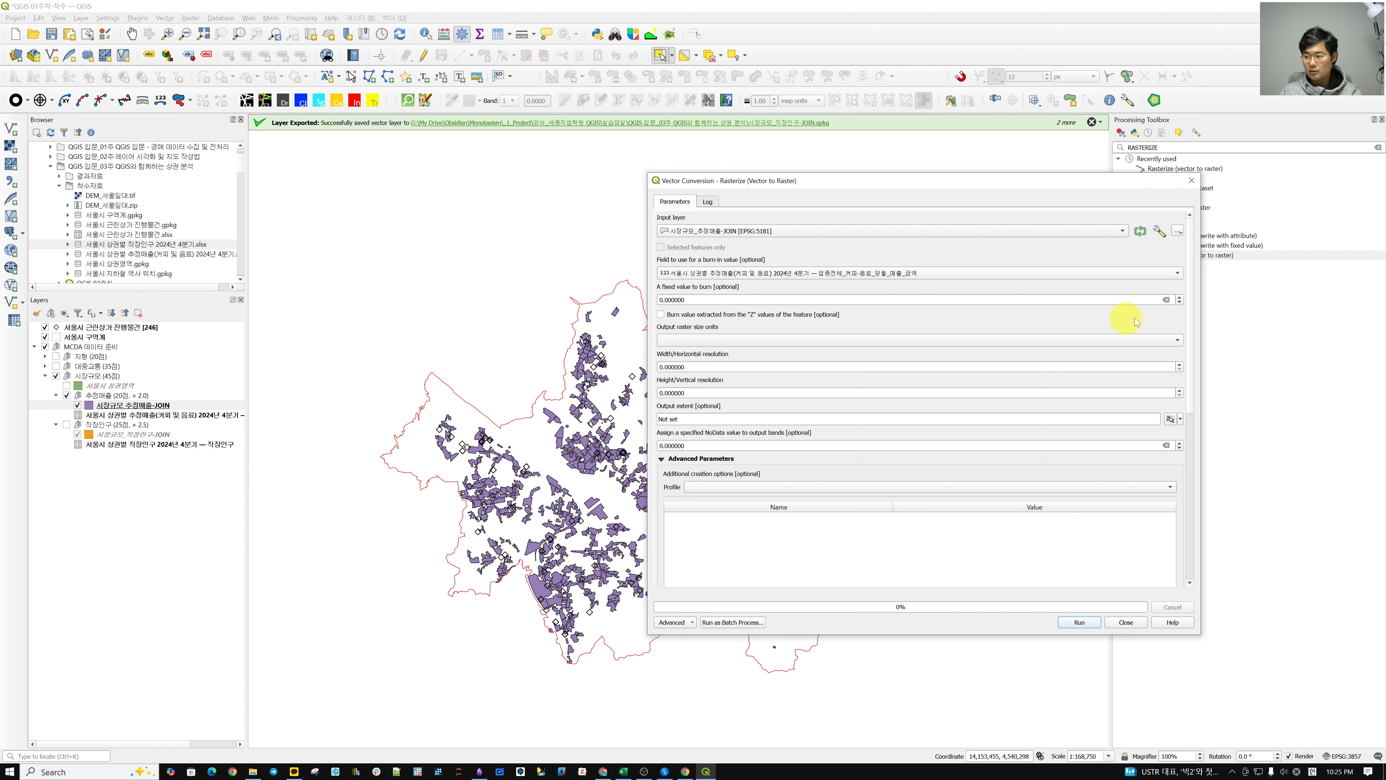
left_click(1166, 301)
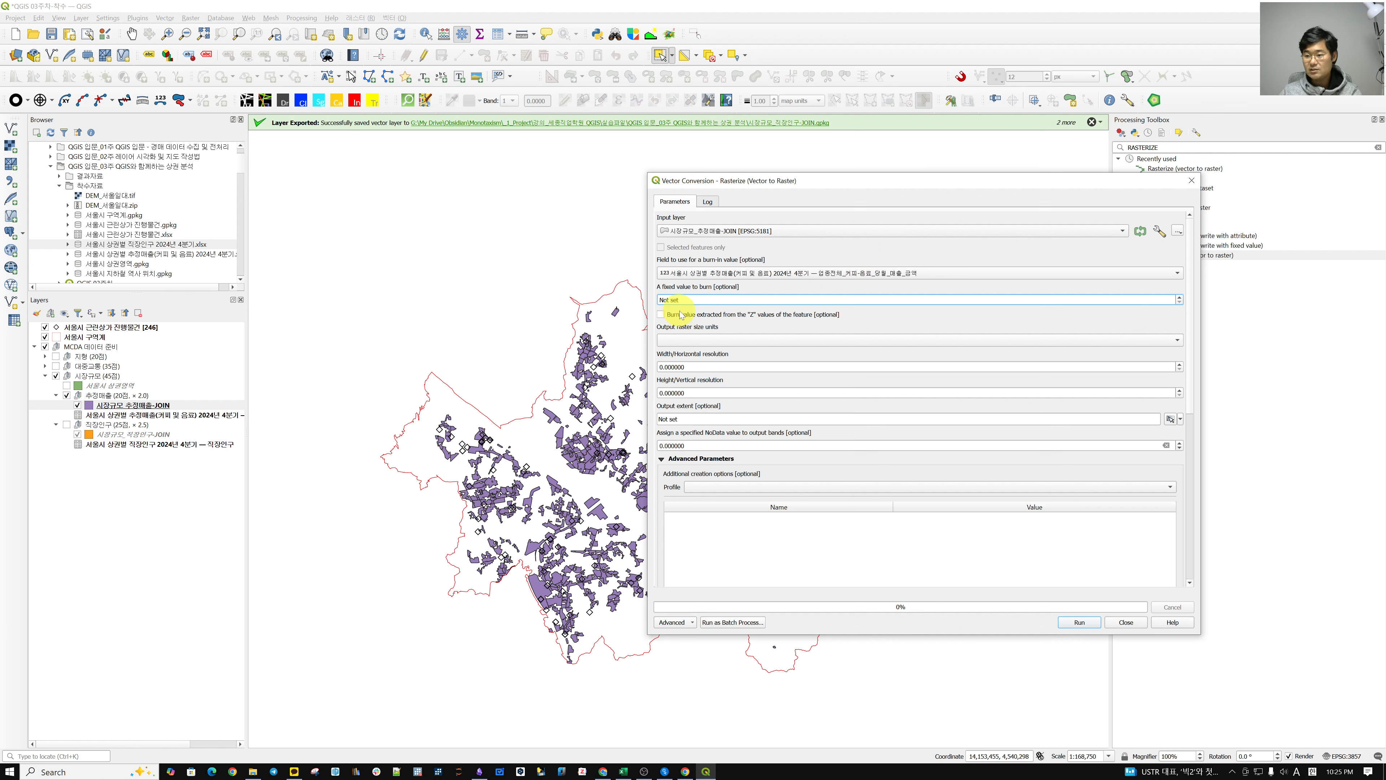
Set the raster size units to Georeferenced units with a horizontal and vertical resolution of 50
left_click(675, 341)
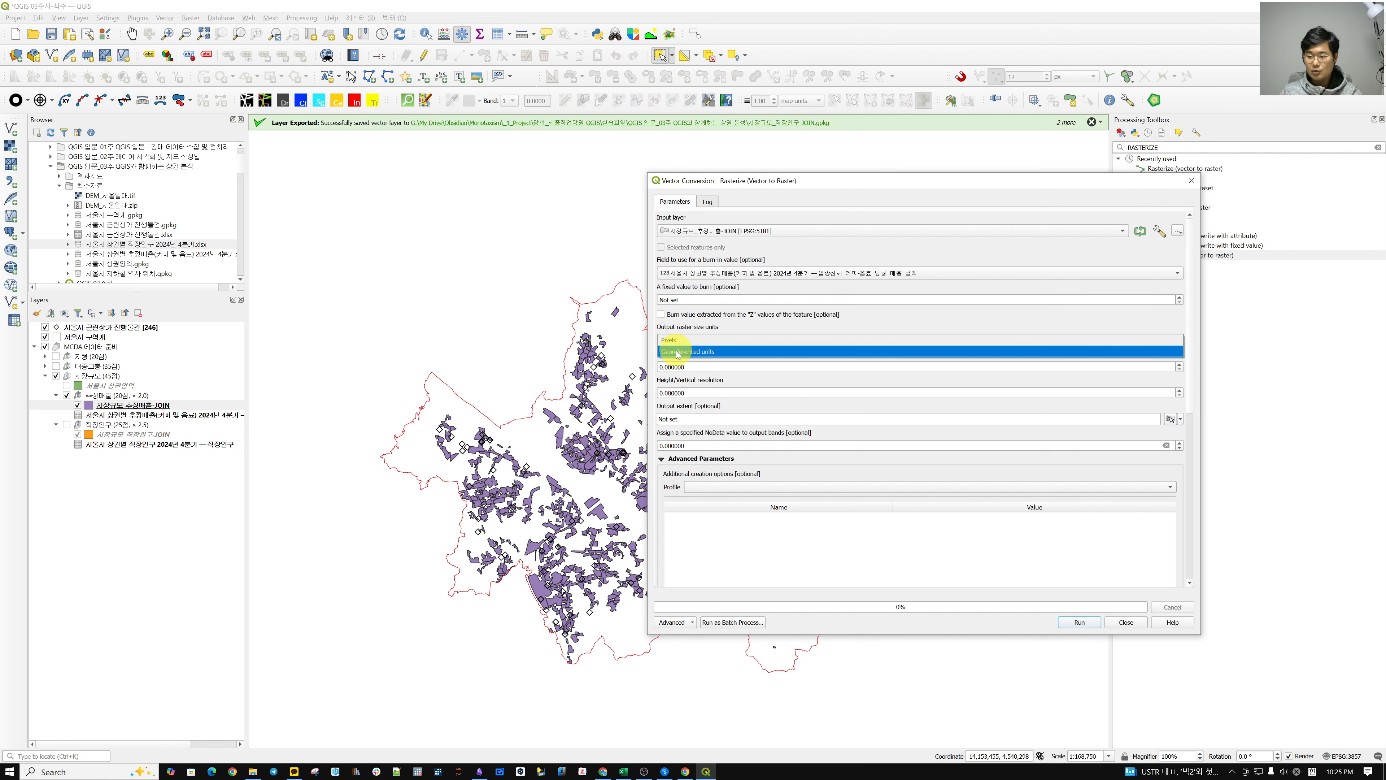
left_click(676, 352)
left_click(706, 366)
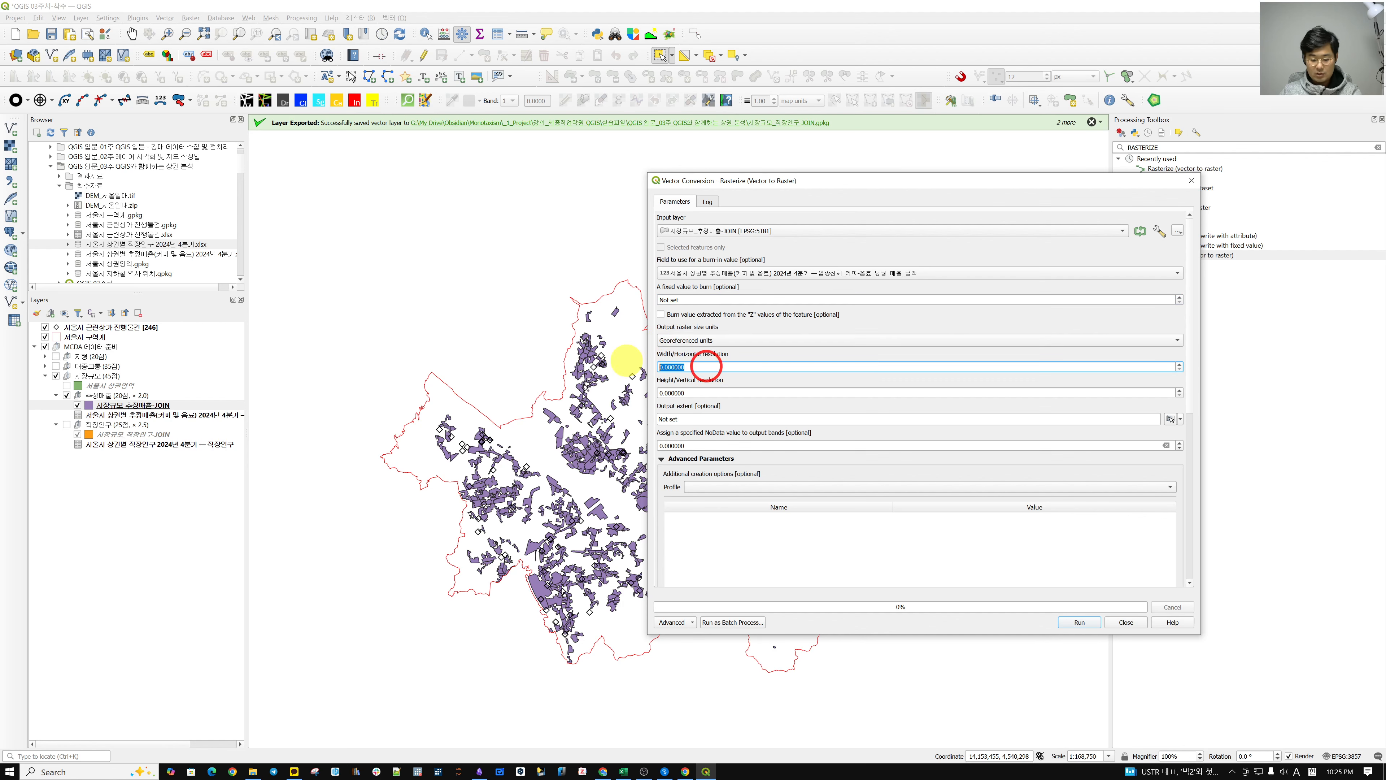
type("50")
left_click(694, 392)
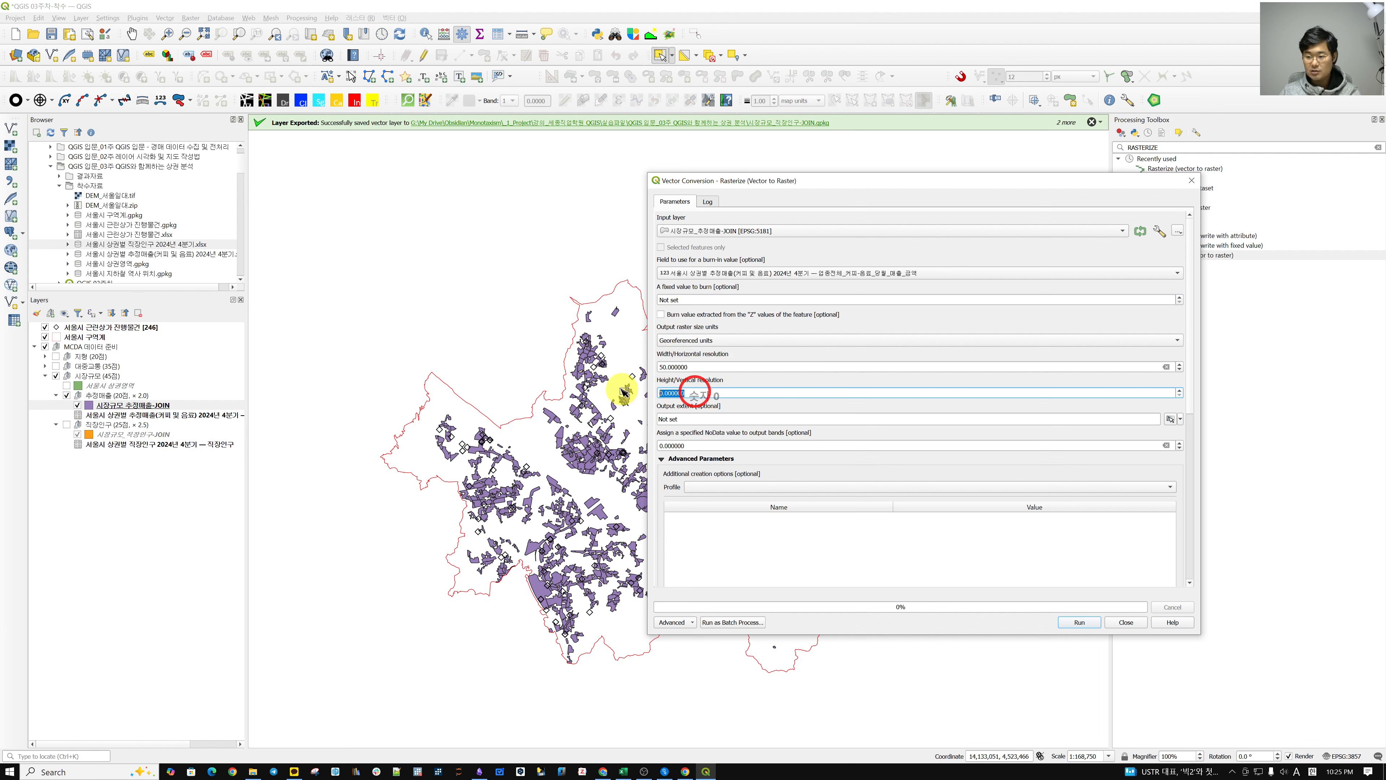
type("50")
Calculate the raster's output extent from the 서울시 구역계 layer
left_click(689, 419)
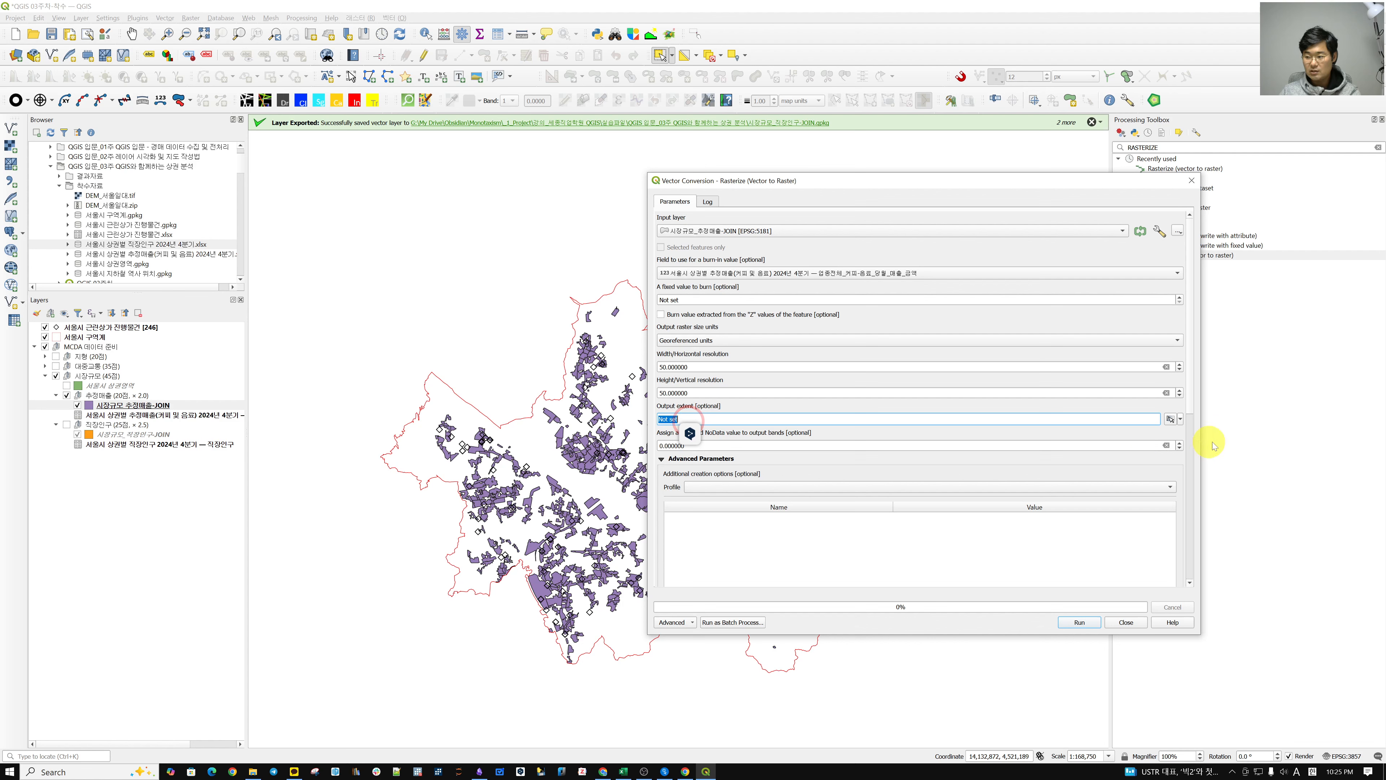
left_click(1181, 420)
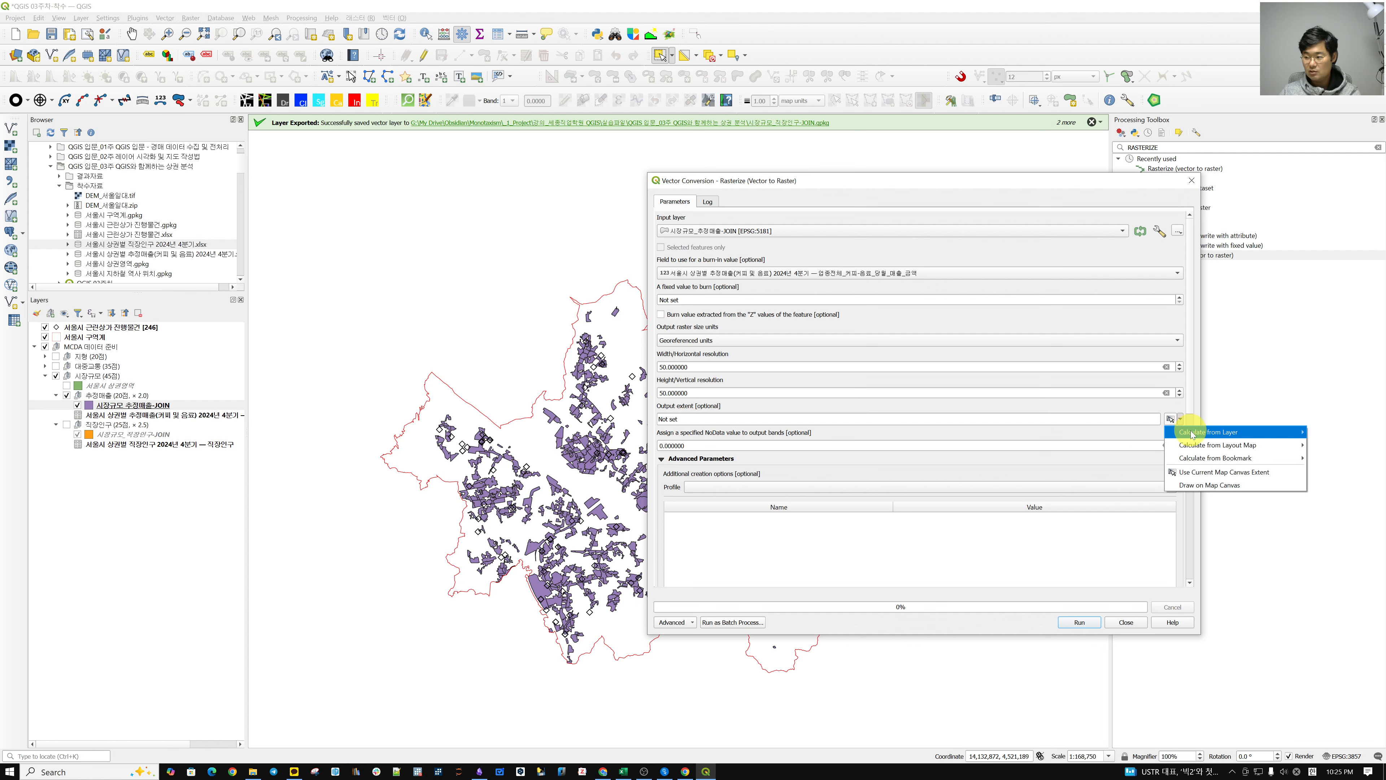
mouse_move(1189, 437)
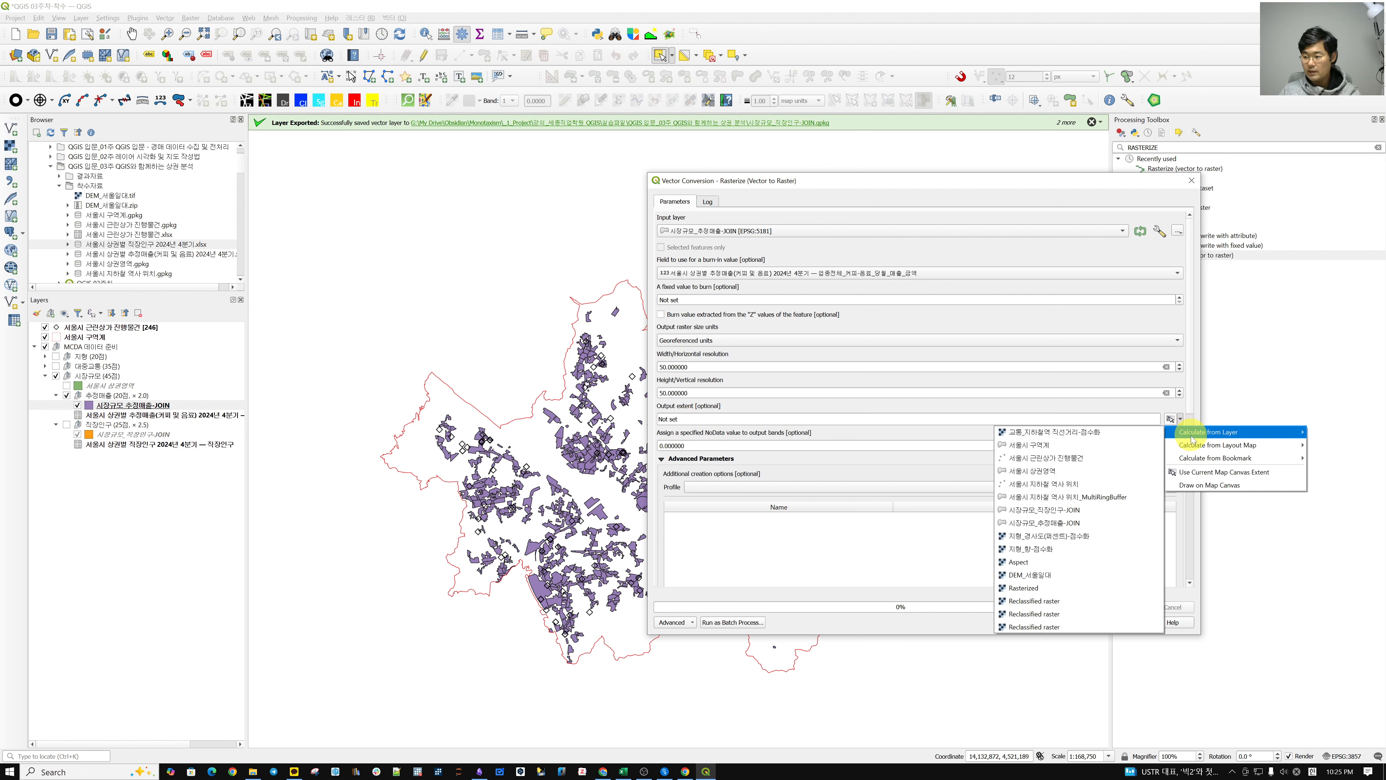
left_click(1103, 445)
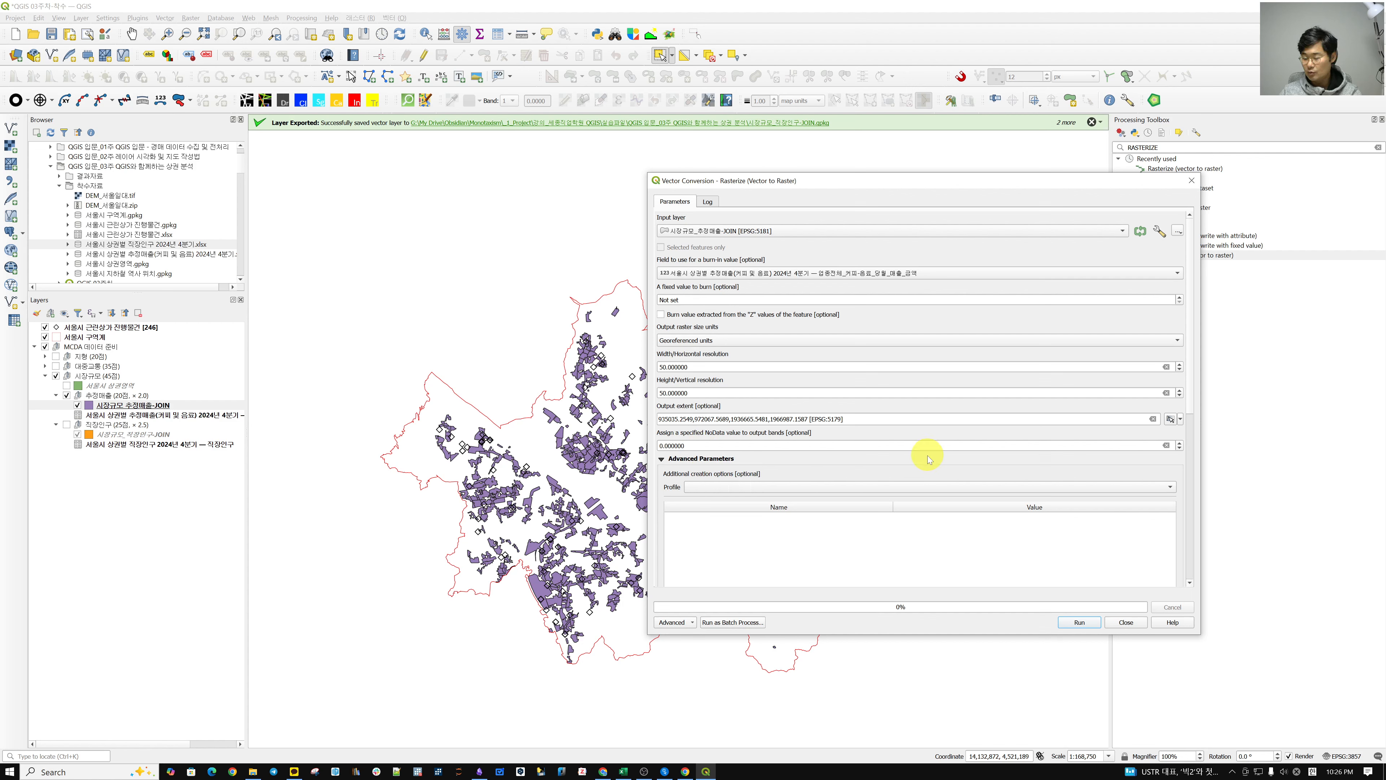
Clear the NoData value to Not set, run the rasterization as a temporary Float32 file and close the dialog
left_click(1166, 445)
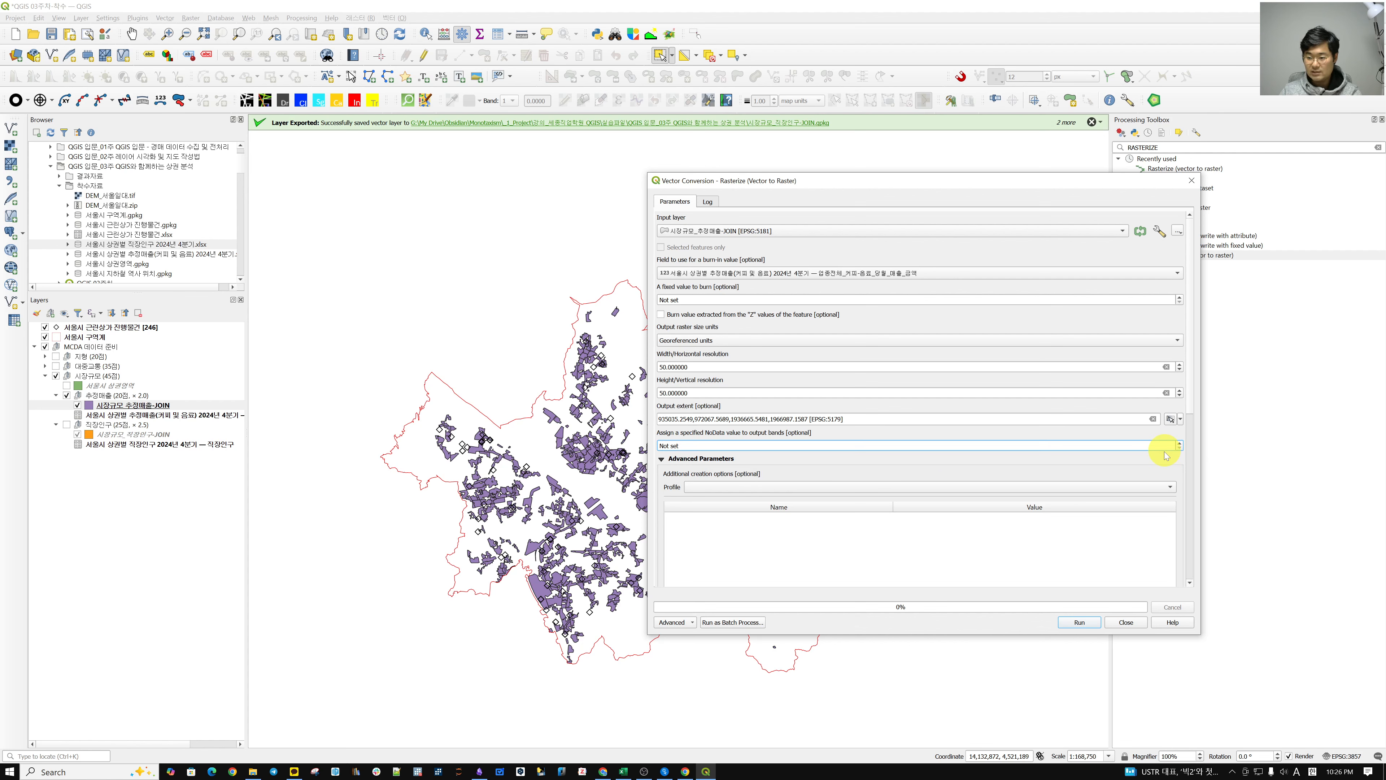
scroll(1098, 470, "down", 5)
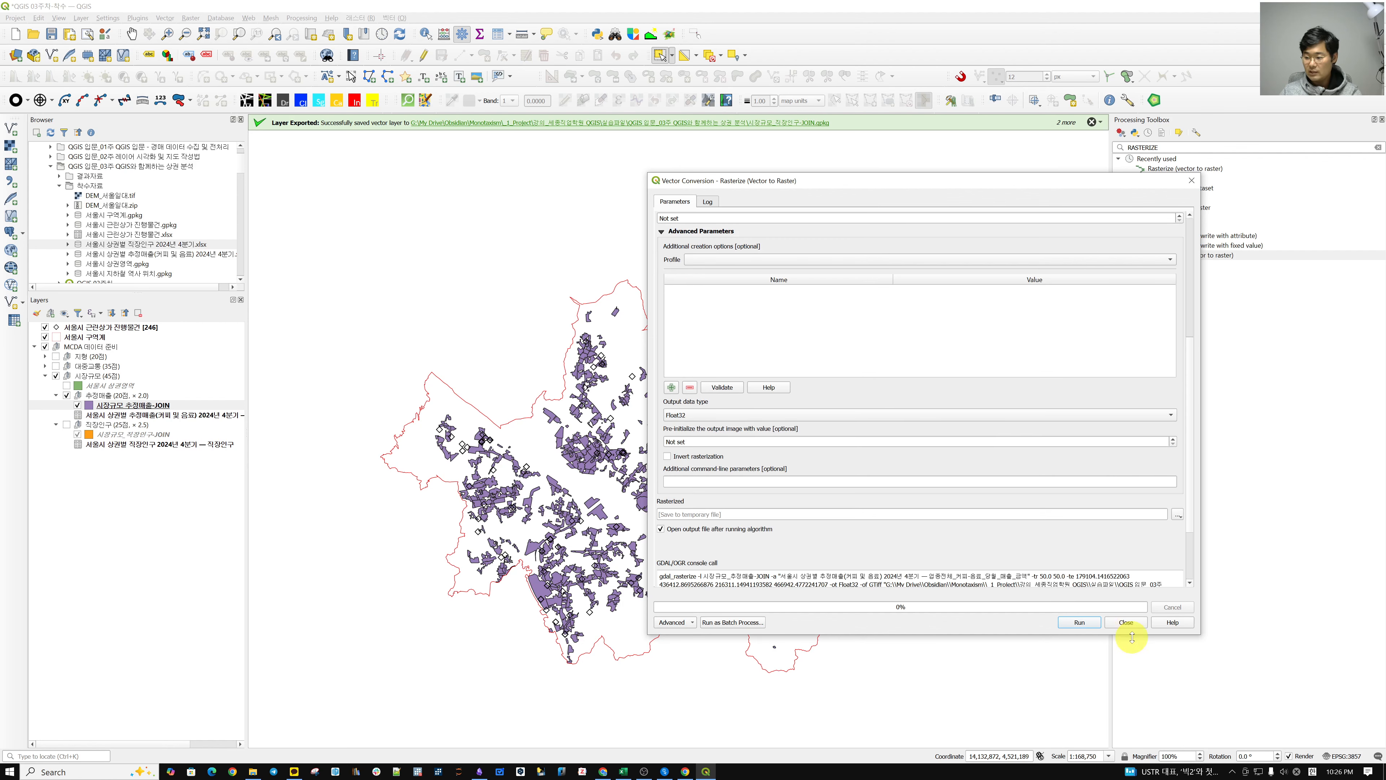
left_click(1090, 623)
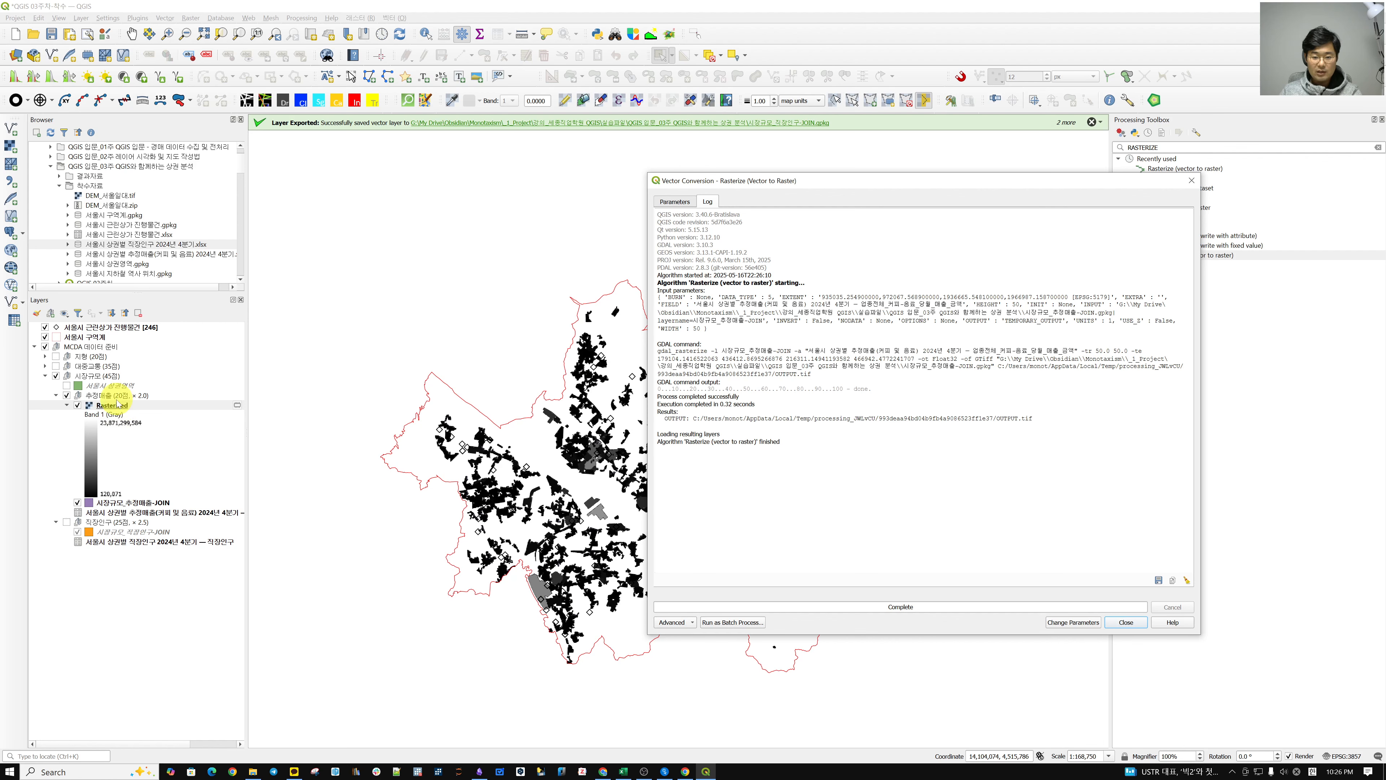
left_click(1113, 622)
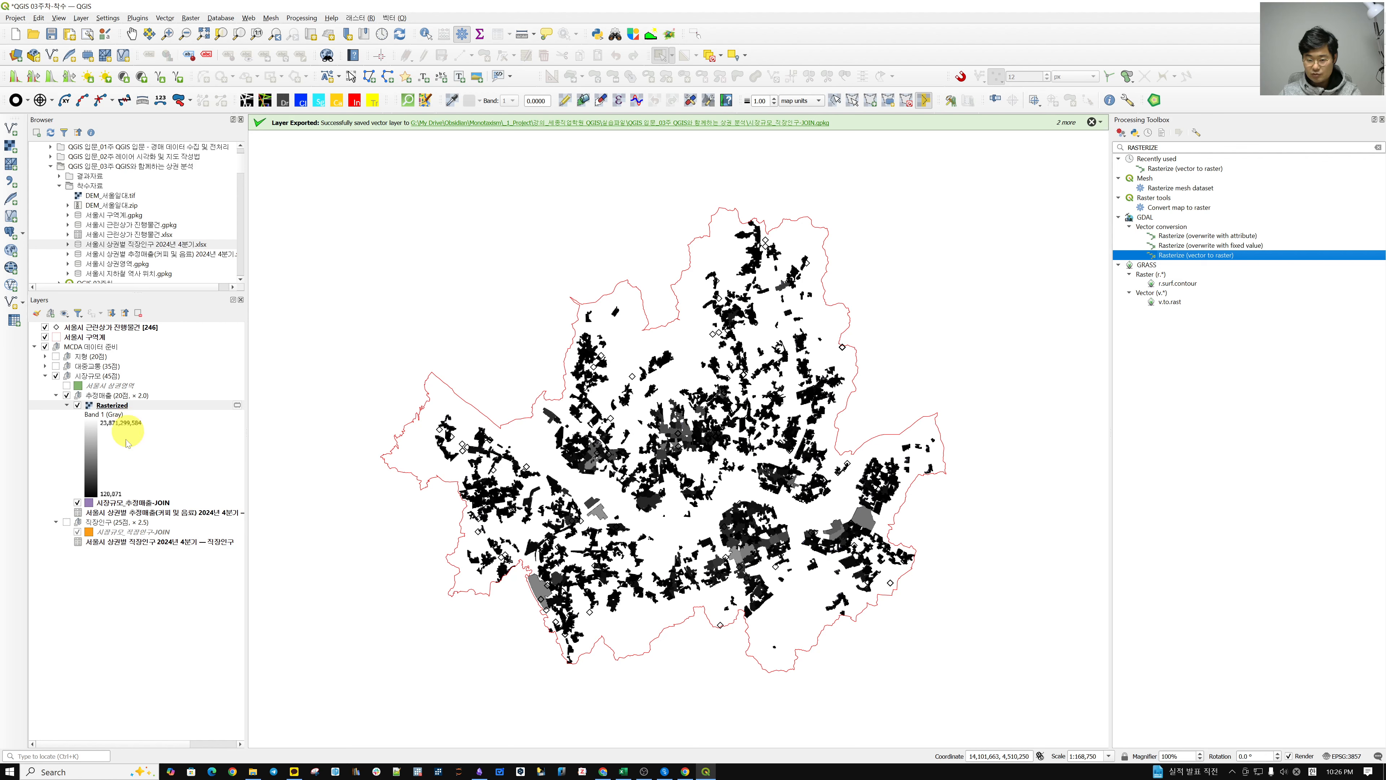
Give the 시장규모_추정매출-JOIN layer Graduated symbology based on the 업종전체_커피-음료_당월_매출_금액 field
left_click(131, 503)
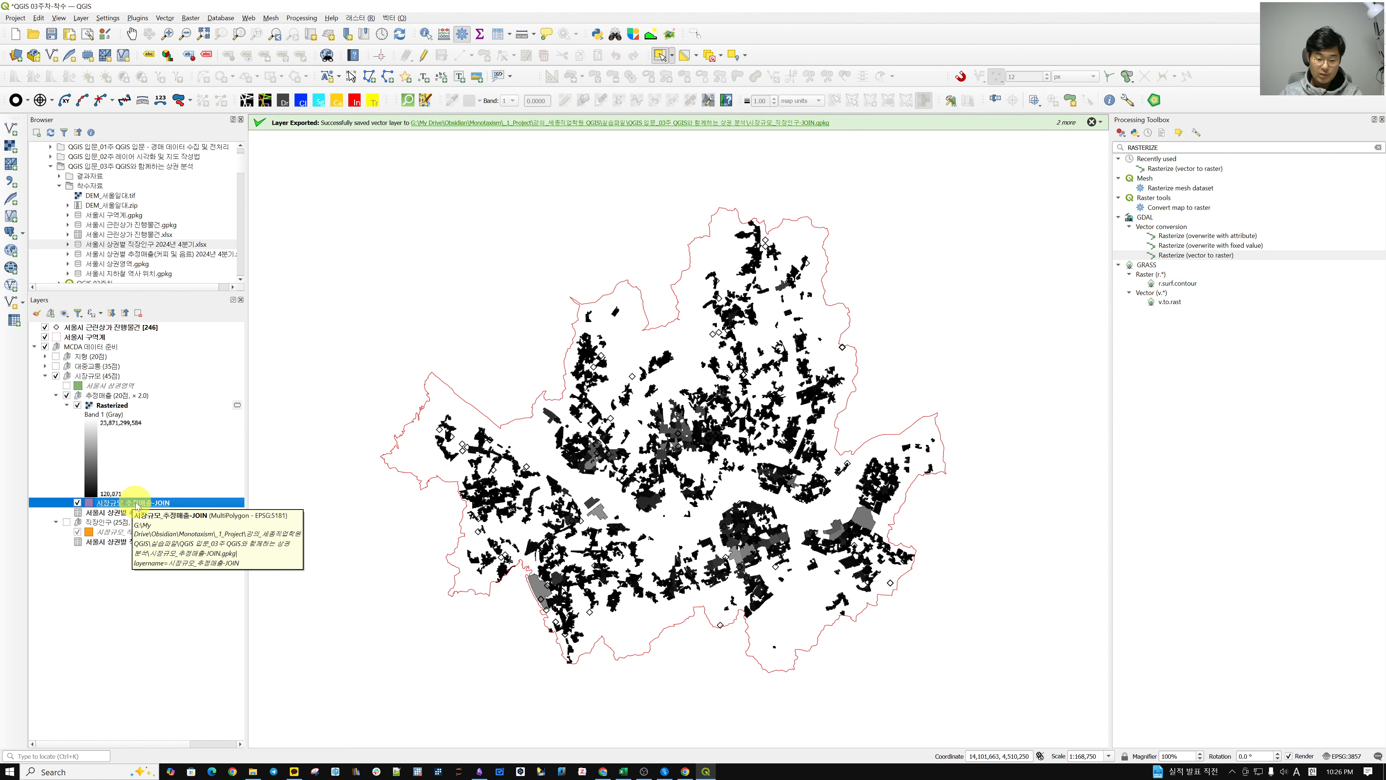
right_click(137, 503)
key("Escape")
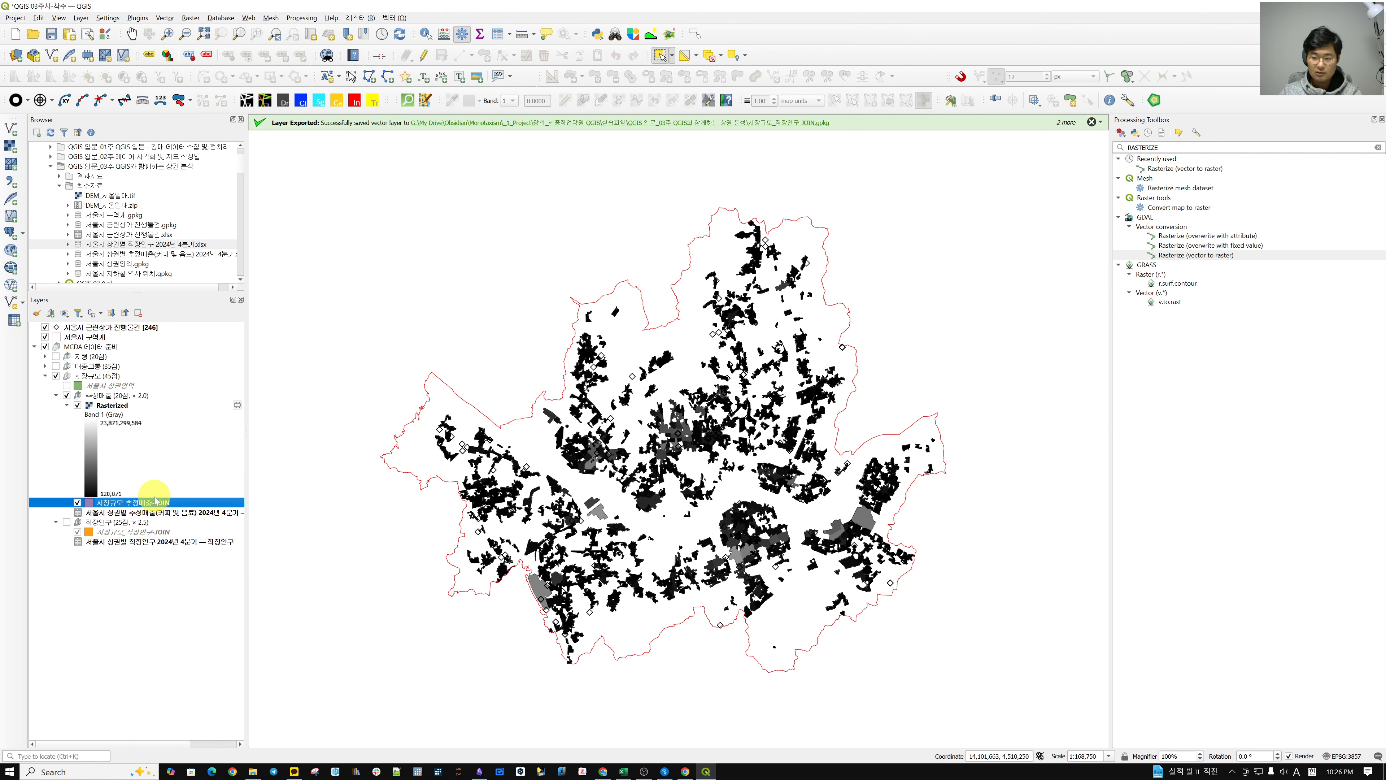
double_click(155, 500)
left_click(724, 177)
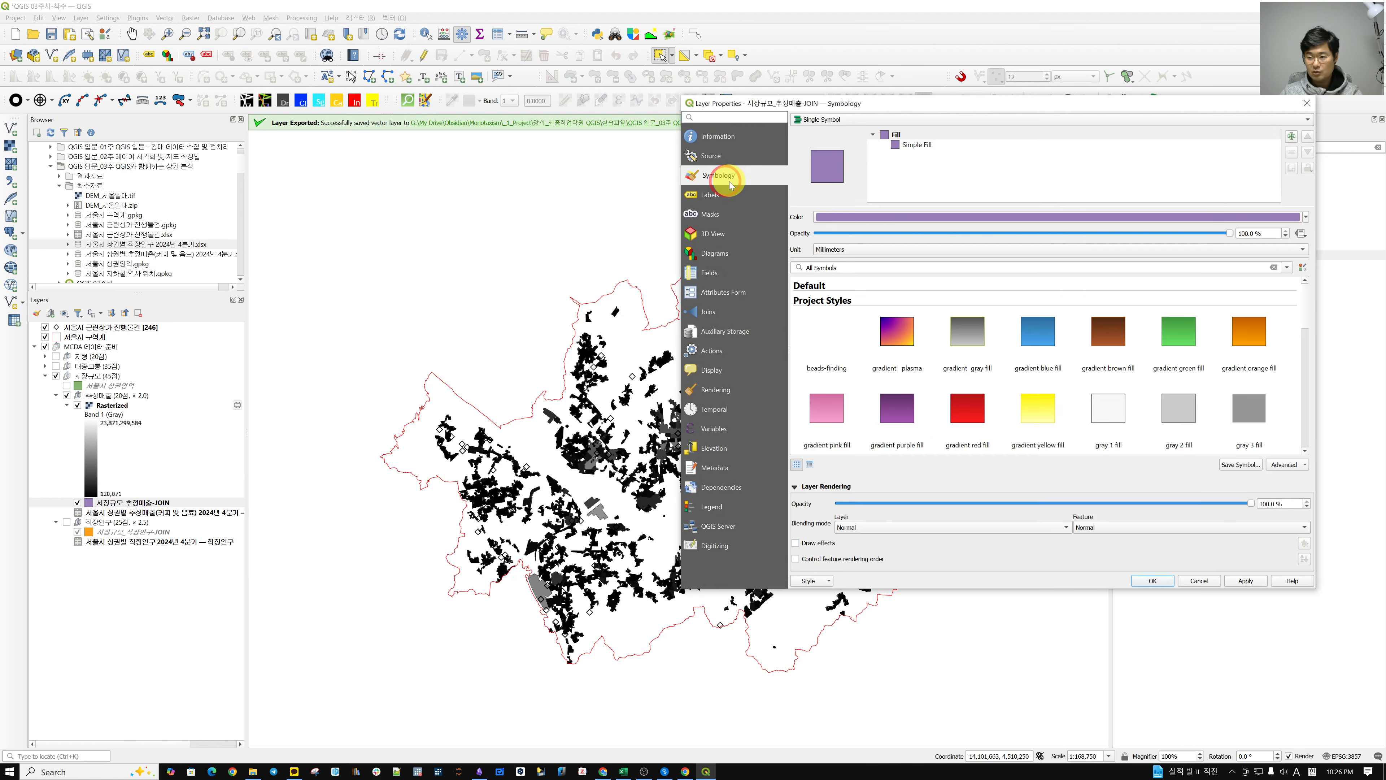
left_click(824, 120)
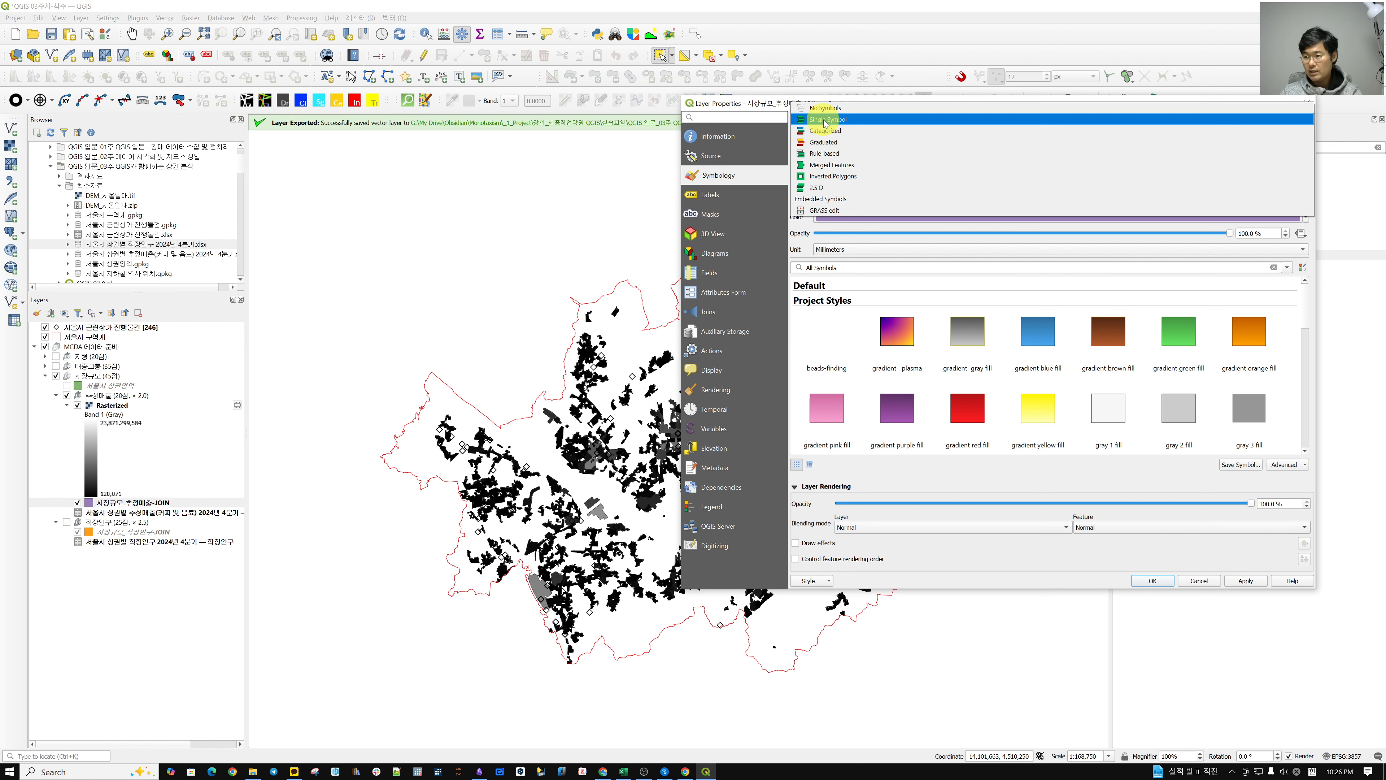
left_click(846, 143)
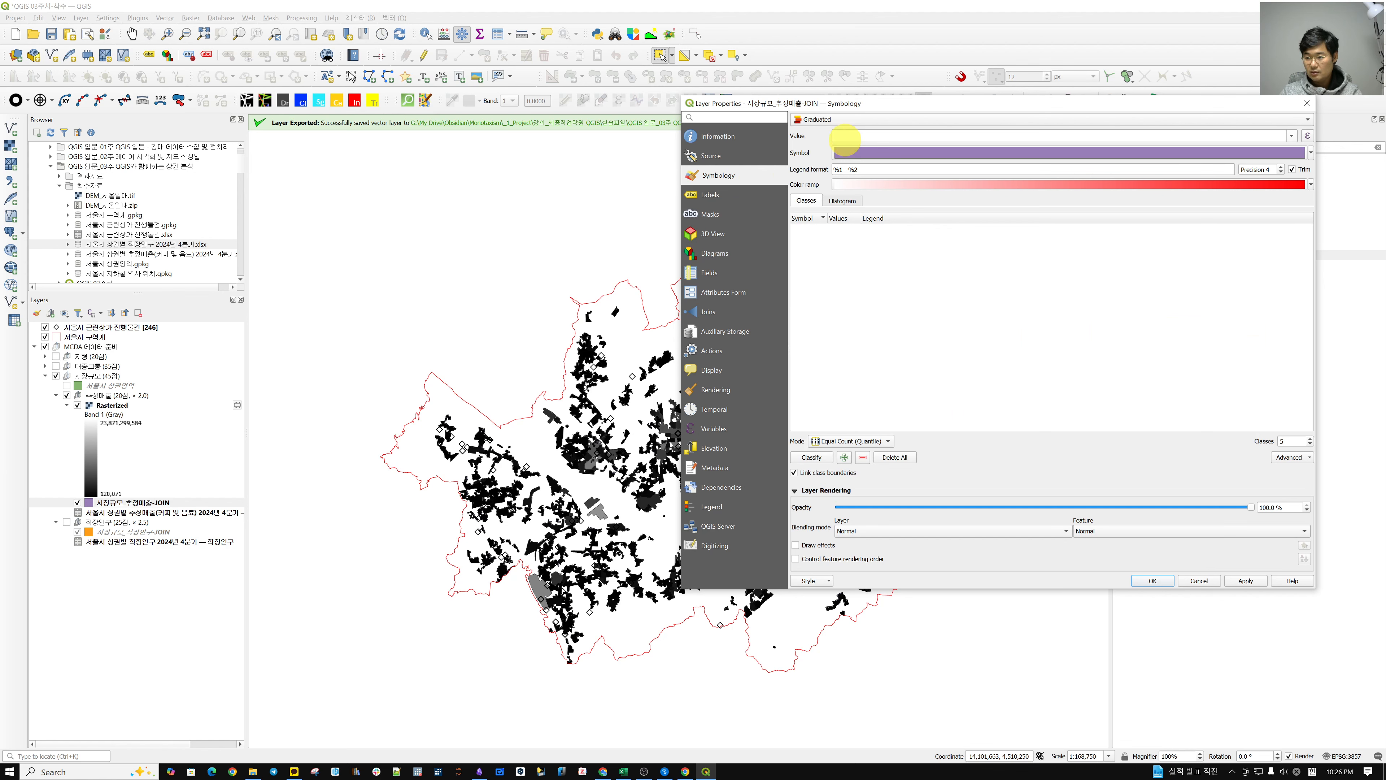
left_click(1291, 136)
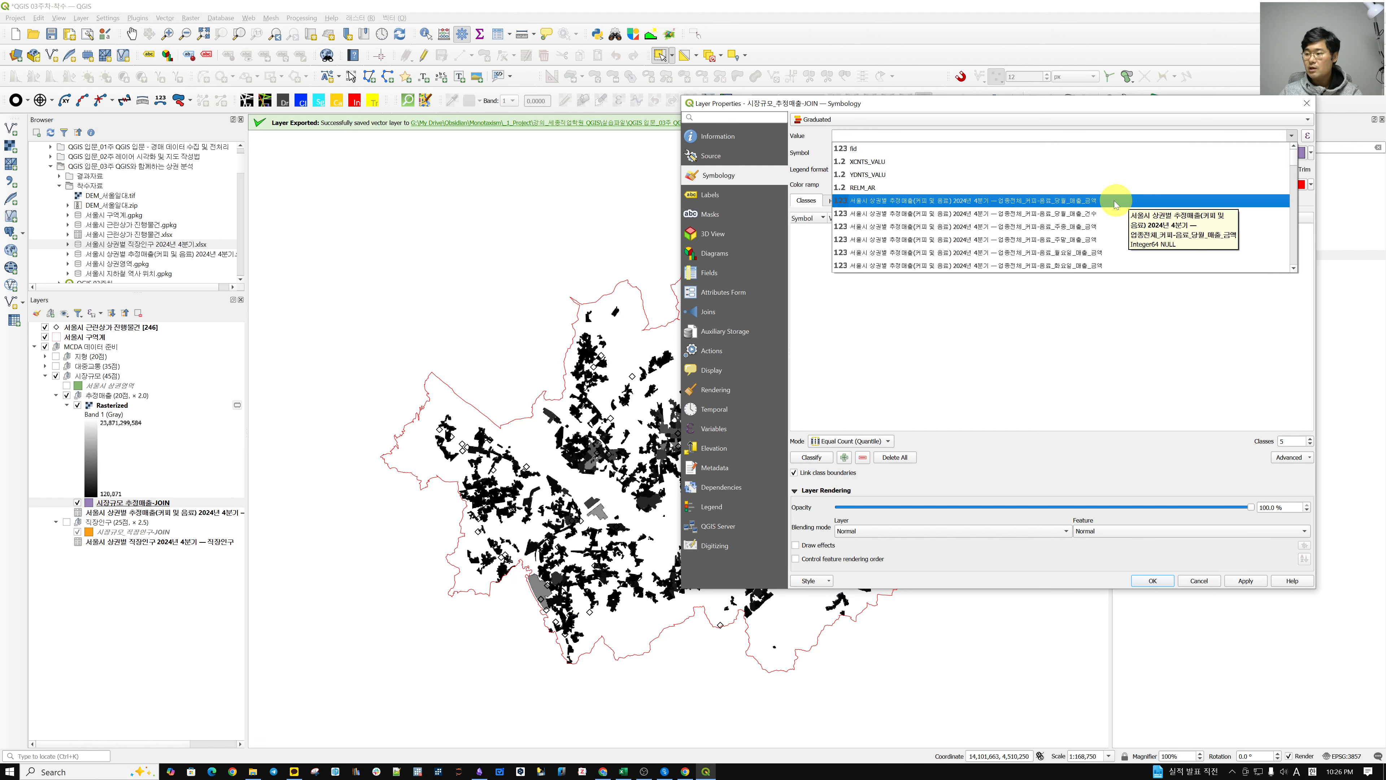
left_click(1093, 201)
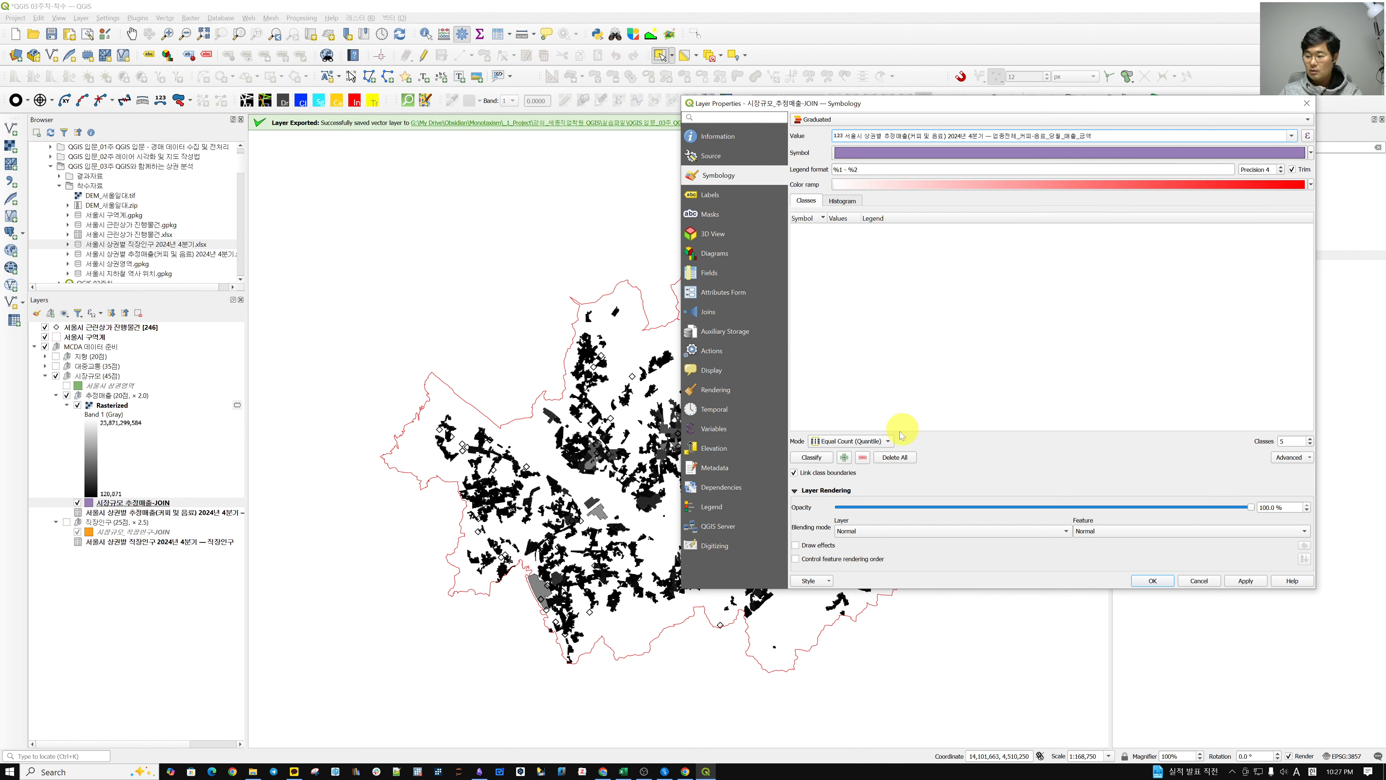
Classify the sales values into 4 classes using the Equal Count (Quantile) mode
left_click(872, 442)
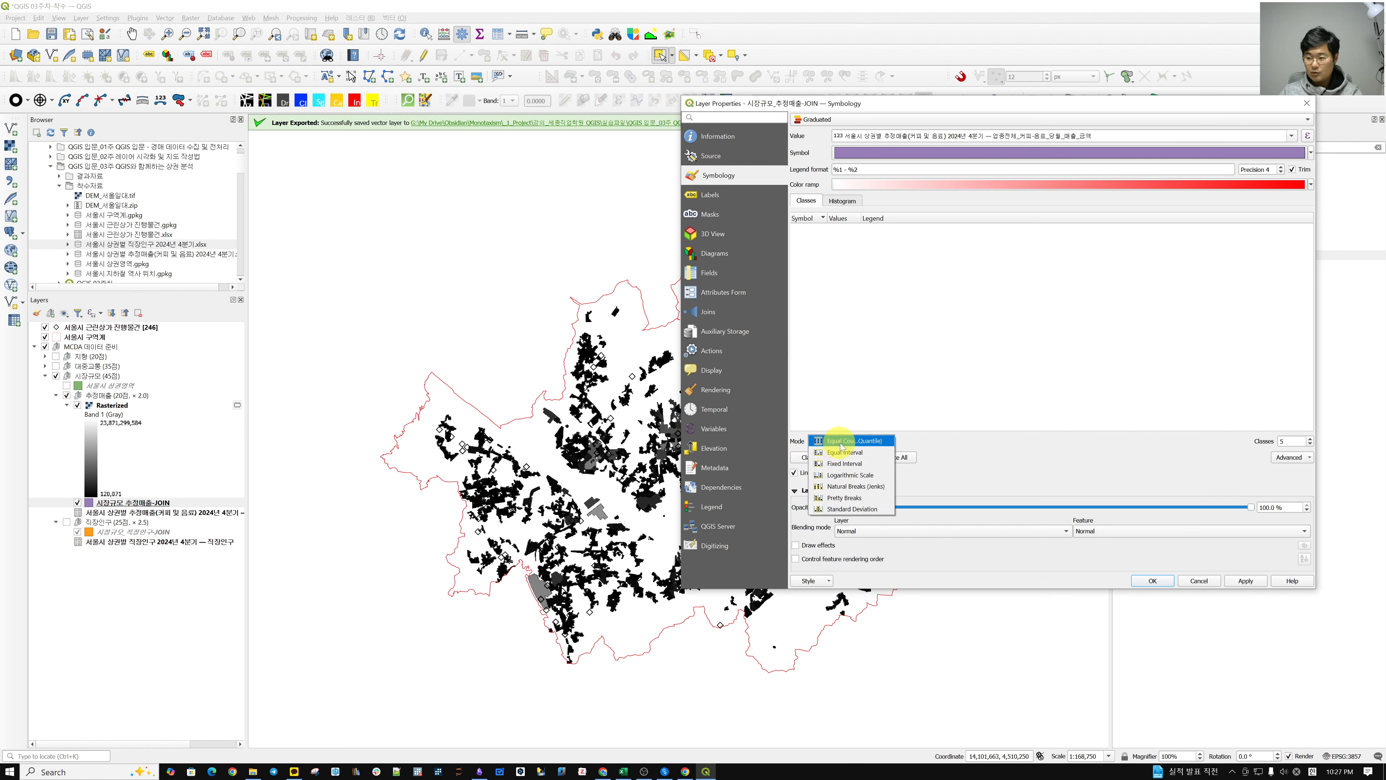
left_click(875, 441)
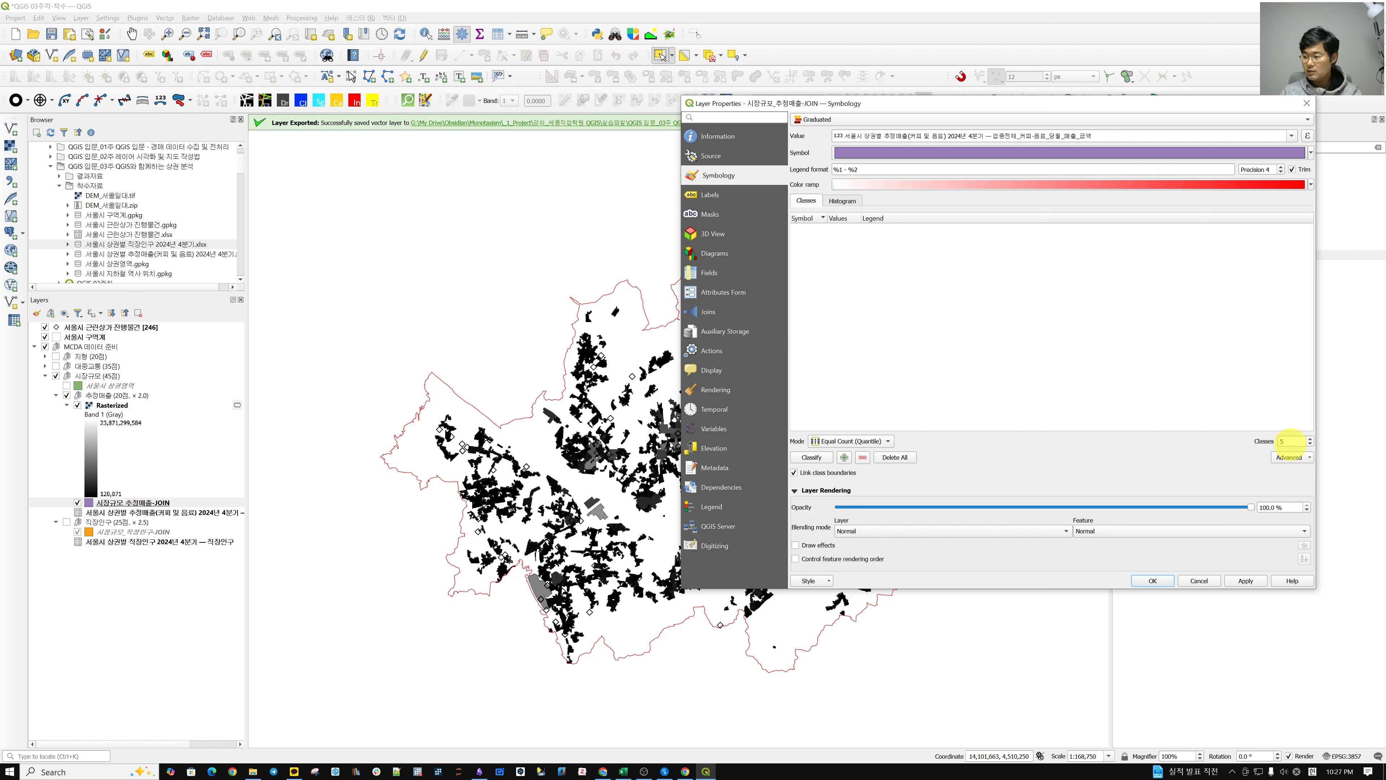
double_click(1293, 441)
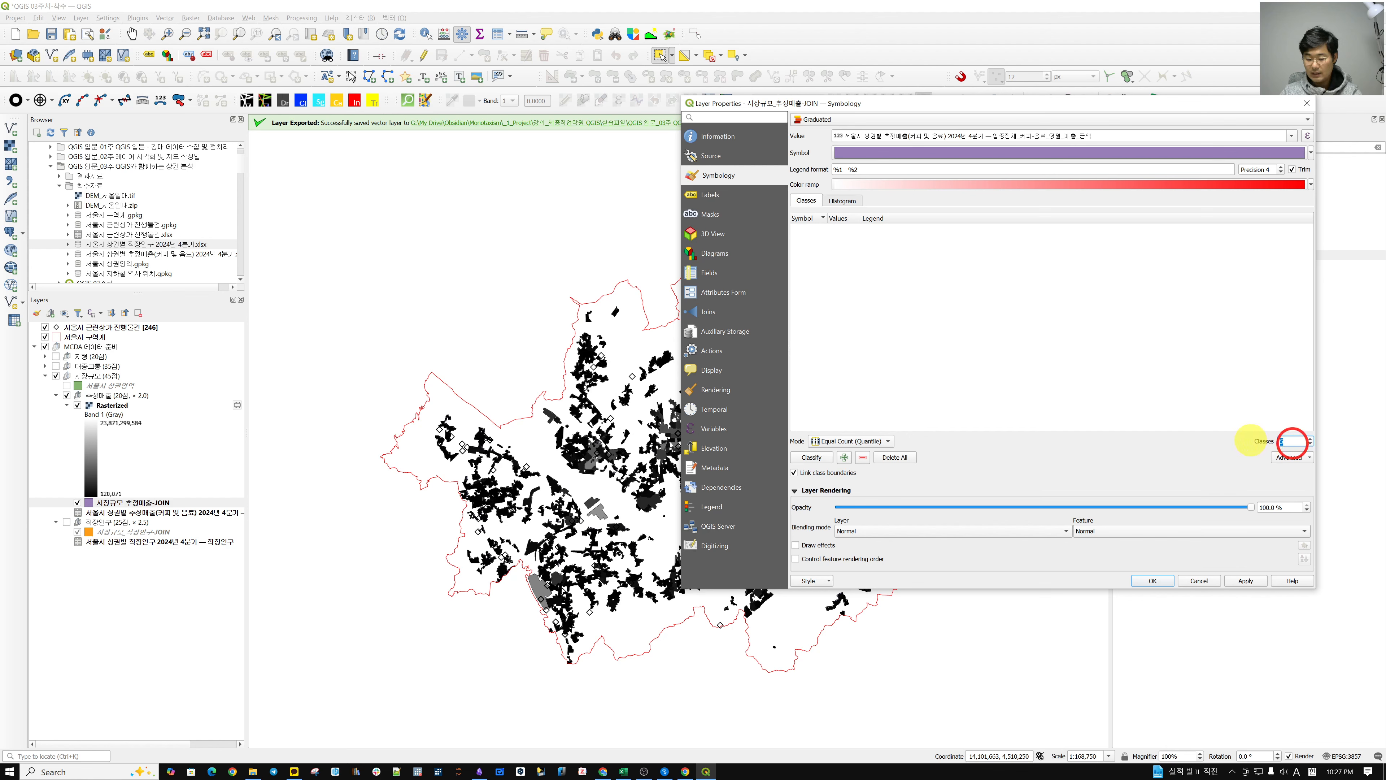
type("4")
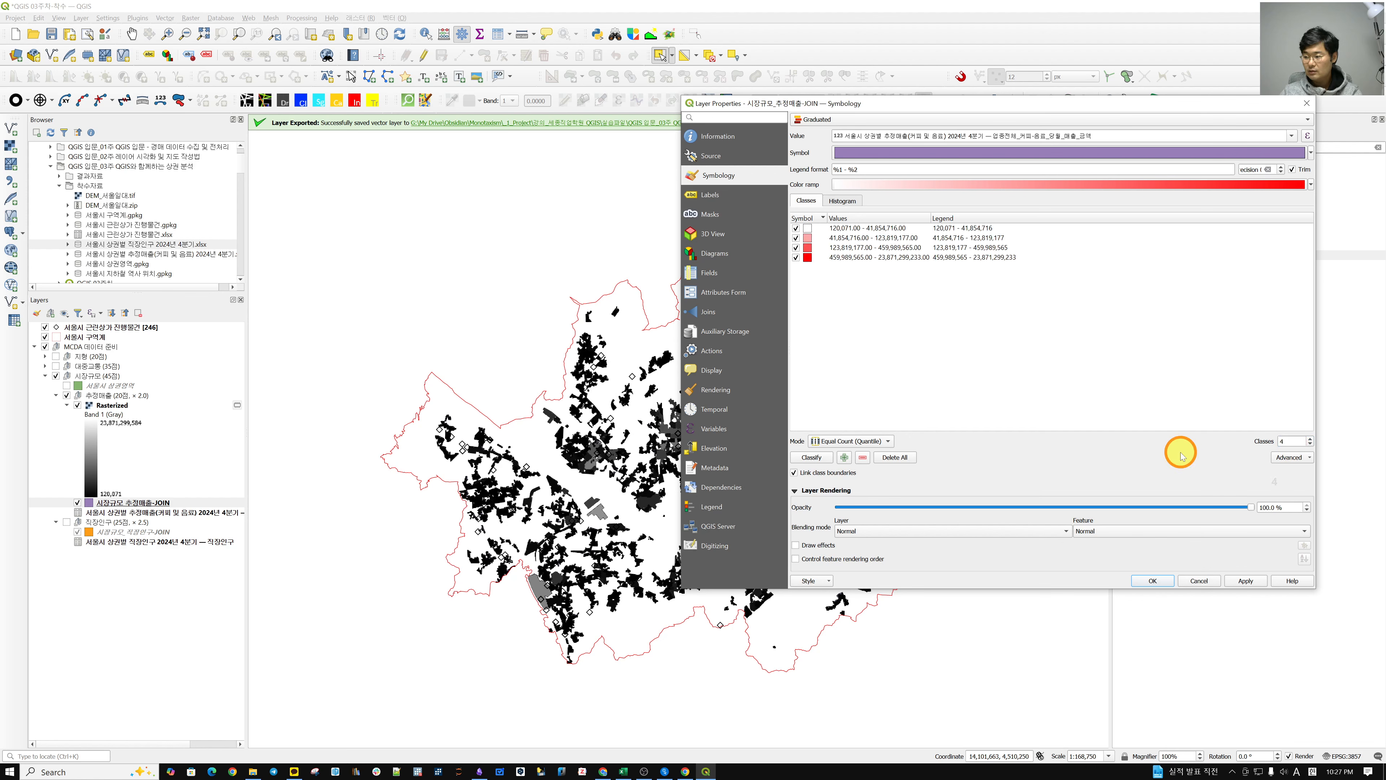
left_click(817, 458)
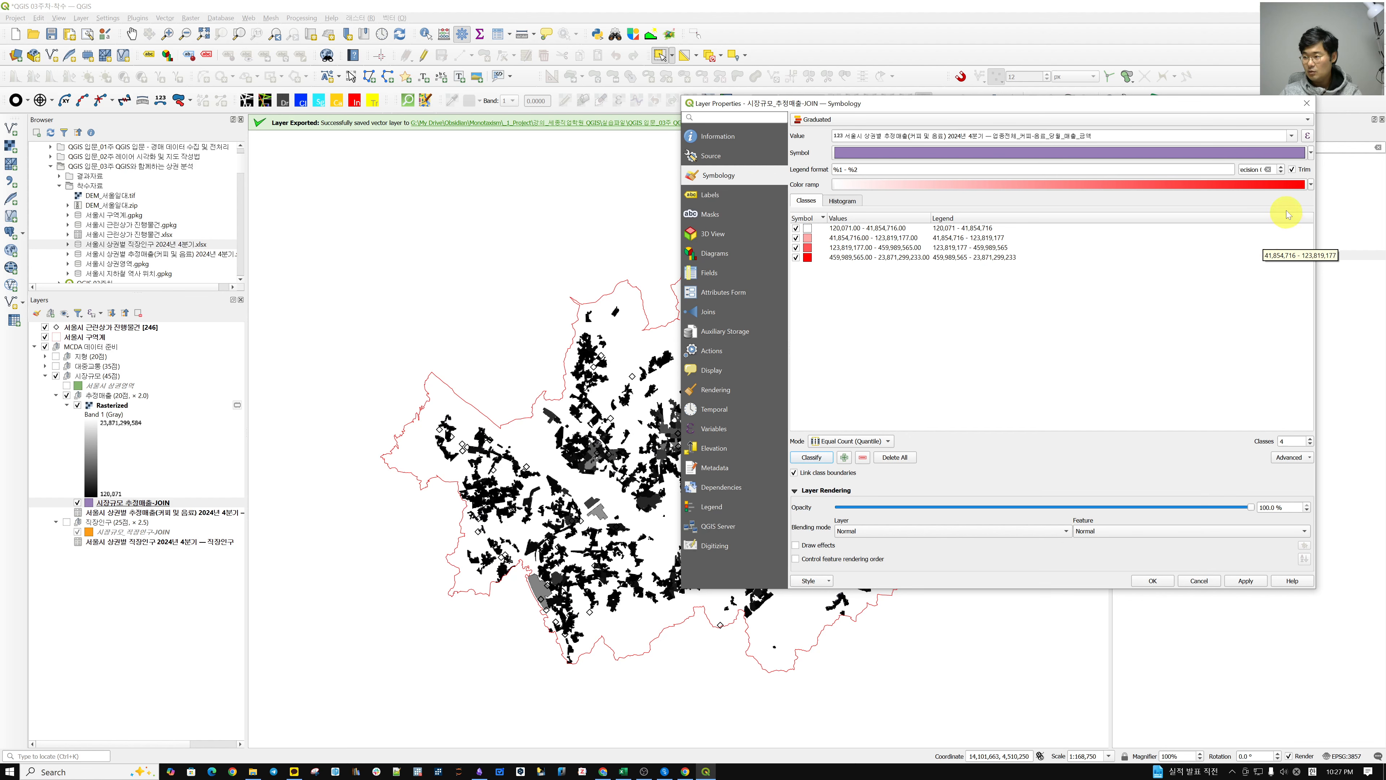
Apply the Spectral color ramp to the sales classes, accept the layer properties and hide the Rasterized layer
left_click(1309, 184)
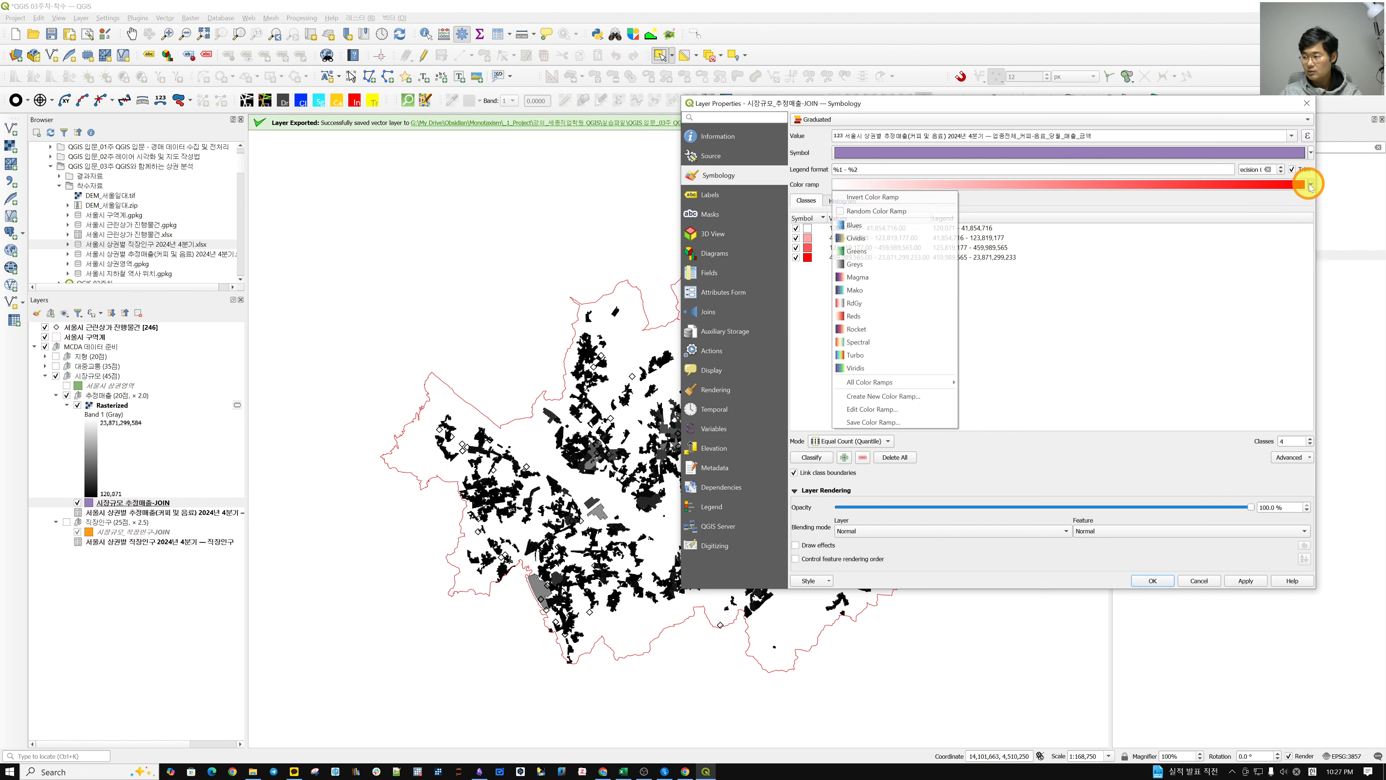
left_click(868, 342)
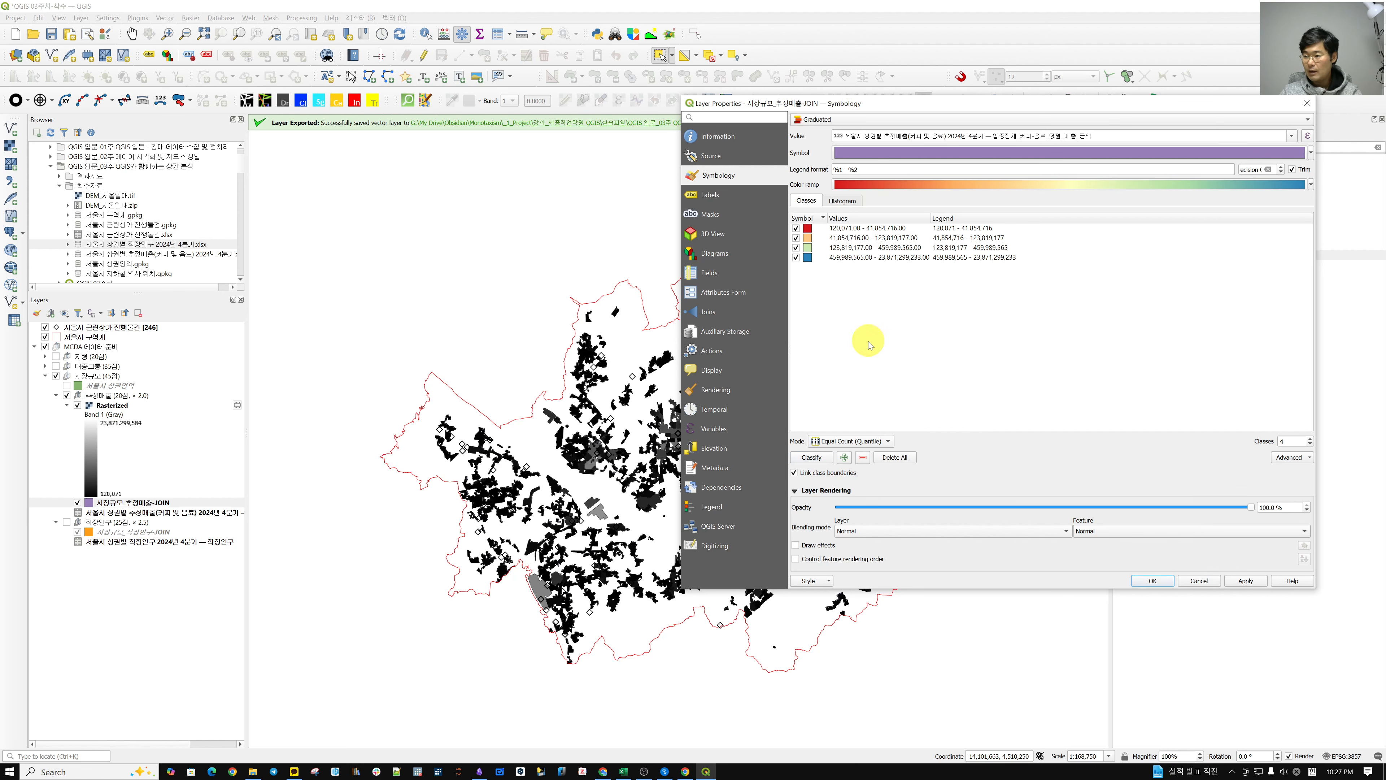
left_click(1252, 583)
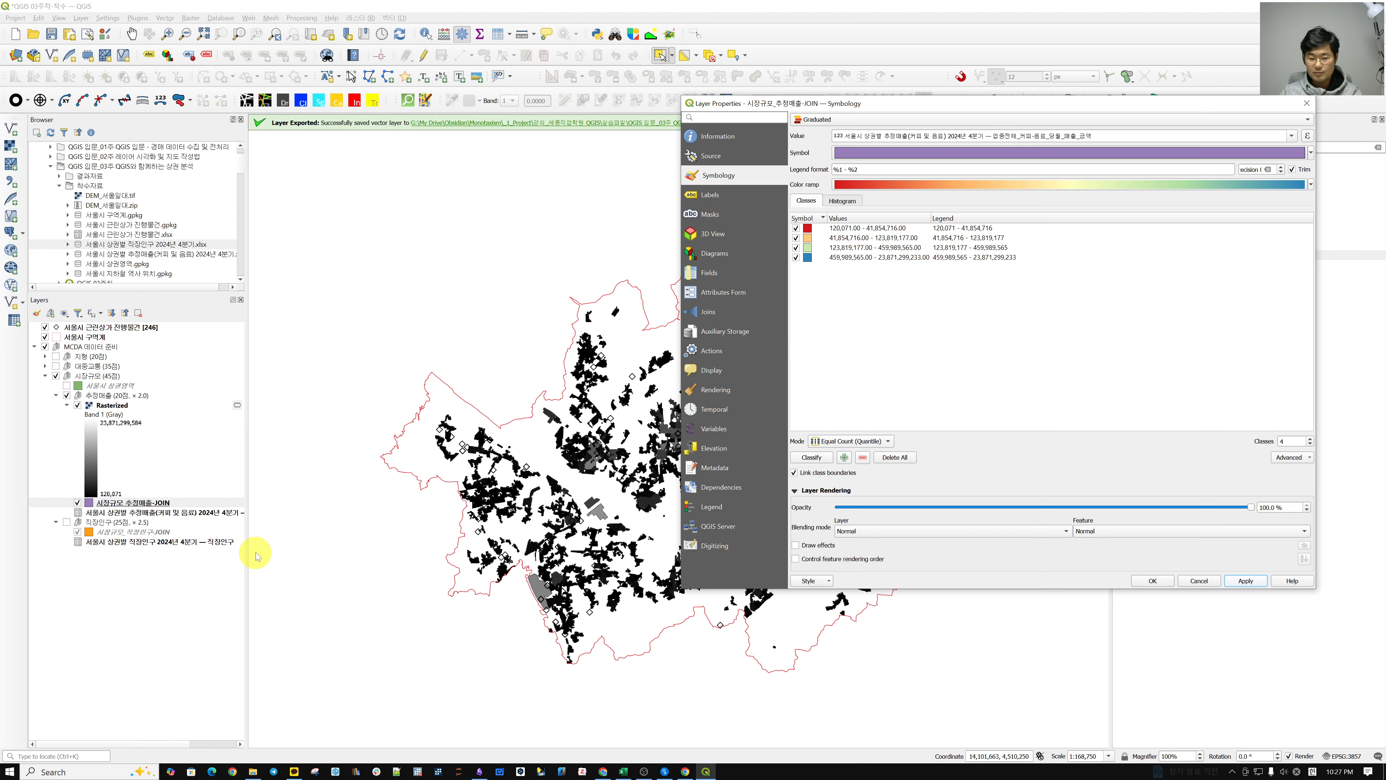
left_click(1152, 581)
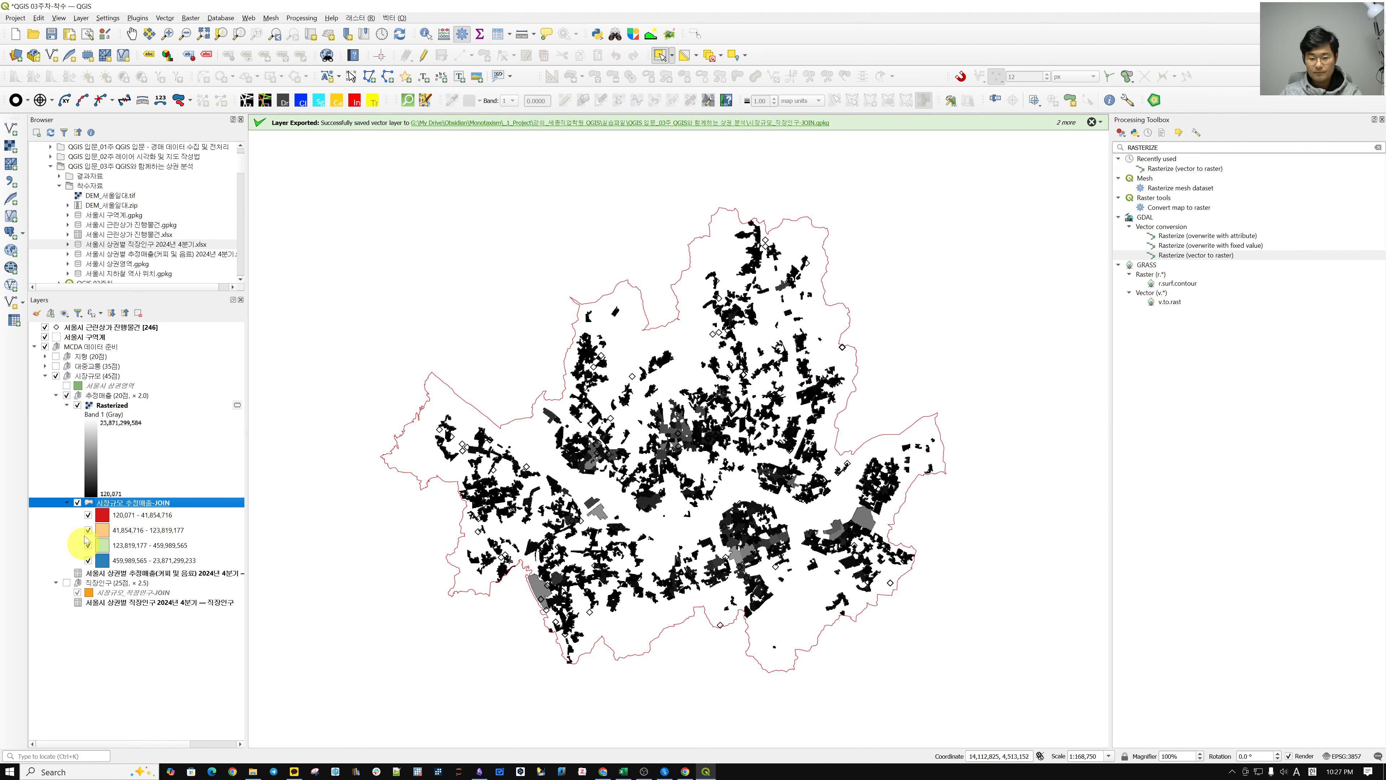
left_click(78, 405)
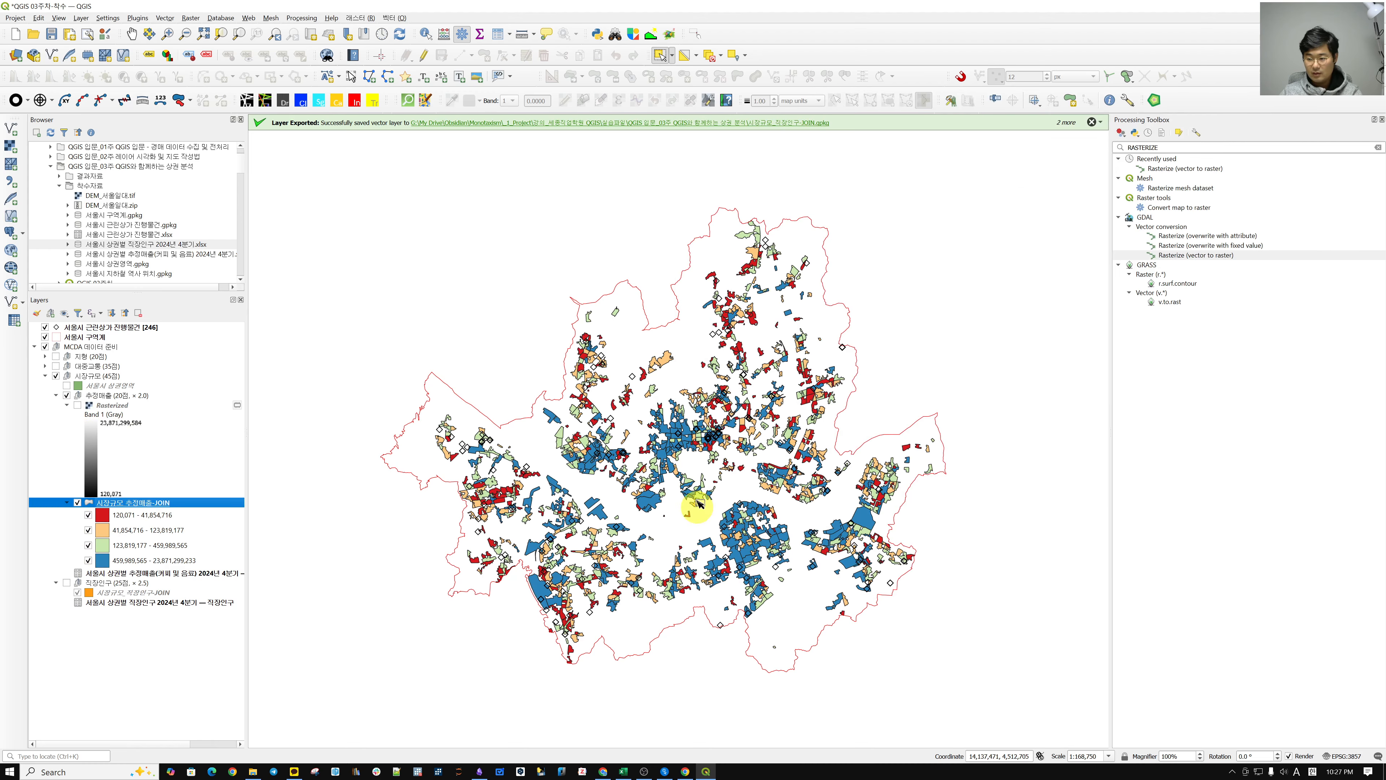
Examine how the four sales classes are distributed across Seoul's commercial areas and review their value ranges in the legend
scroll(693, 492, "up", 2)
left_click_drag(610, 495, 805, 488)
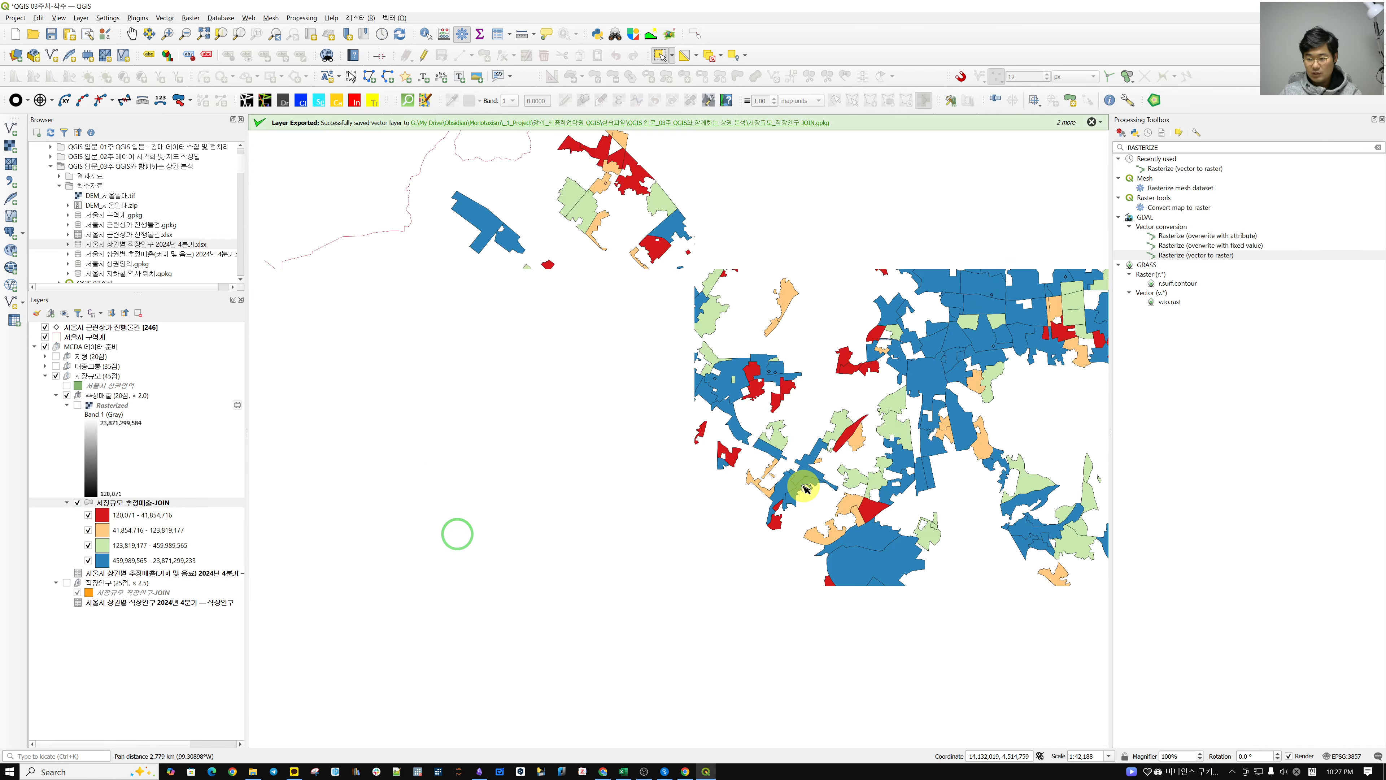
left_click_drag(557, 563, 696, 490)
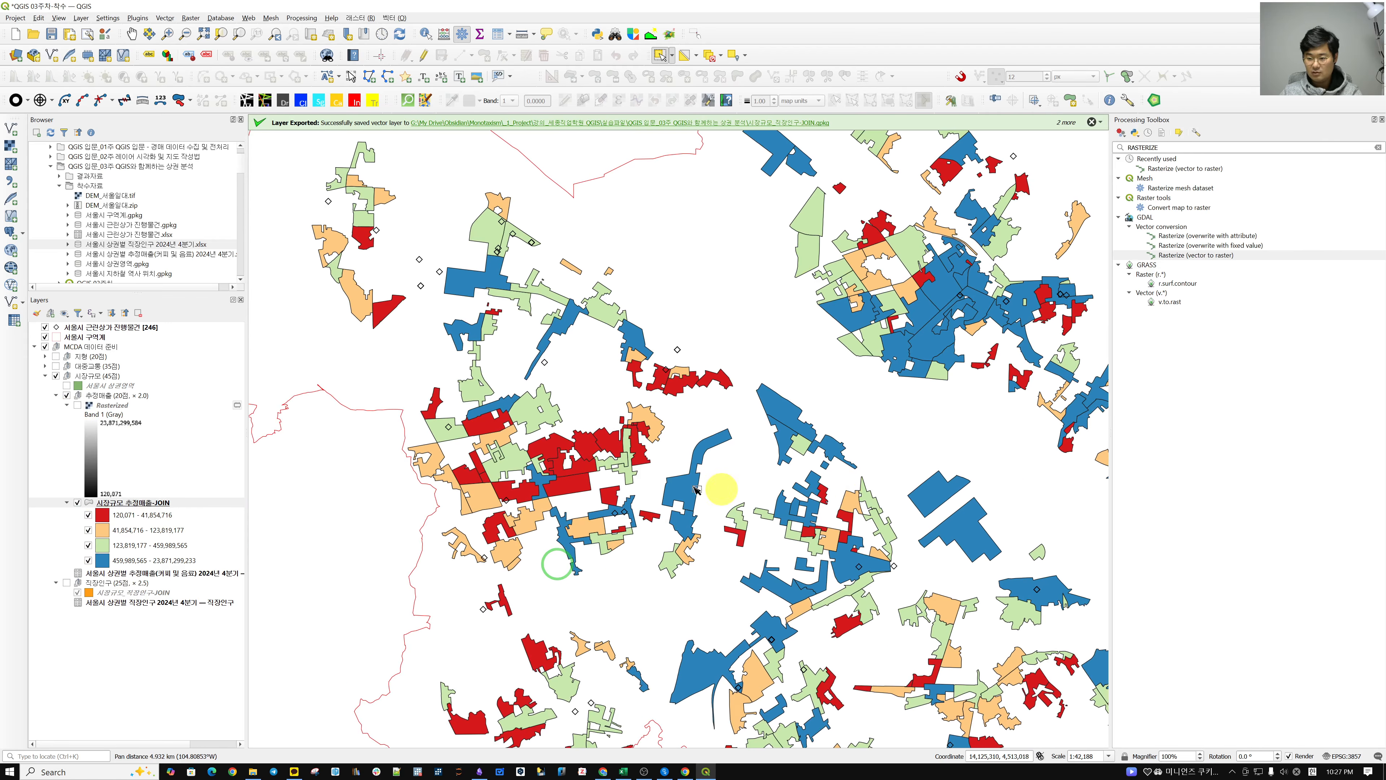
left_click_drag(942, 434, 598, 511)
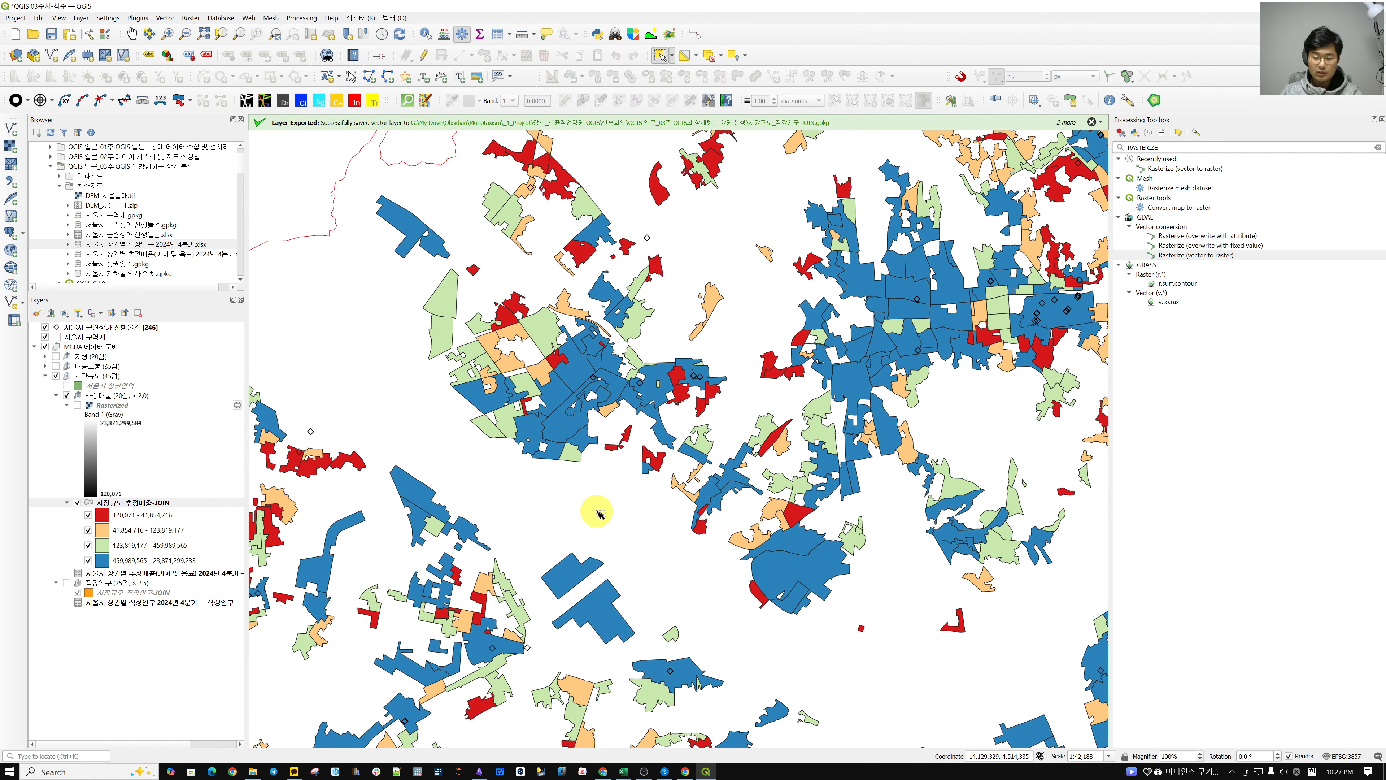
left_click_drag(919, 443, 584, 509)
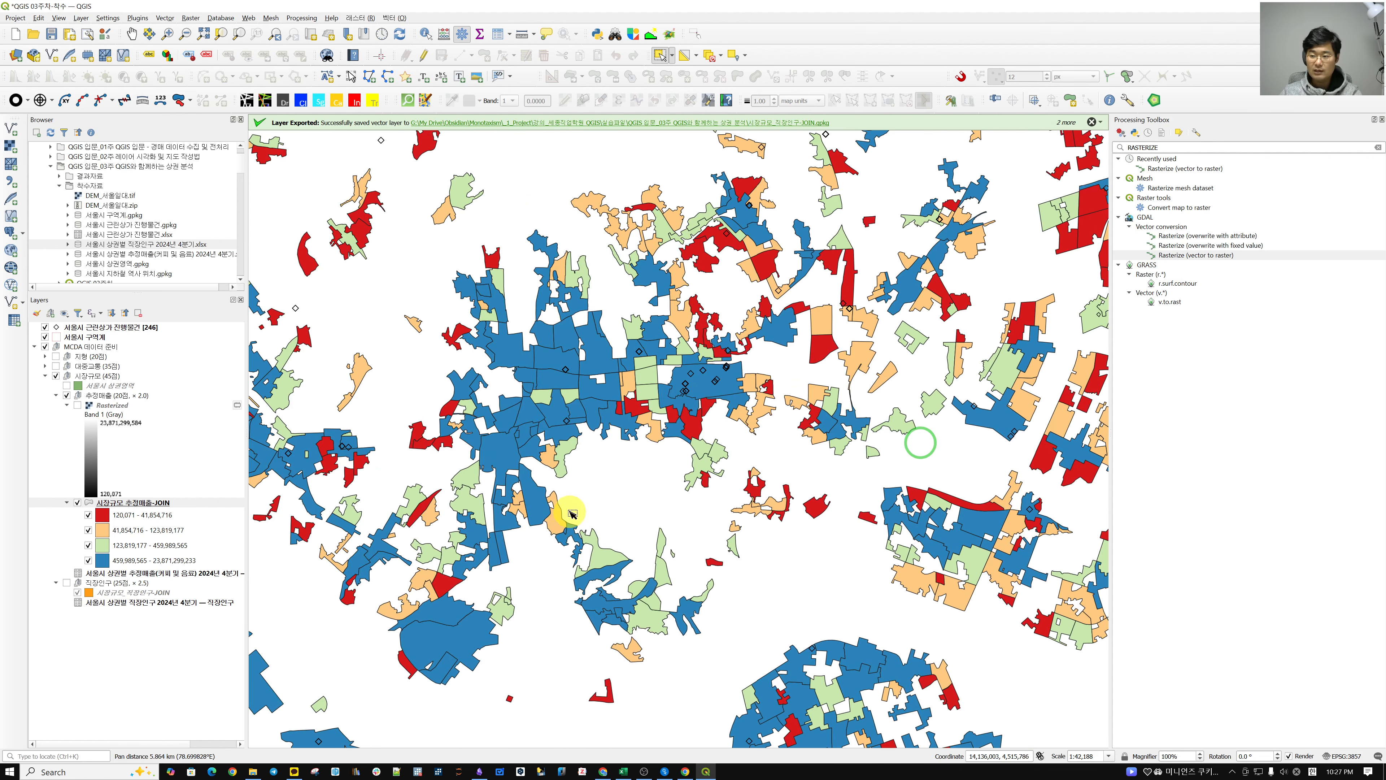
left_click_drag(507, 548, 659, 526)
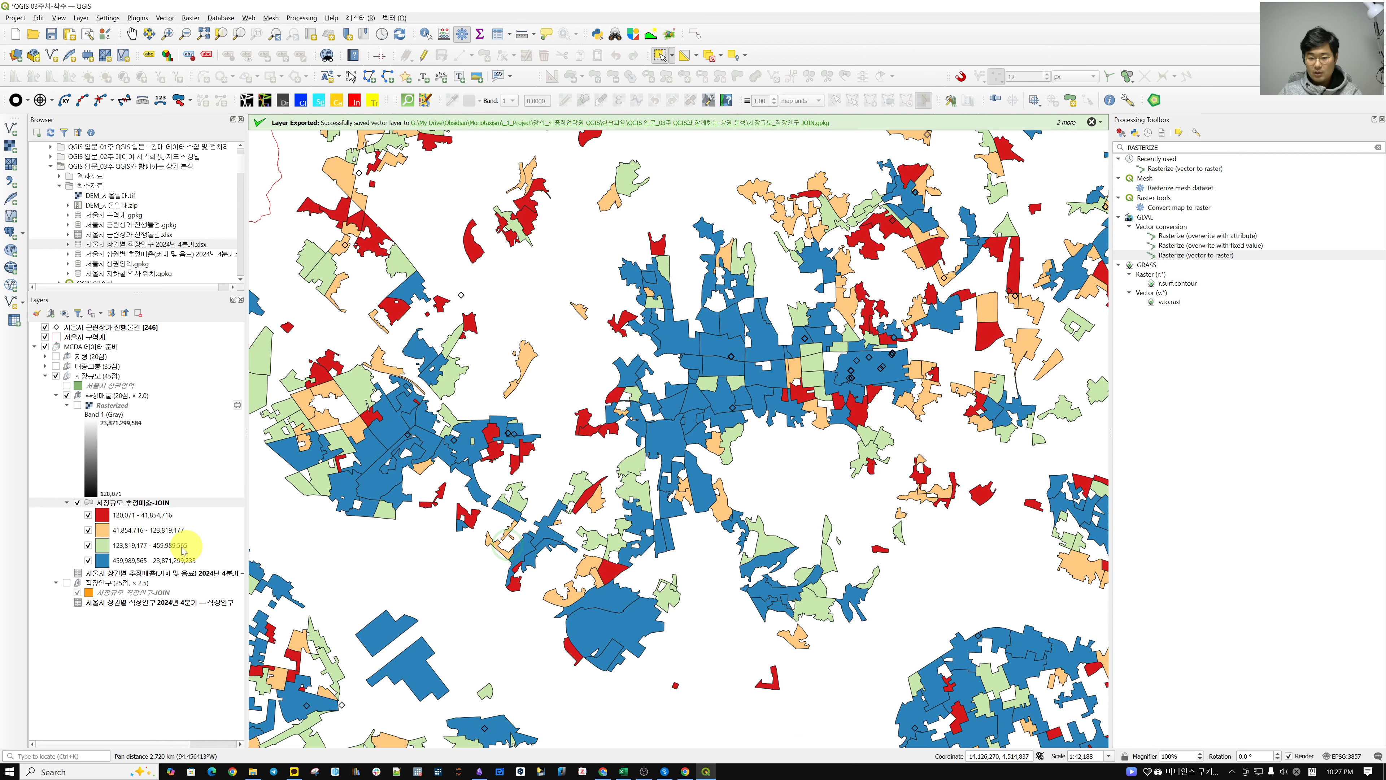
left_click(135, 408)
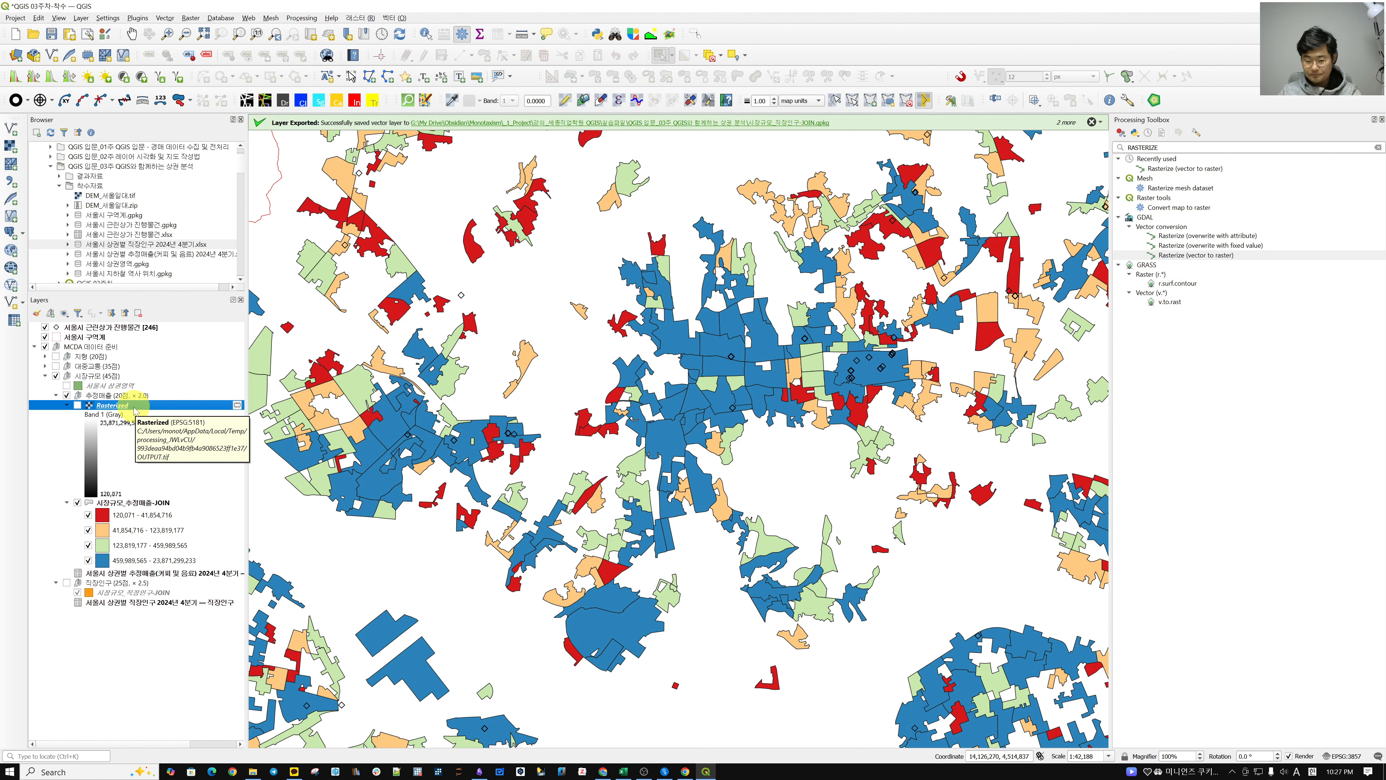
left_click(152, 514)
left_click(158, 530)
left_click(166, 545)
left_click(176, 561)
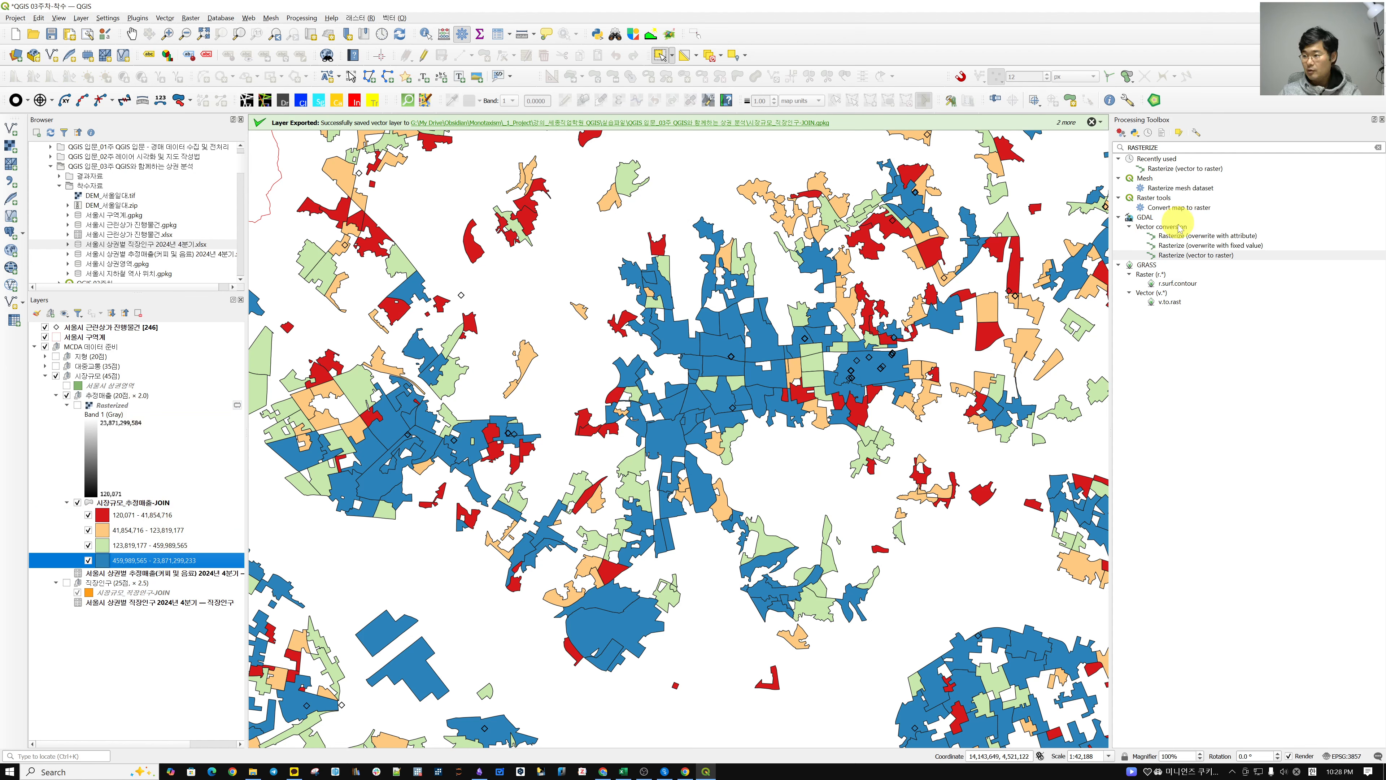
double_click(1220, 255)
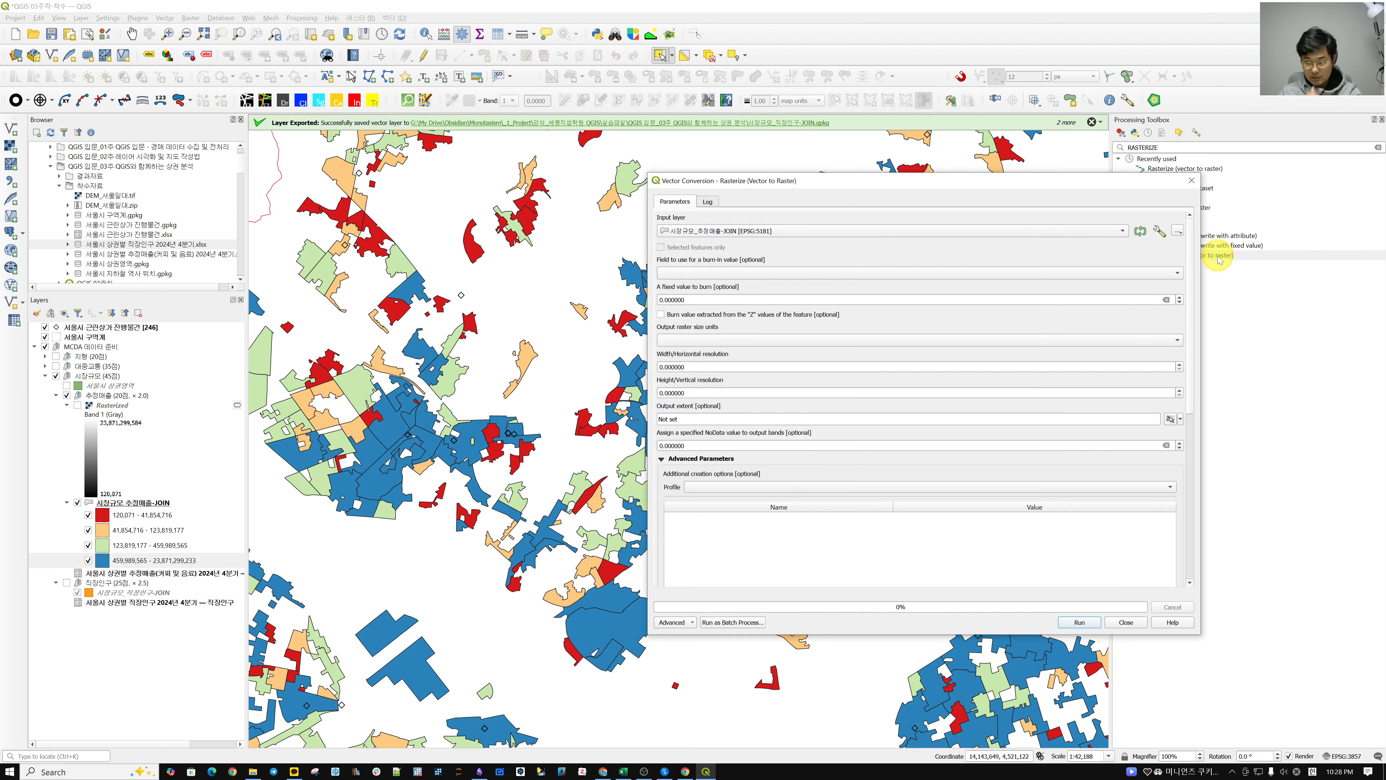
left_click_drag(986, 188, 794, 196)
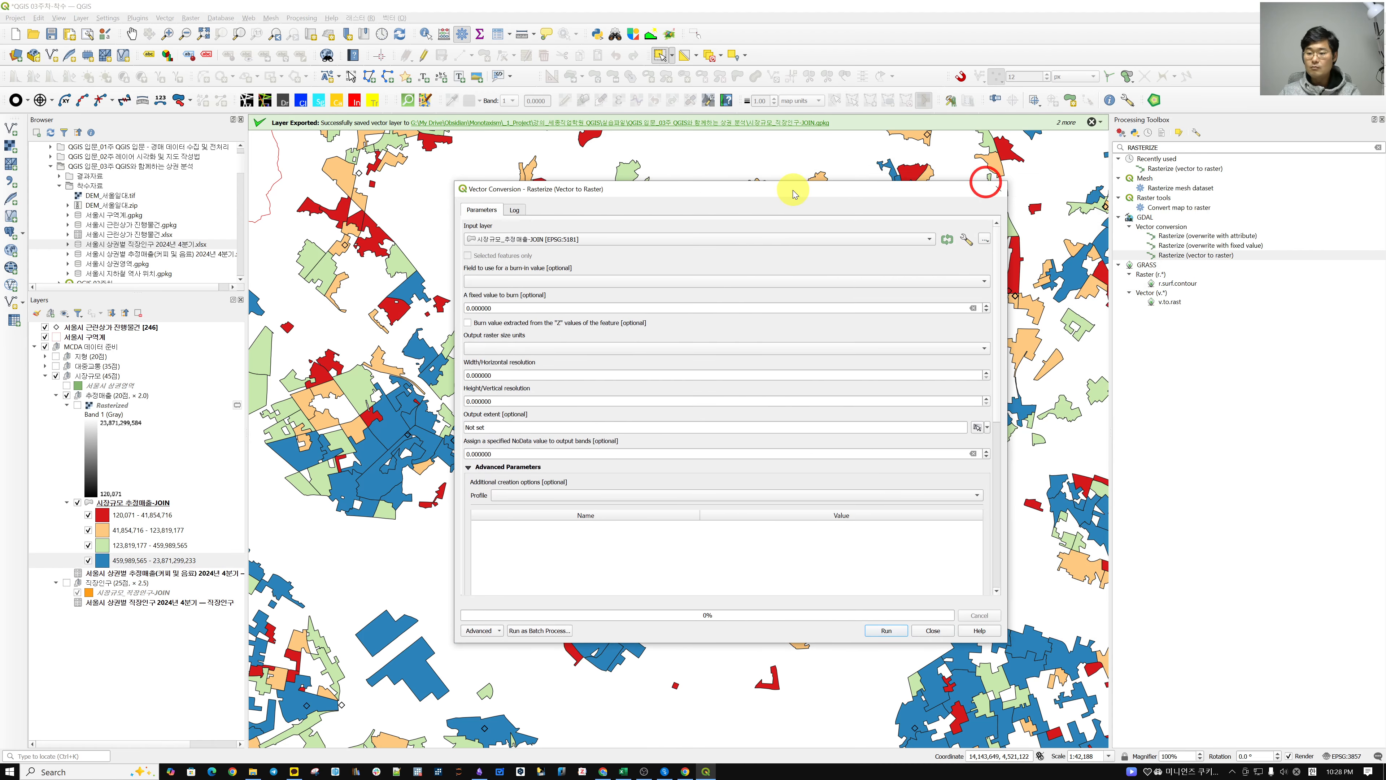
left_click(999, 188)
Search the processing tools for RECLASSIFY, open Reclassify by table and check the rasters available as input
double_click(1167, 149)
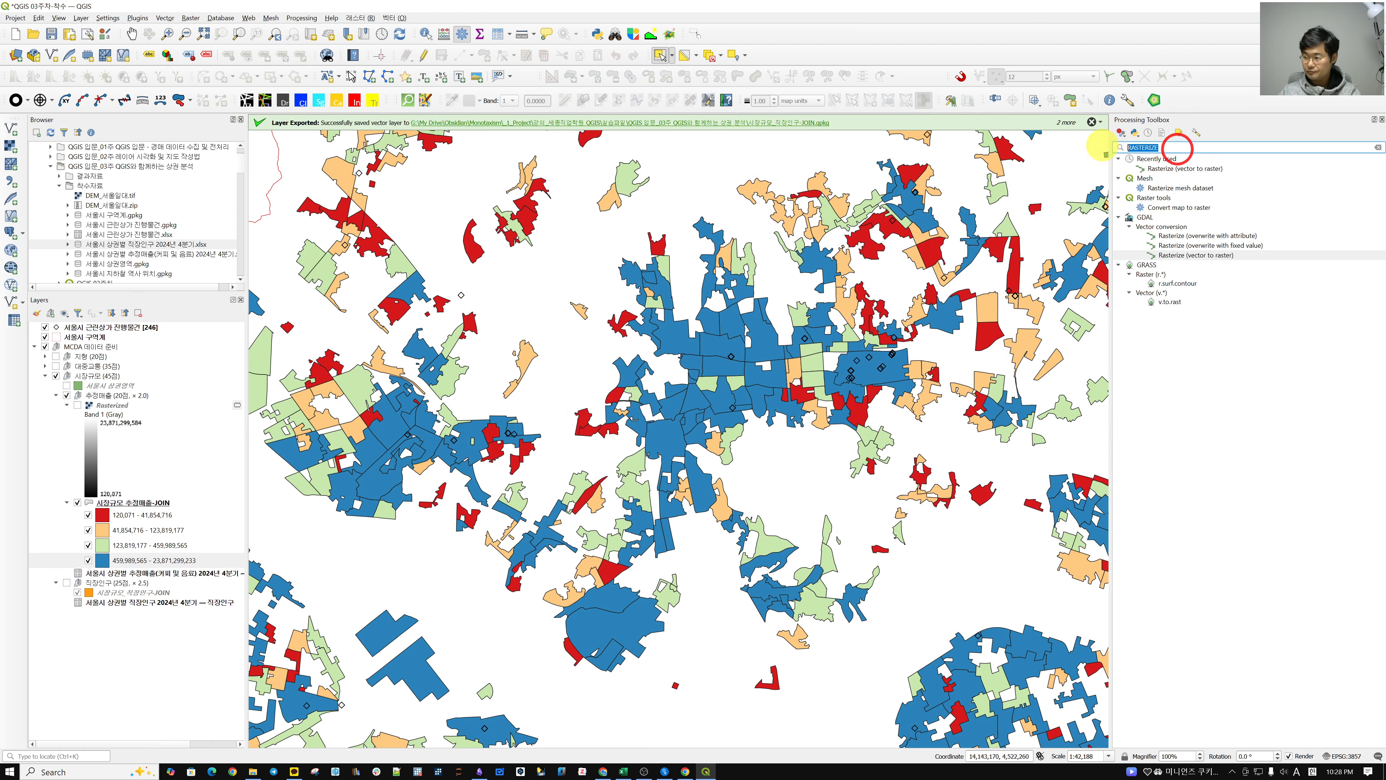
type("REC")
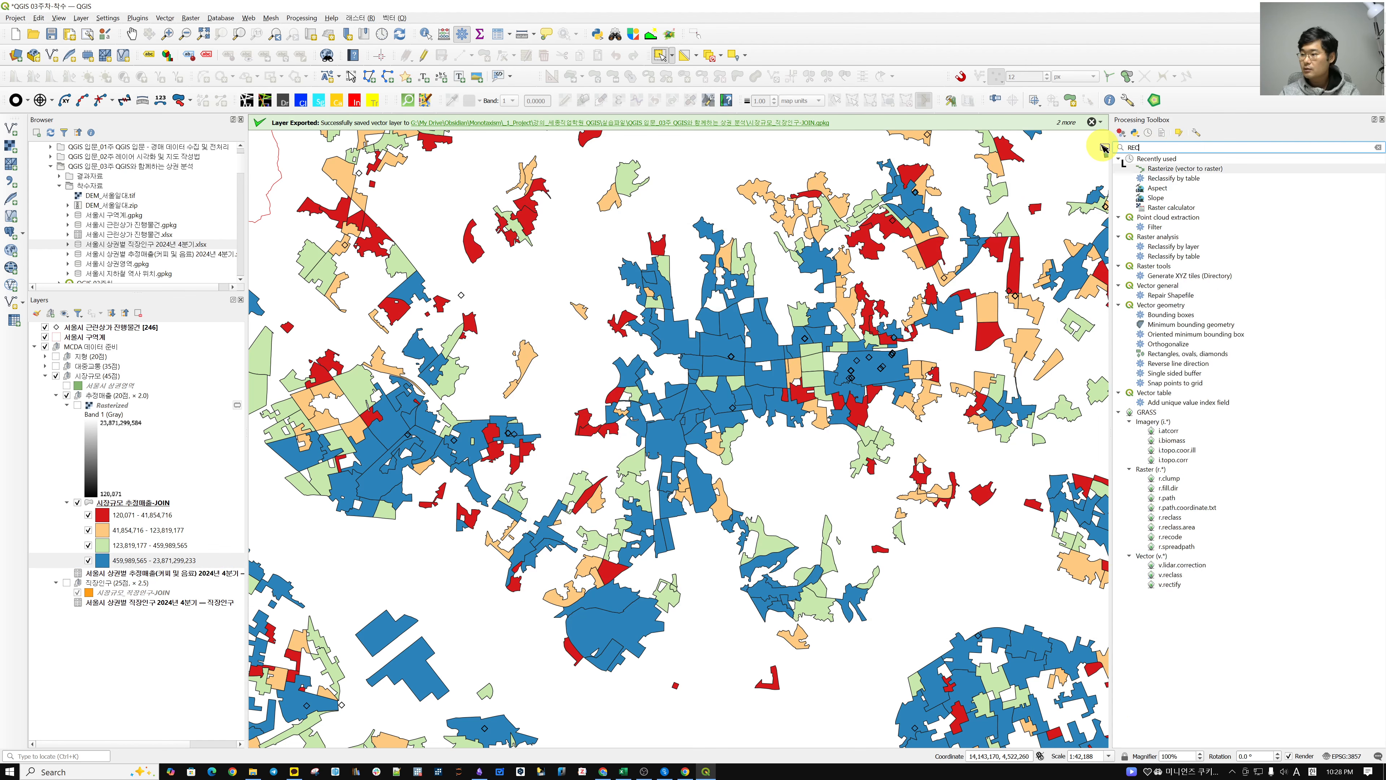
type("LASSIF")
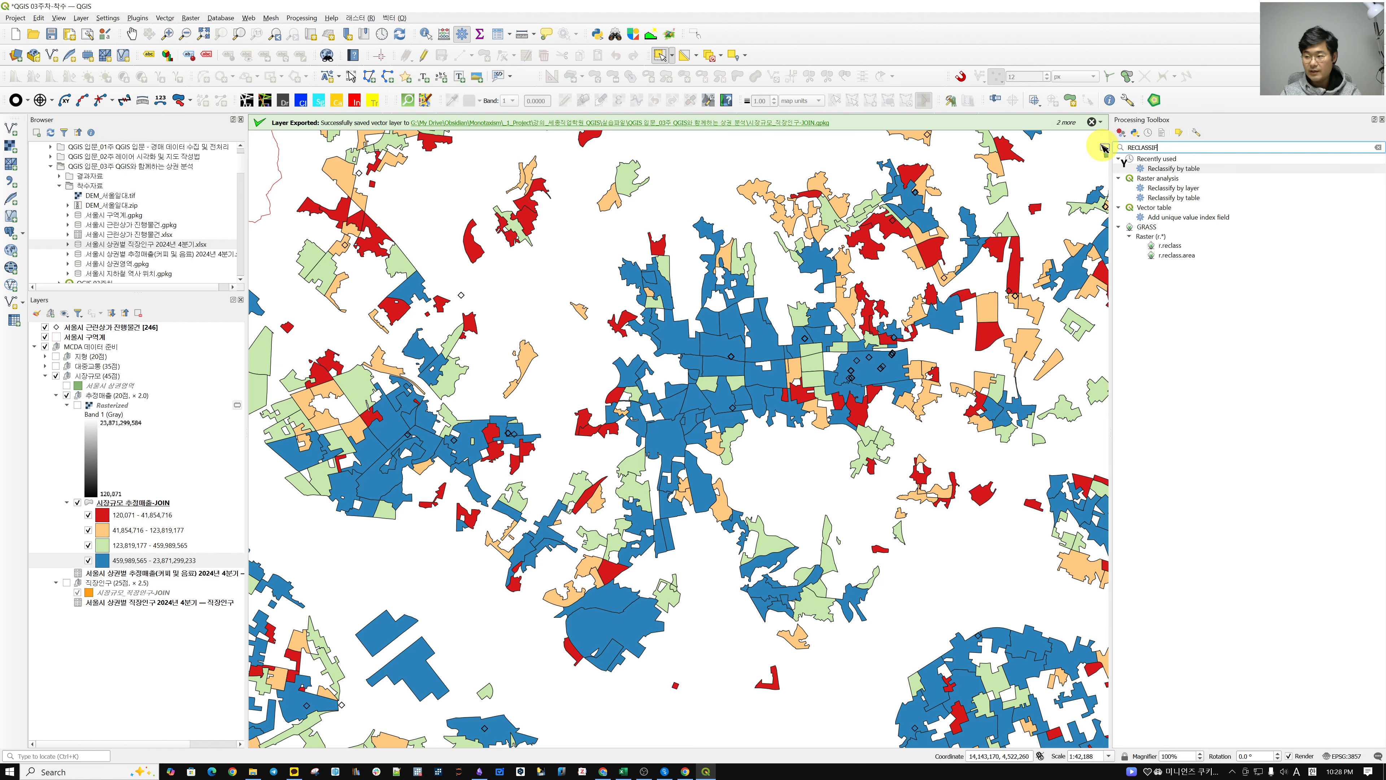
type("Y")
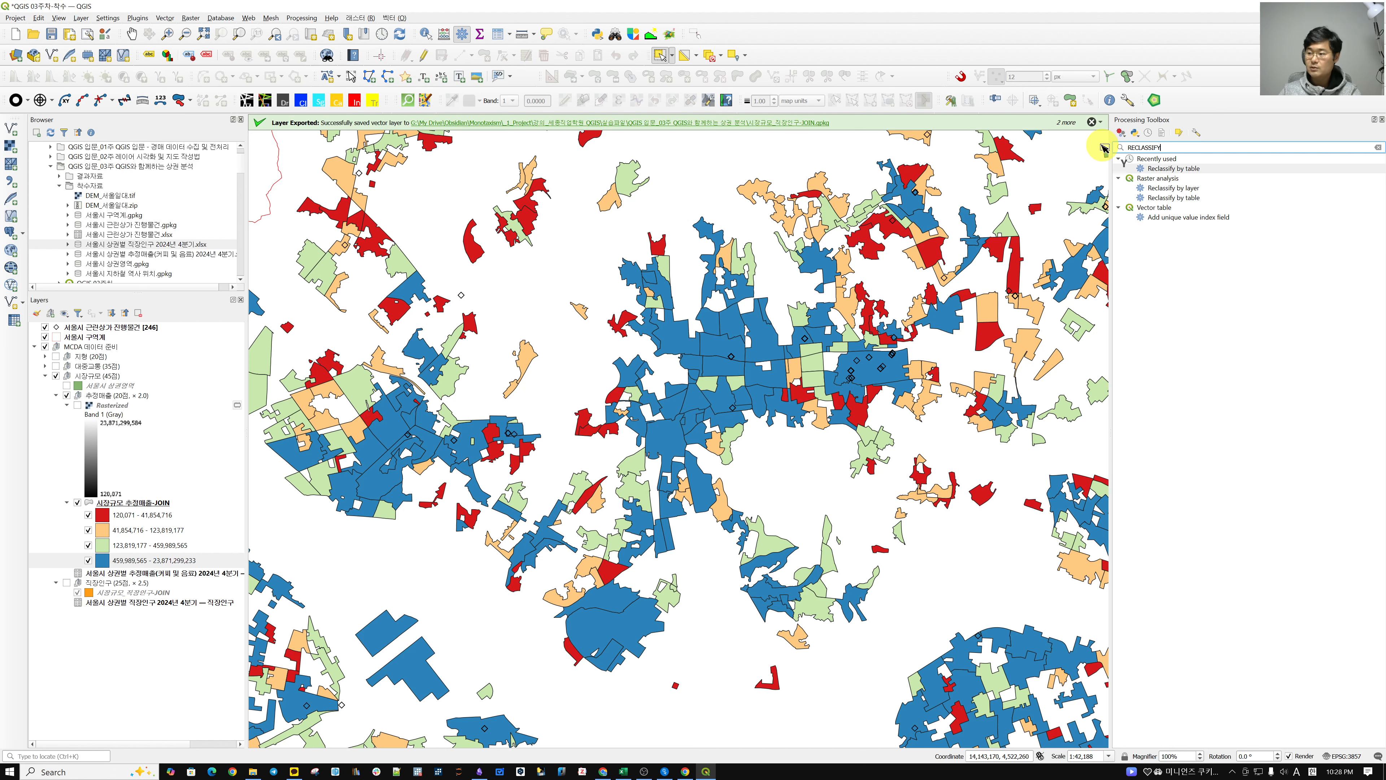
double_click(1195, 199)
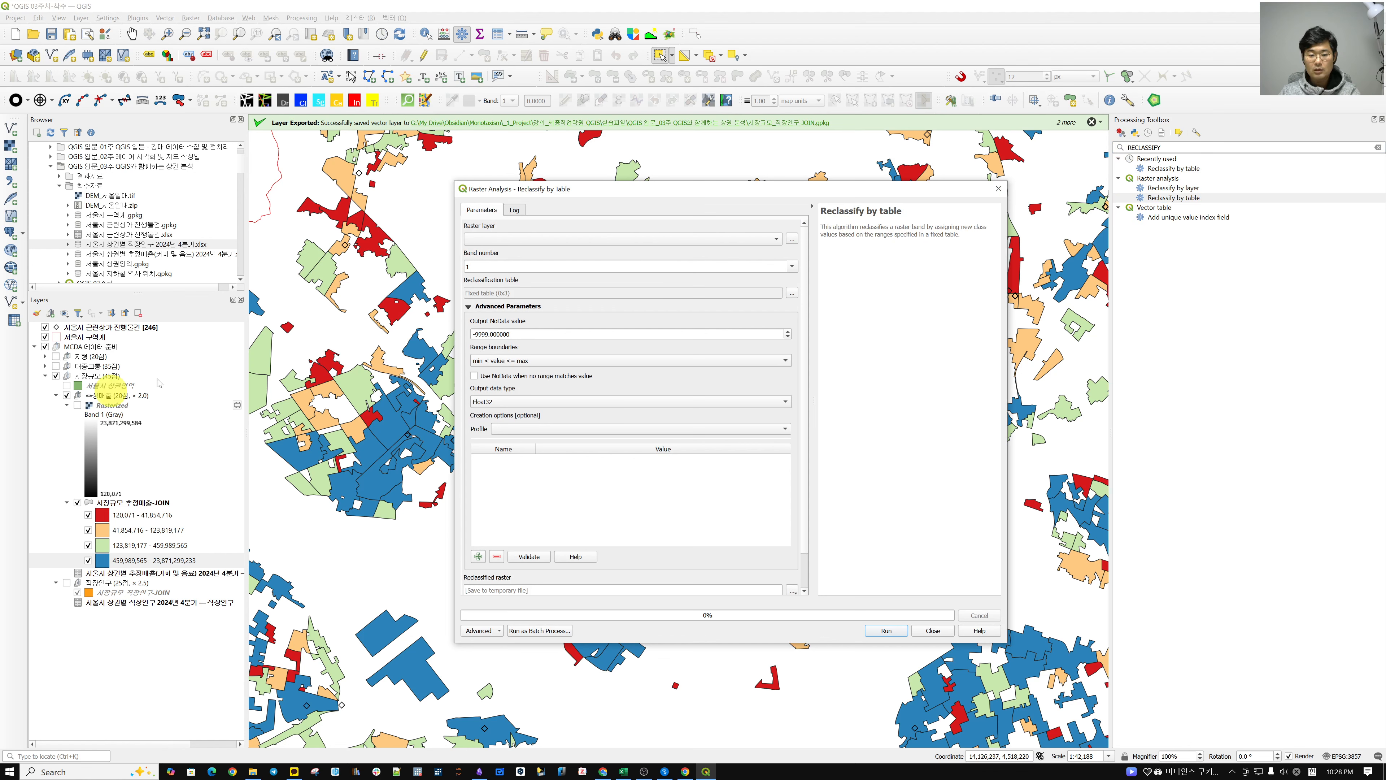
left_click(491, 239)
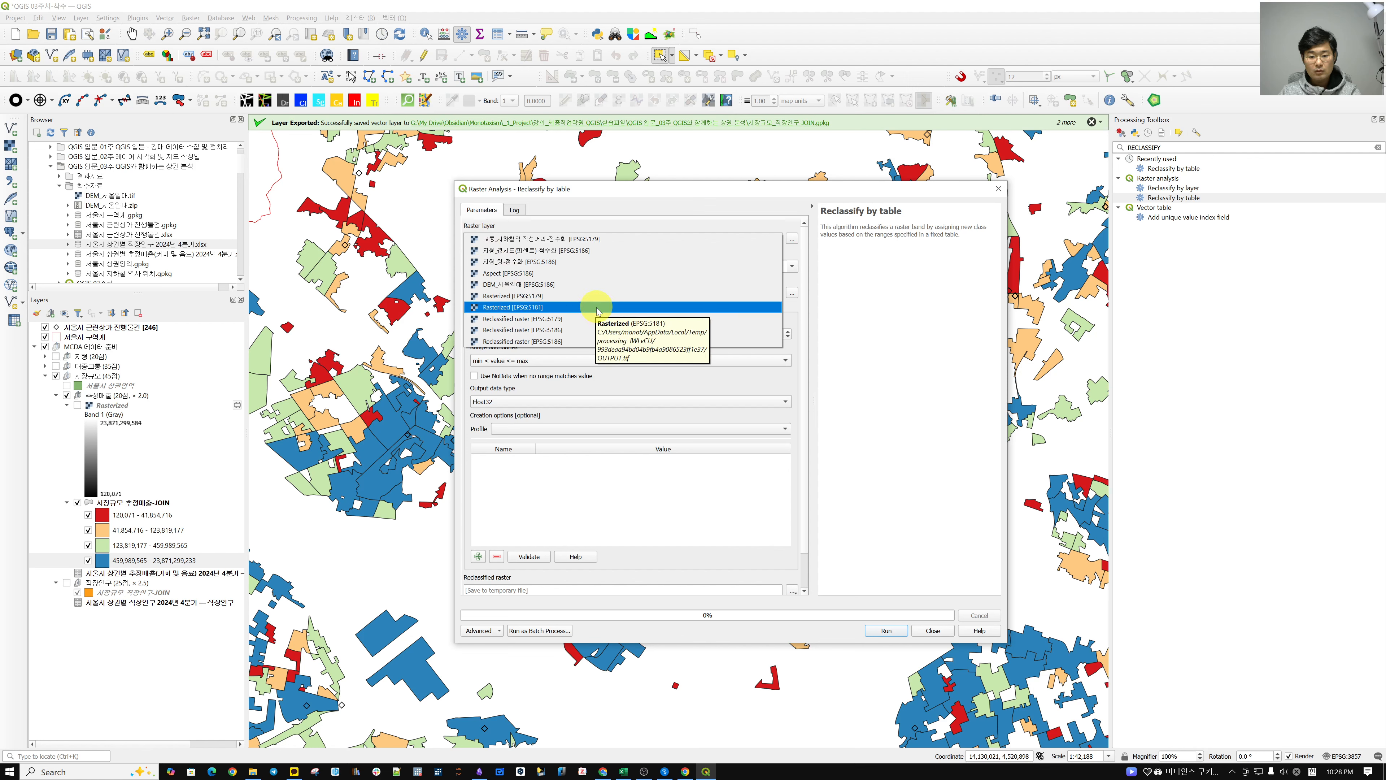
Remove the temporary Reclassified raster and Rasterized layers from the 지하철역 직선거리 group under 대중교통
left_click(106, 404)
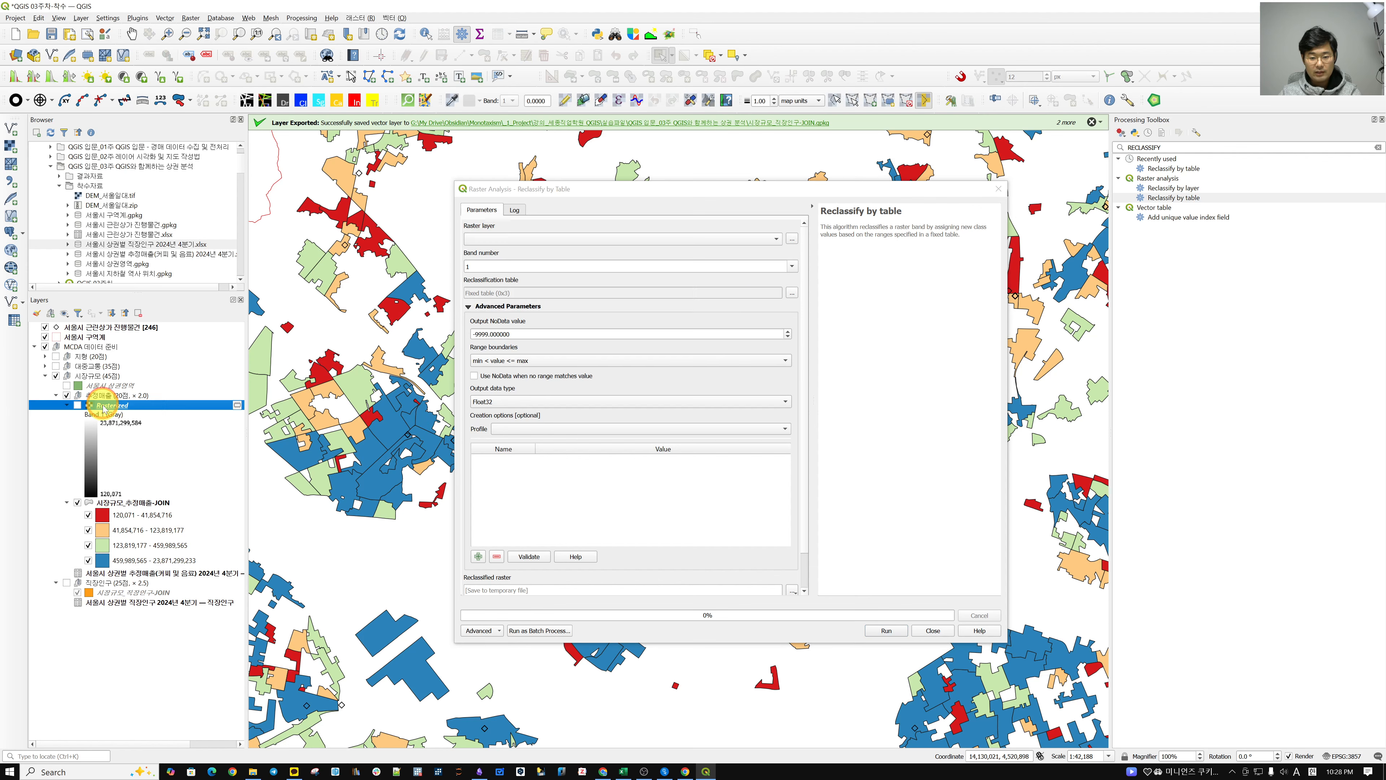
left_click(45, 365)
left_click(56, 376)
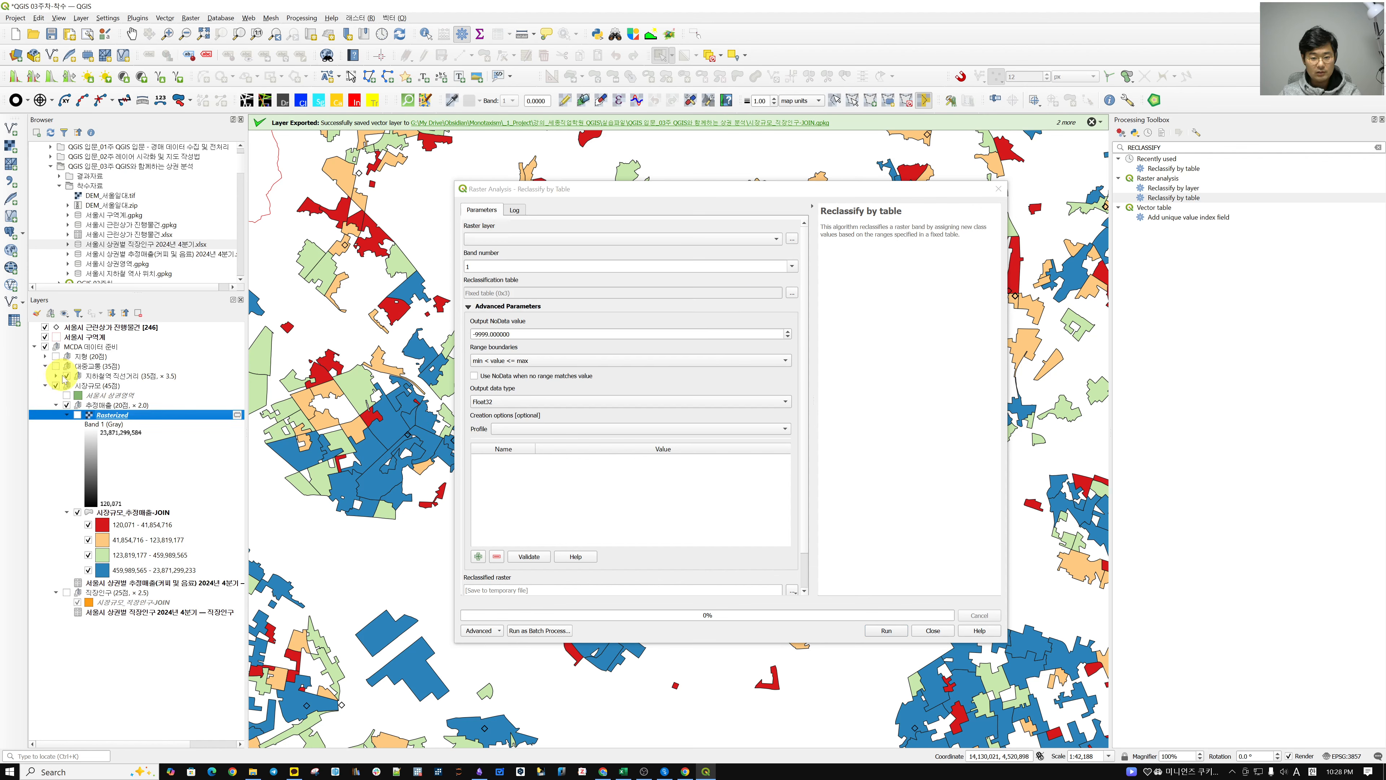
left_click(116, 463)
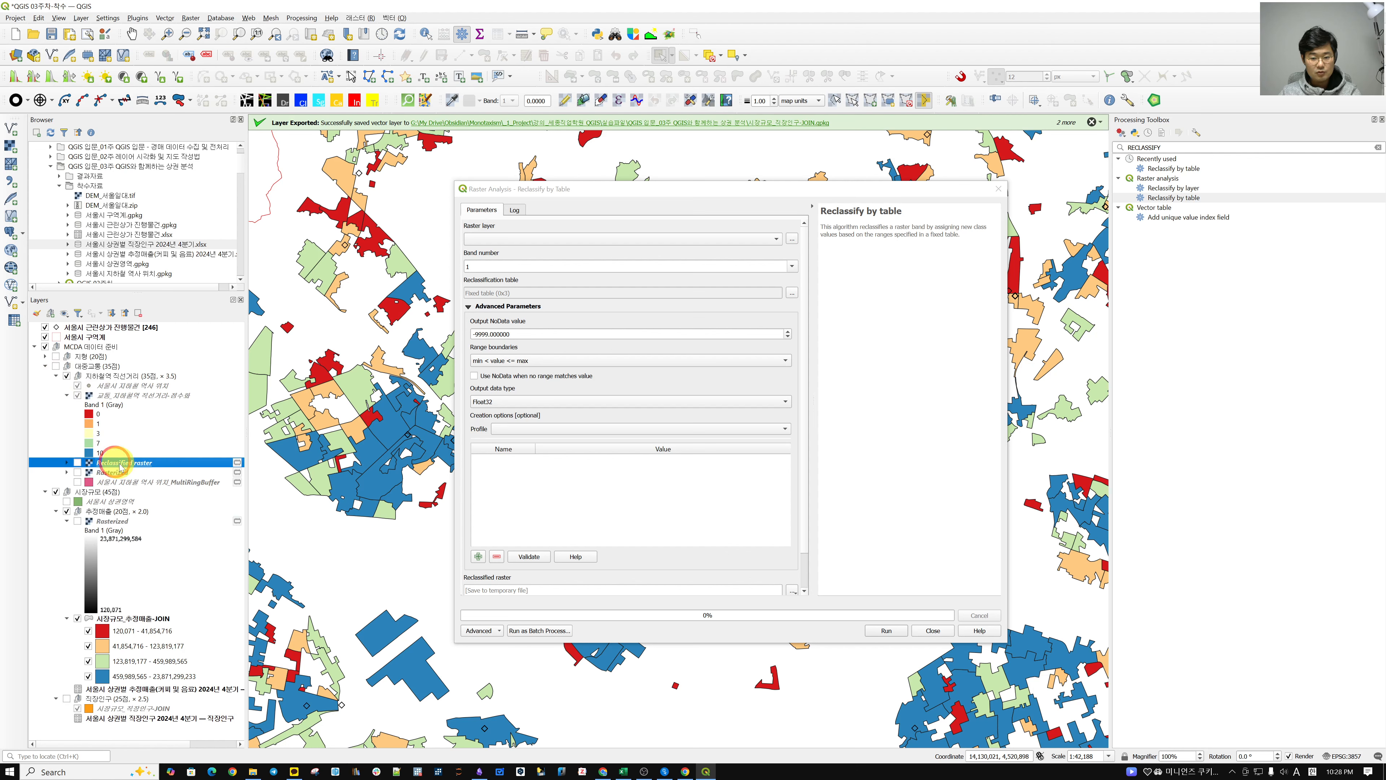
left_click(122, 473, "ctrl")
right_click(122, 473)
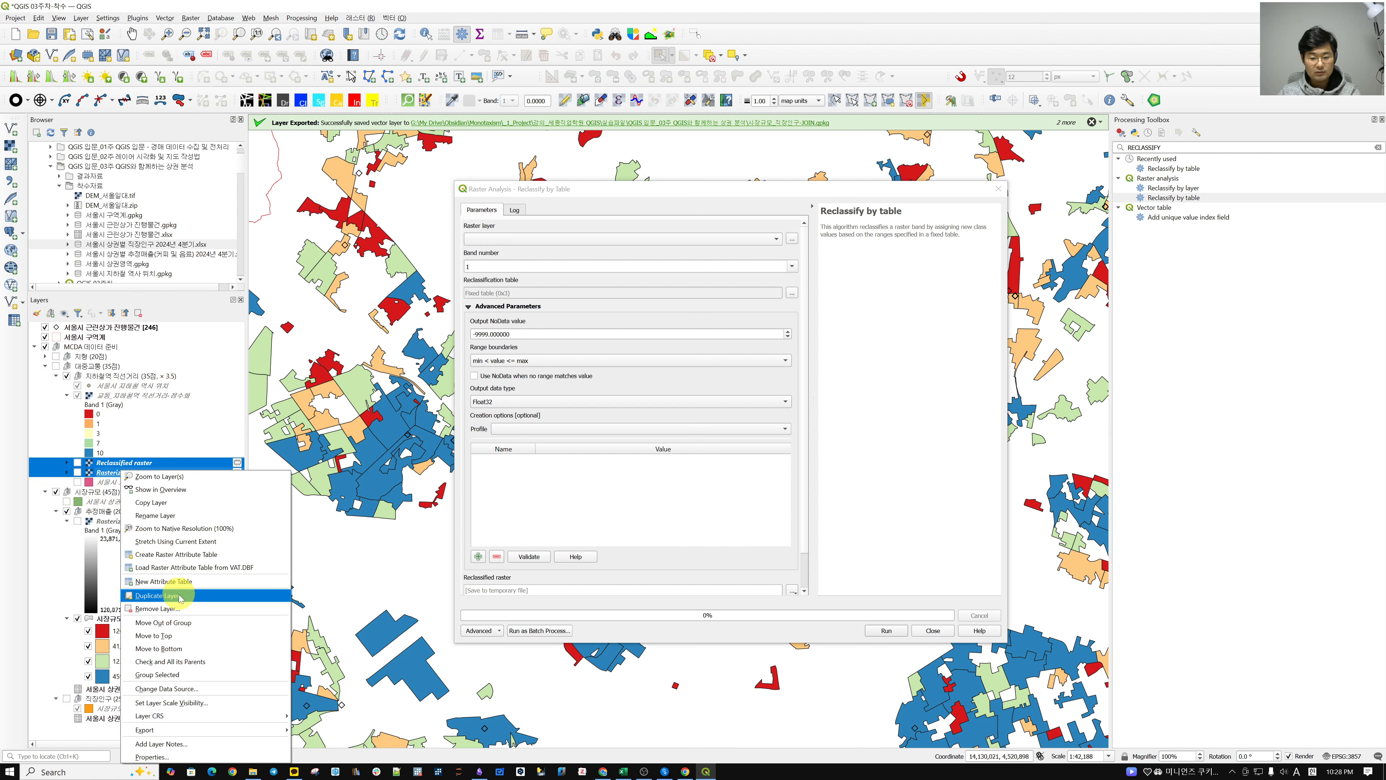
left_click(203, 609)
left_click(680, 403)
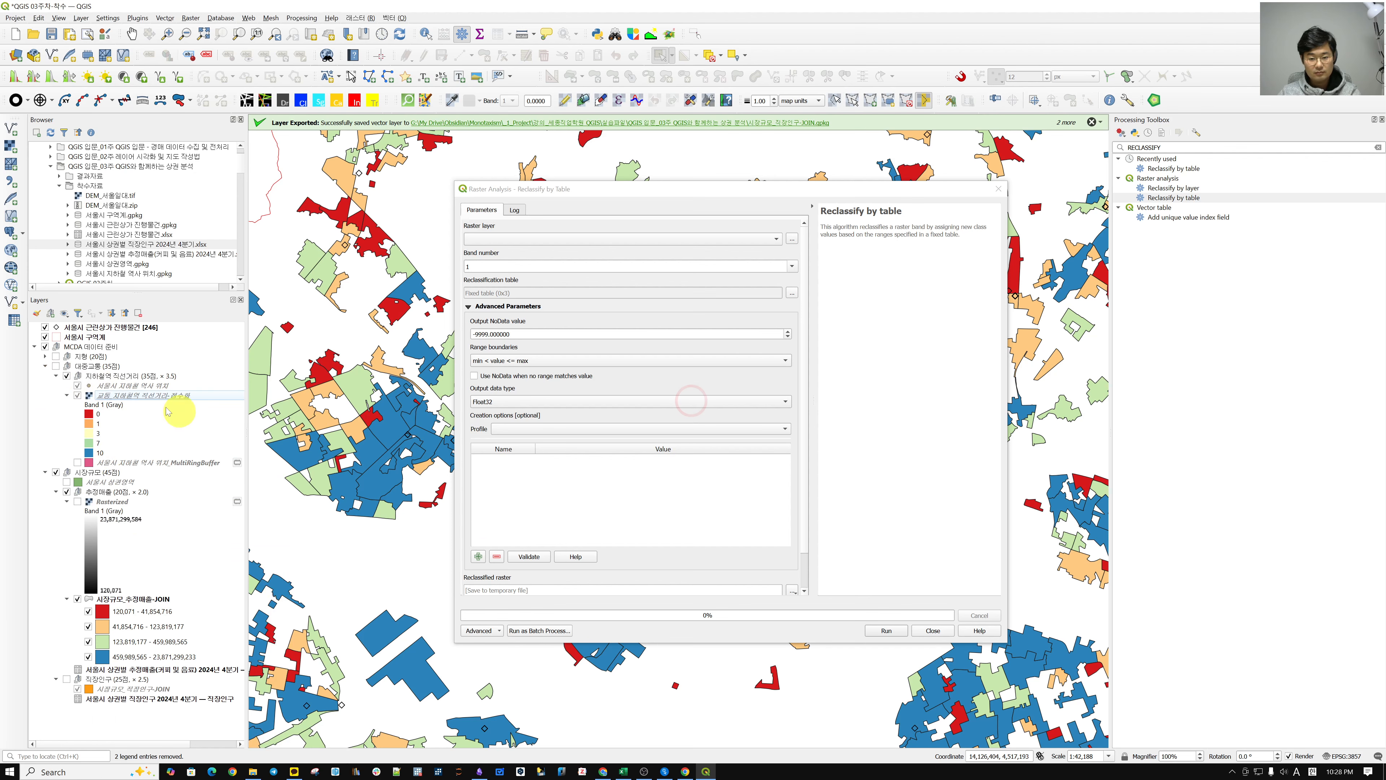
Remove the two temporary Reclassified raster layers from the 향 group under 지형, then collapse the 지형 group
left_click(45, 364)
left_click(46, 358)
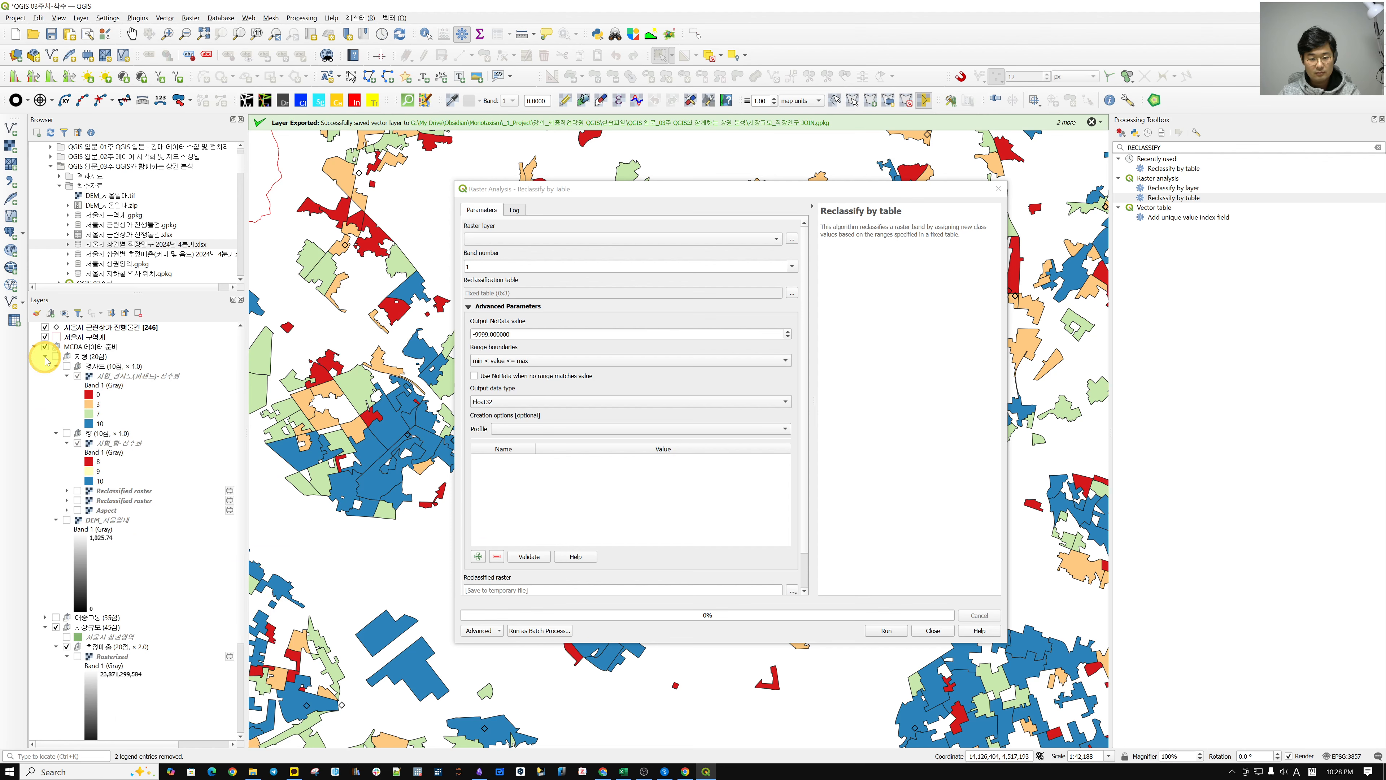
left_click(136, 490)
left_click(139, 500, "ctrl")
right_click(140, 500)
left_click(175, 346)
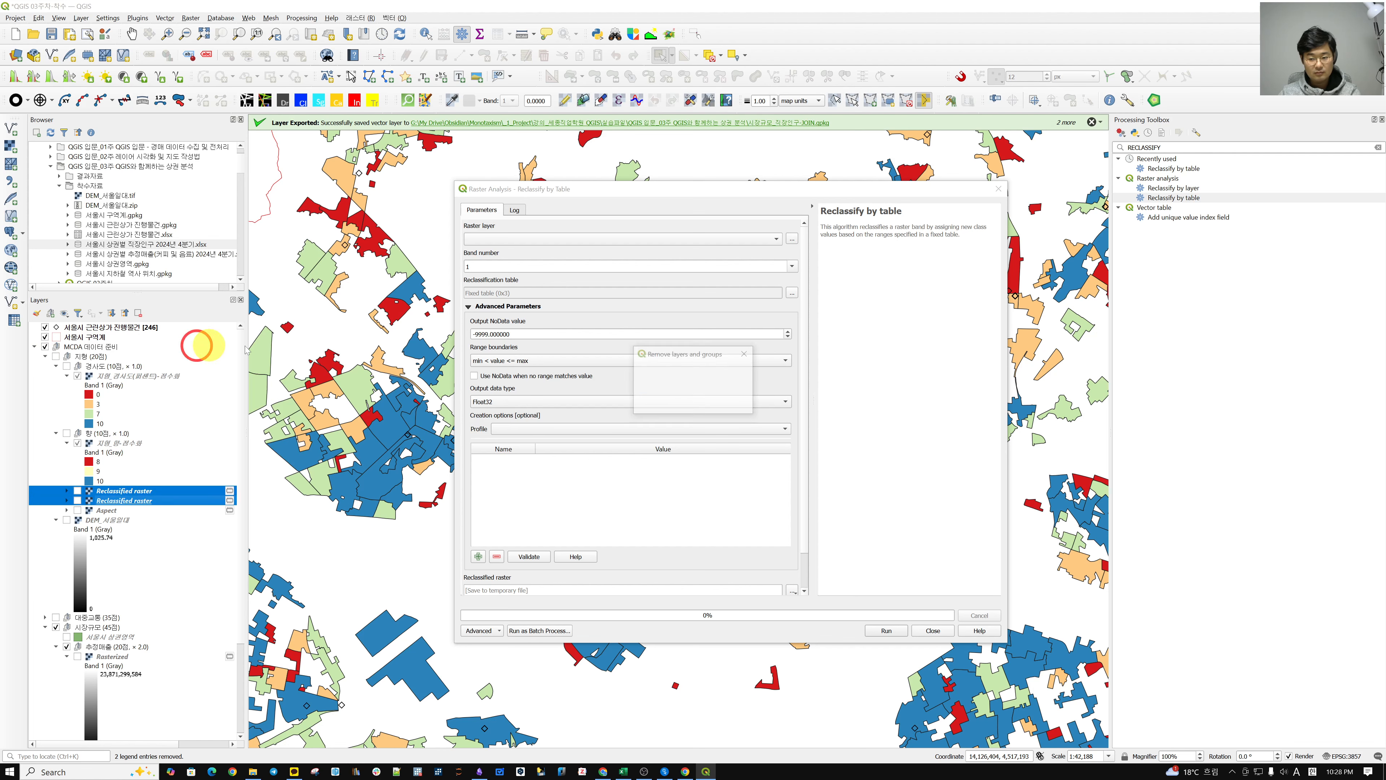
left_click(683, 403)
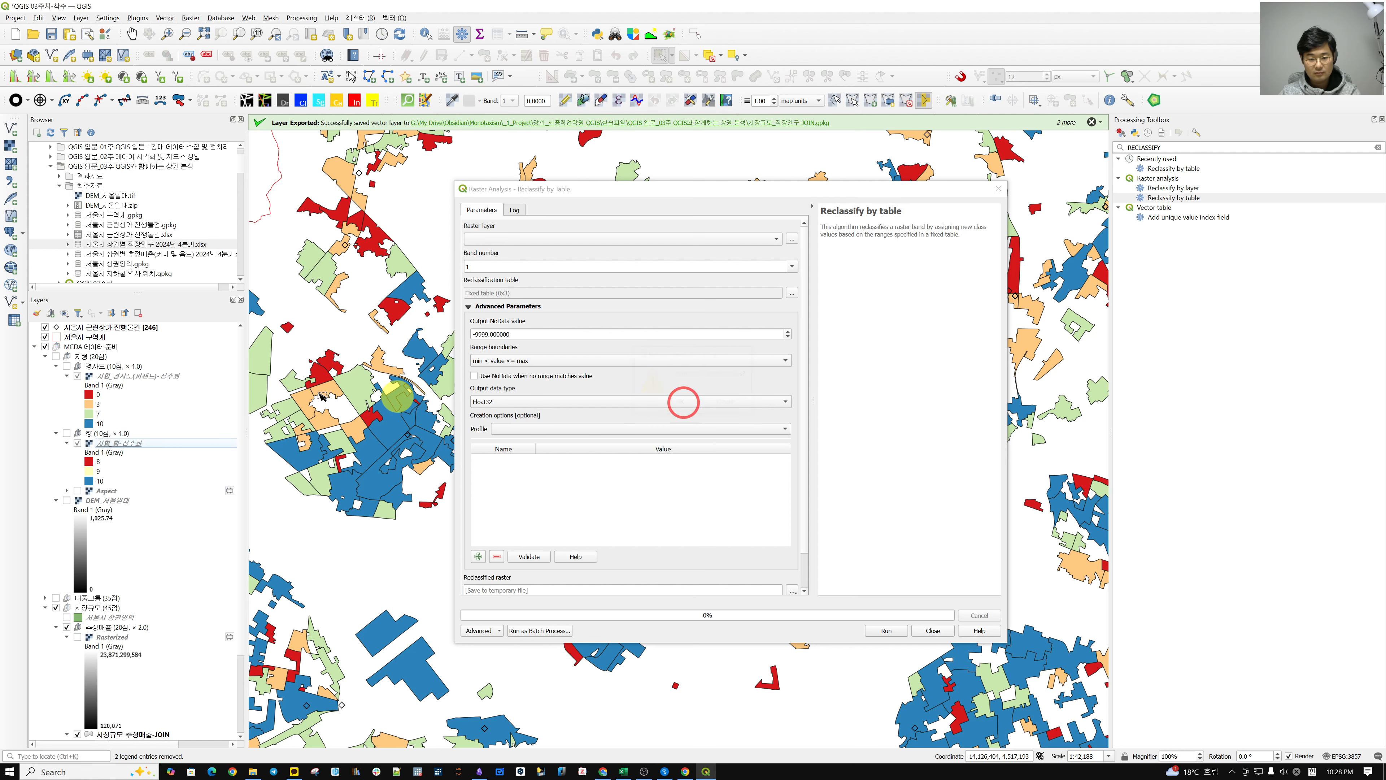
left_click(45, 356)
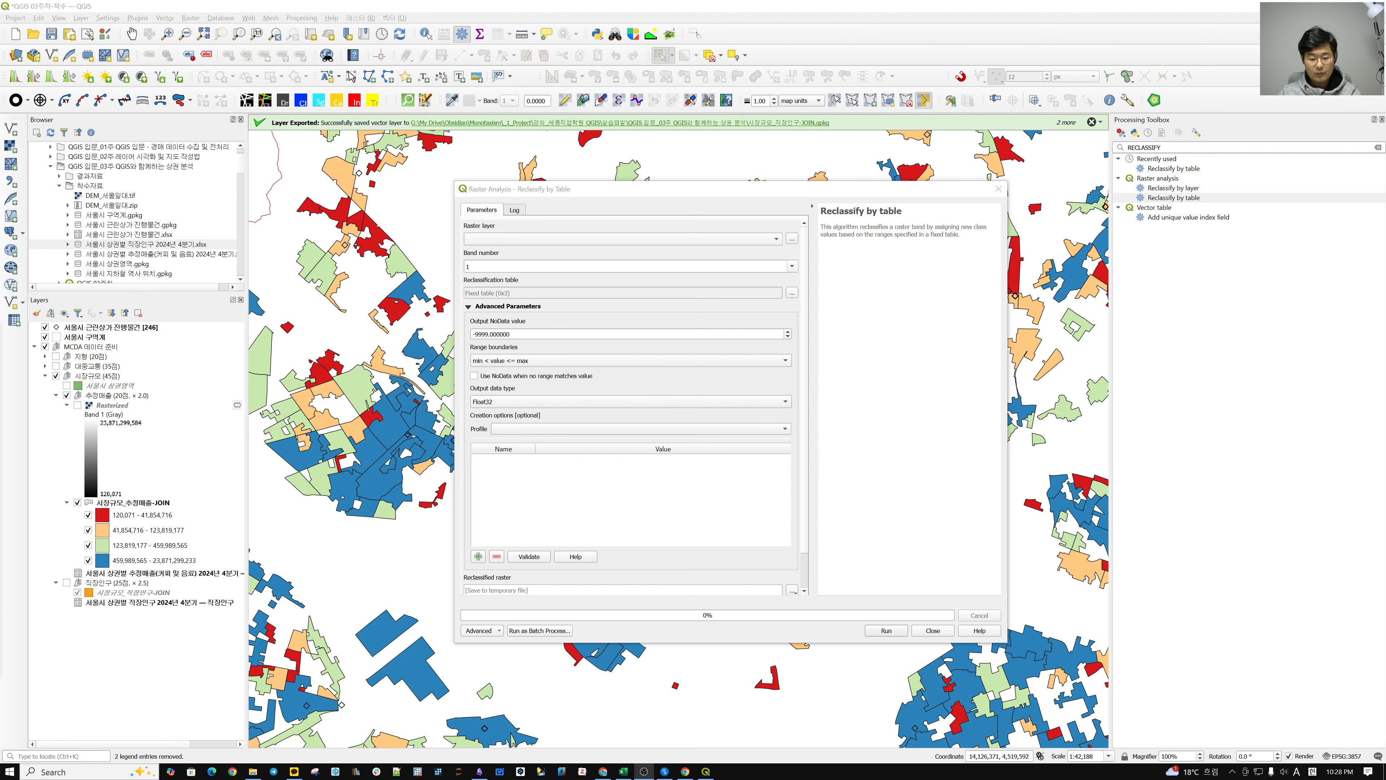
Choose the Rasterized [EPSG:5181] layer as the reclassification input and add four empty rows to its reclassification table
left_click(507, 238)
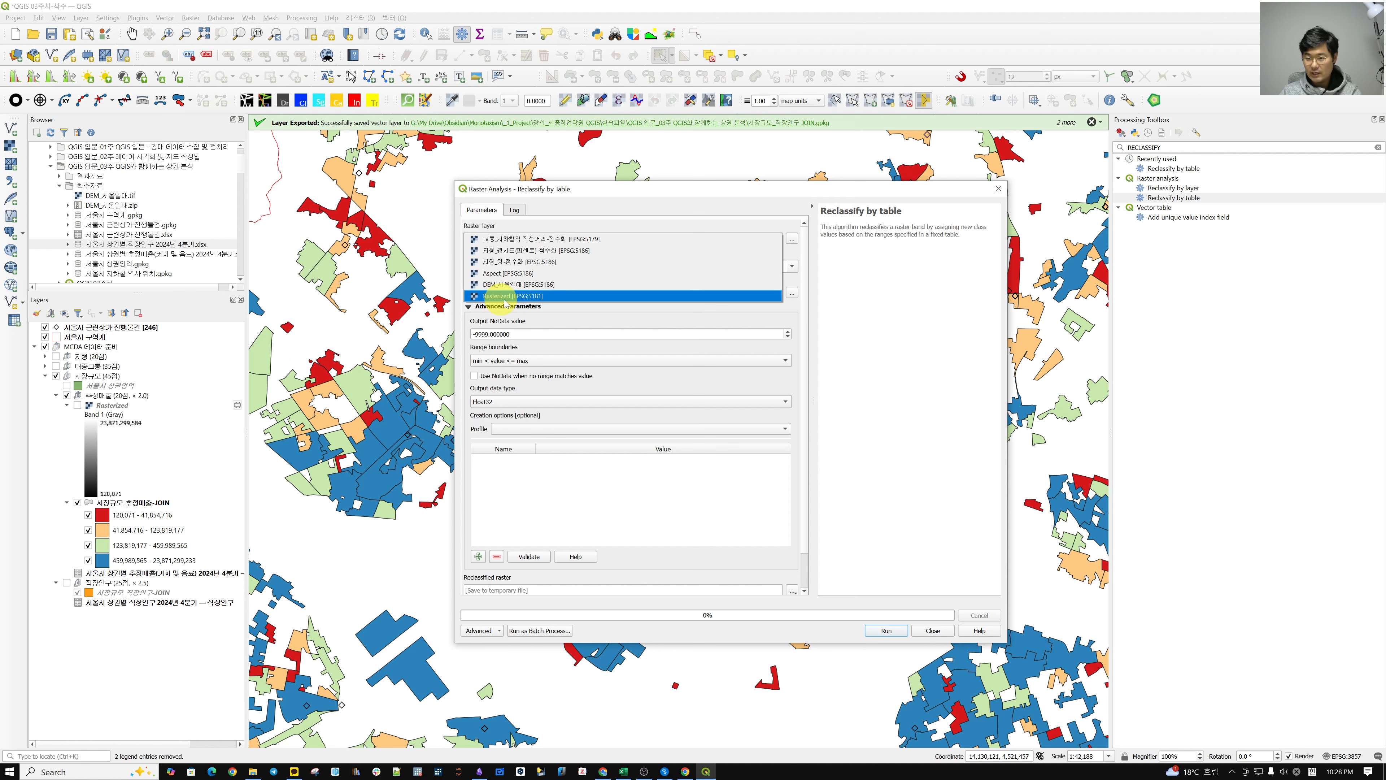
left_click(518, 296)
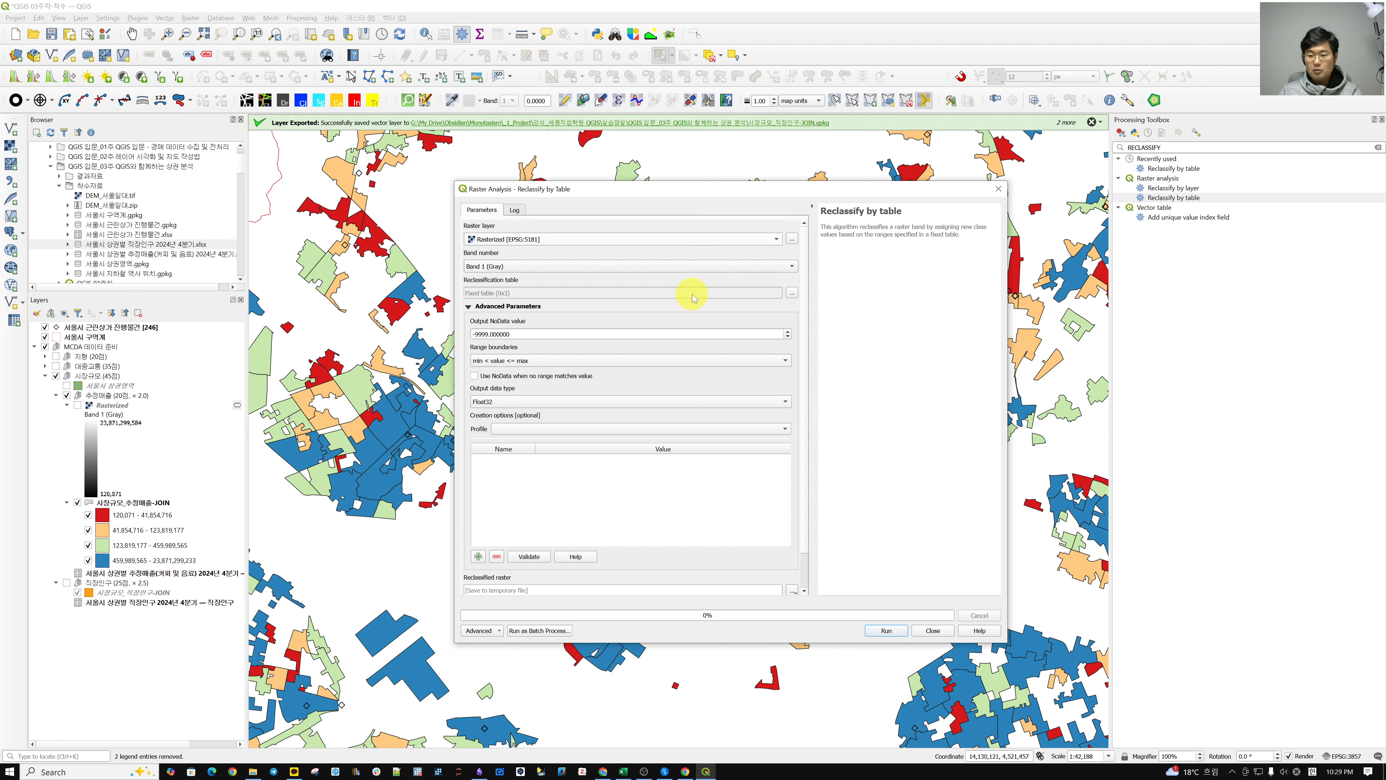
left_click(794, 292)
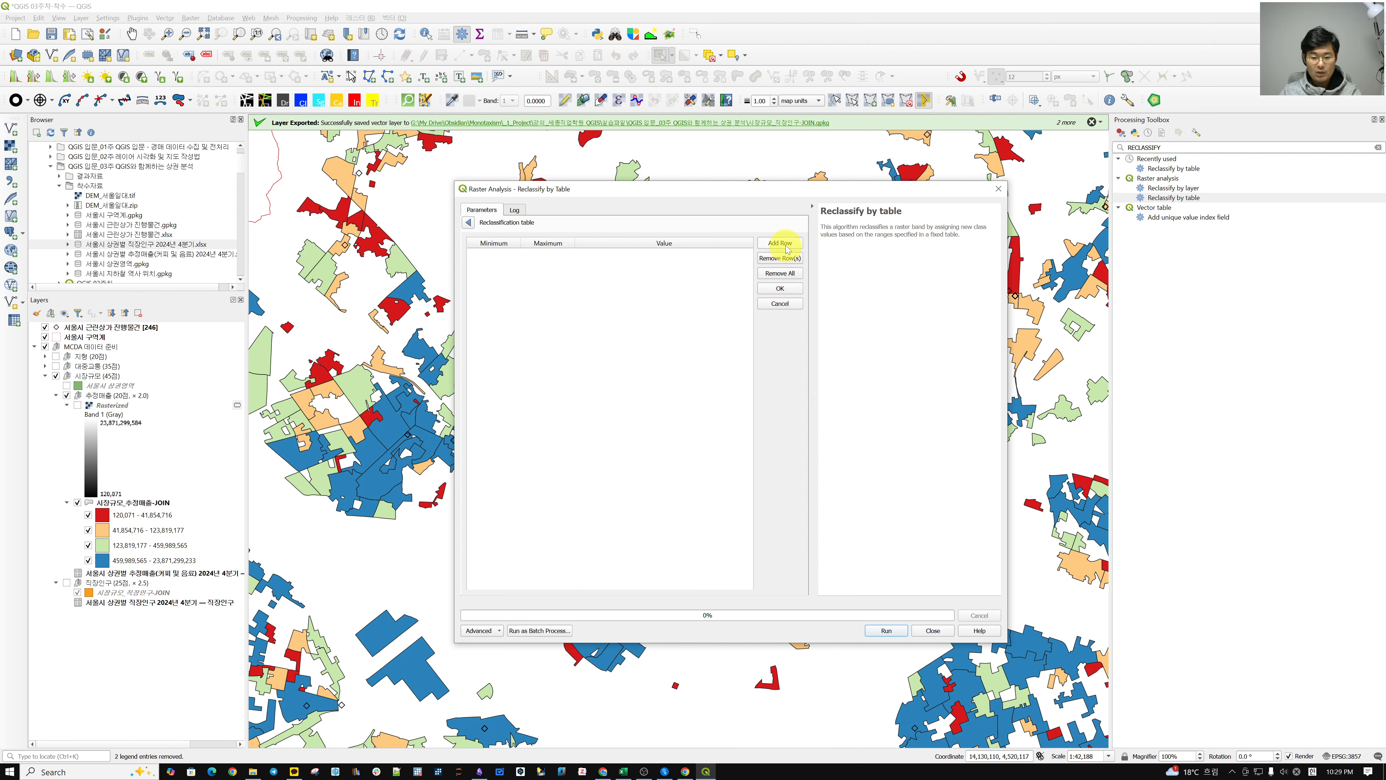
left_click(780, 243)
left_click(780, 243)
left_click(780, 243)
left_click(780, 243)
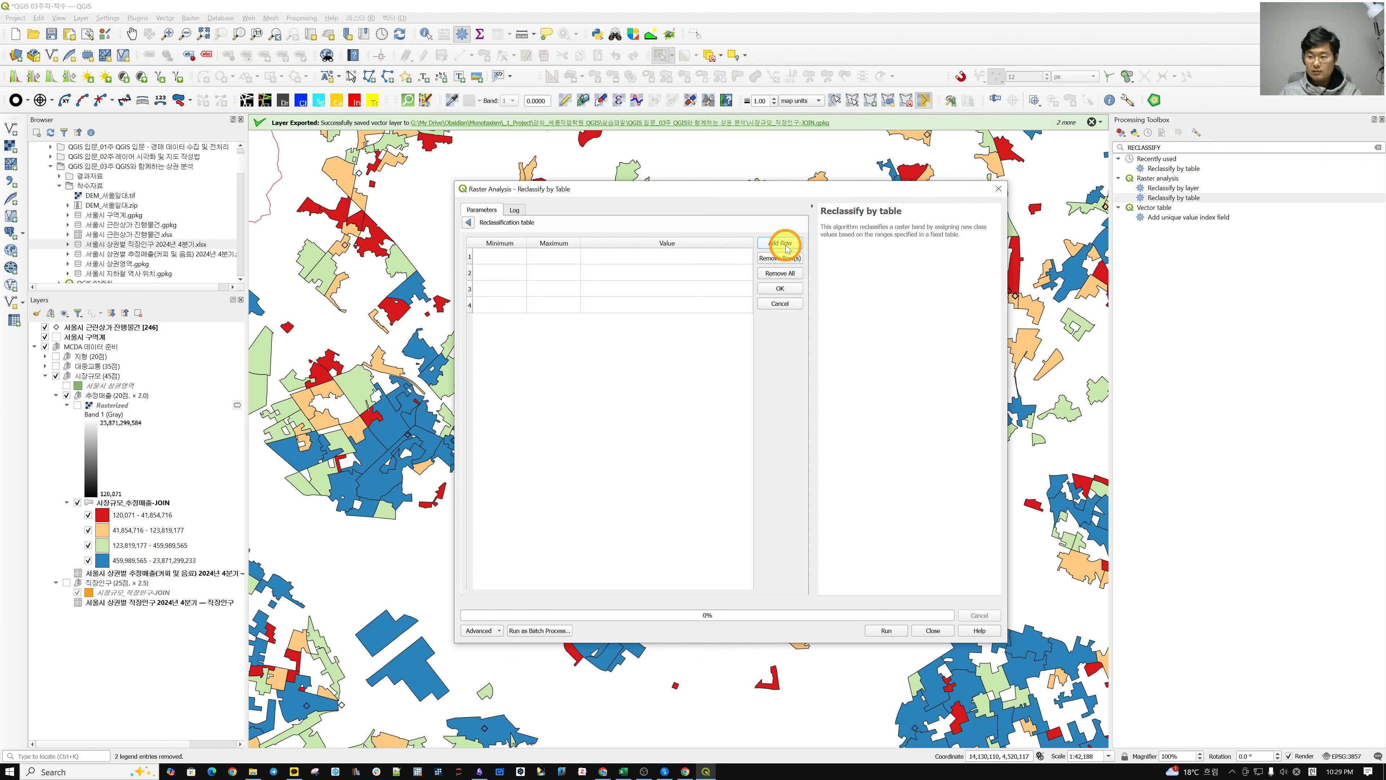
Fill the first reclassification row with minimum 0, maximum 41854716 and value 1
left_click(512, 260)
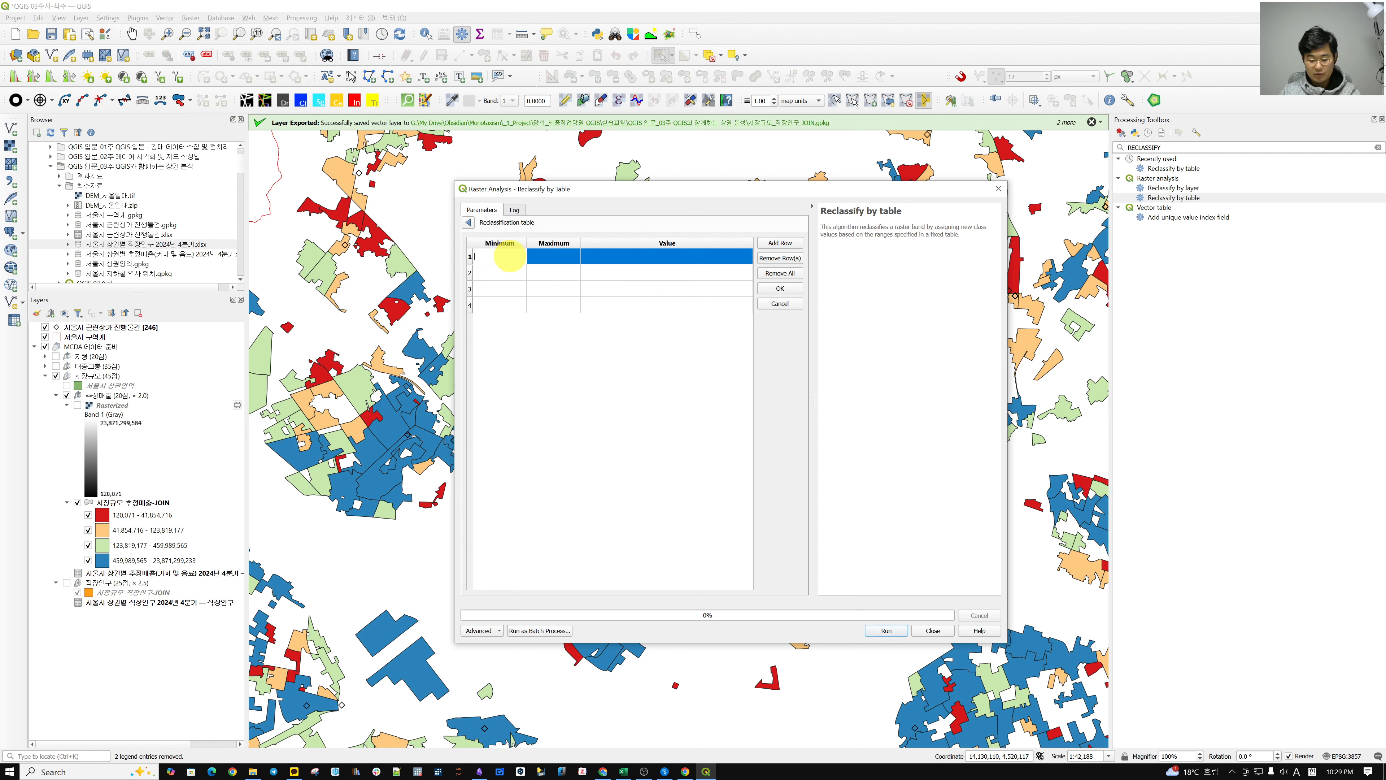
type("0")
key("Return")
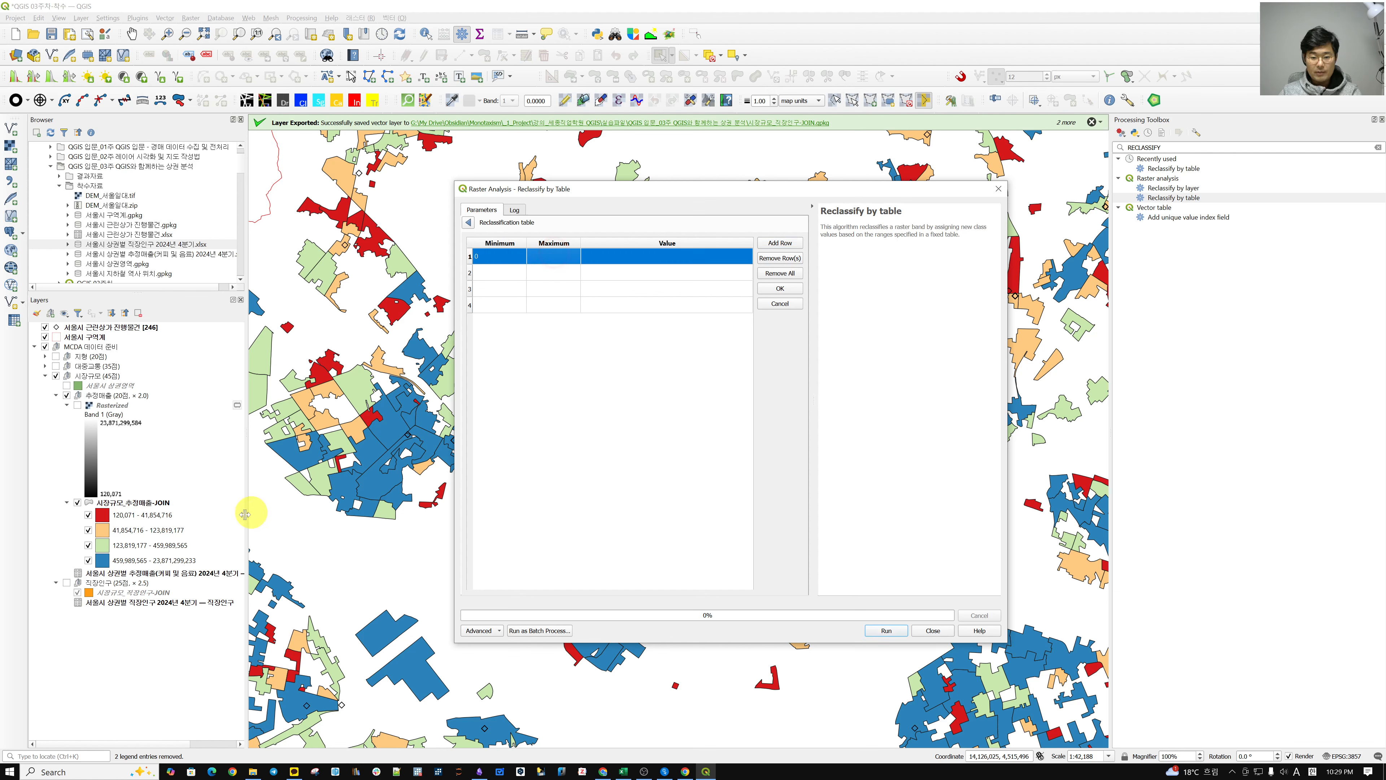
double_click(559, 255)
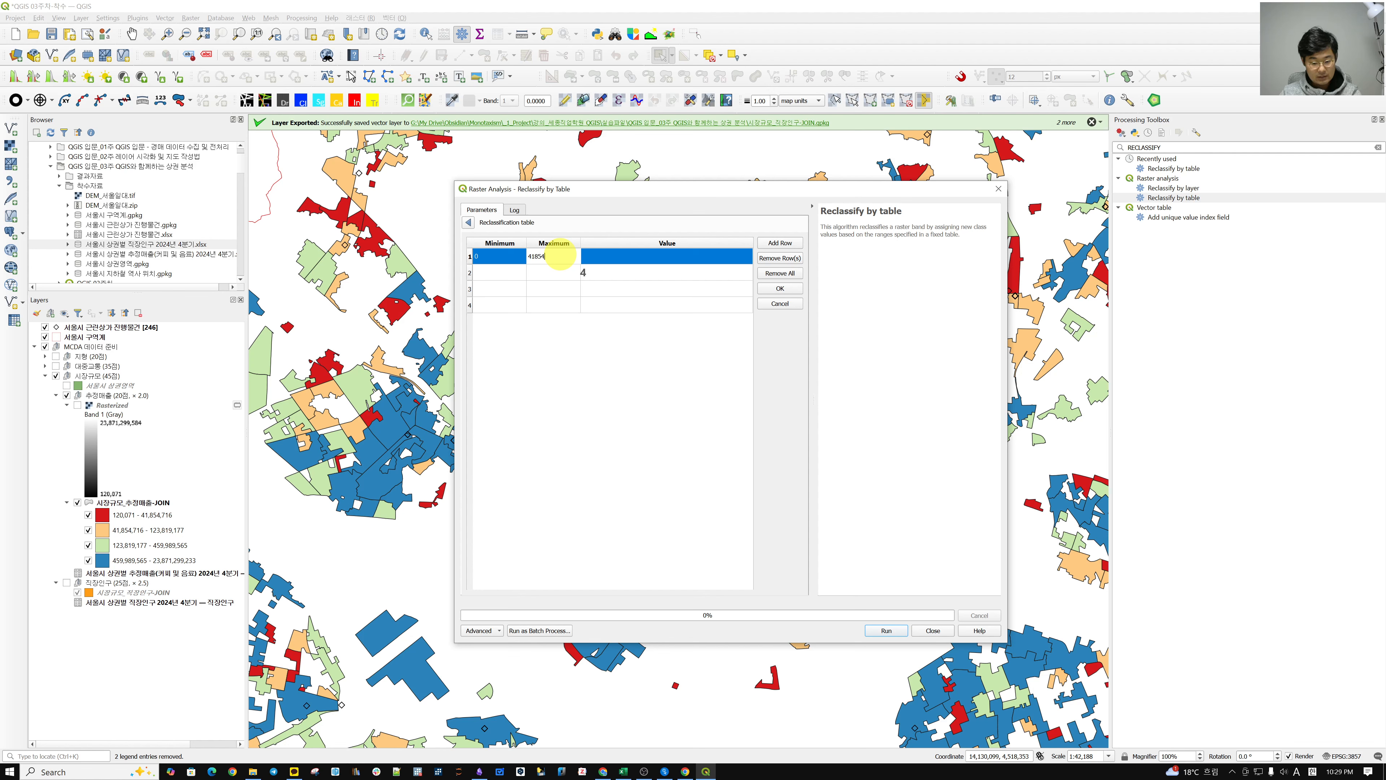
type("41854716")
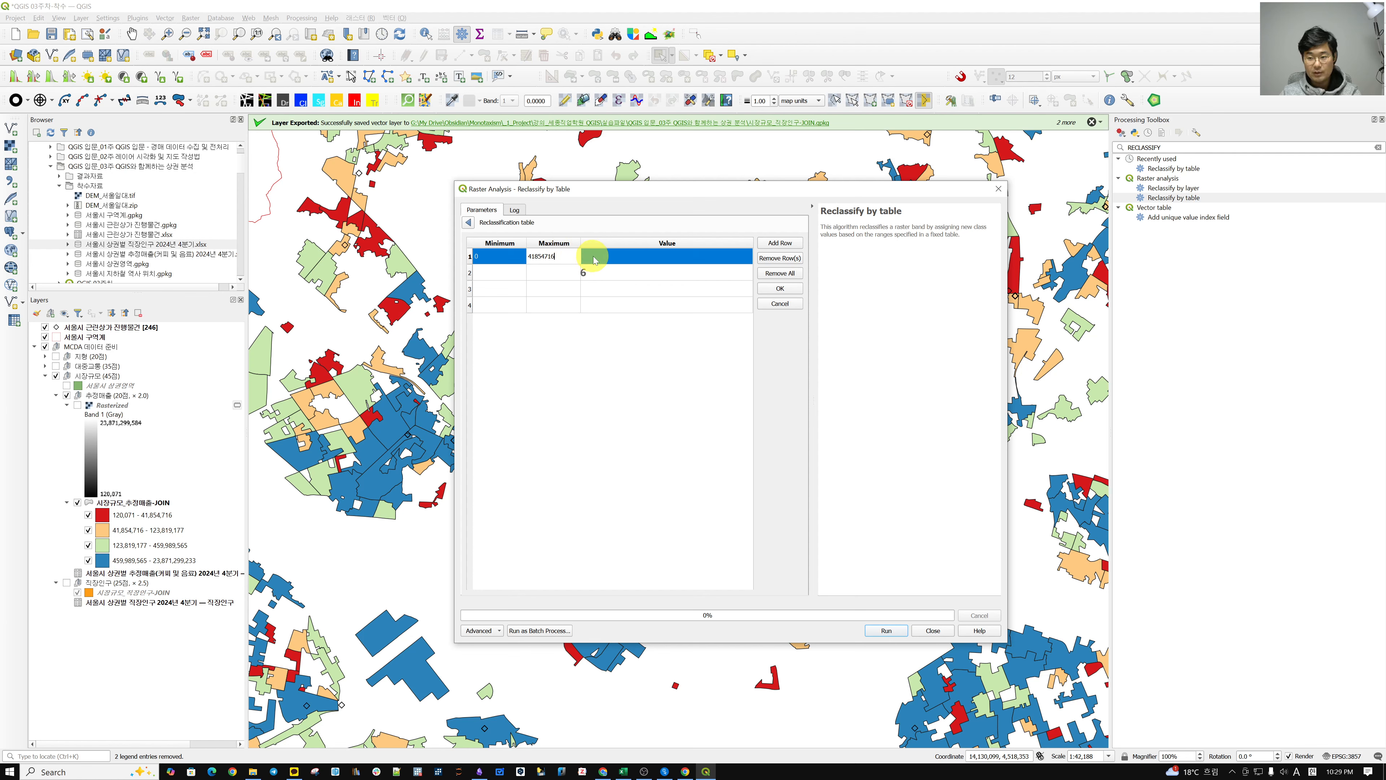
left_click(593, 256)
double_click(623, 258)
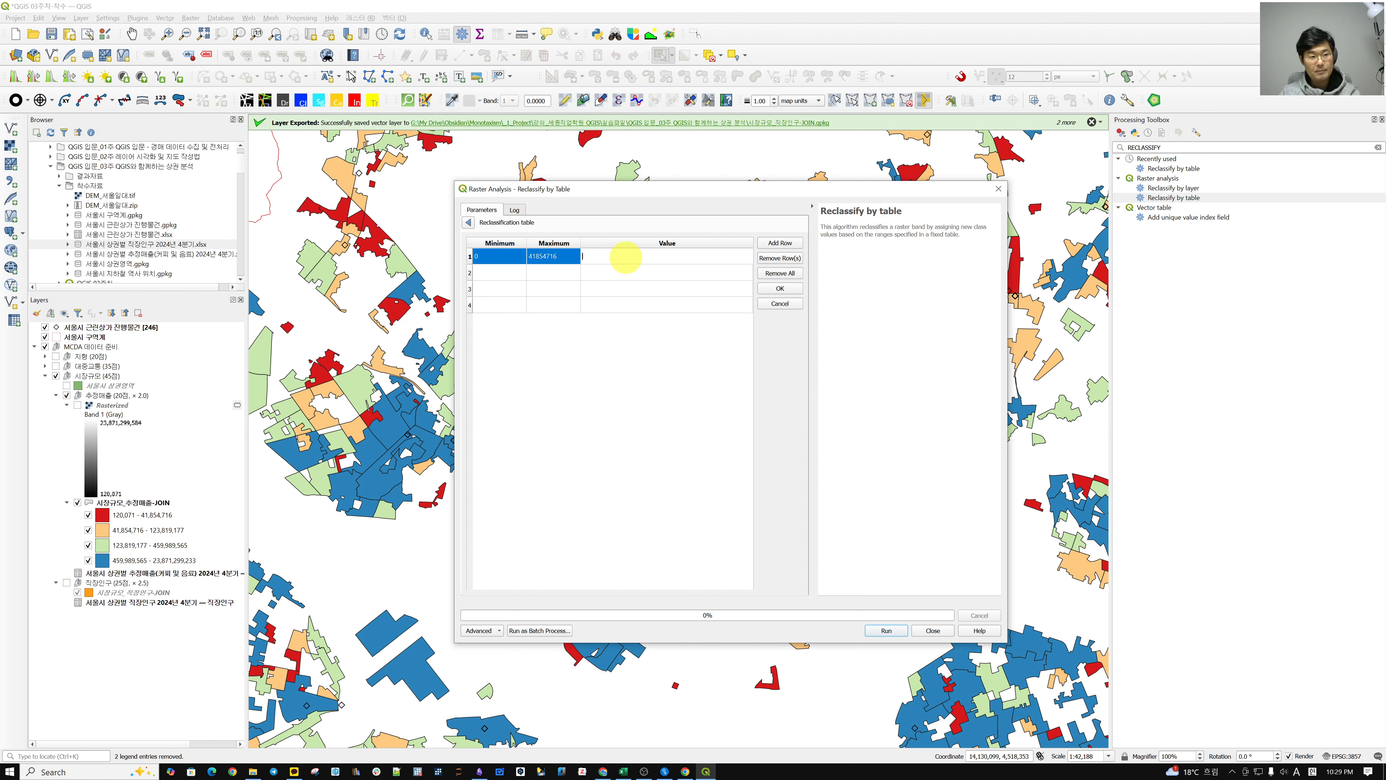
type("0")
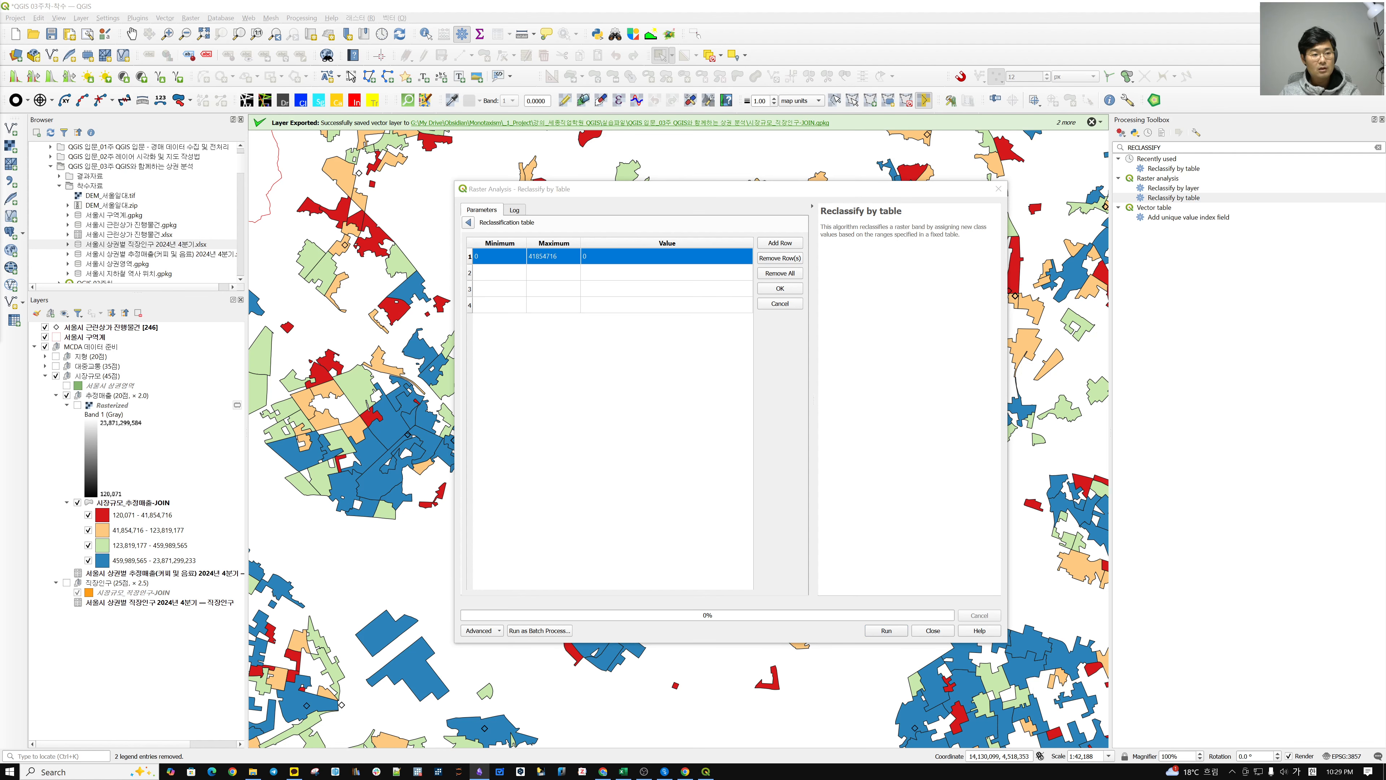
double_click(610, 256)
type("1")
Fill the second reclassification row with minimum 41854716, maximum 123819177 and value 3
left_click(553, 273)
double_click(541, 257)
key("ctrl+c")
double_click(497, 273)
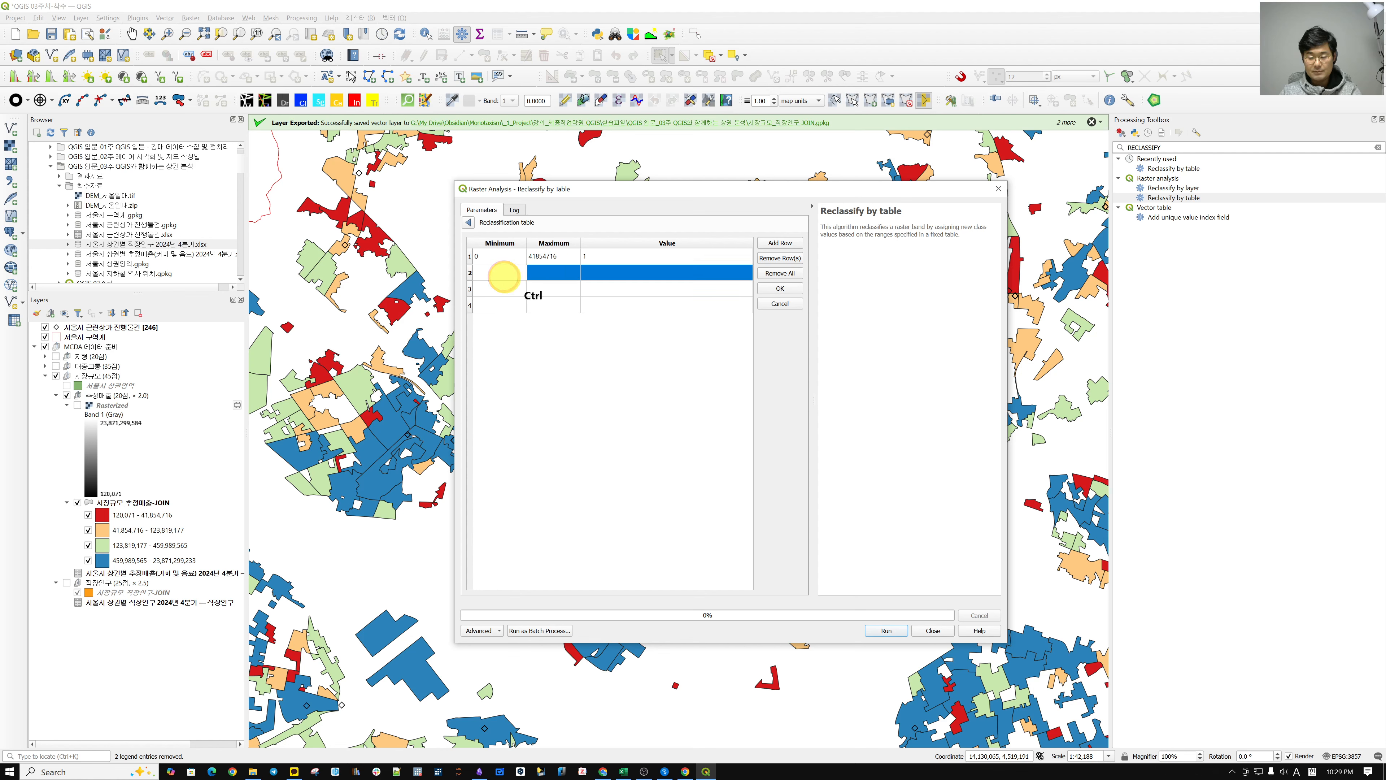
key("ctrl+v")
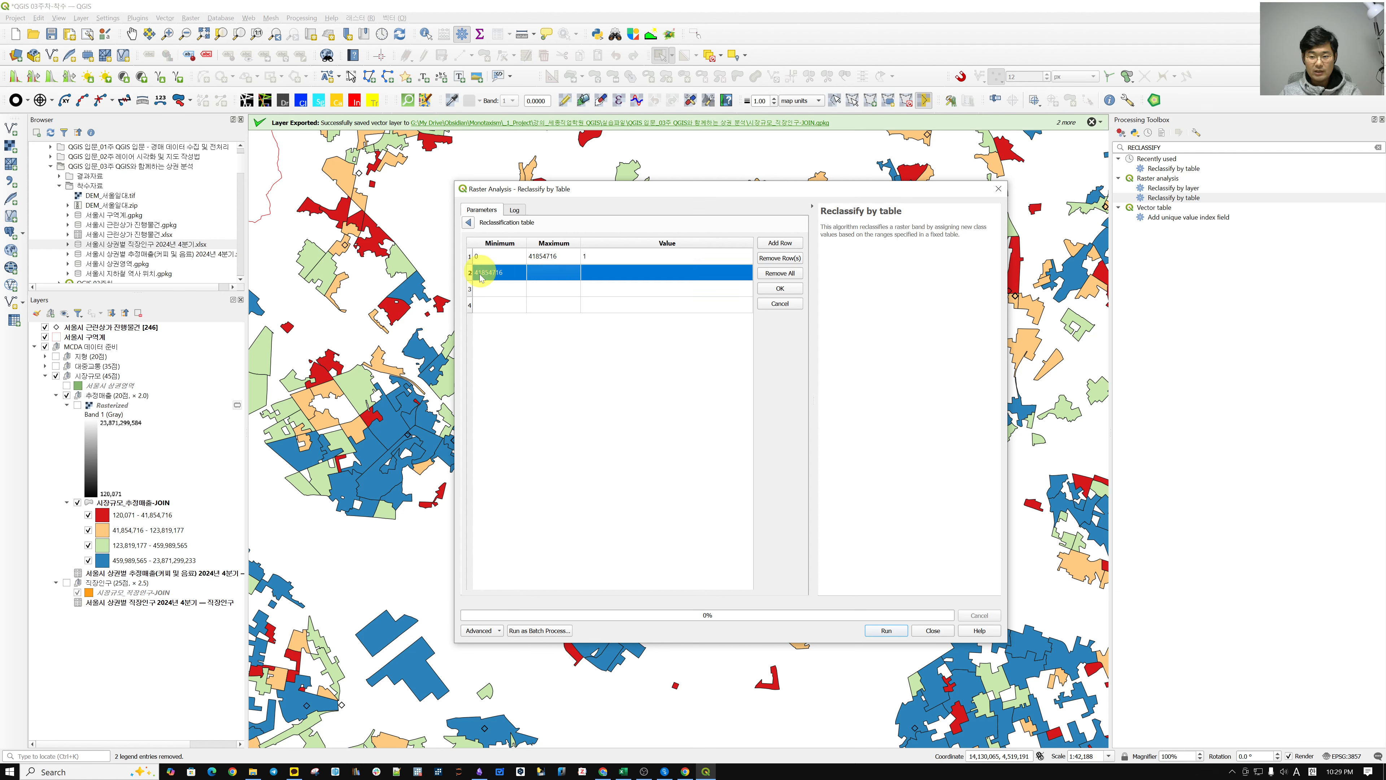
left_click(543, 277)
double_click(544, 276)
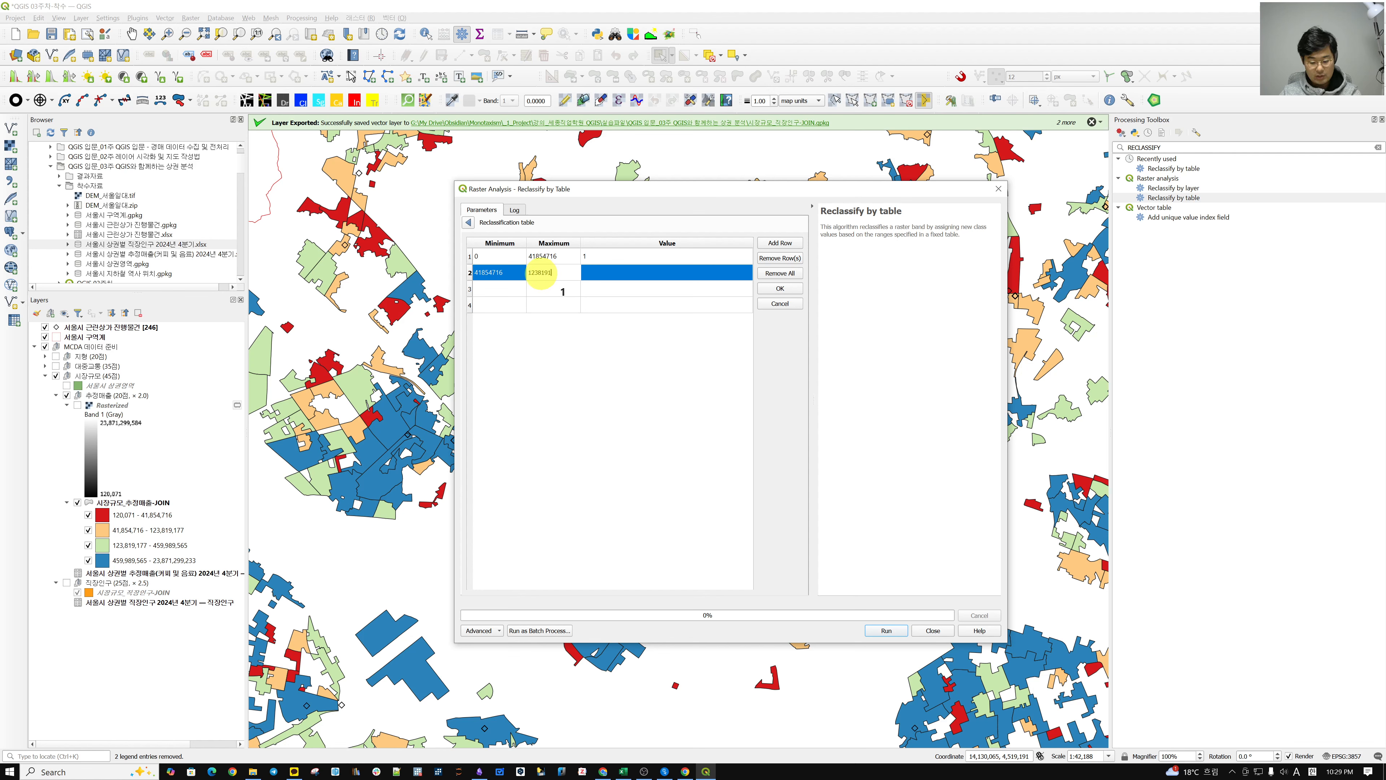
type("123819177")
left_click(604, 273)
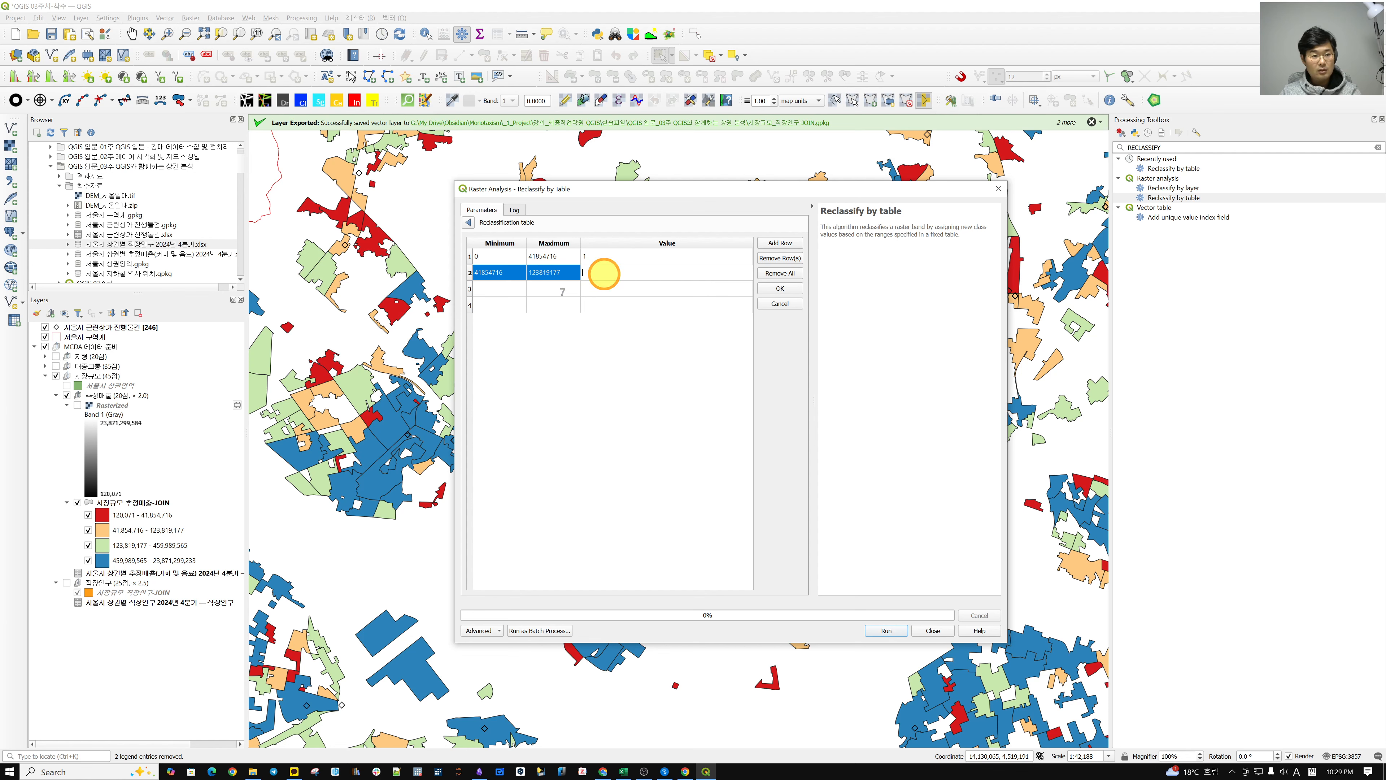
Fill the third reclassification row with minimum 123819177, maximum 459989565 and value 6
left_click(549, 272)
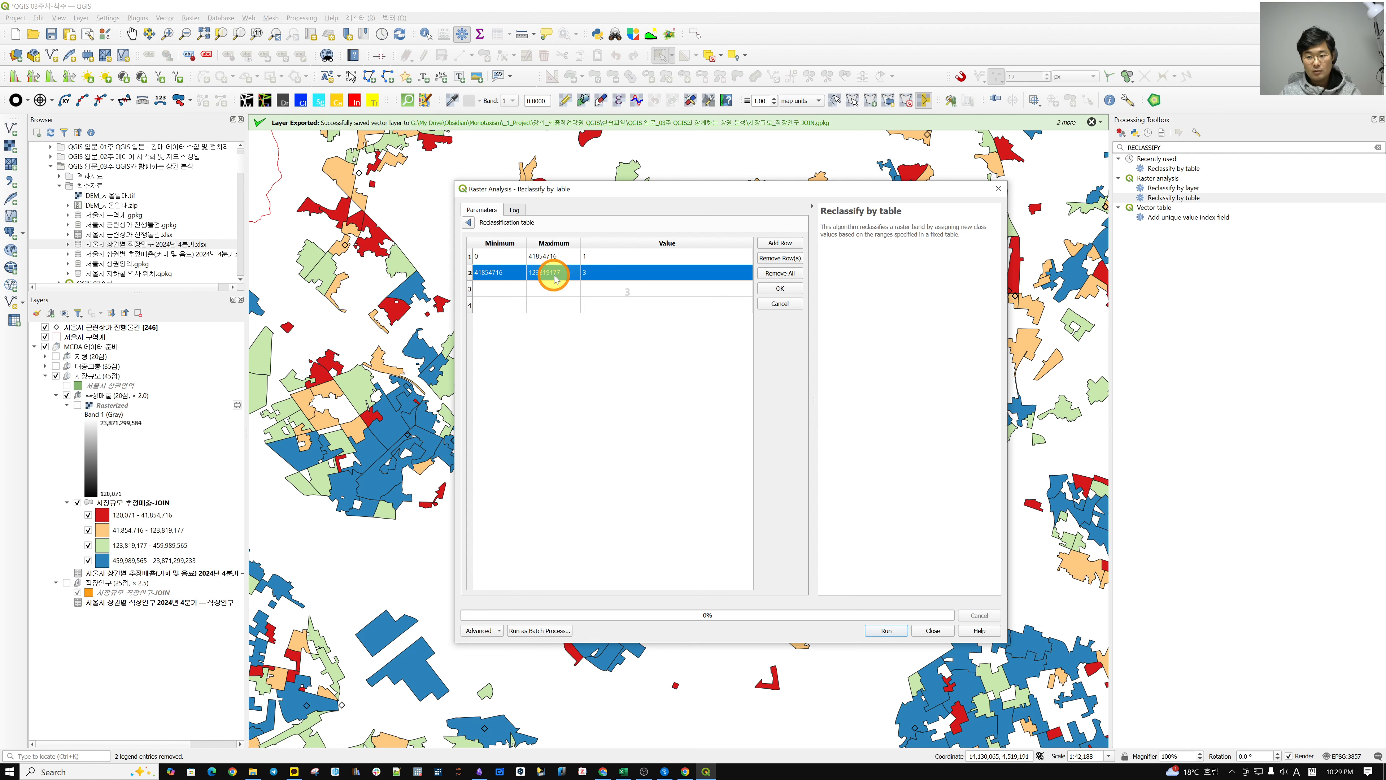
left_click(549, 272)
key("ctrl+c")
double_click(495, 287)
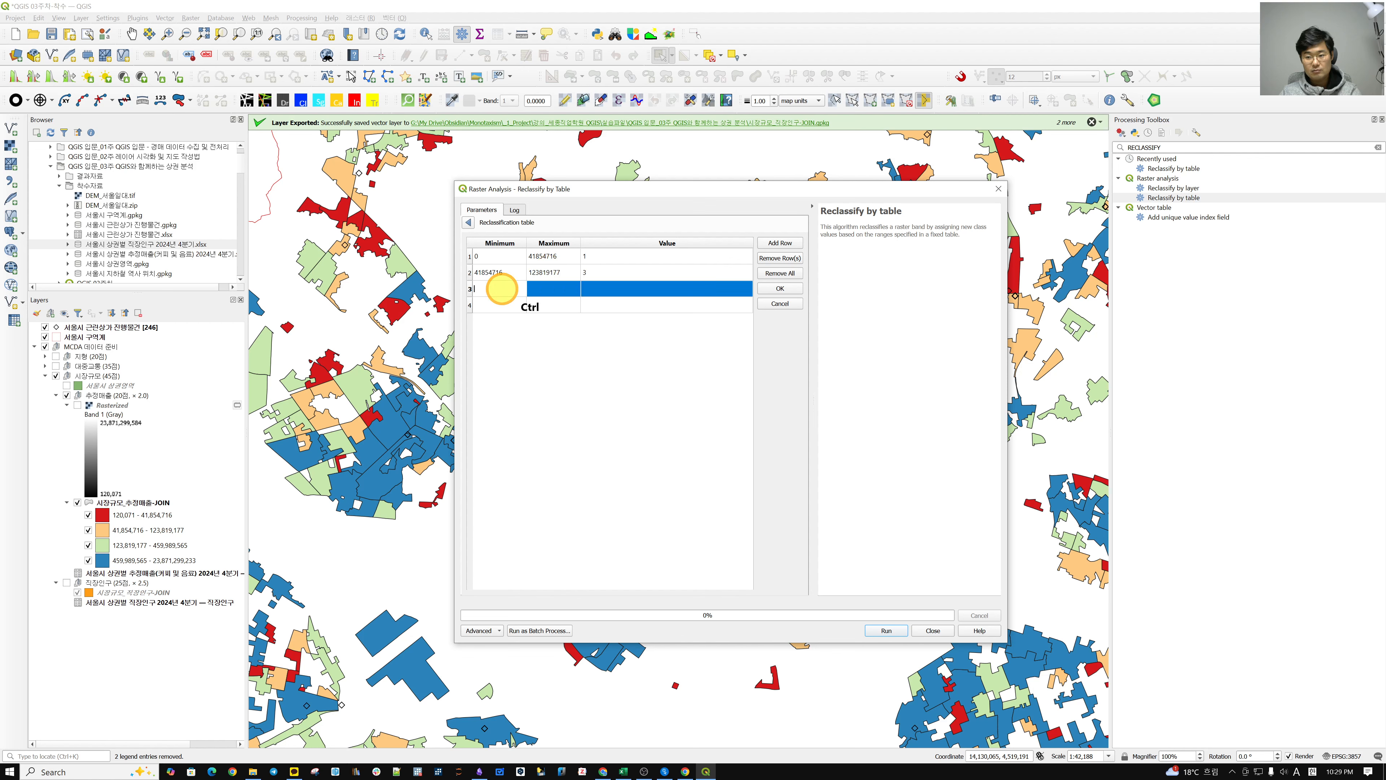
key("ctrl+v")
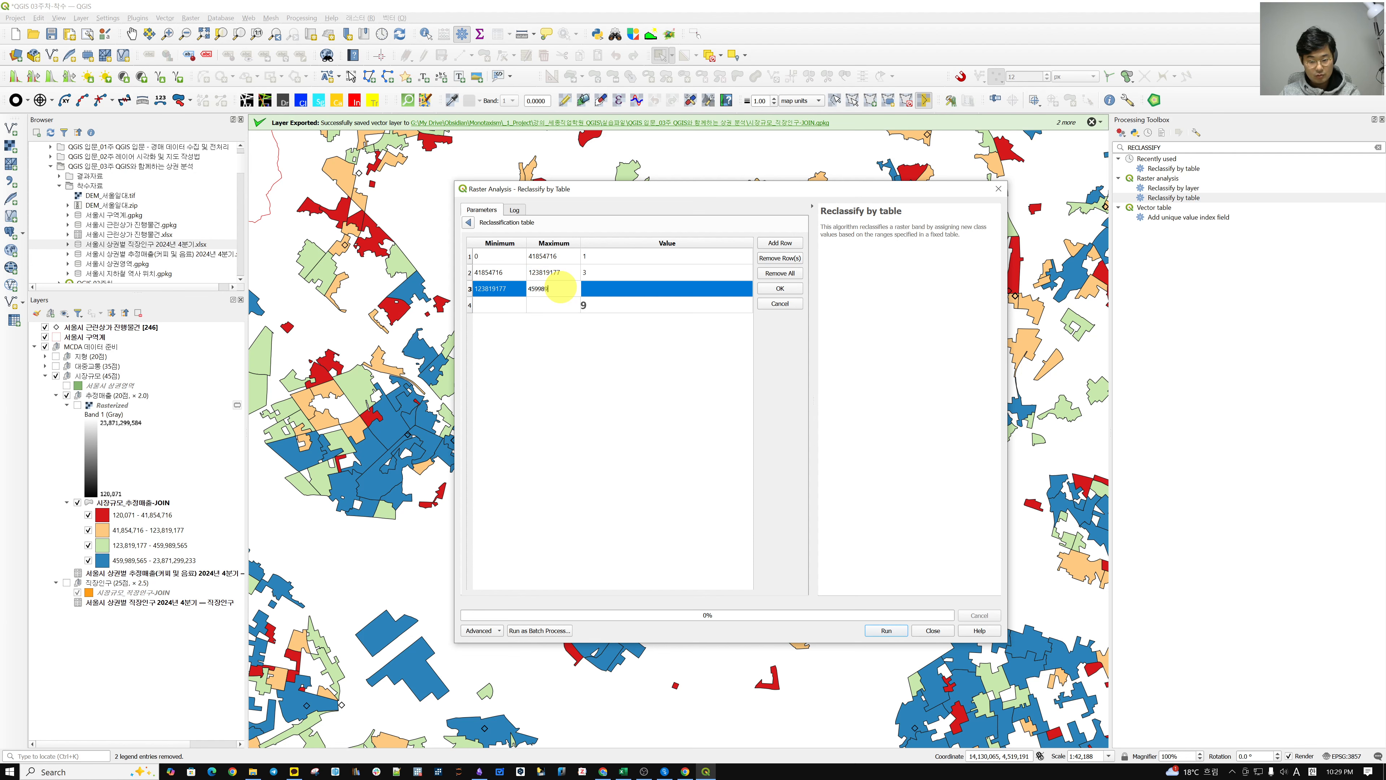
type("565")
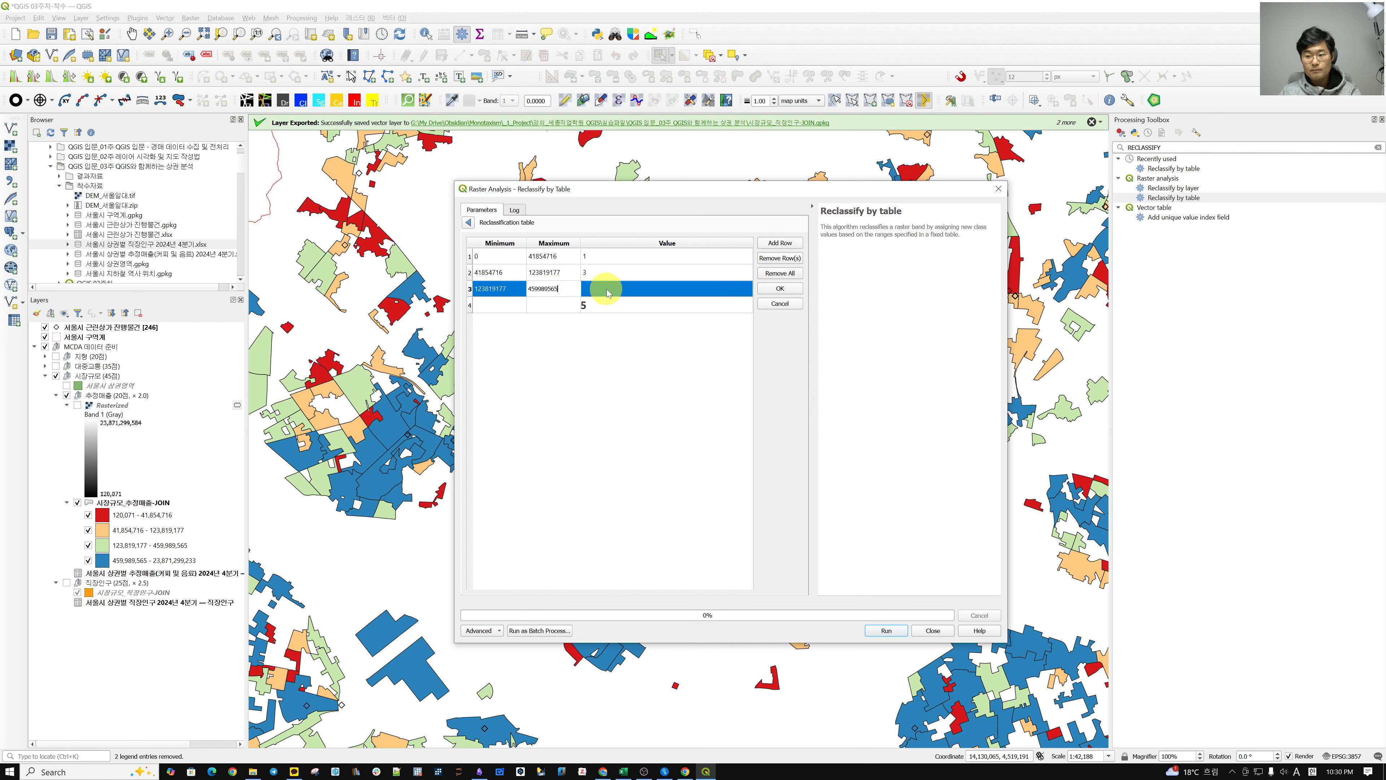
double_click(608, 290)
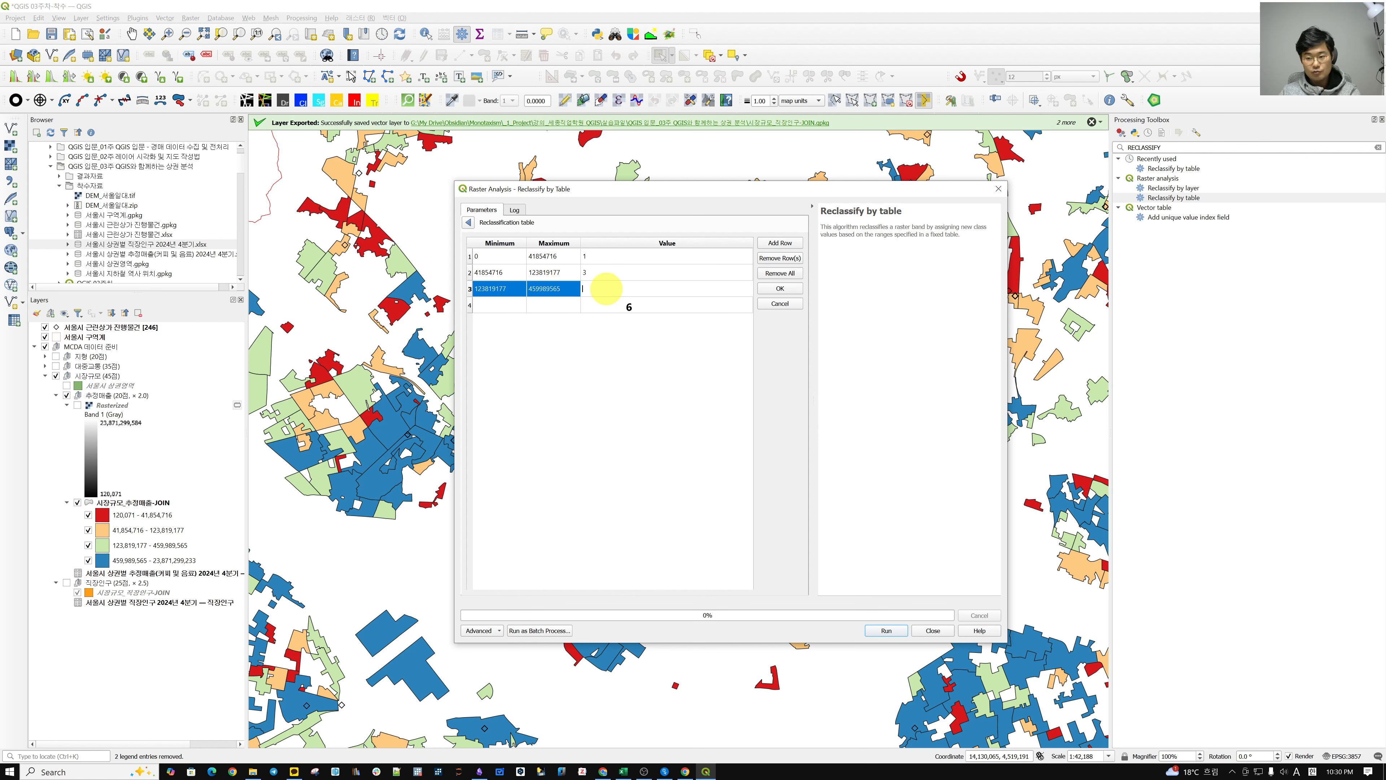
type("6")
double_click(546, 289)
key("ctrl+c")
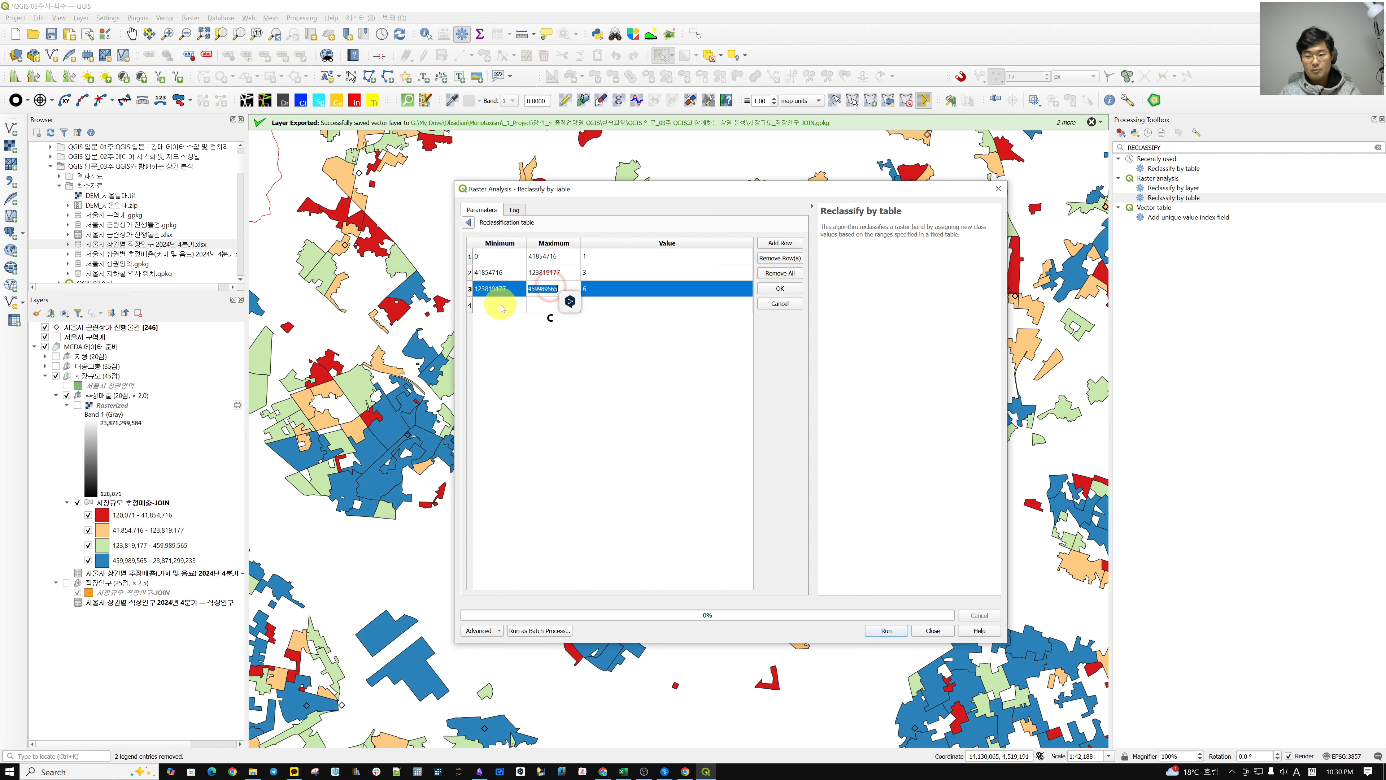
double_click(502, 304)
key("ctrl+v")
double_click(553, 304)
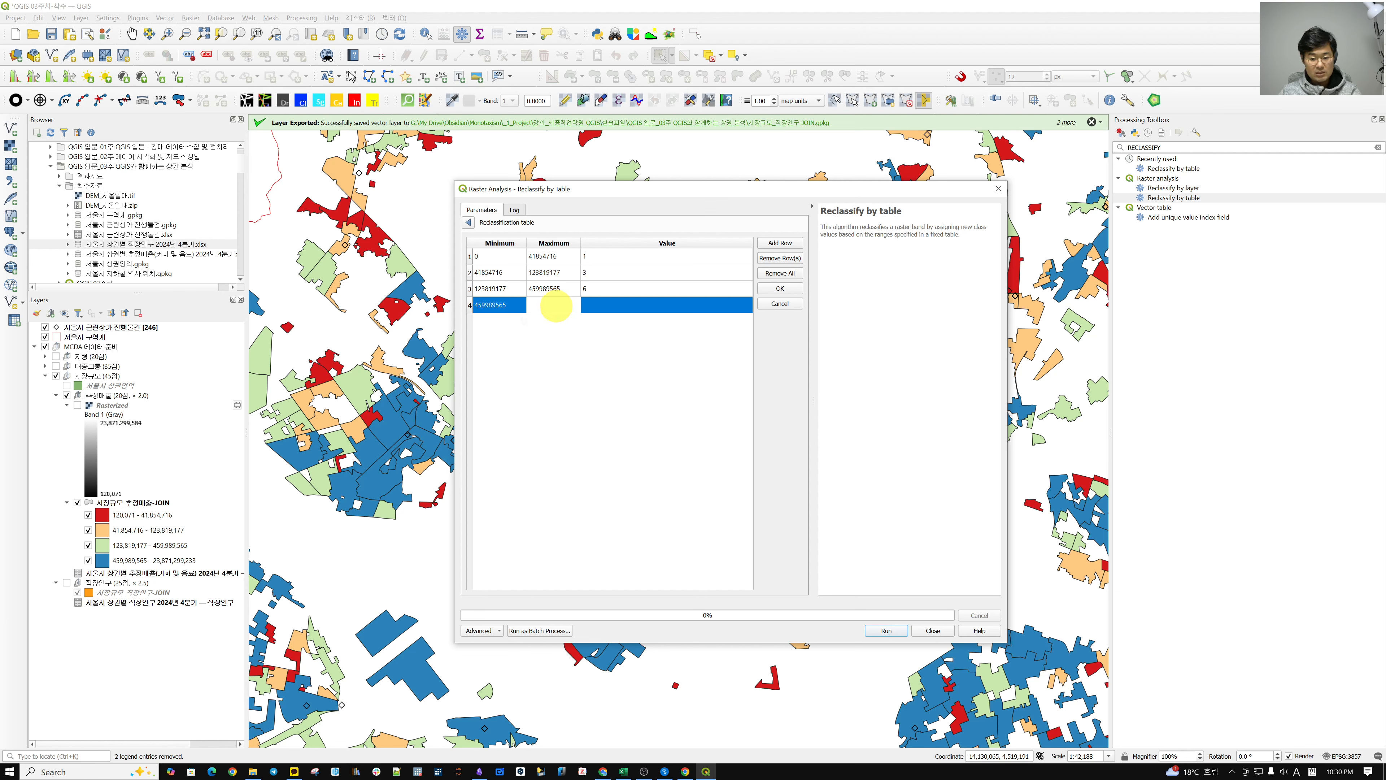
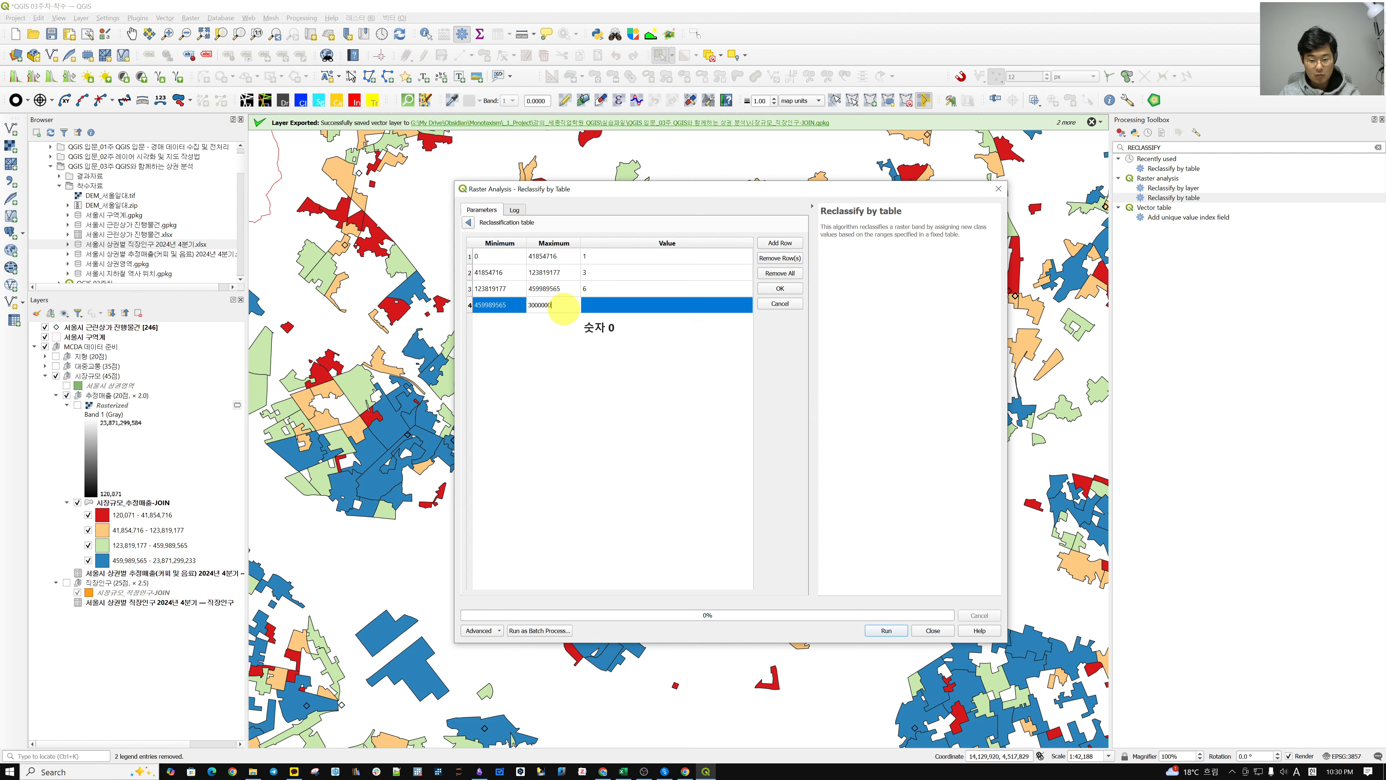
type("0000")
left_click(595, 310)
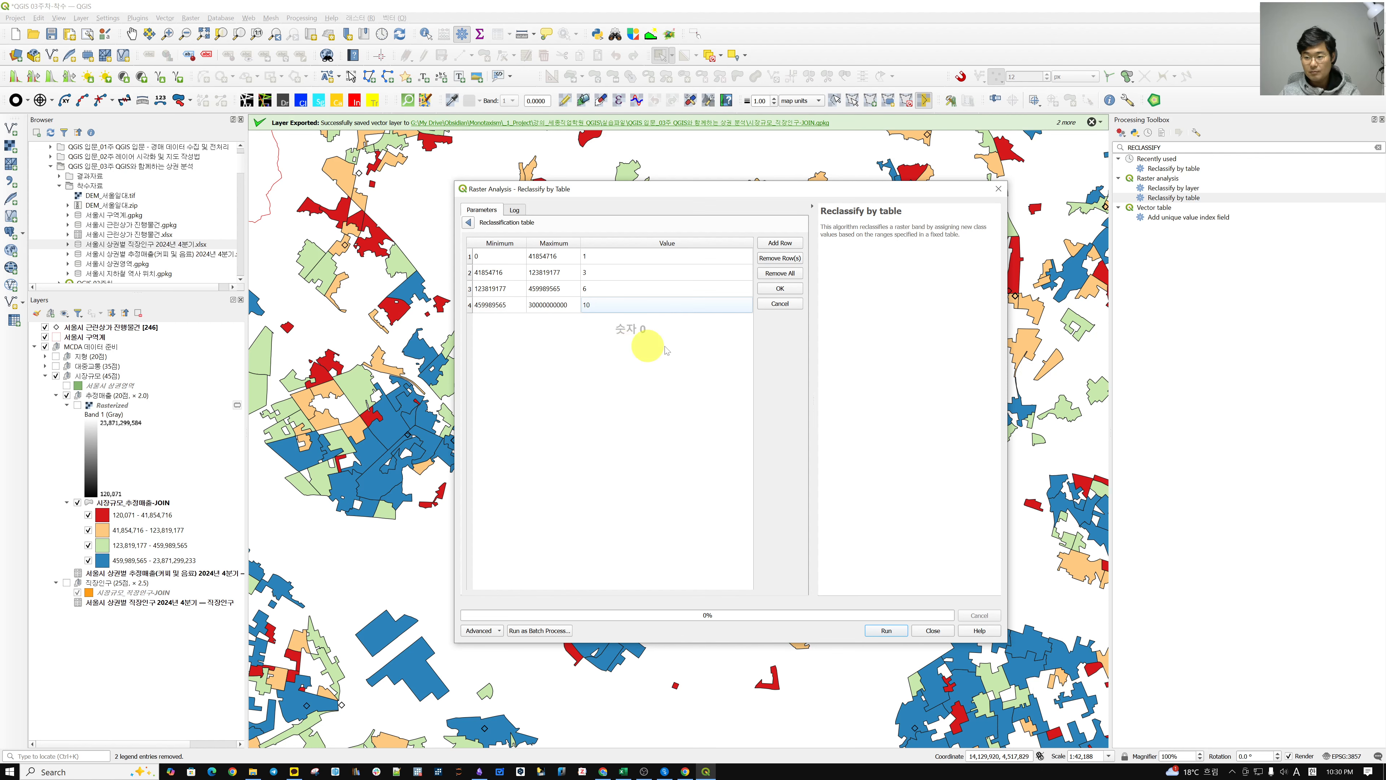
Accept the four-row table, run Reclassify by Table to a temporary raster, and close the tool
left_click(781, 288)
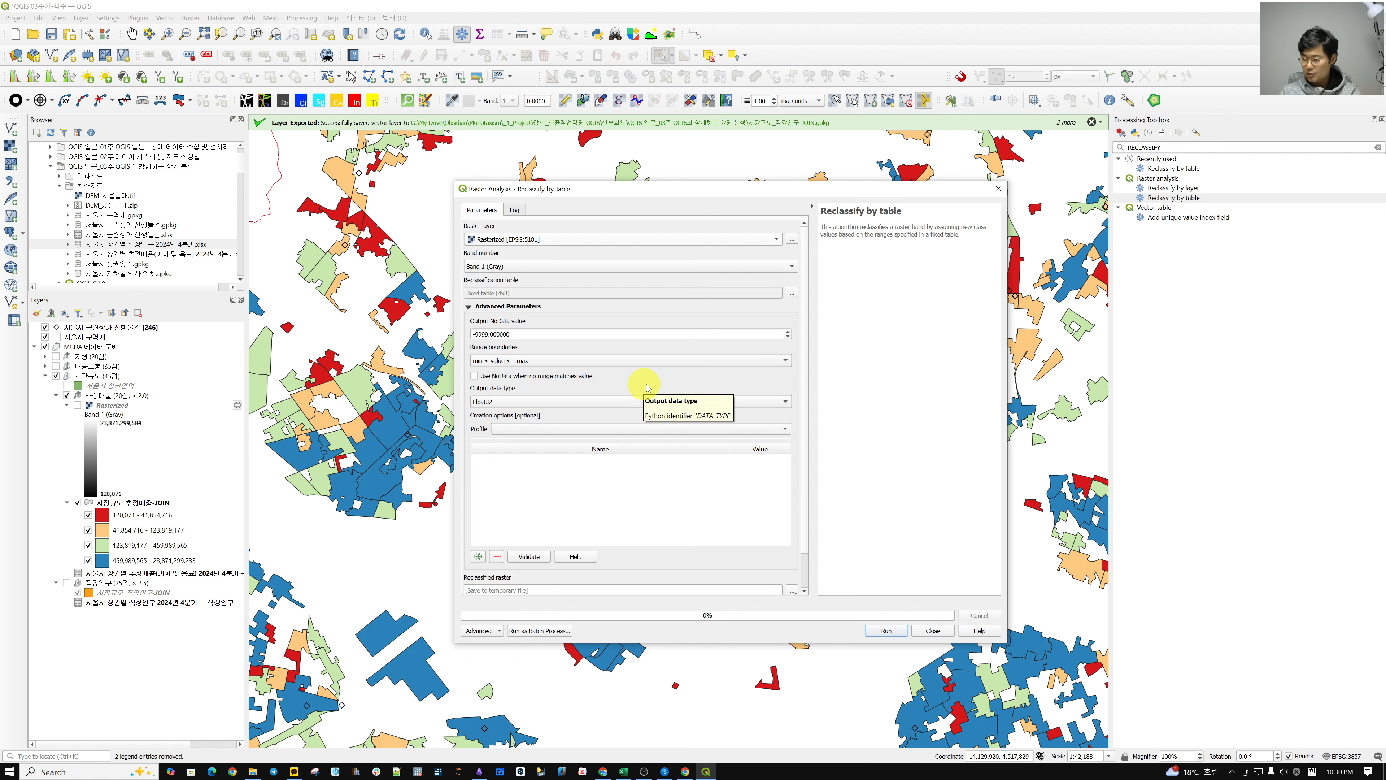
left_click(884, 631)
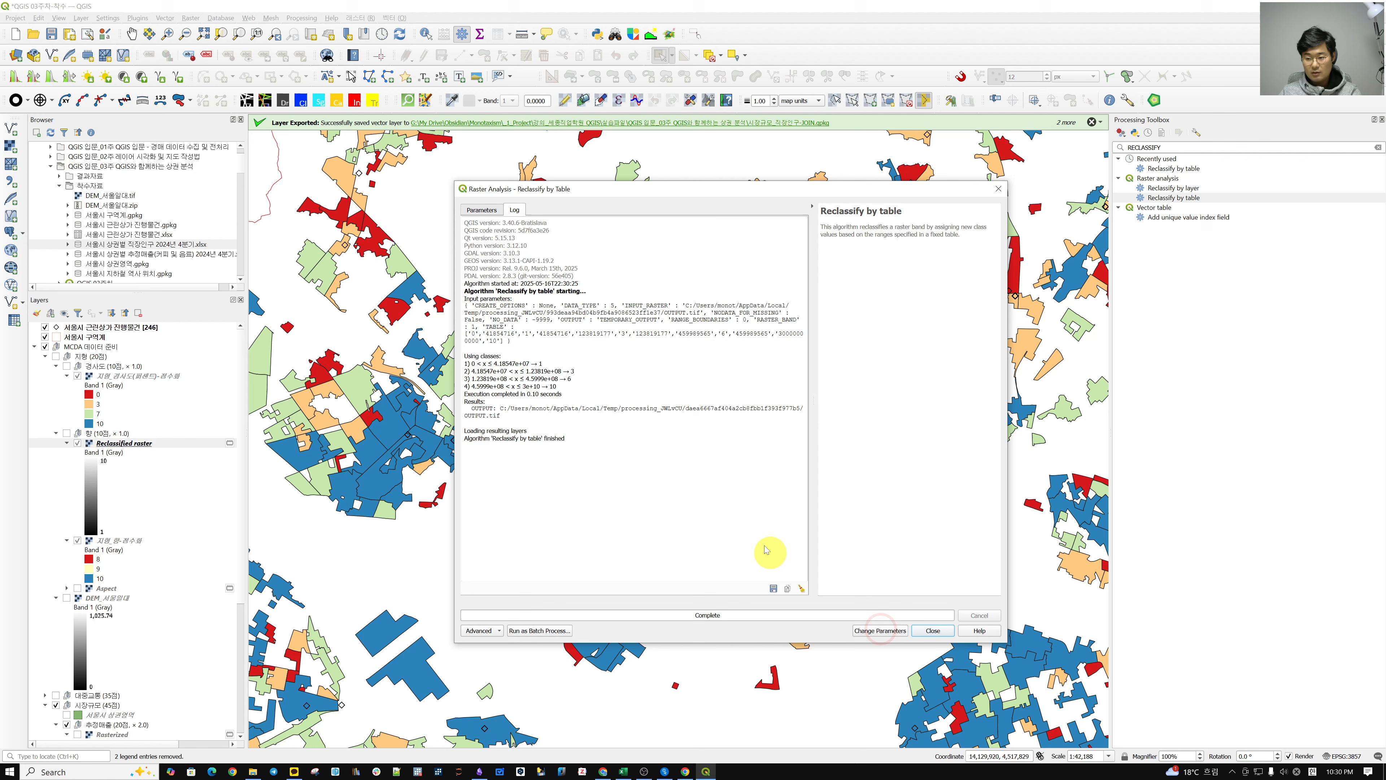
left_click(931, 630)
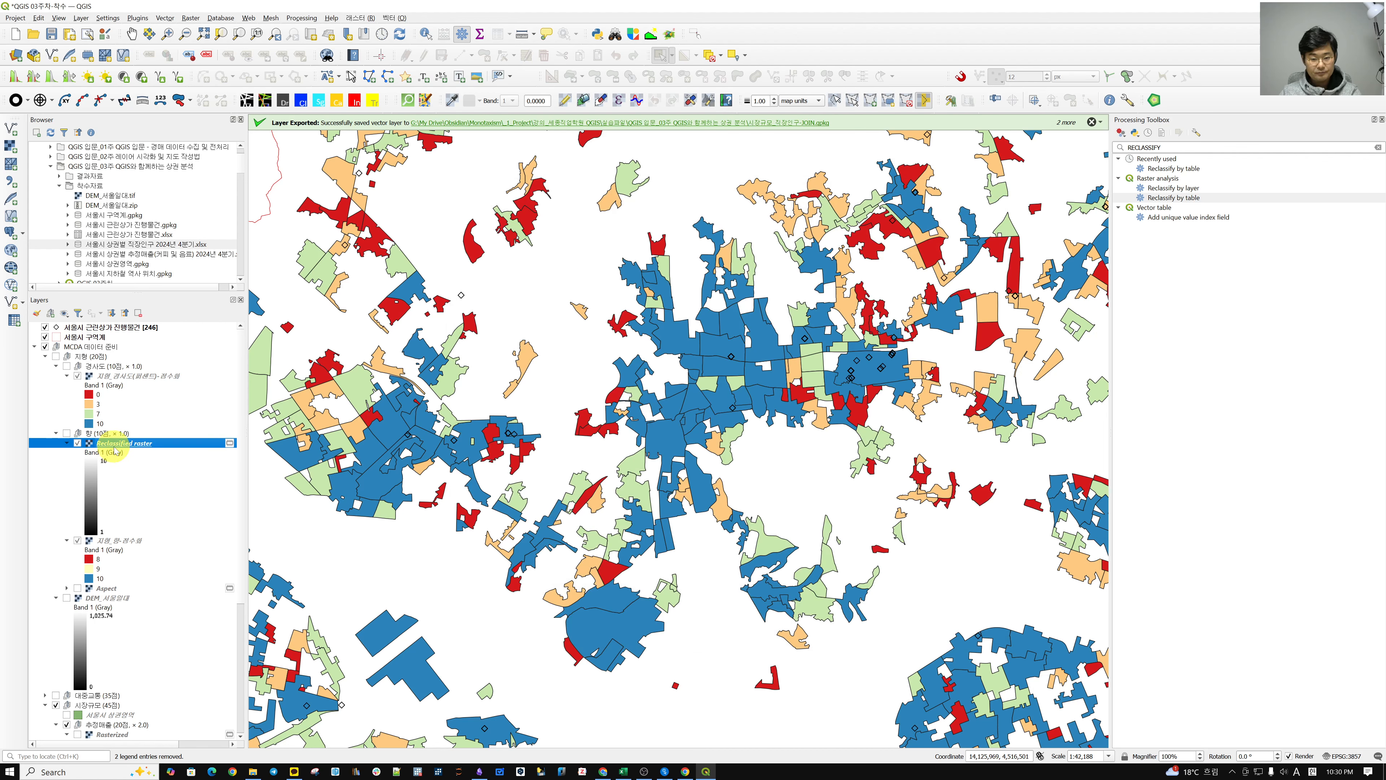
Move the Reclassified raster layer into the 추정매출 group, and collapse the 지형 group and the Rasterized legend
left_click_drag(124, 445, 202, 723)
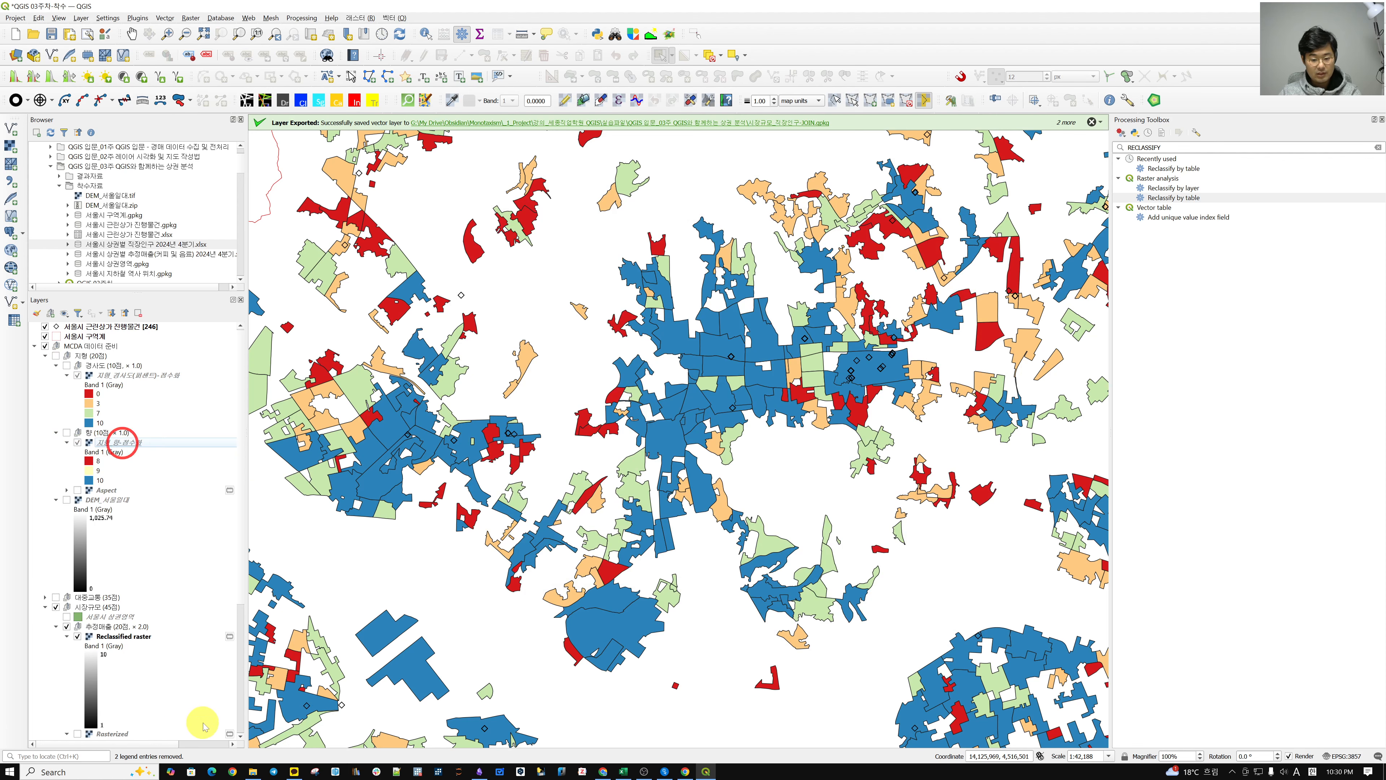
left_click(45, 356)
scroll(628, 449, "down", 1)
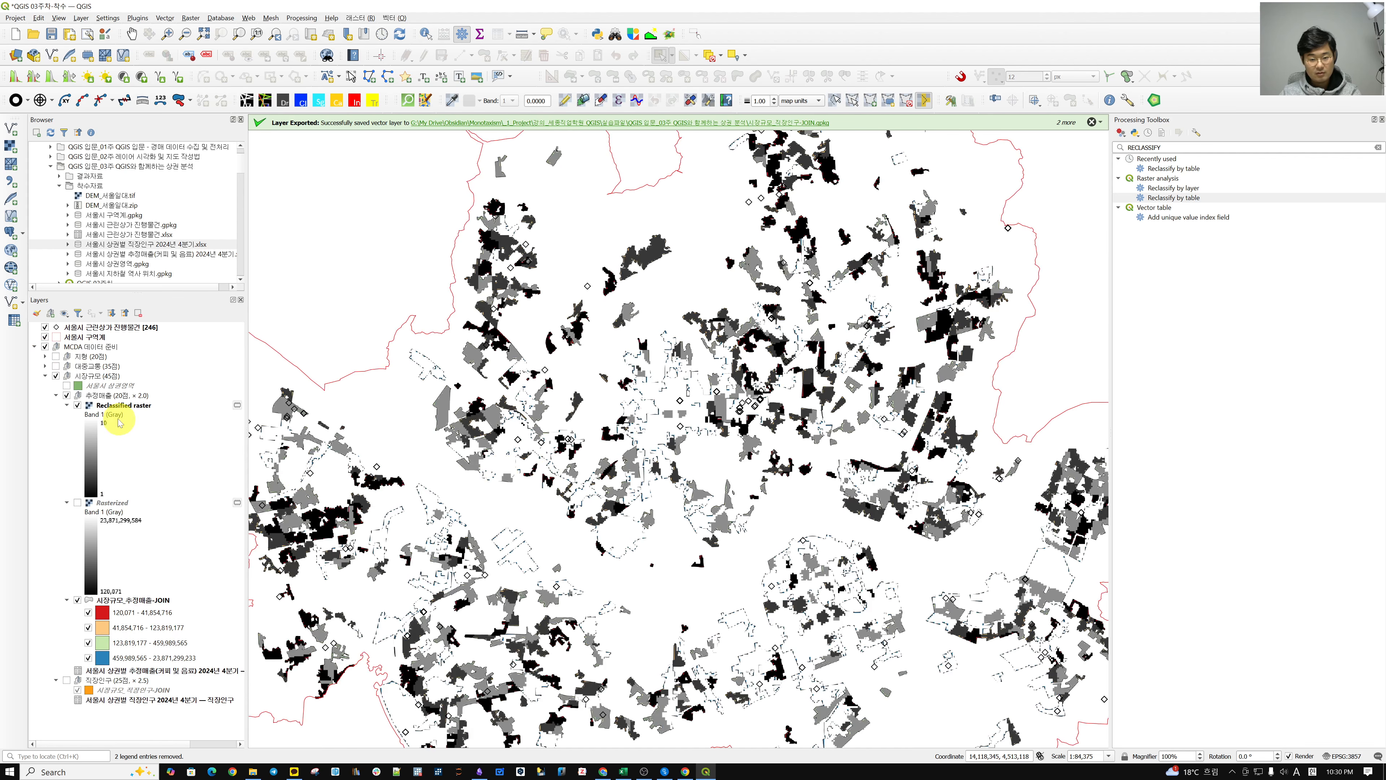
left_click(66, 502)
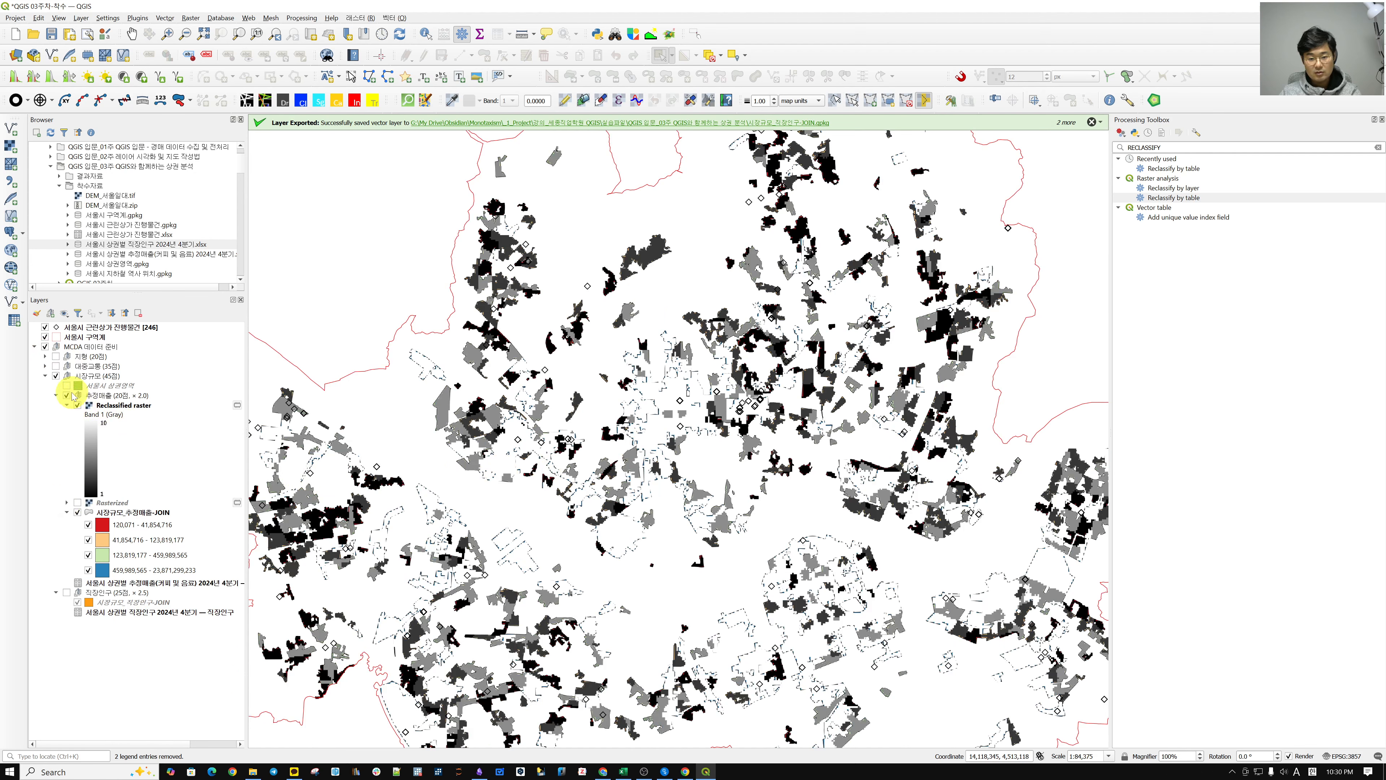
Reorder the 추정매출 group so Reclassified raster sits between Rasterized and 시장규모_추정매출-JOIN, keeping the JOIN layer shown
left_click(76, 512)
left_click(66, 512)
left_click(66, 512)
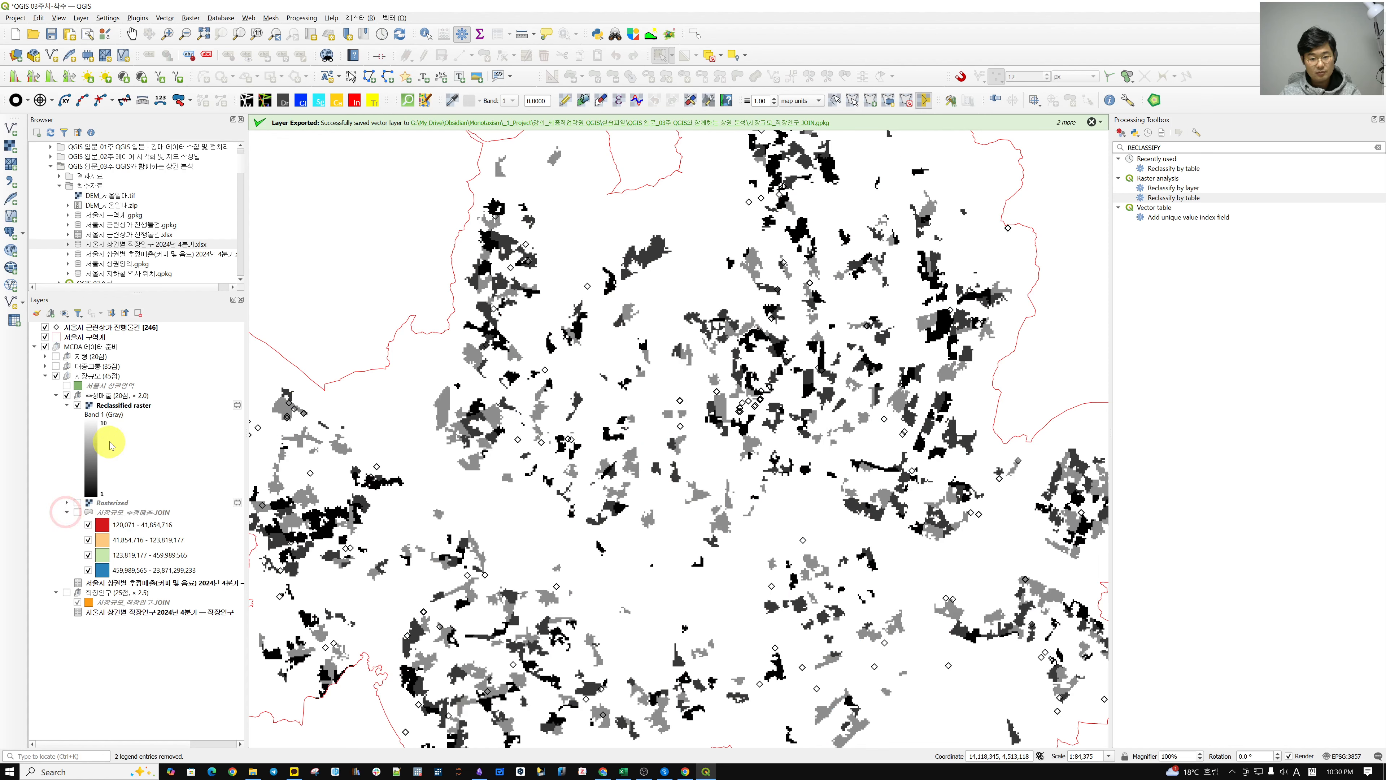
left_click_drag(145, 404, 222, 513)
left_click_drag(103, 485, 192, 416)
left_click(66, 414)
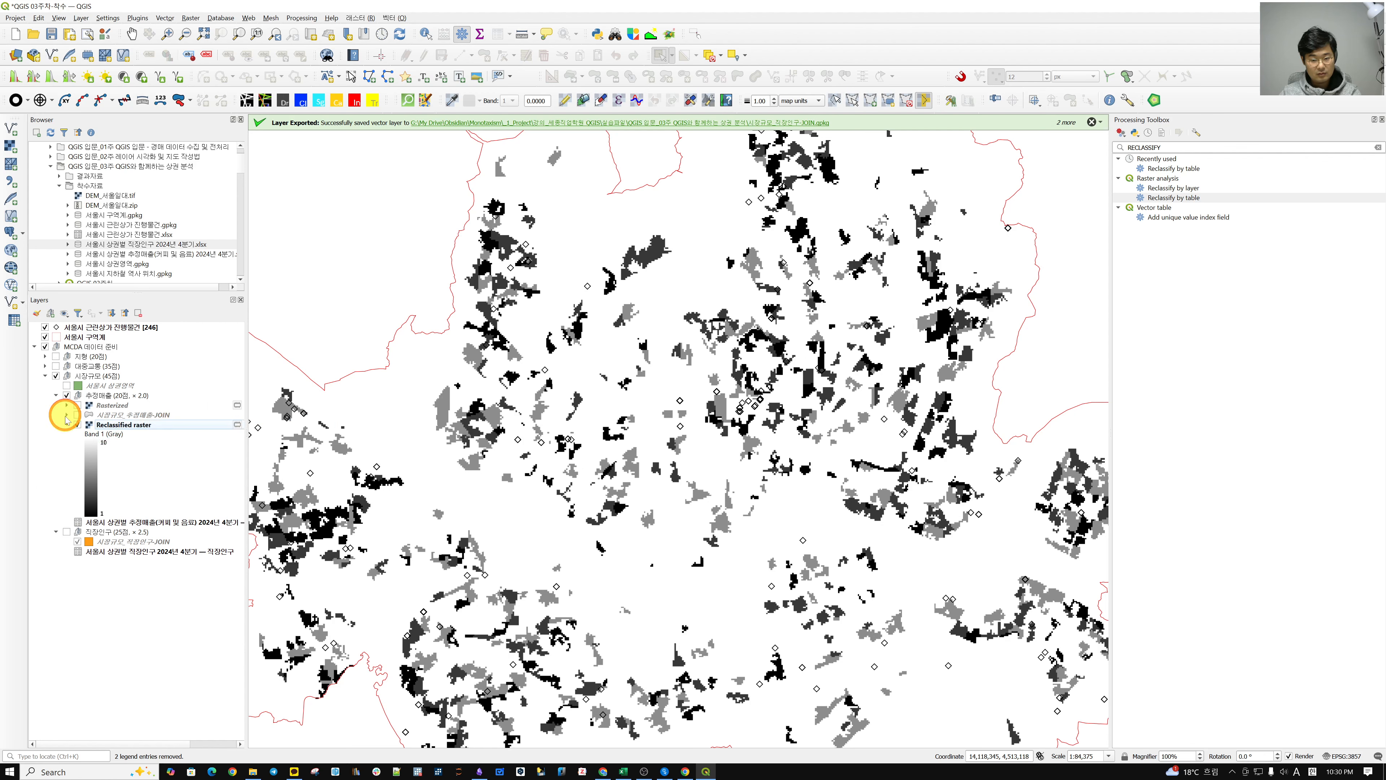
left_click(66, 414)
left_click_drag(122, 486, 179, 401)
left_click(76, 512)
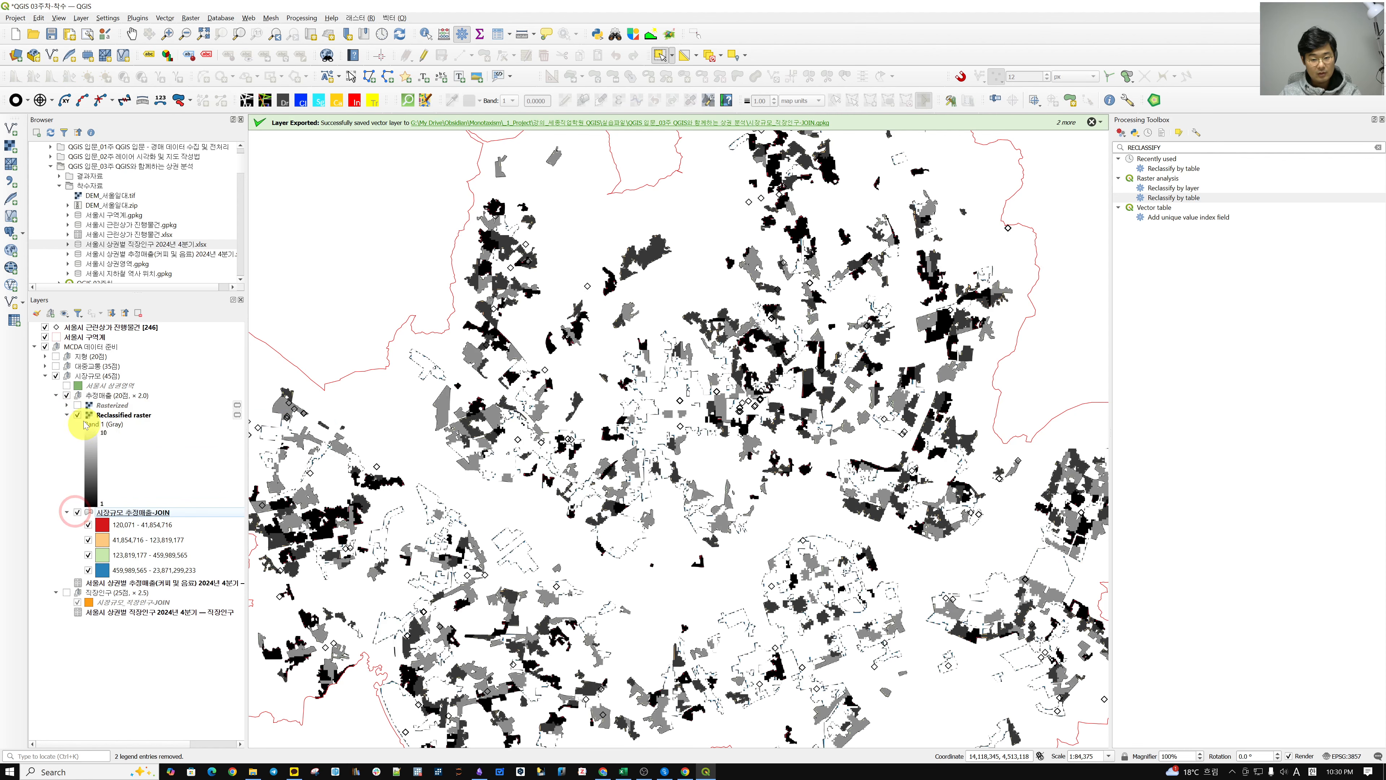
Toggle the Reclassified raster's visibility to compare it with the classified 시장규모_추정매출-JOIN polygons
left_click(77, 415)
left_click(77, 415)
left_click(78, 415)
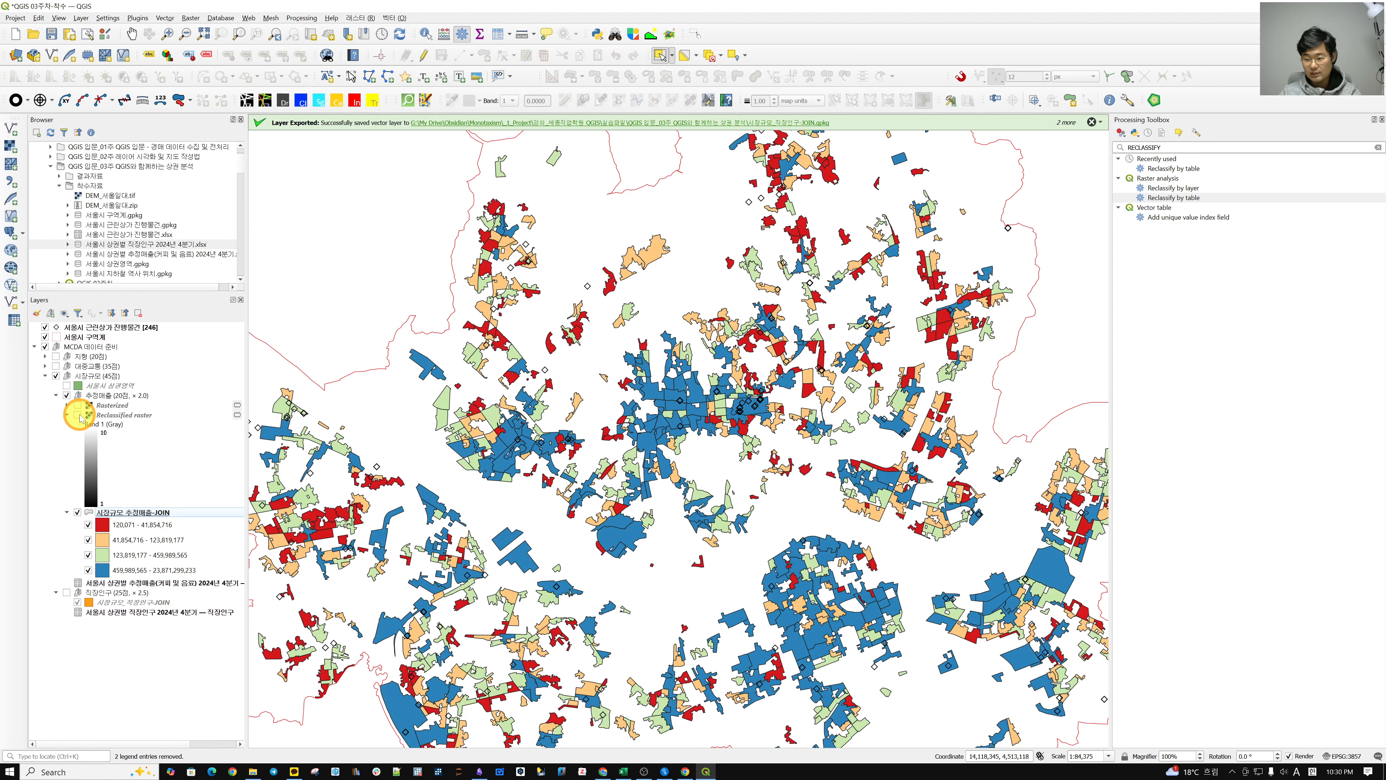
left_click(77, 416)
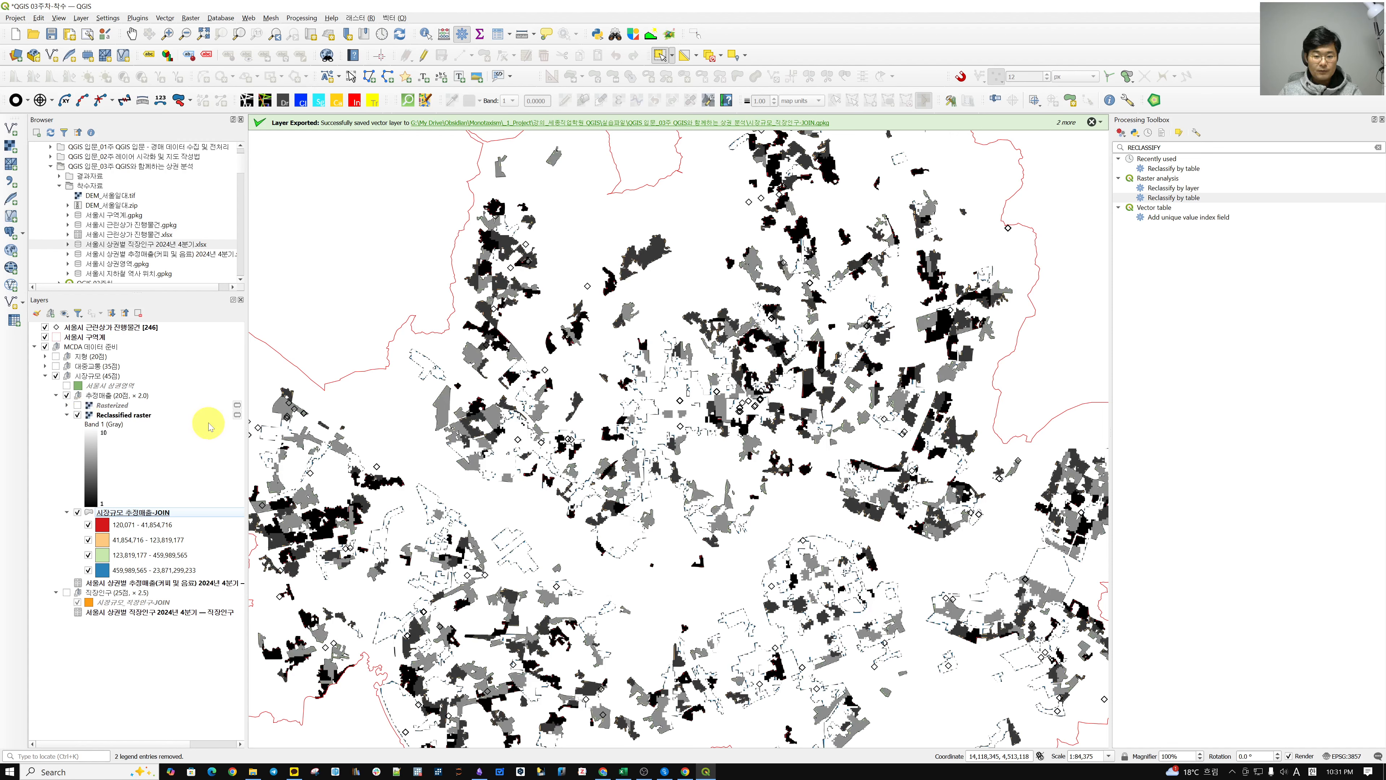
Load the style file 스타일_추정매출-점수화 onto the Reclassified raster layer and apply it
left_click(134, 416)
double_click(135, 416)
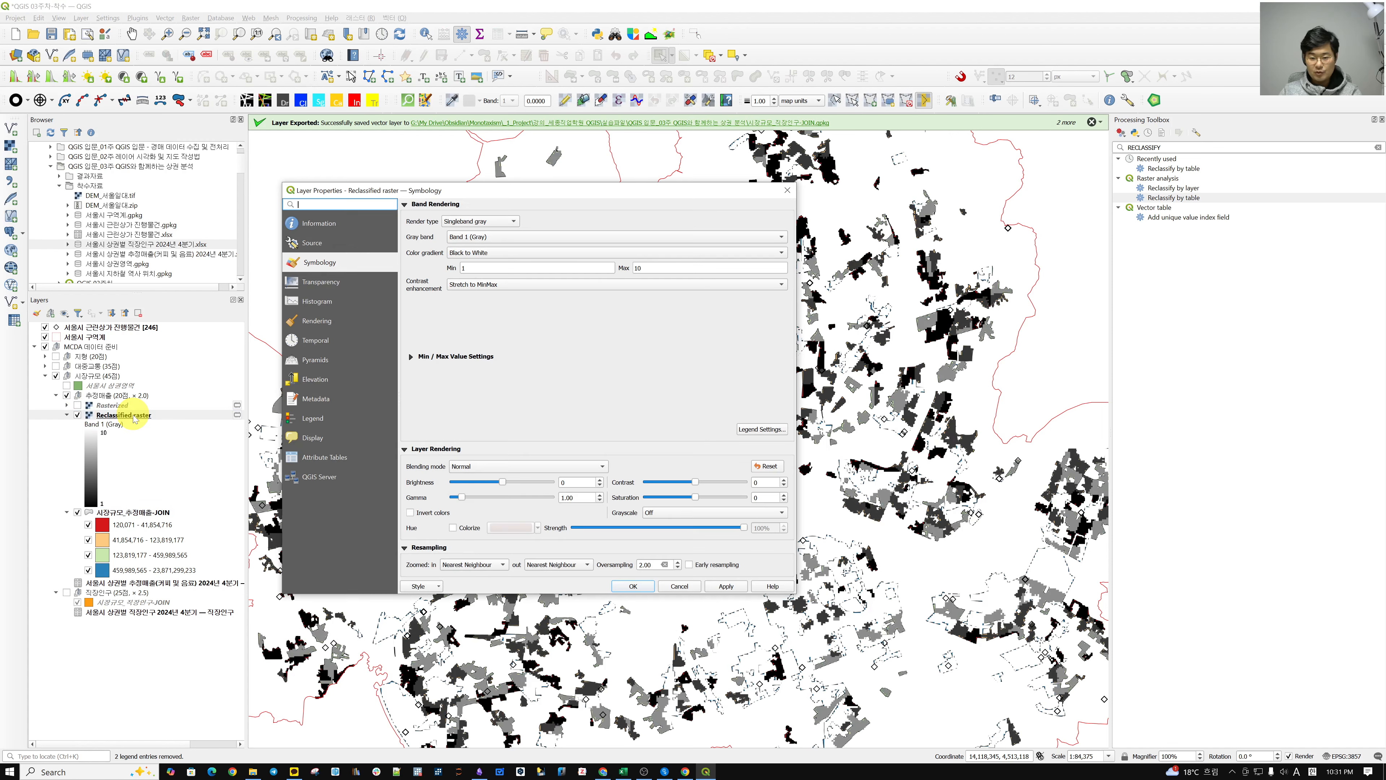
left_click(425, 586)
left_click(430, 598)
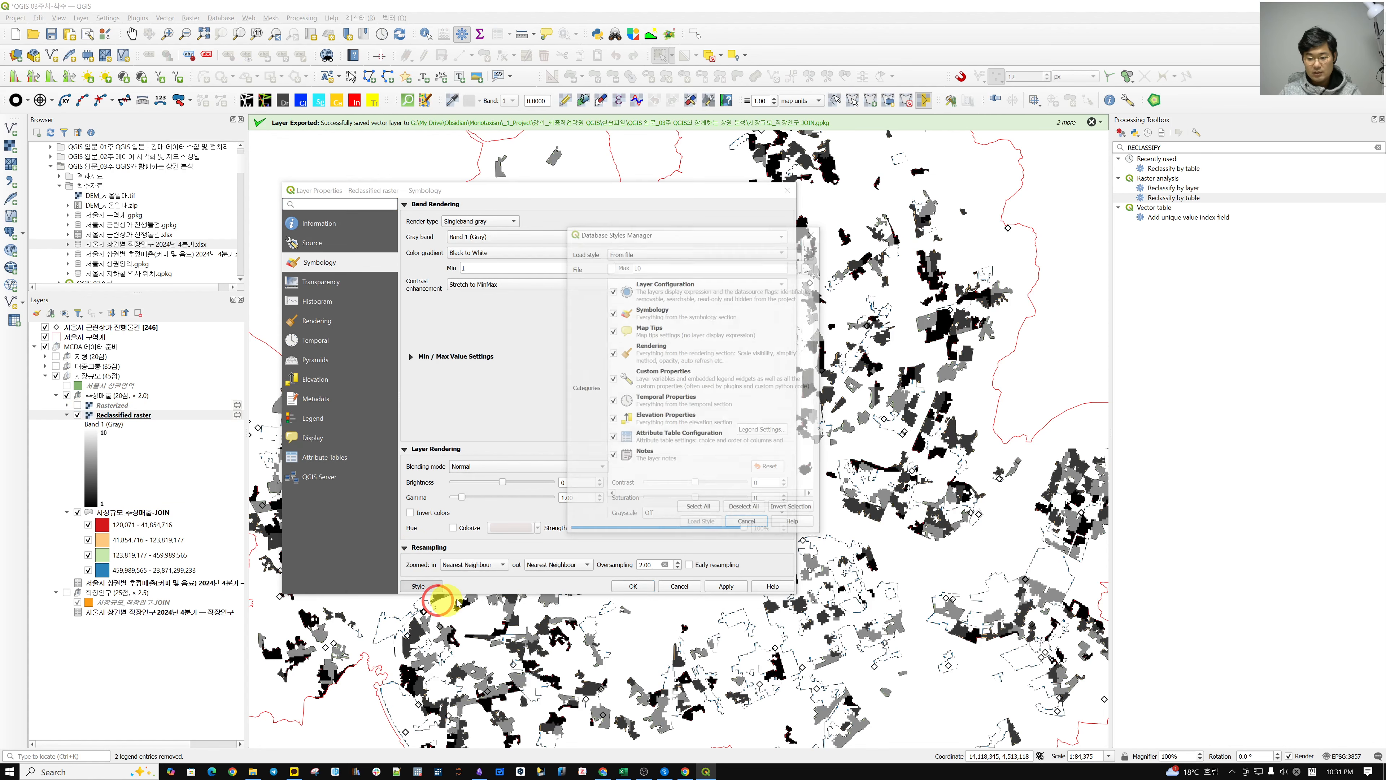
left_click(807, 267)
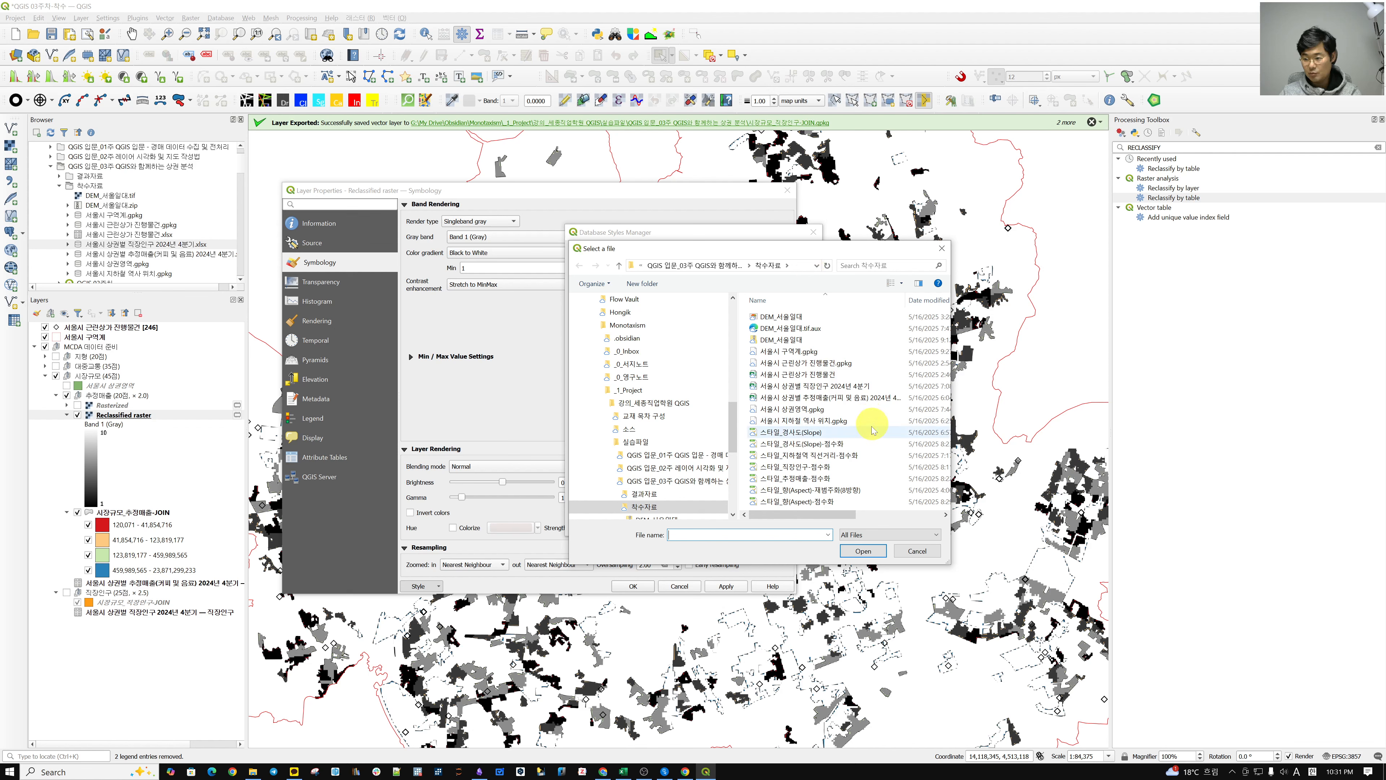
left_click(854, 477)
left_click(863, 551)
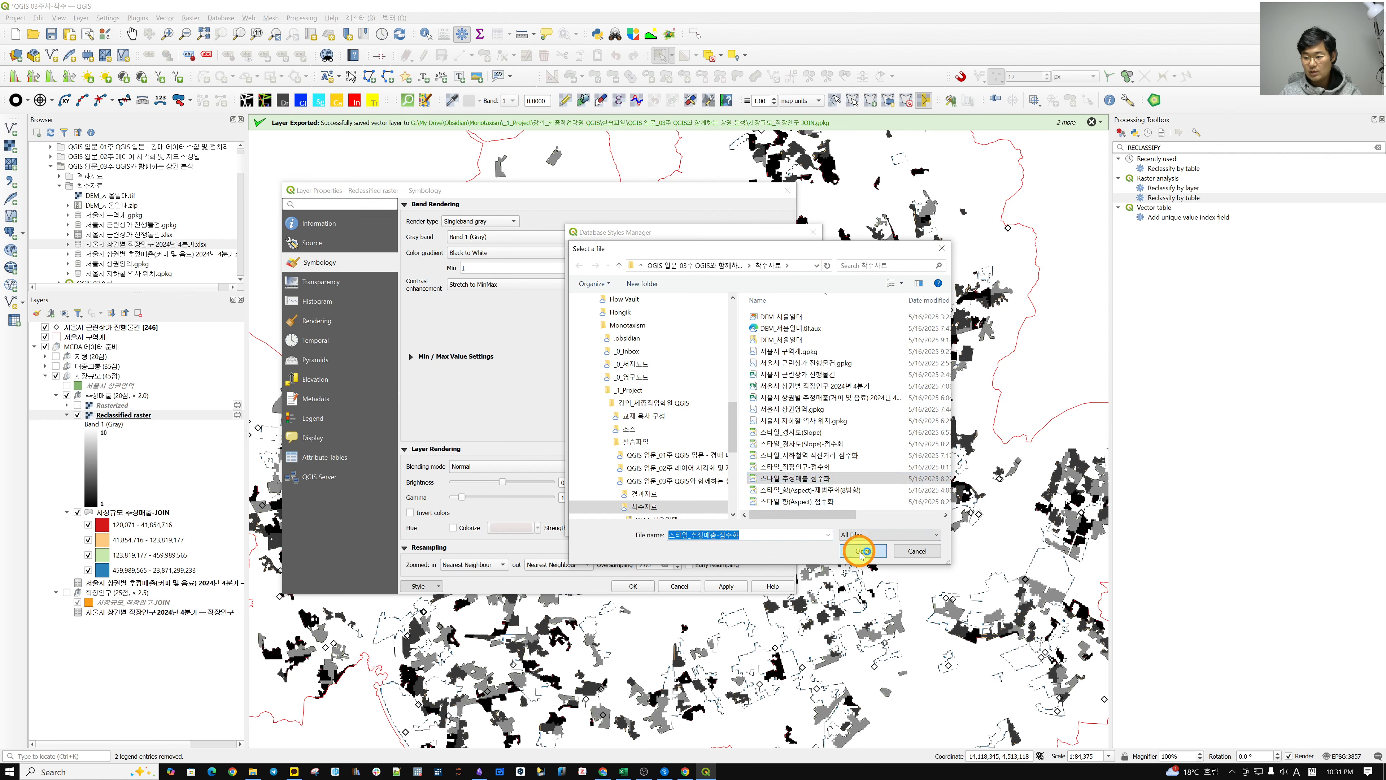
left_click(703, 525)
left_click(646, 587)
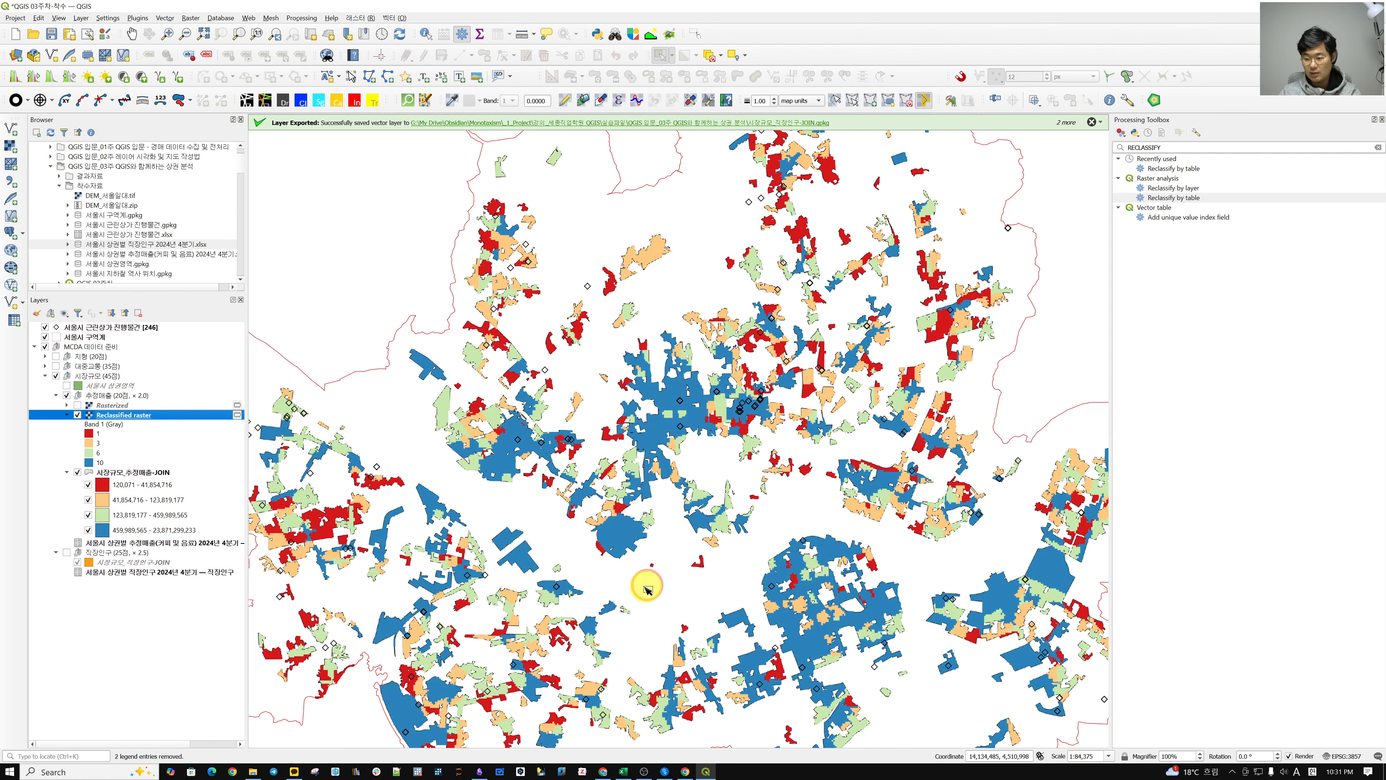
Export the Reclassified raster as a GeoTIFF named 시장규모_추정매출-점수화 in the QGIS 입문_03주 folder and add it to the map
right_click(113, 420)
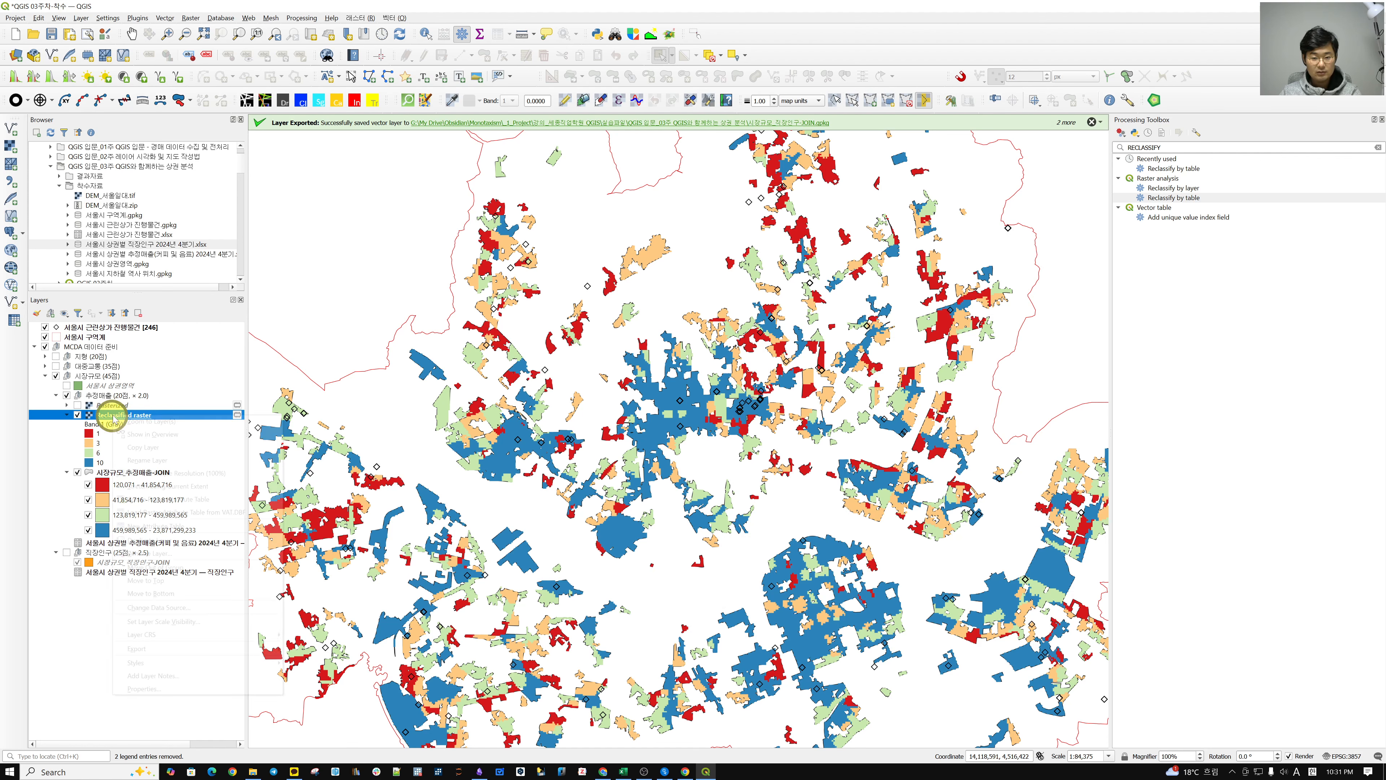
left_click(322, 648)
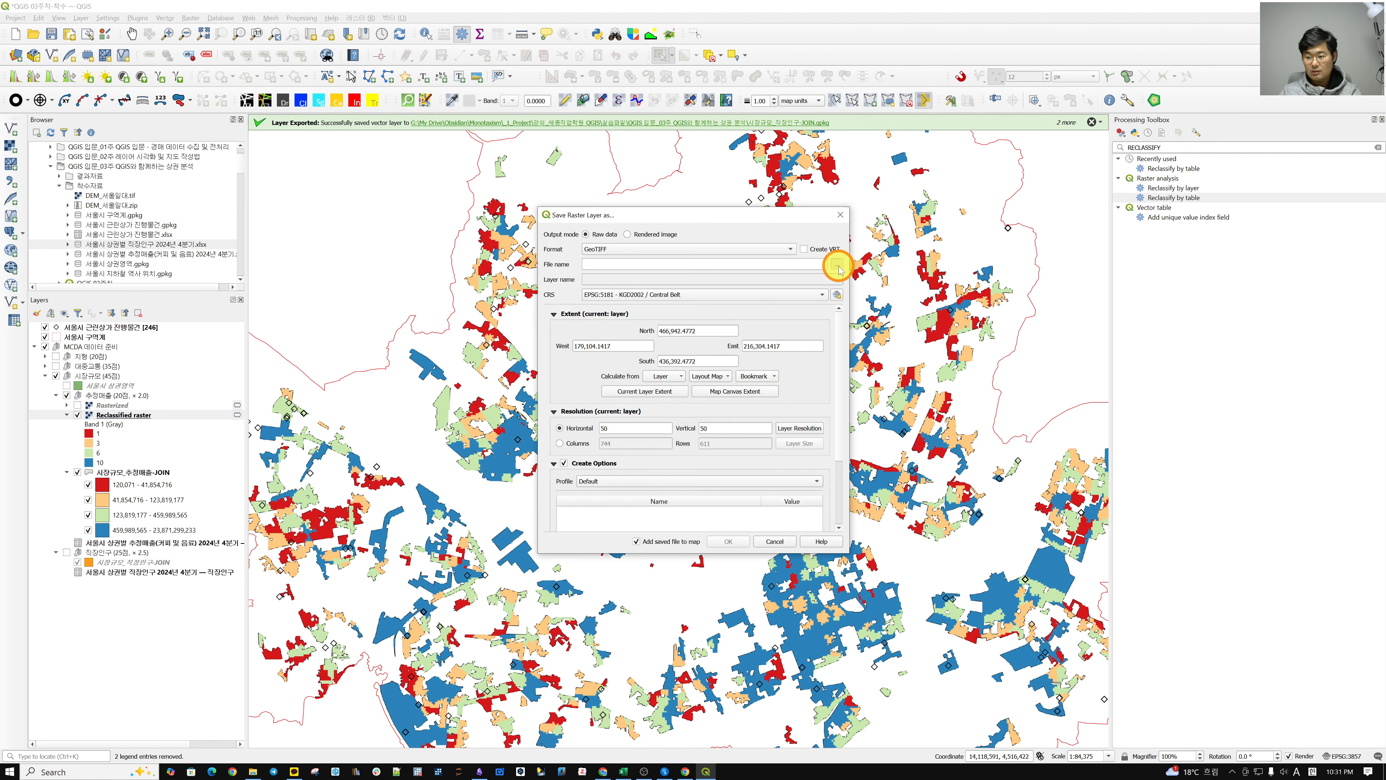
left_click(836, 266)
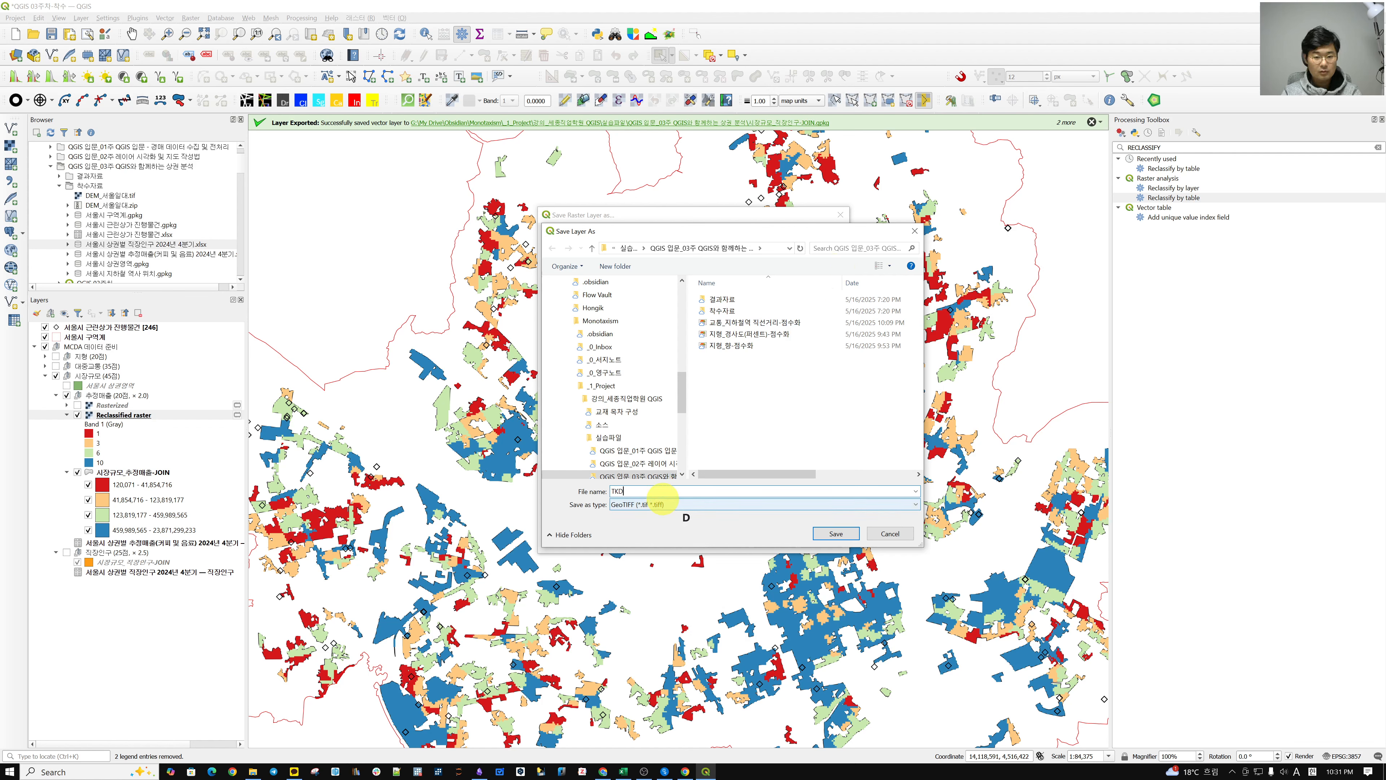
type("ㅅㅣ장규")
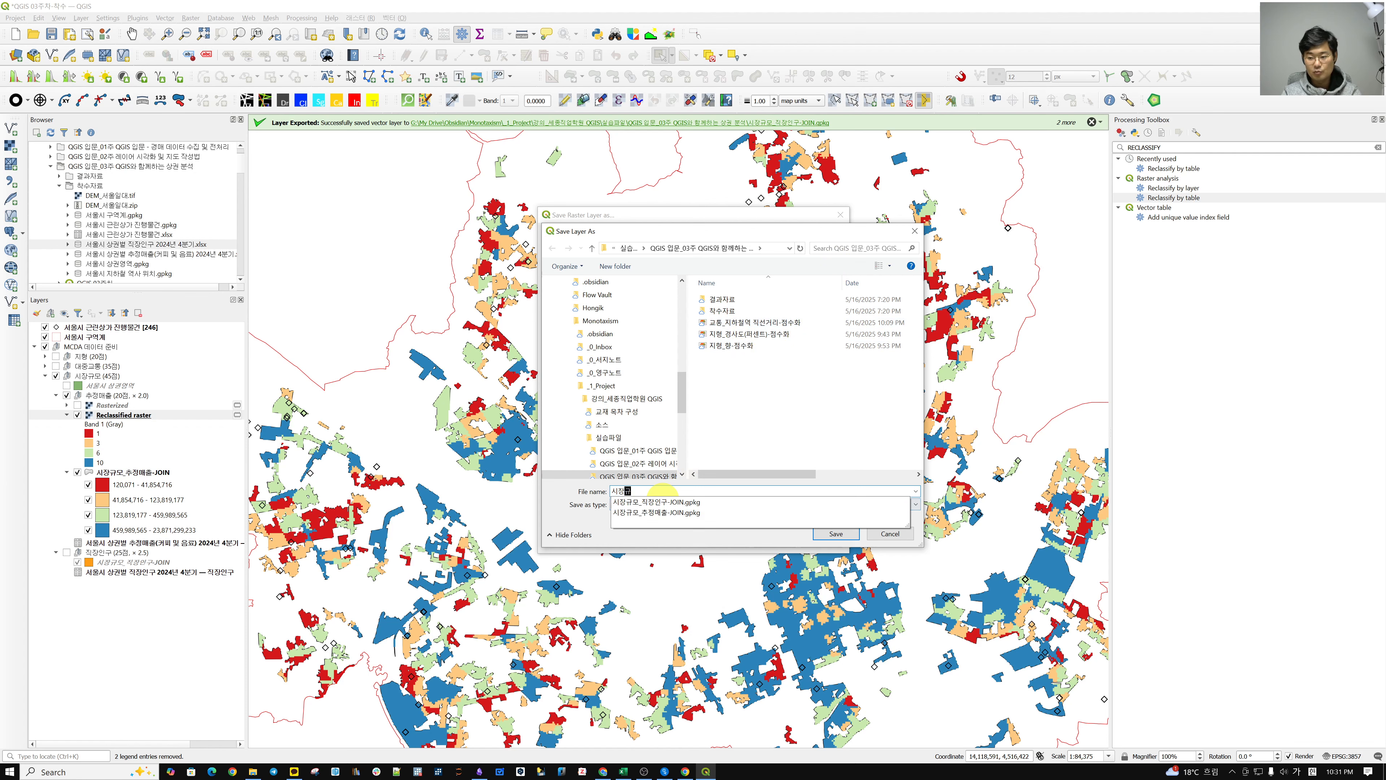
key("Down")
key("Down")
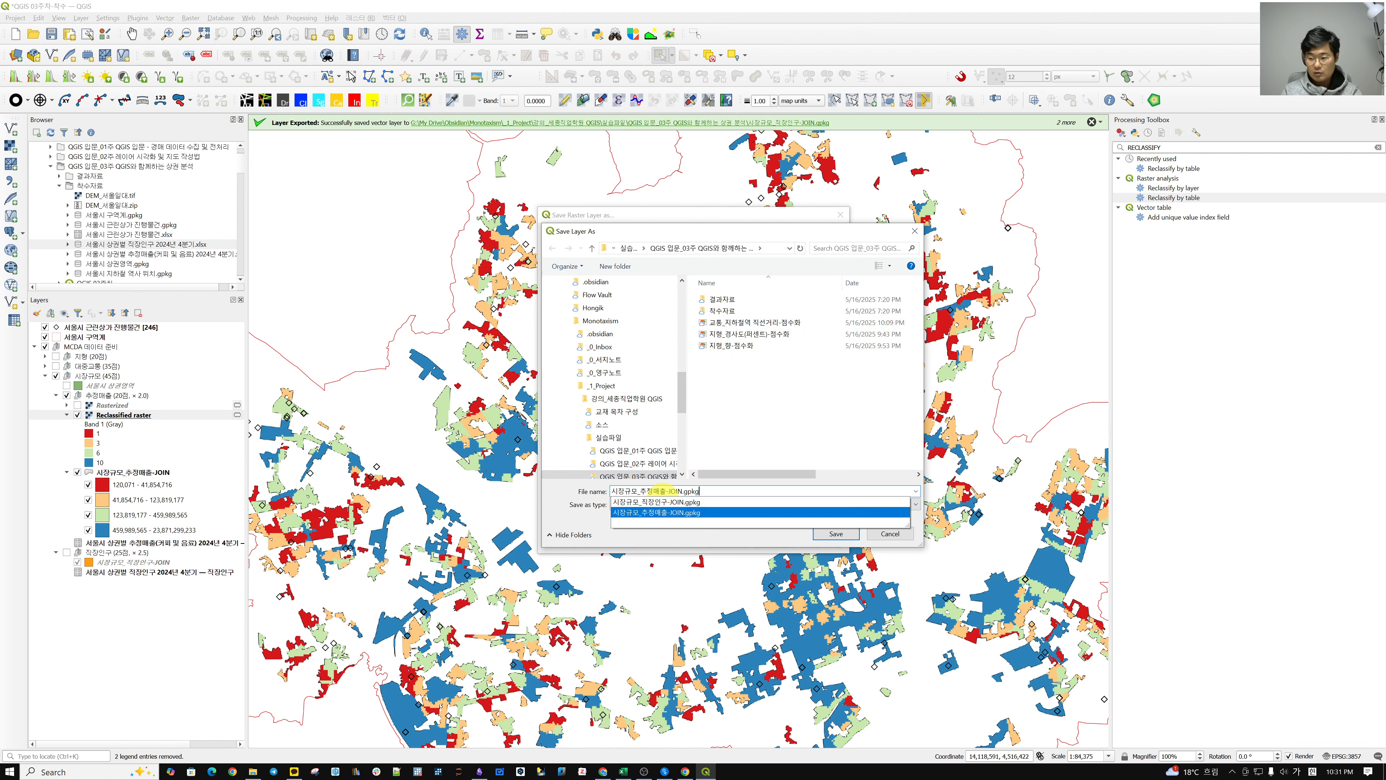
key("BackSpace")
key("BackSpace")
key("BackSpace")
key("BackSpace")
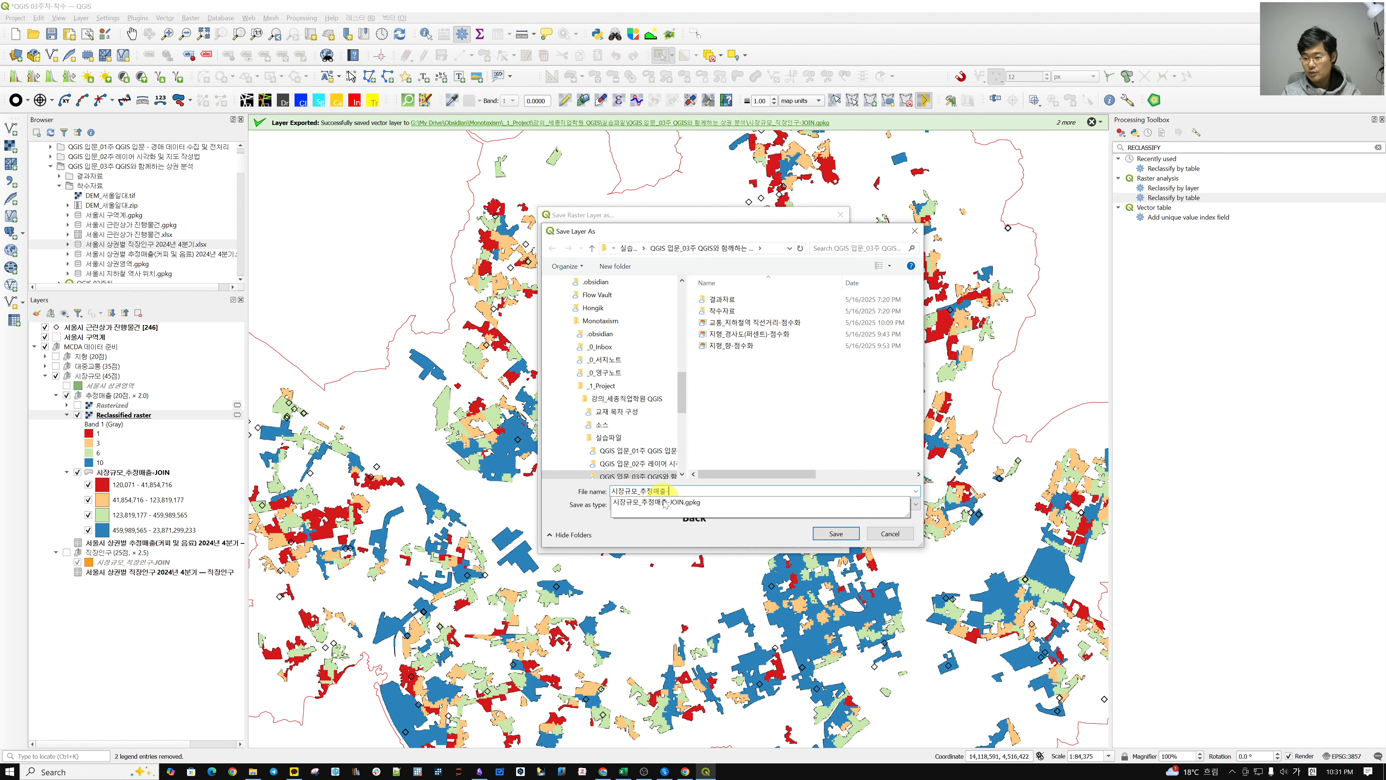
type("ㅓㅁ수화")
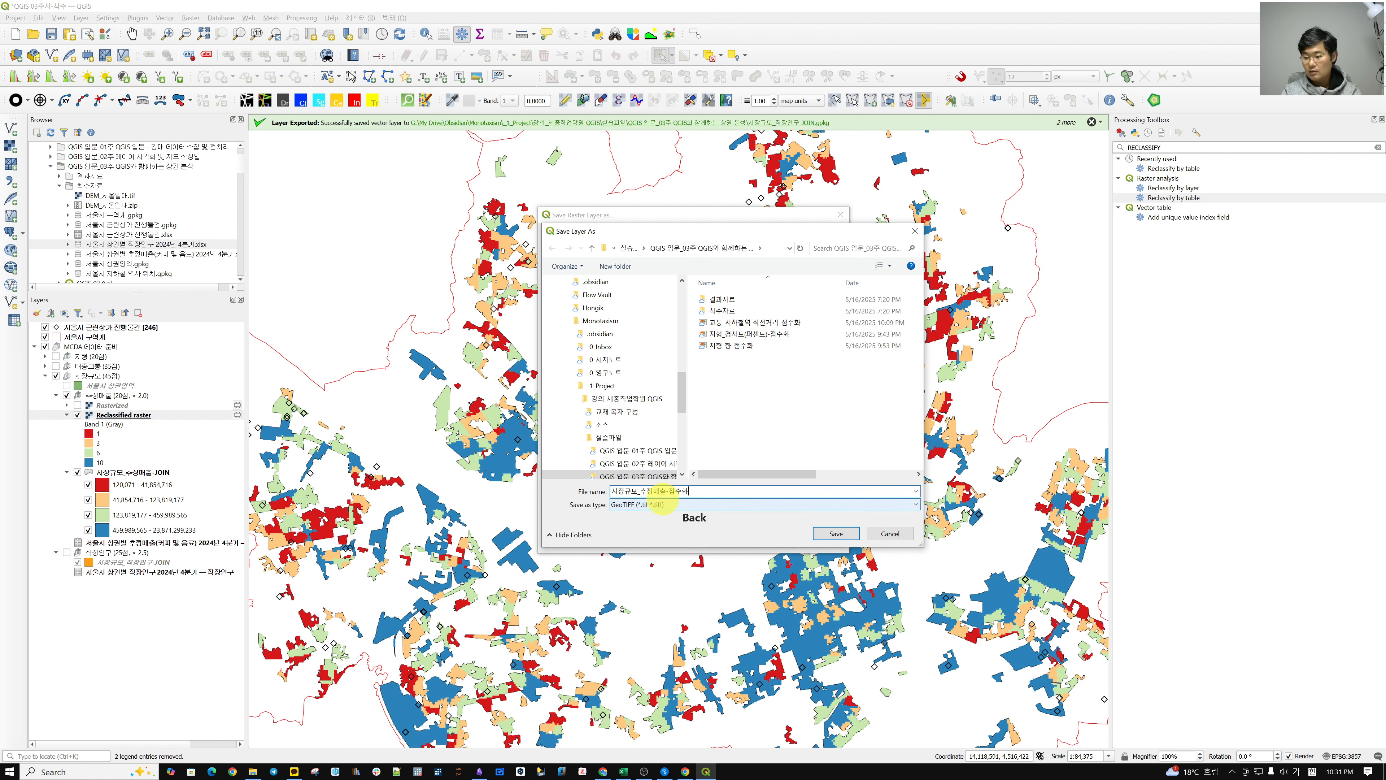
key("Return")
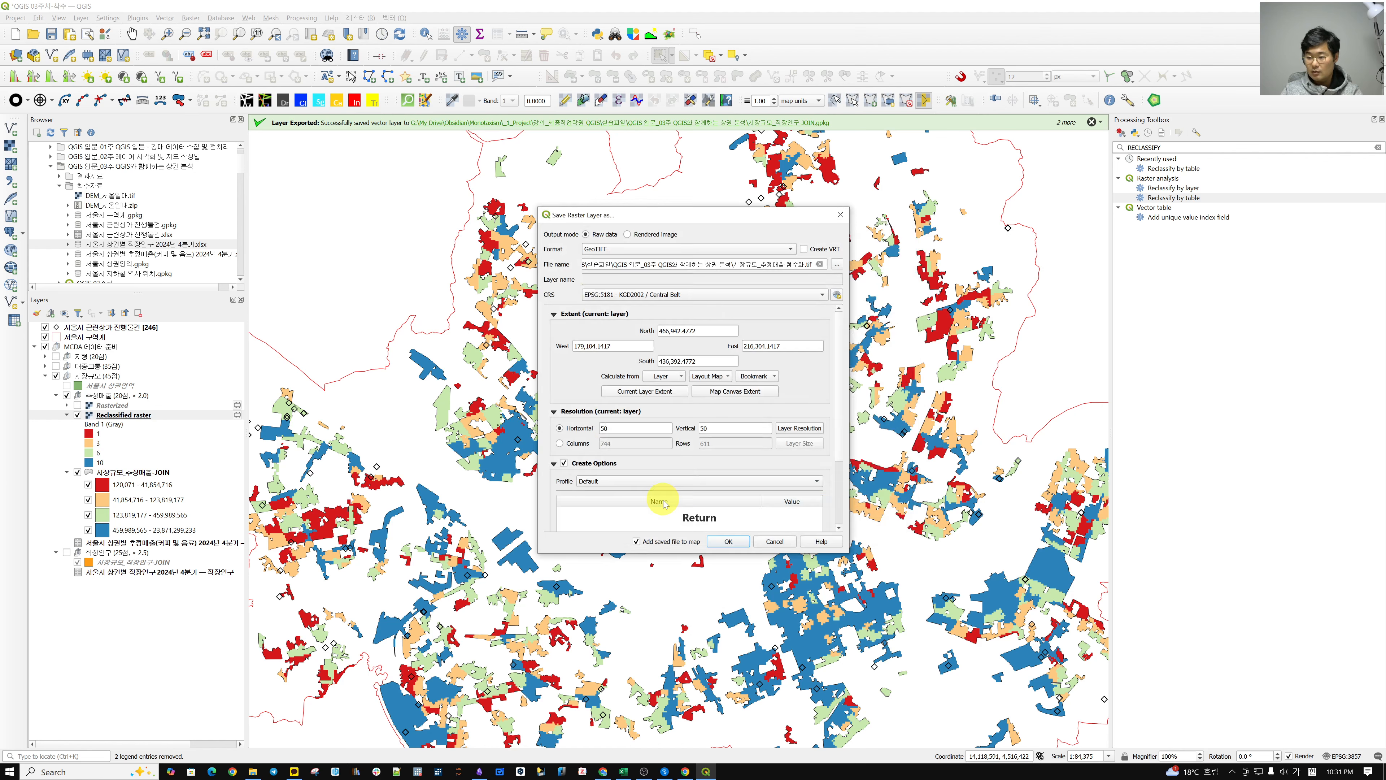
left_click(721, 541)
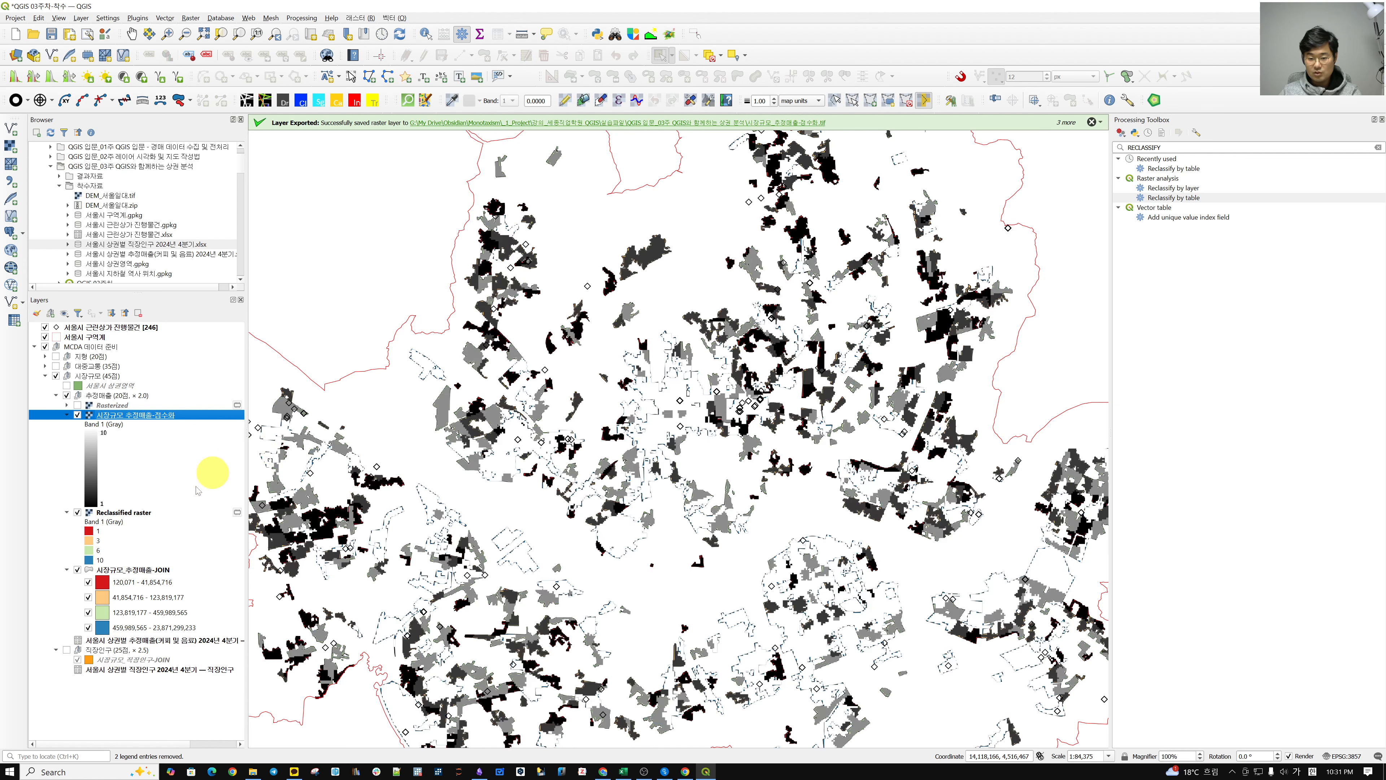
Copy the Reclassified raster's style and paste all its style categories onto the 시장규모_추정매출-점수화 layer
right_click(104, 513)
mouse_move(164, 482)
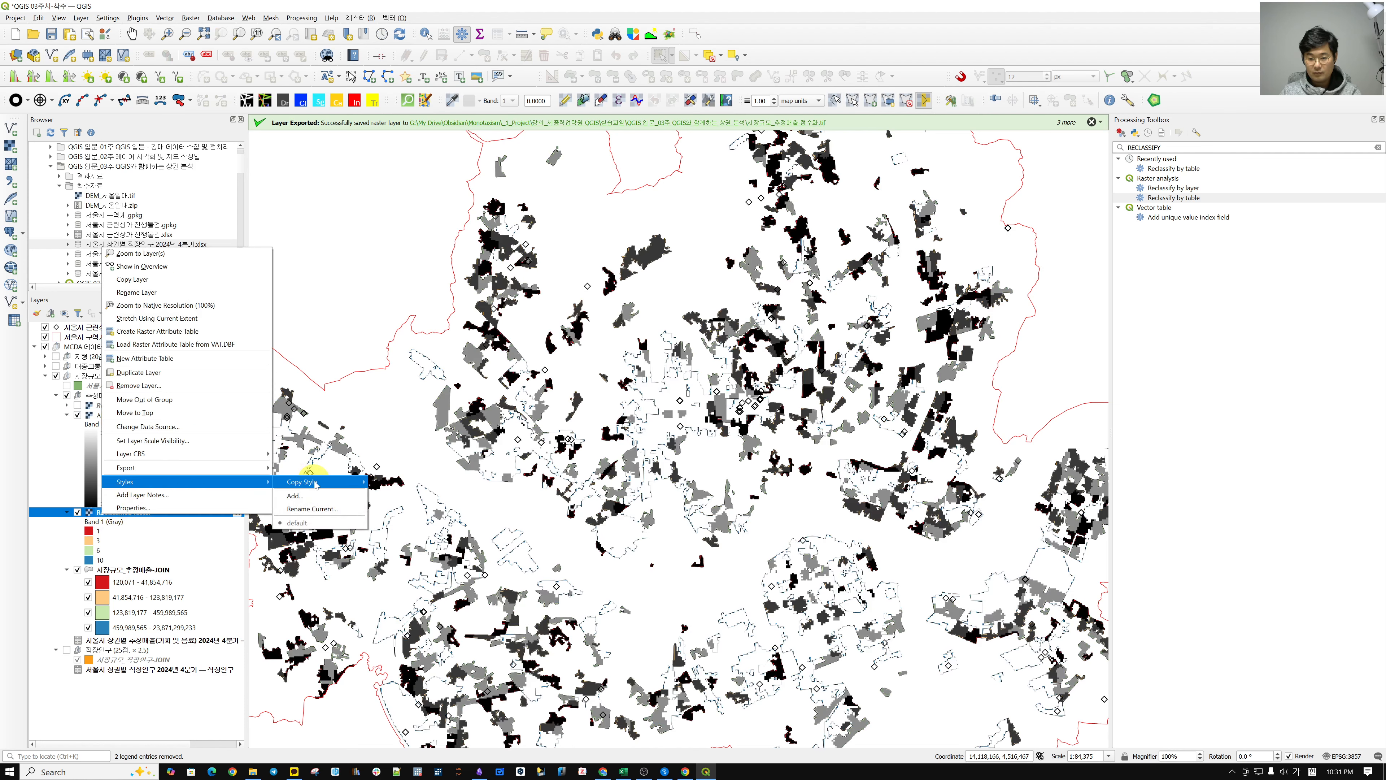
mouse_move(327, 482)
left_click(380, 482)
right_click(143, 414)
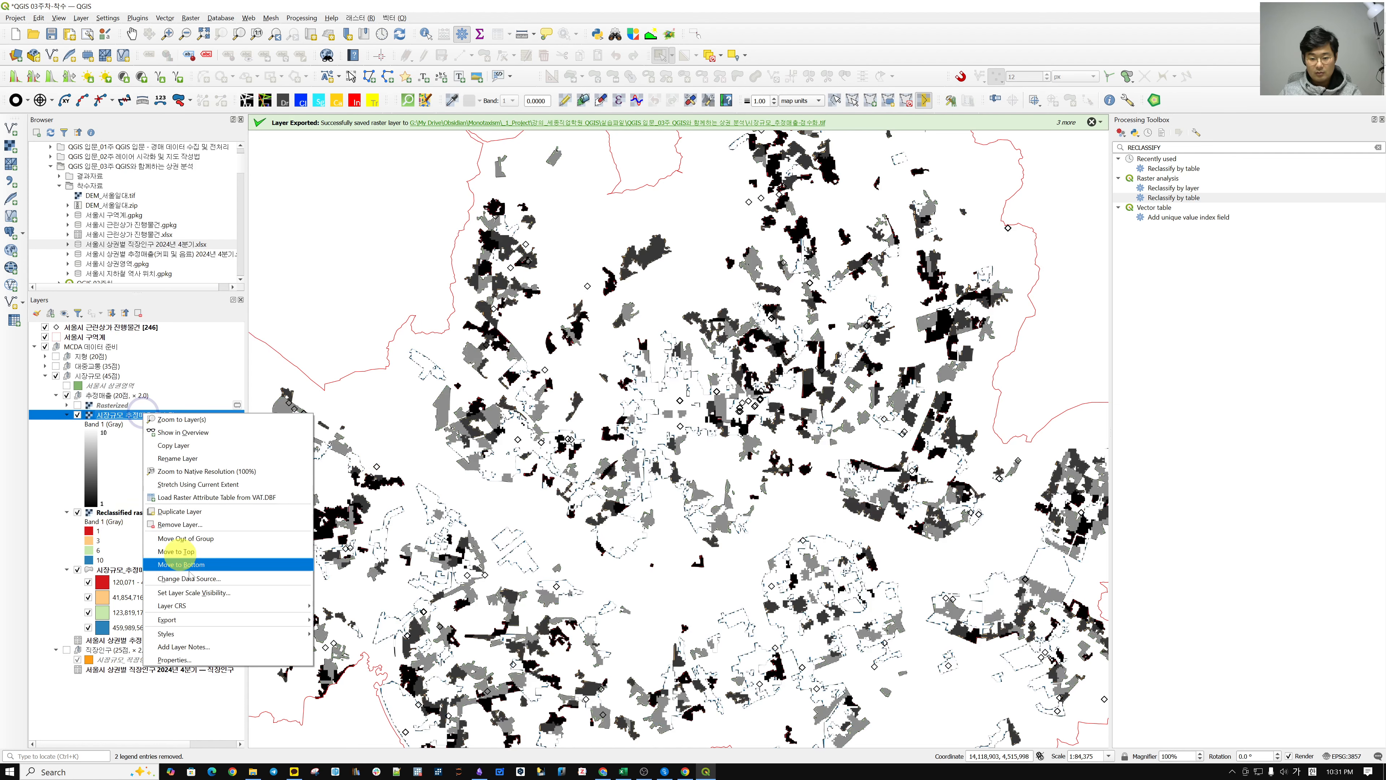
mouse_move(273, 633)
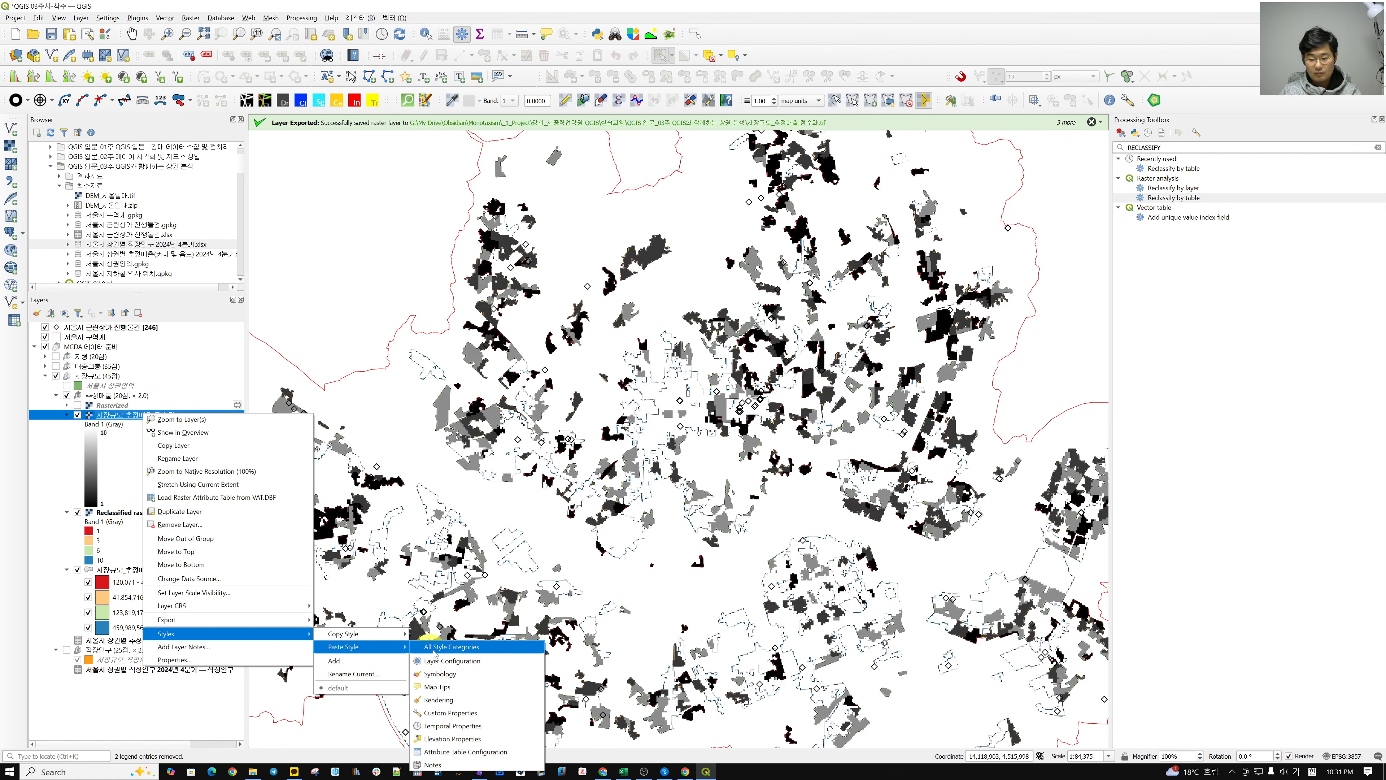
left_click(435, 646)
Remove the temporary Reclassified raster and Rasterized layers from the 추정매출 group
left_click(95, 472)
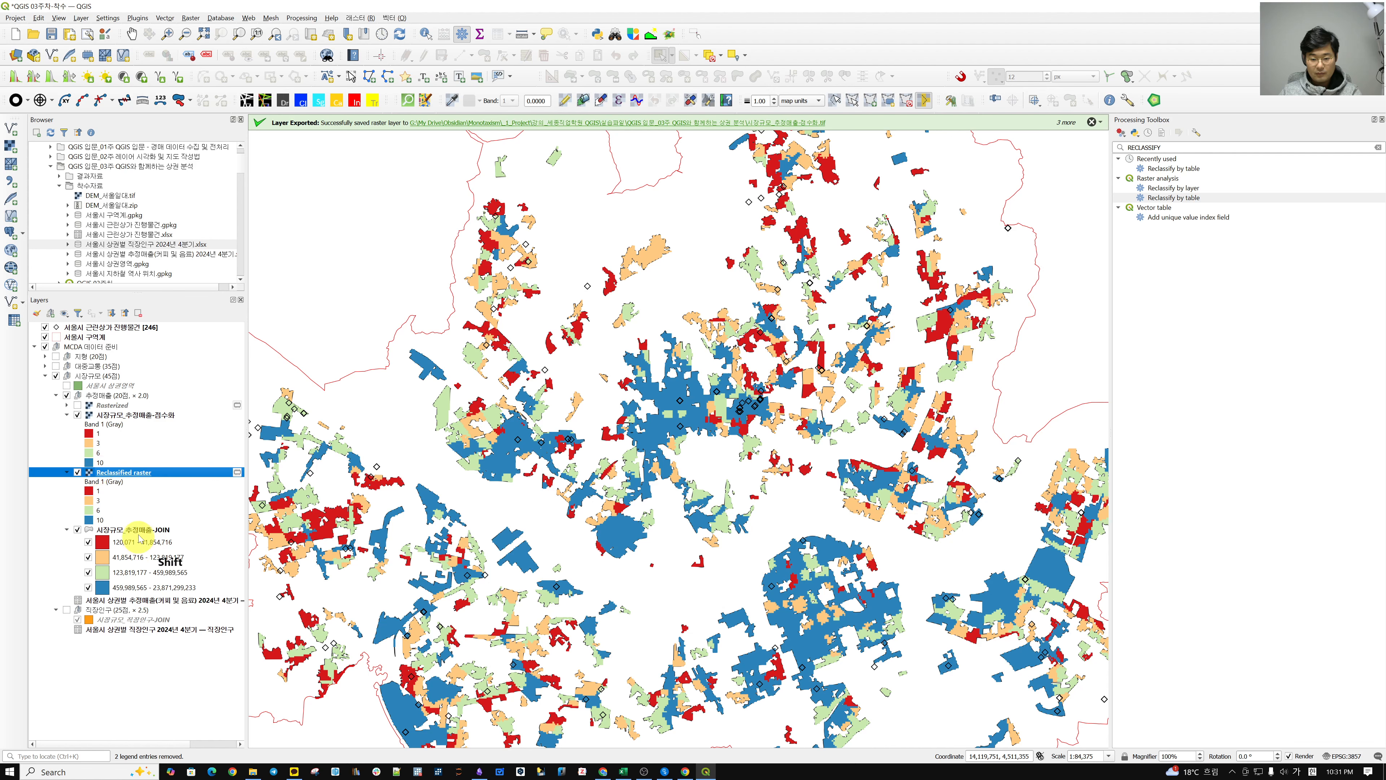
right_click(149, 472)
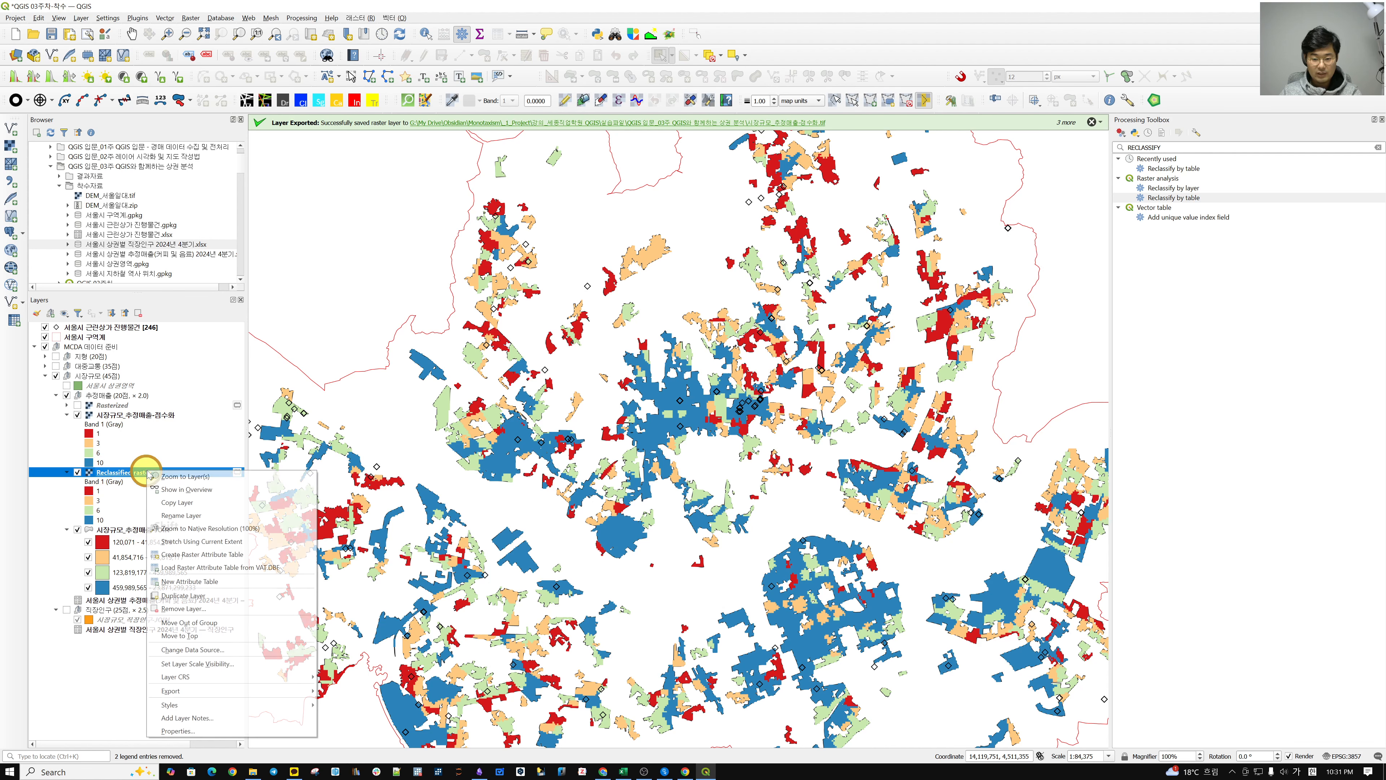
left_click(180, 608)
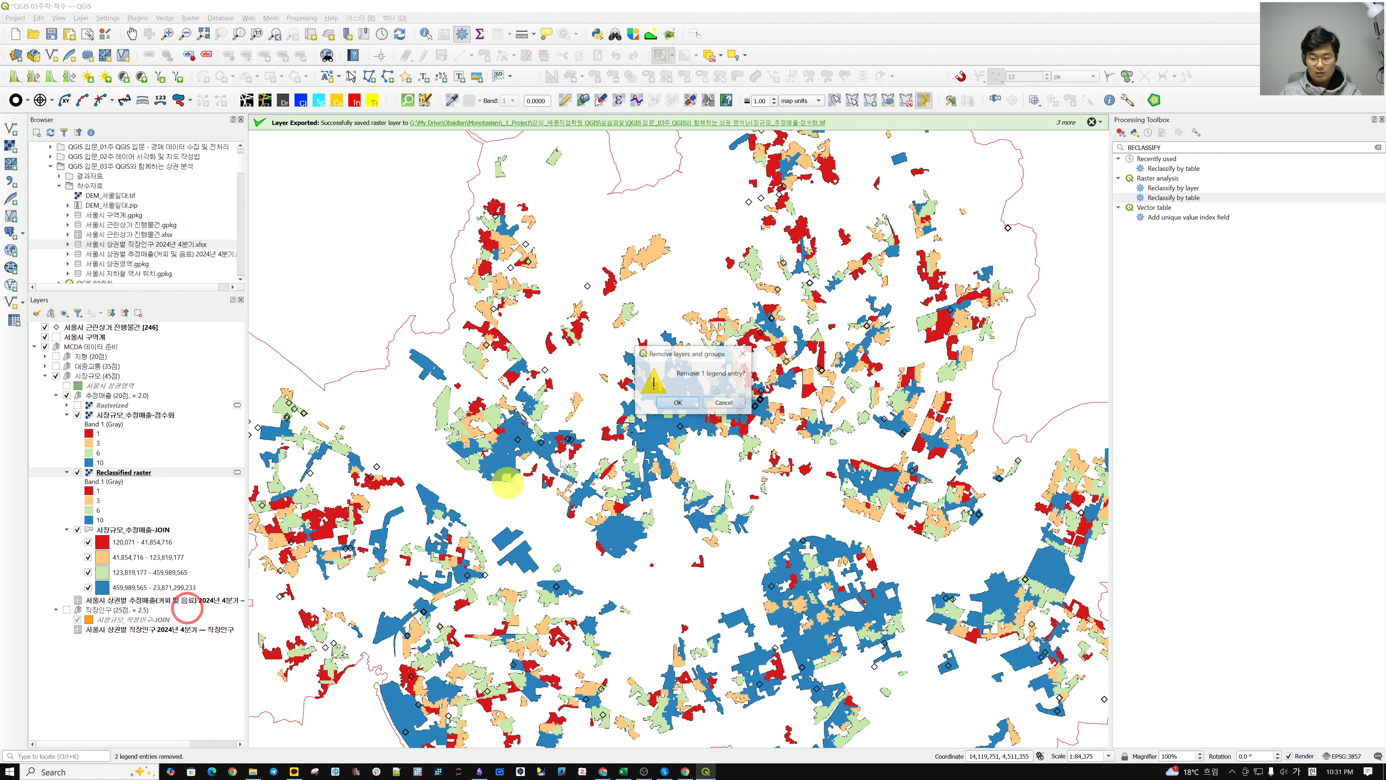
left_click(662, 403)
right_click(109, 404)
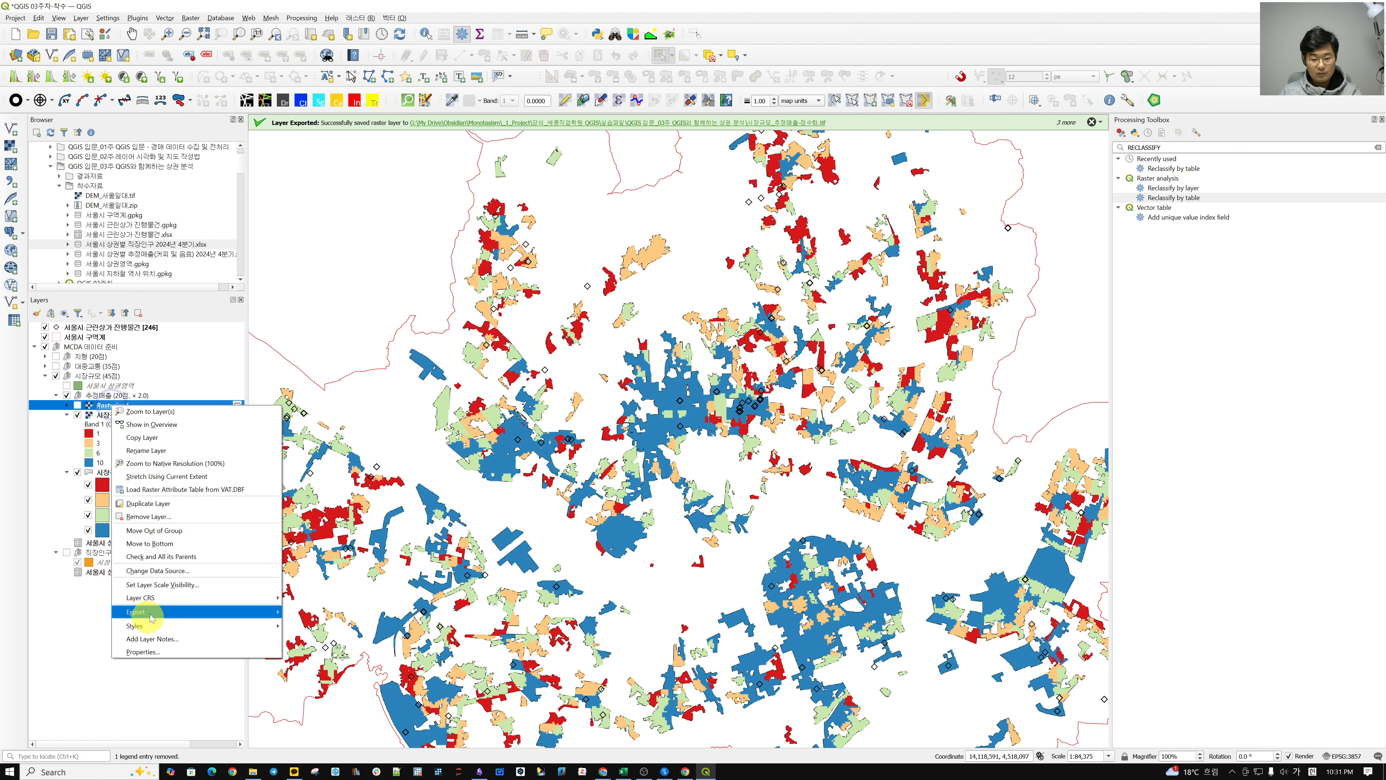
left_click(148, 515)
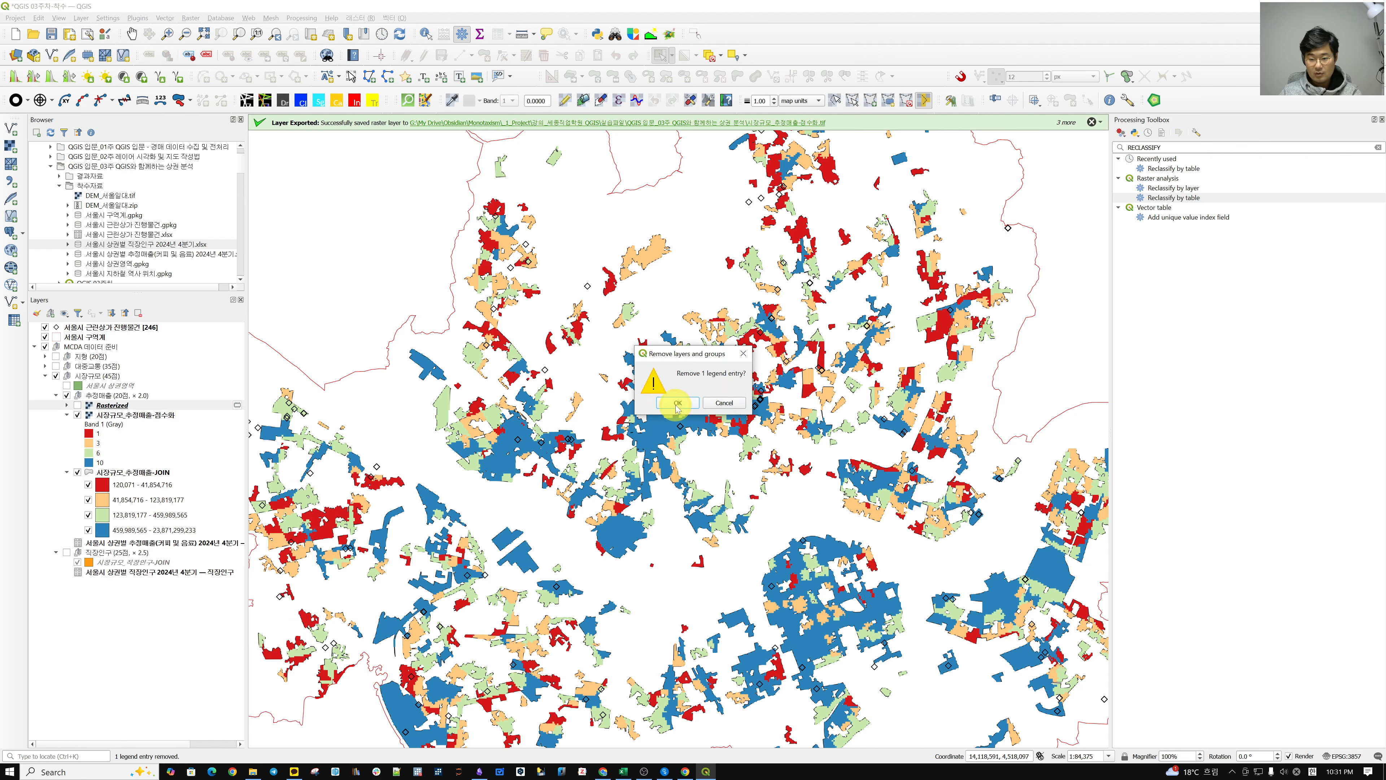
left_click(661, 403)
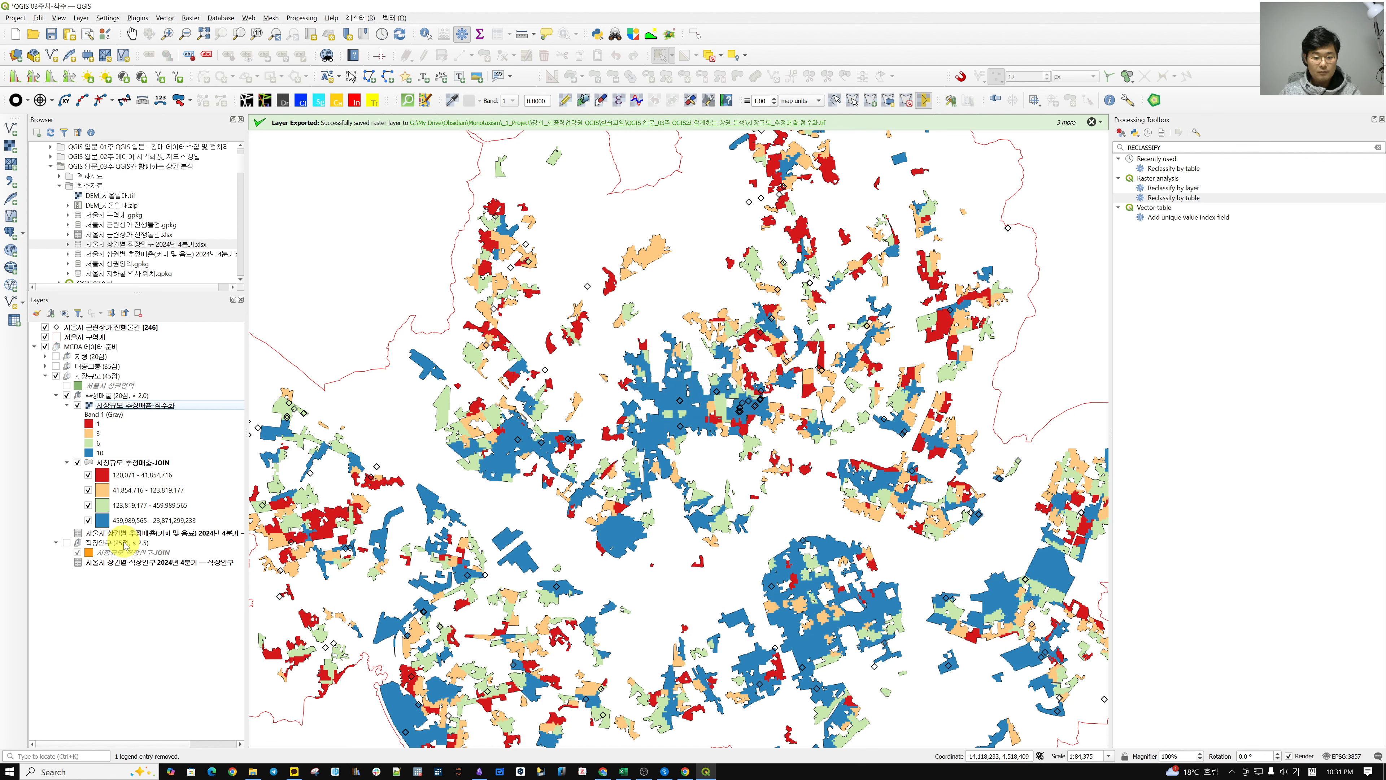
Collapse the 추정매출 layer legends, hide its JOIN layer and the whole group, and show the 직장인구 group instead
left_click(66, 404)
left_click(66, 414)
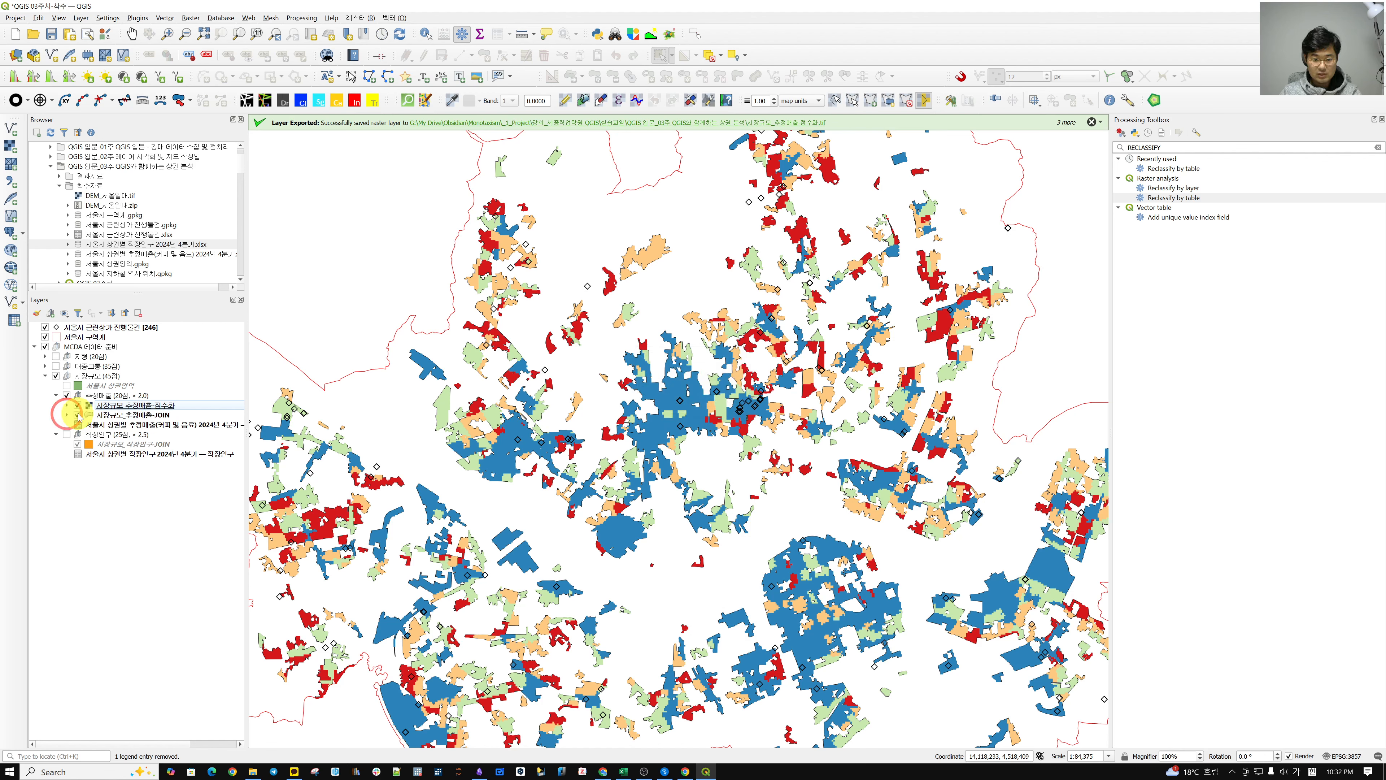
left_click(78, 414)
left_click(106, 434)
left_click(78, 405)
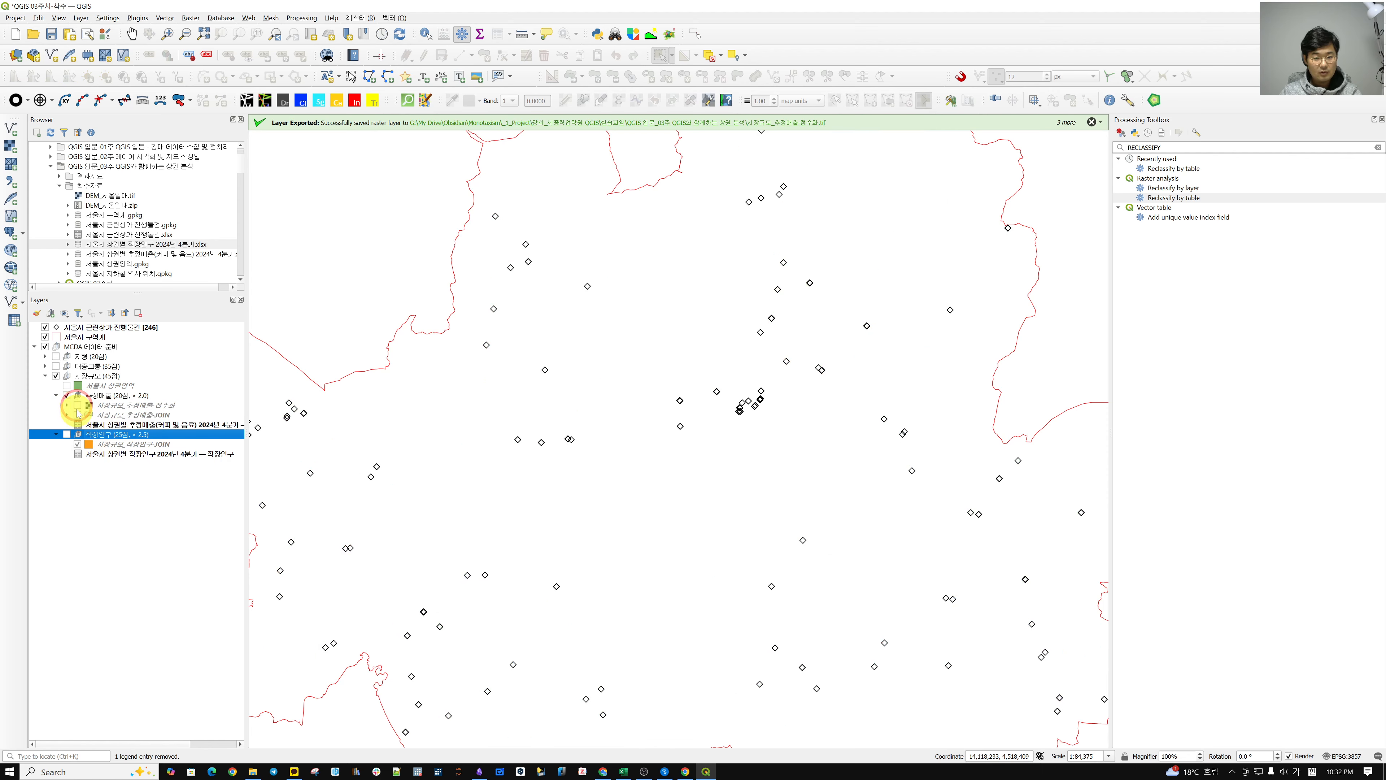
left_click(78, 404)
left_click(66, 395)
left_click(66, 434)
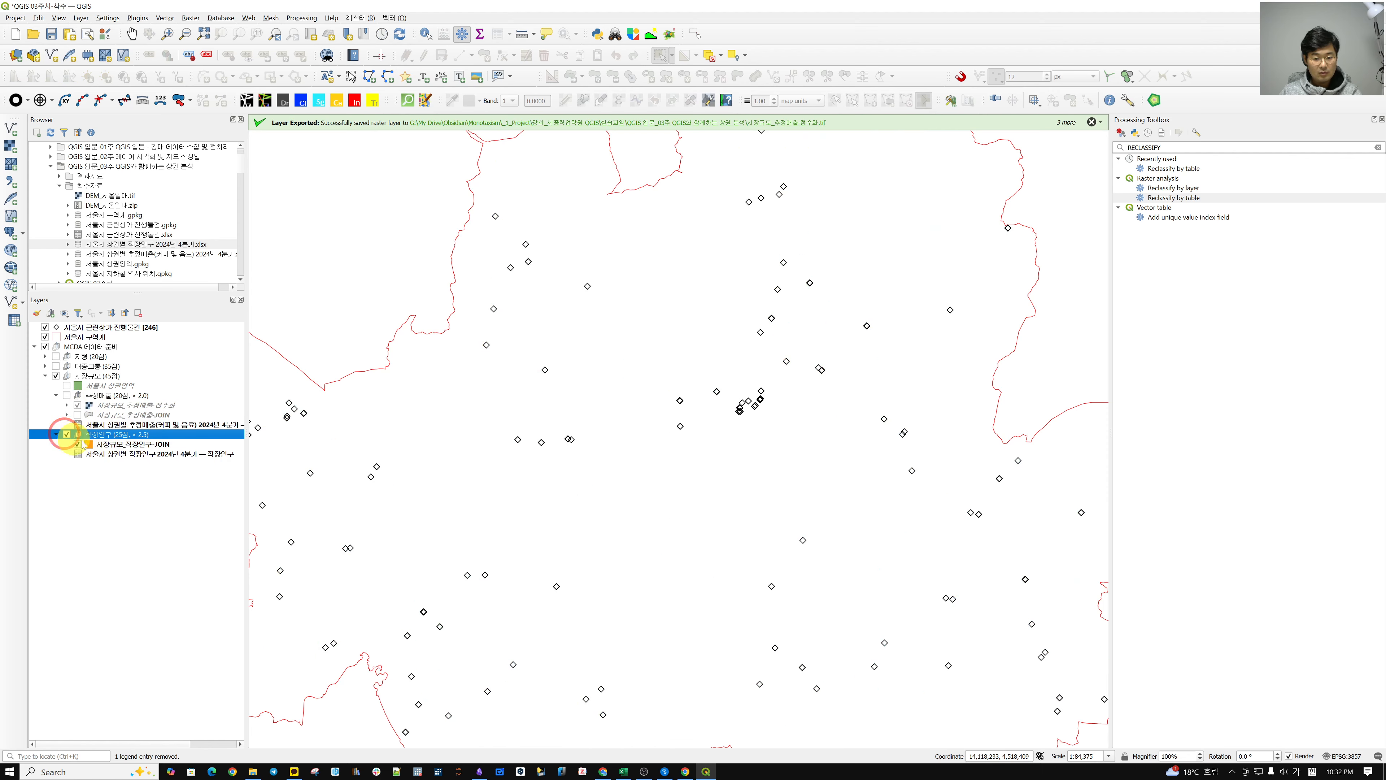
Set up Rasterize (vector to raster) for 시장규모_직장인구-JOIN, using the 직장인구_총_직장_인구_수 field as the burn-in value
left_click(109, 444)
right_click(109, 444)
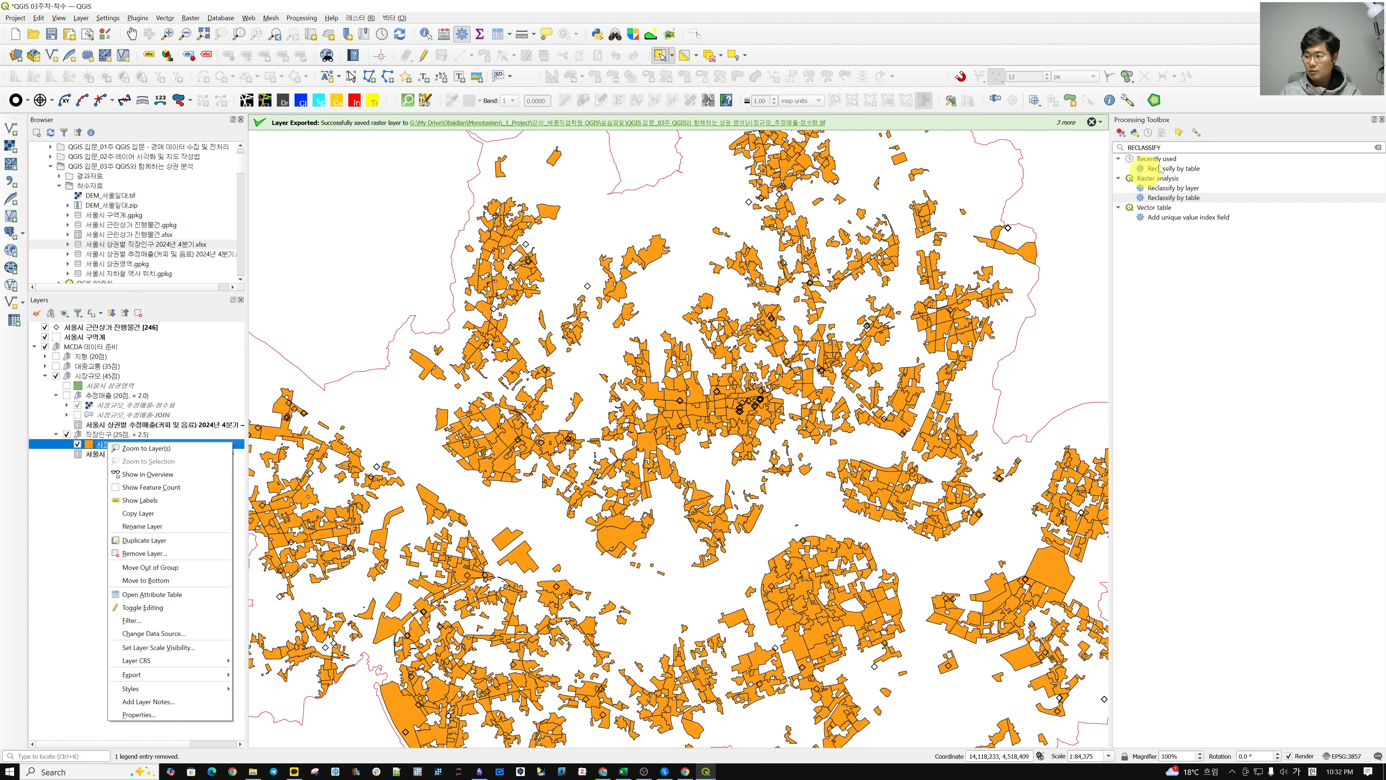
double_click(1157, 147)
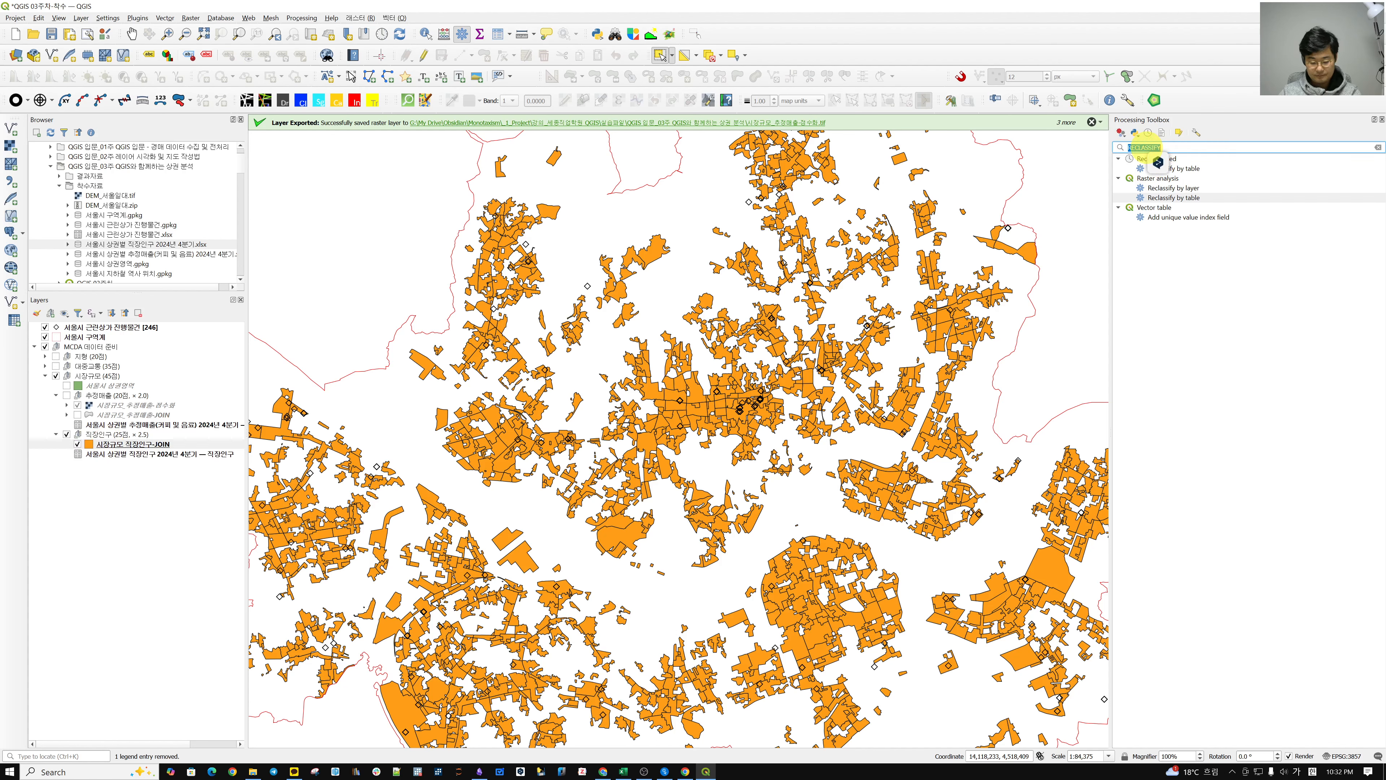
type("RA")
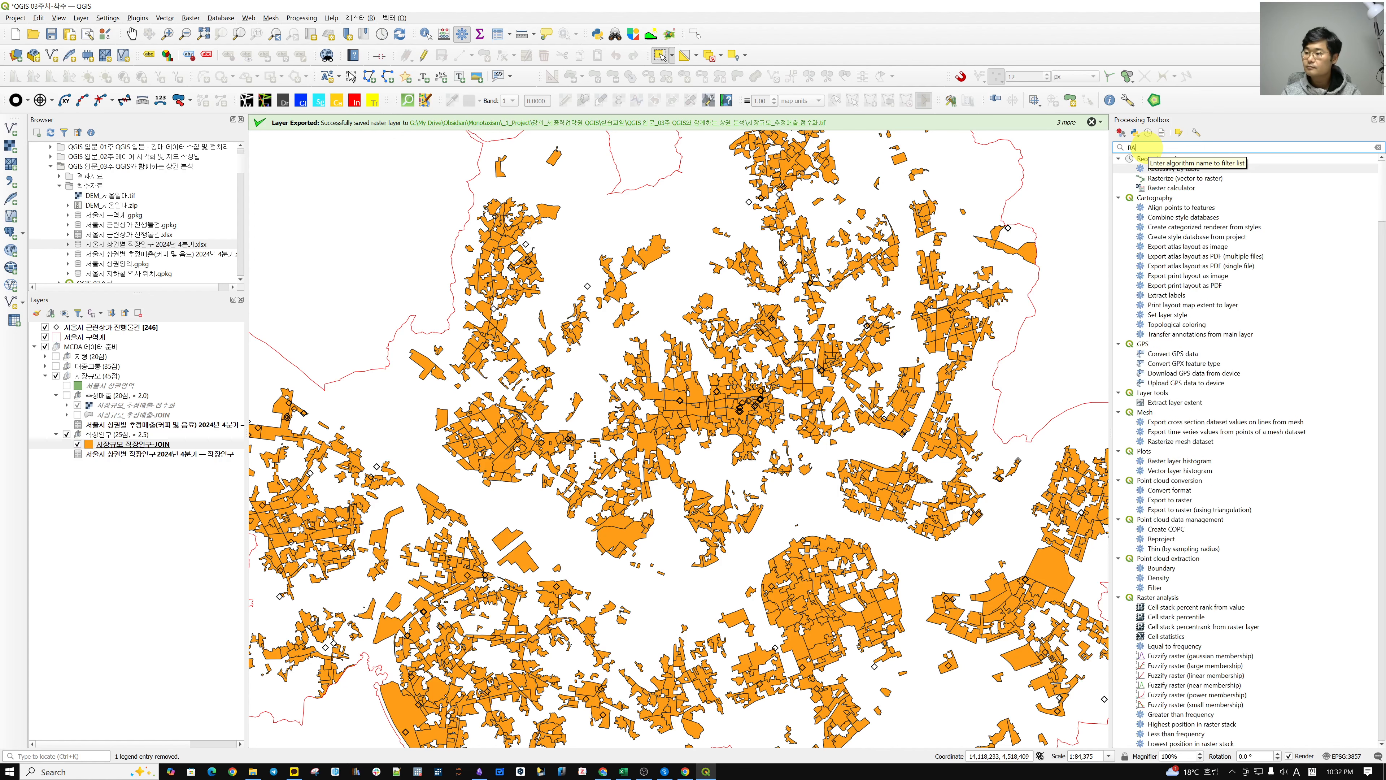
type("STERIZE")
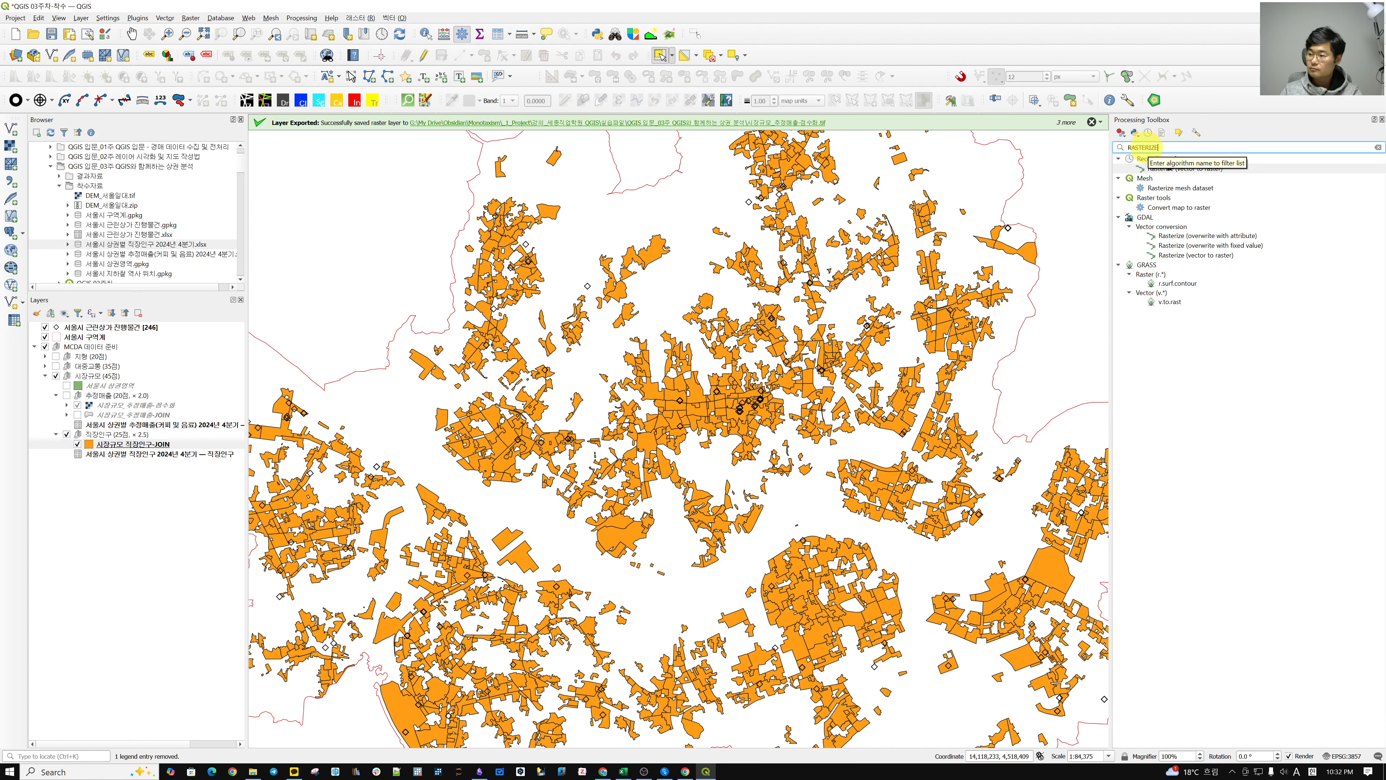
double_click(1198, 255)
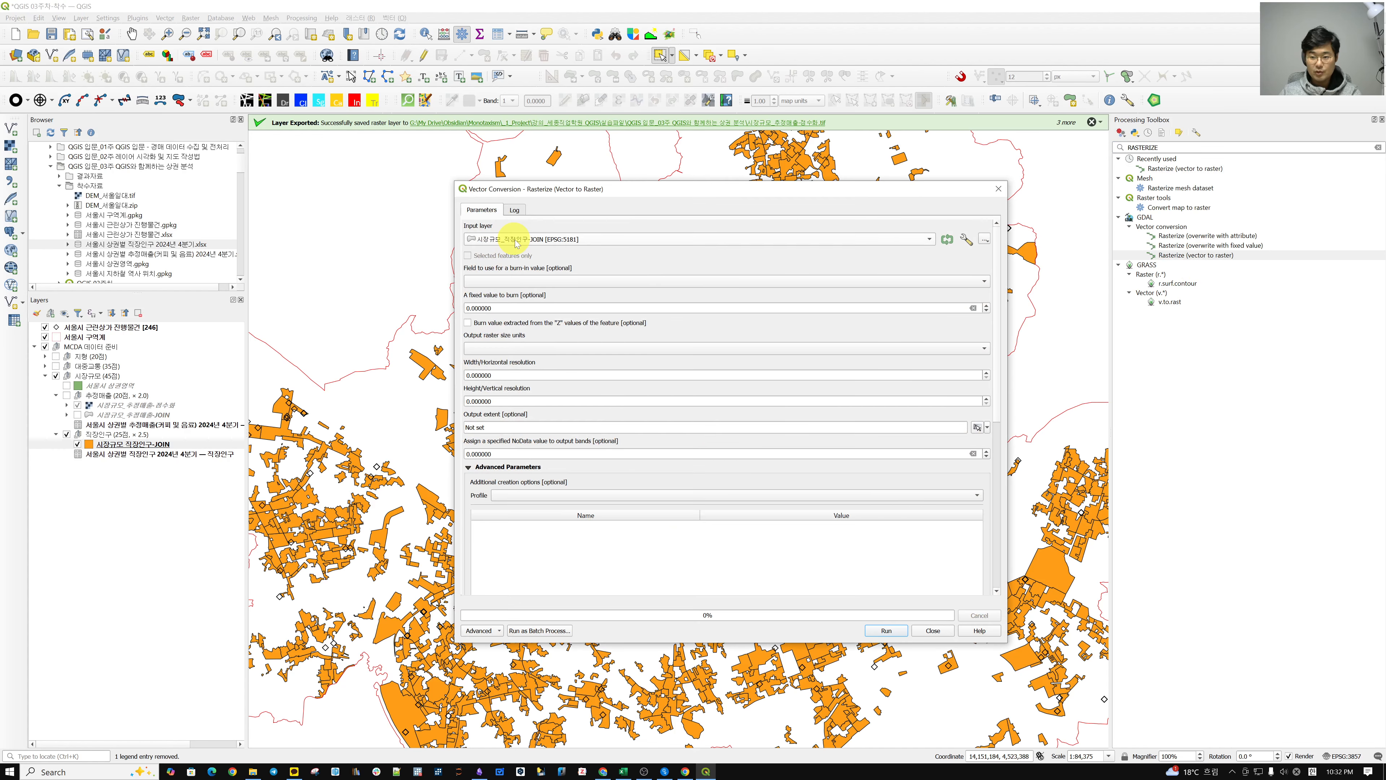
left_click(513, 281)
scroll(671, 502, "down", 2)
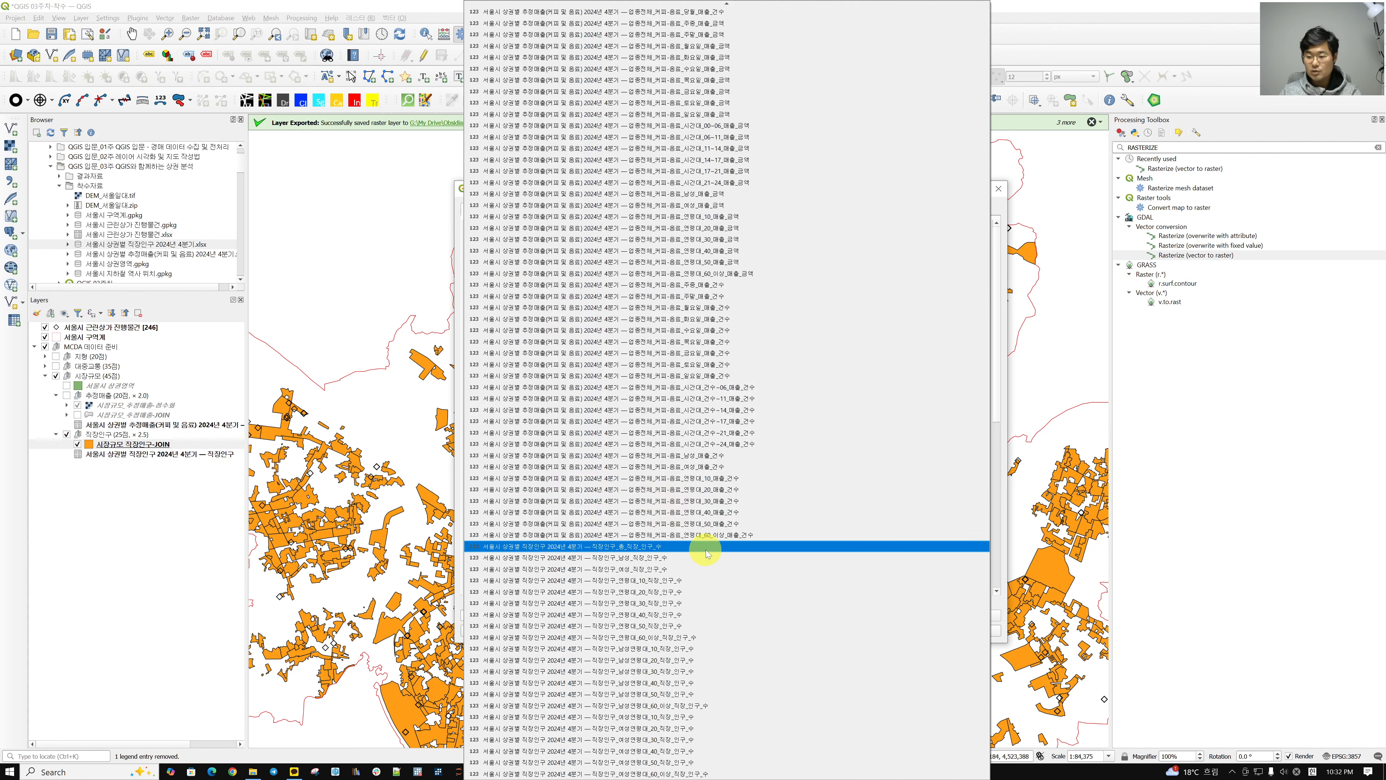
left_click(677, 547)
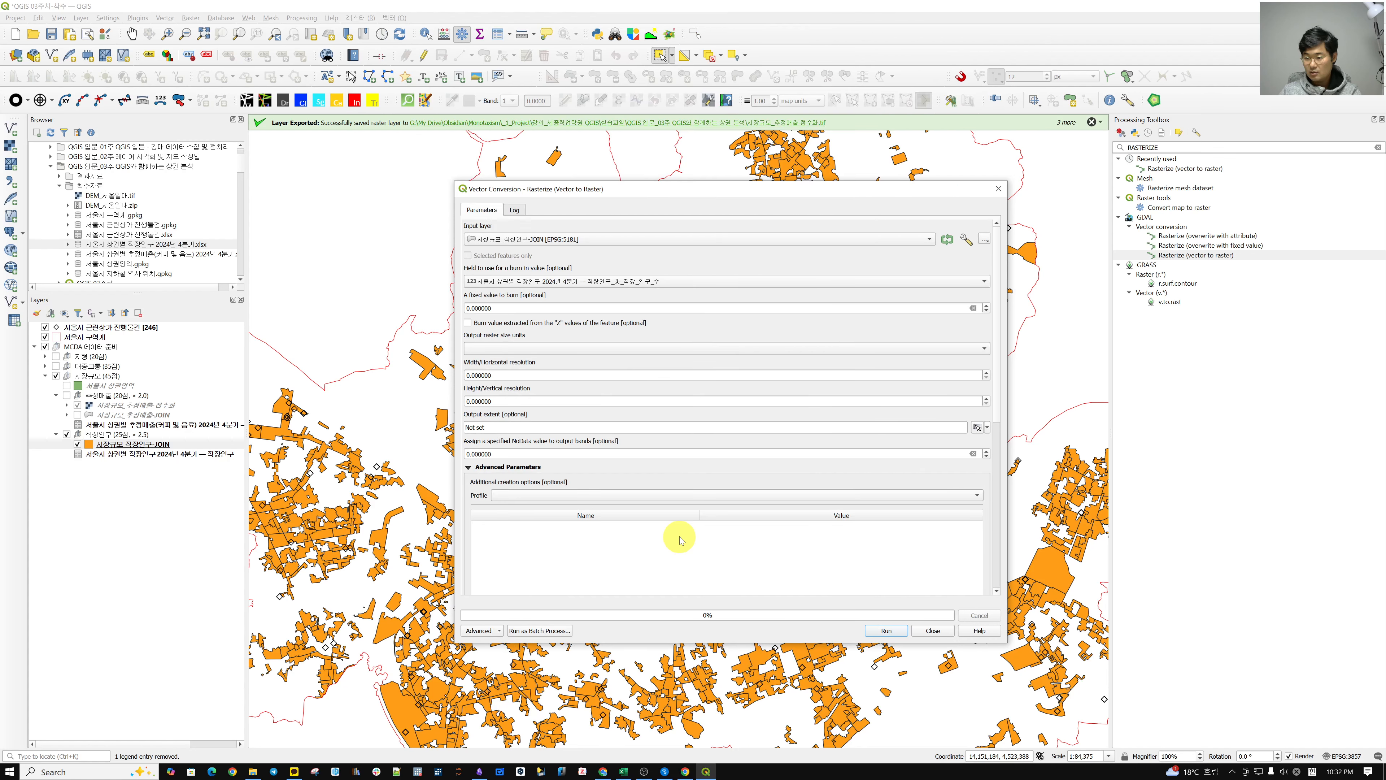
Rasterize with georeferenced units at 50 horizontal and vertical resolution, leaving the fixed burn and NoData values unset
left_click(974, 309)
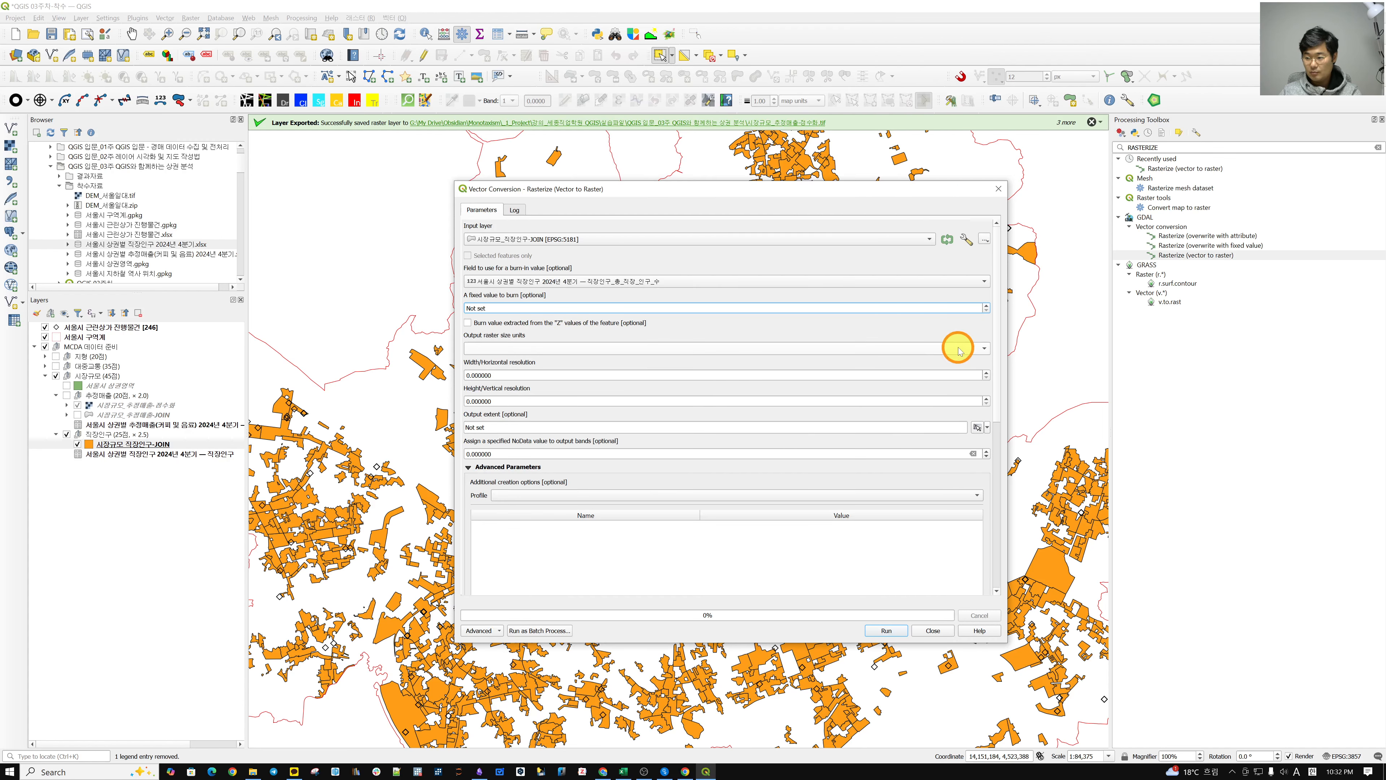
left_click(960, 351)
left_click(950, 360)
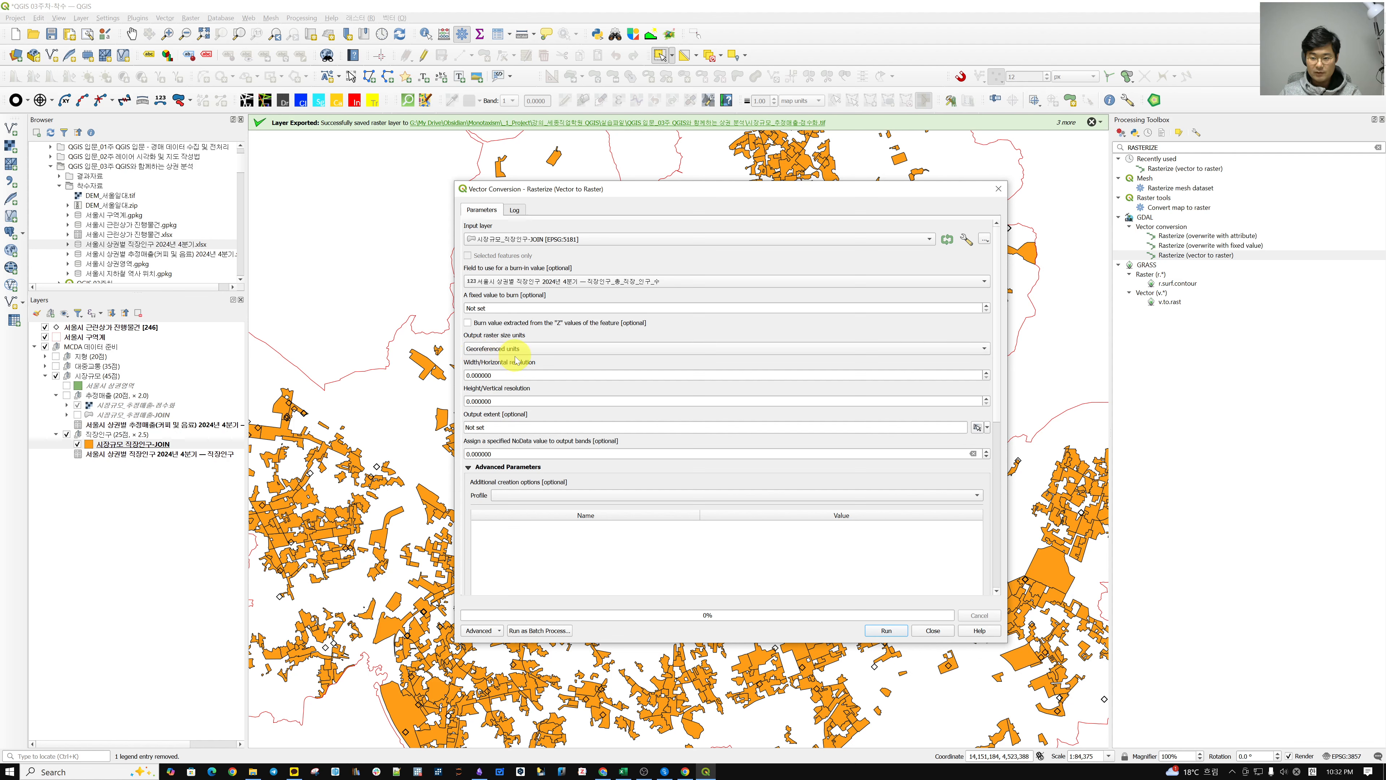
double_click(502, 375)
type("50")
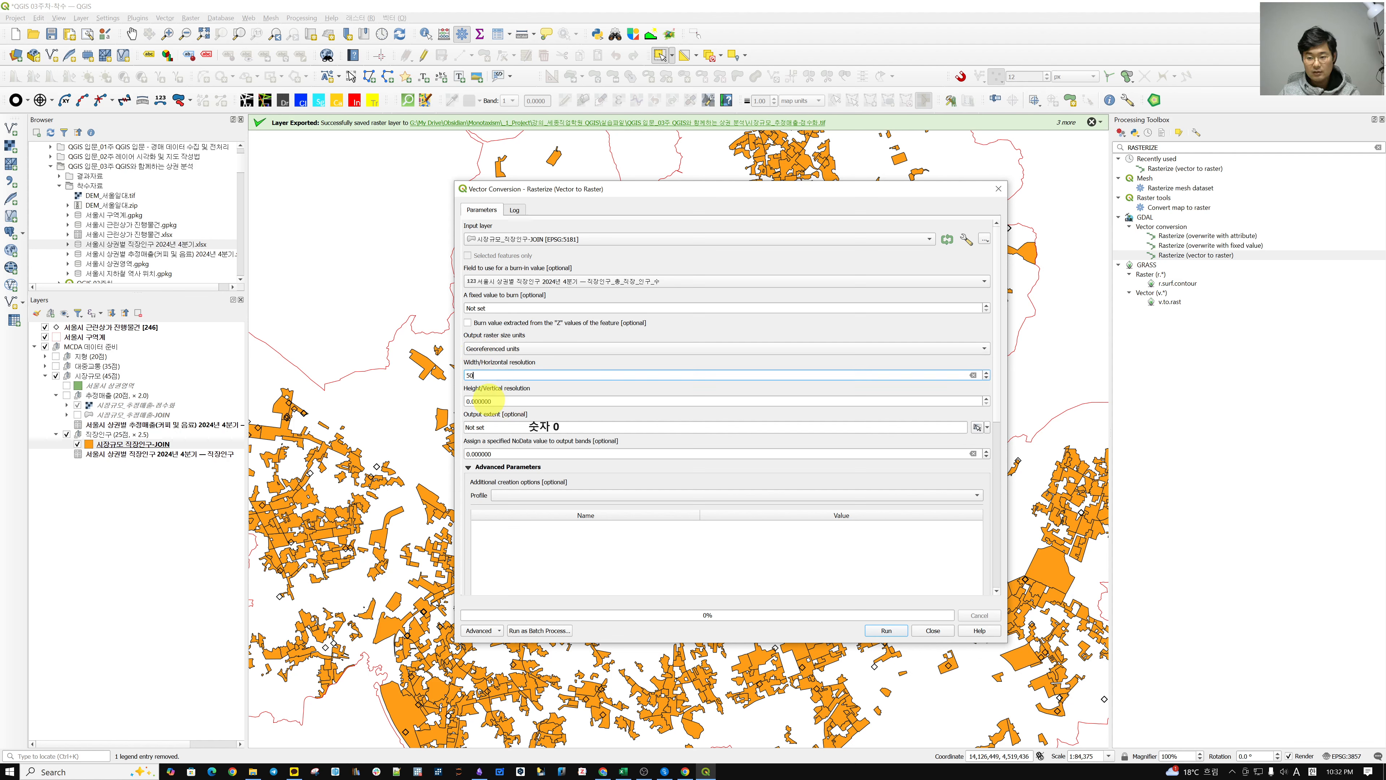
double_click(498, 401)
type("50")
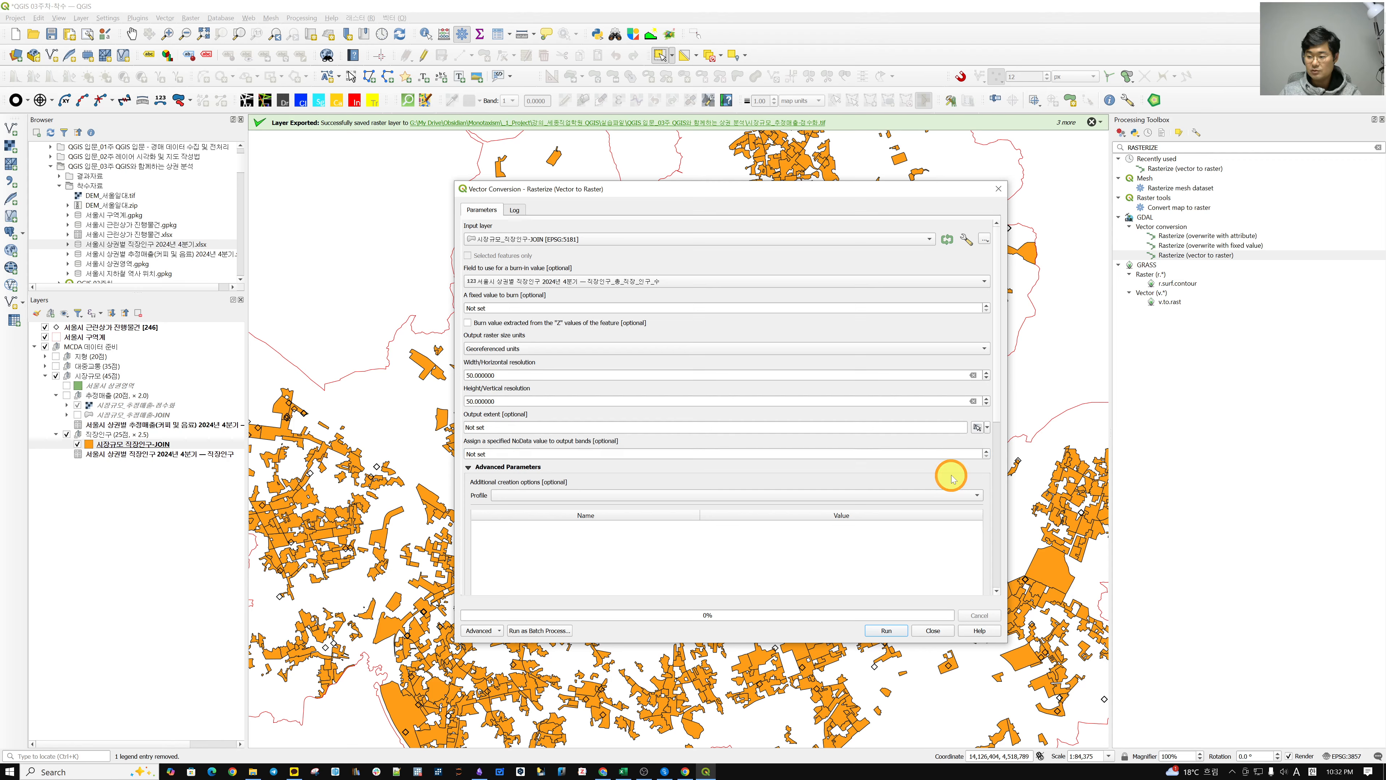
scroll(960, 469, "down", 5)
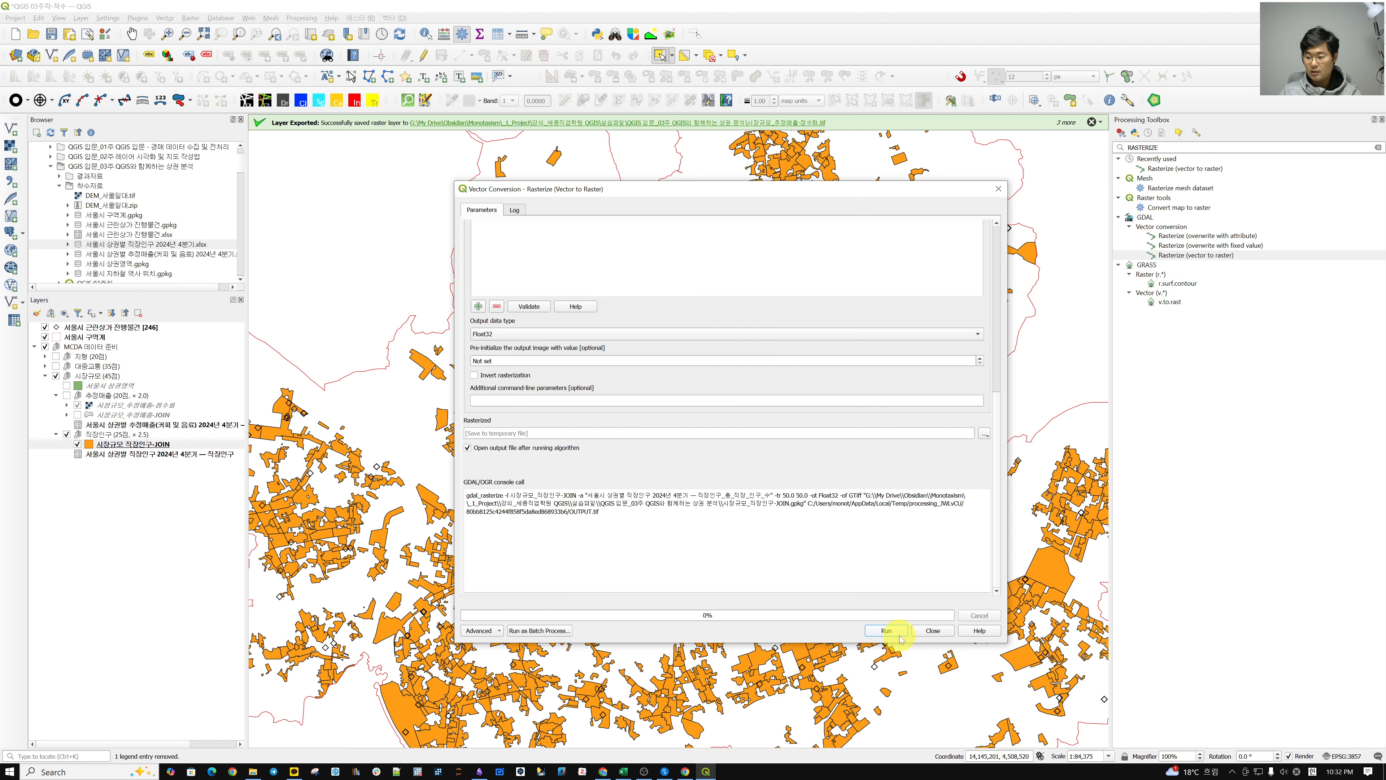
left_click(887, 631)
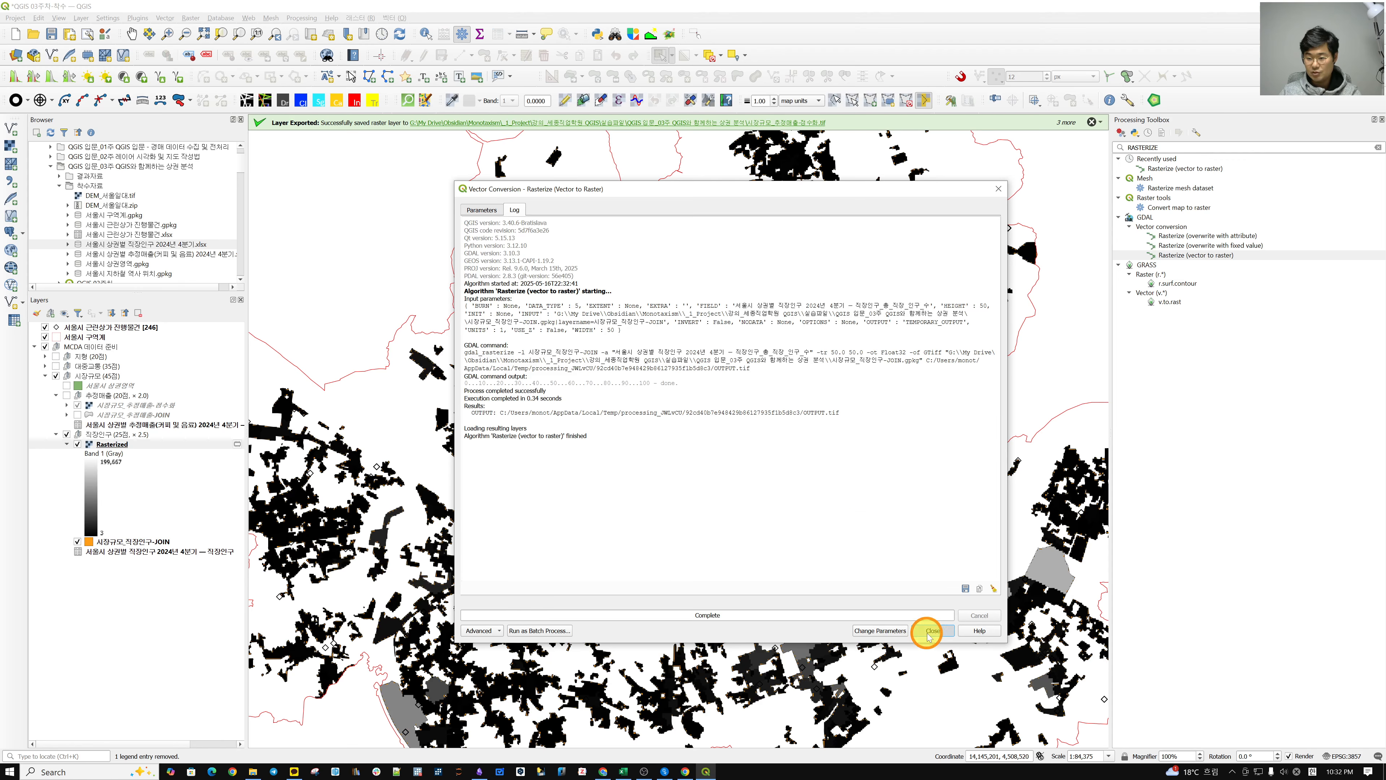
left_click(931, 631)
left_click_drag(1176, 143, 1123, 148)
type("RECLA")
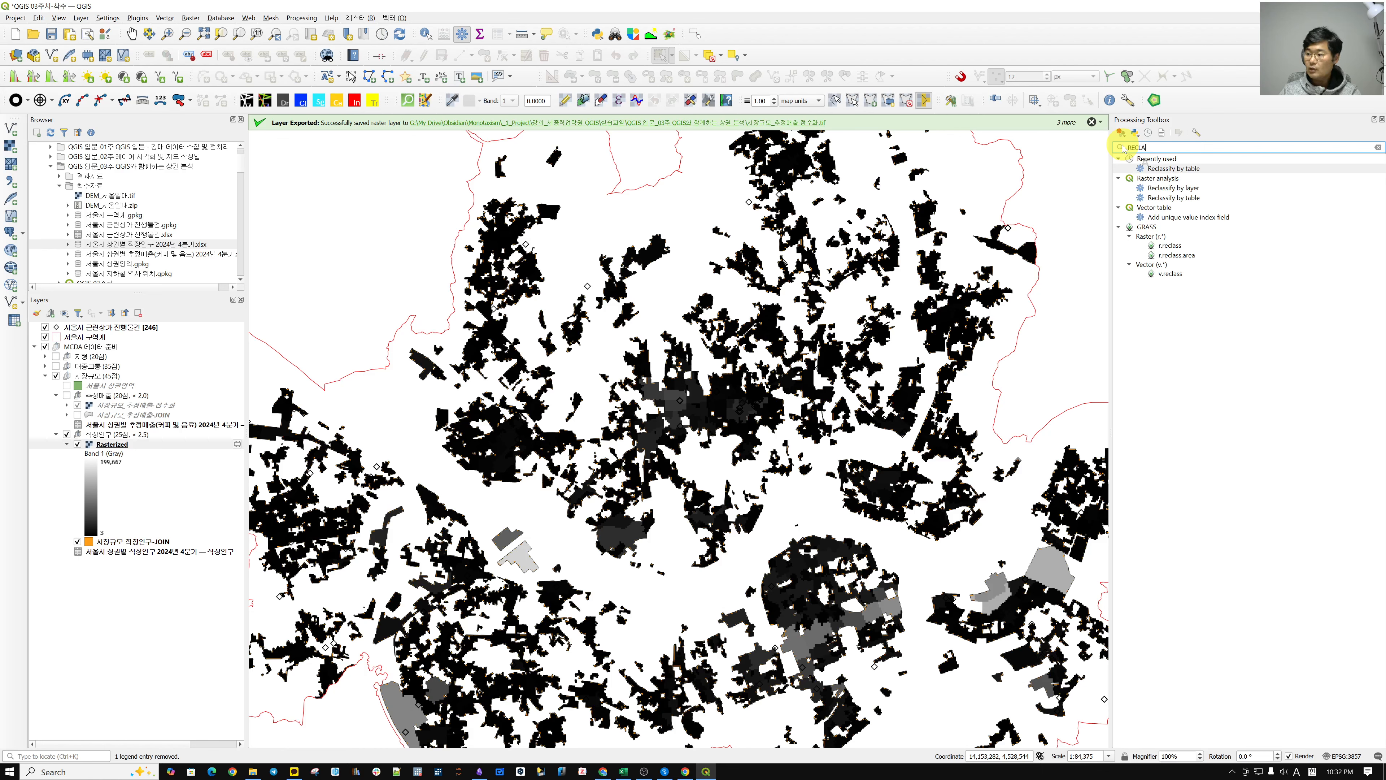
double_click(1173, 198)
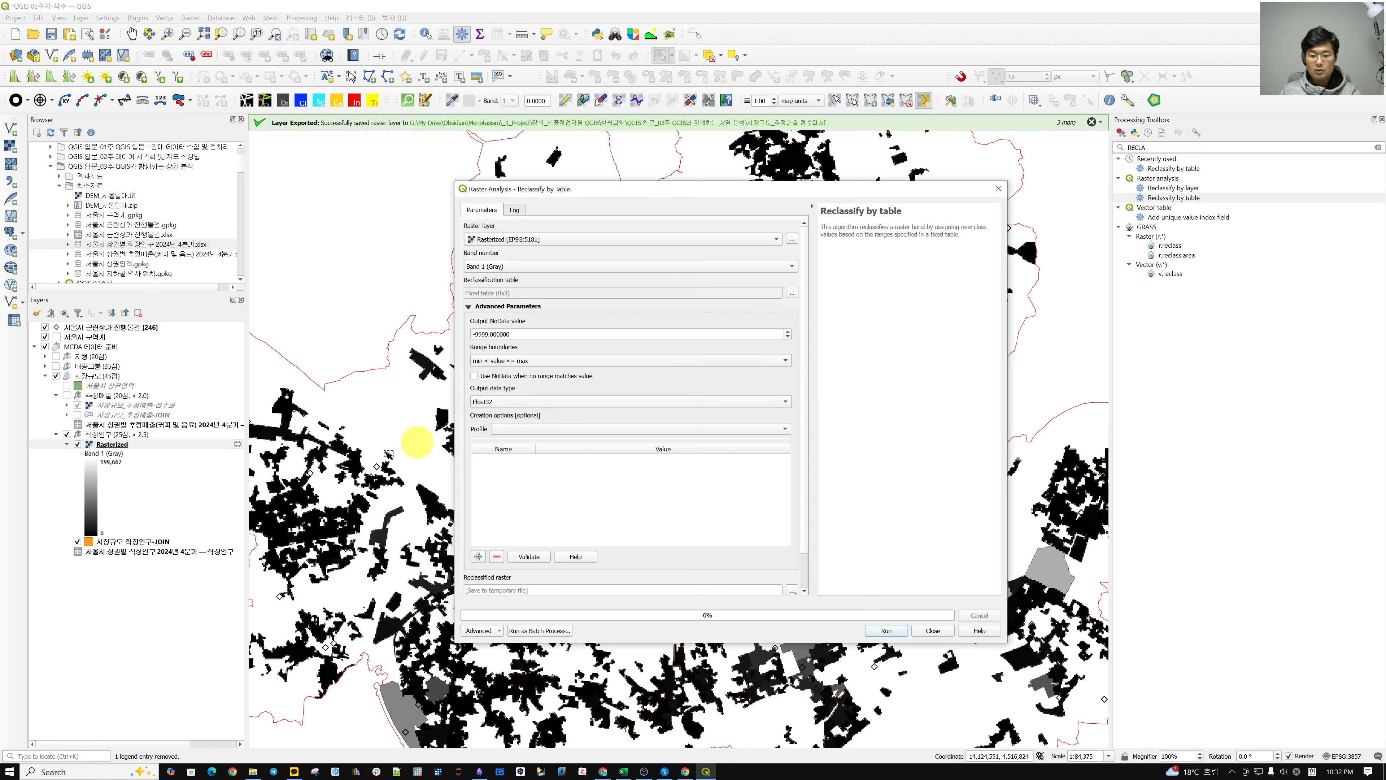
left_click(559, 241)
left_click(559, 240)
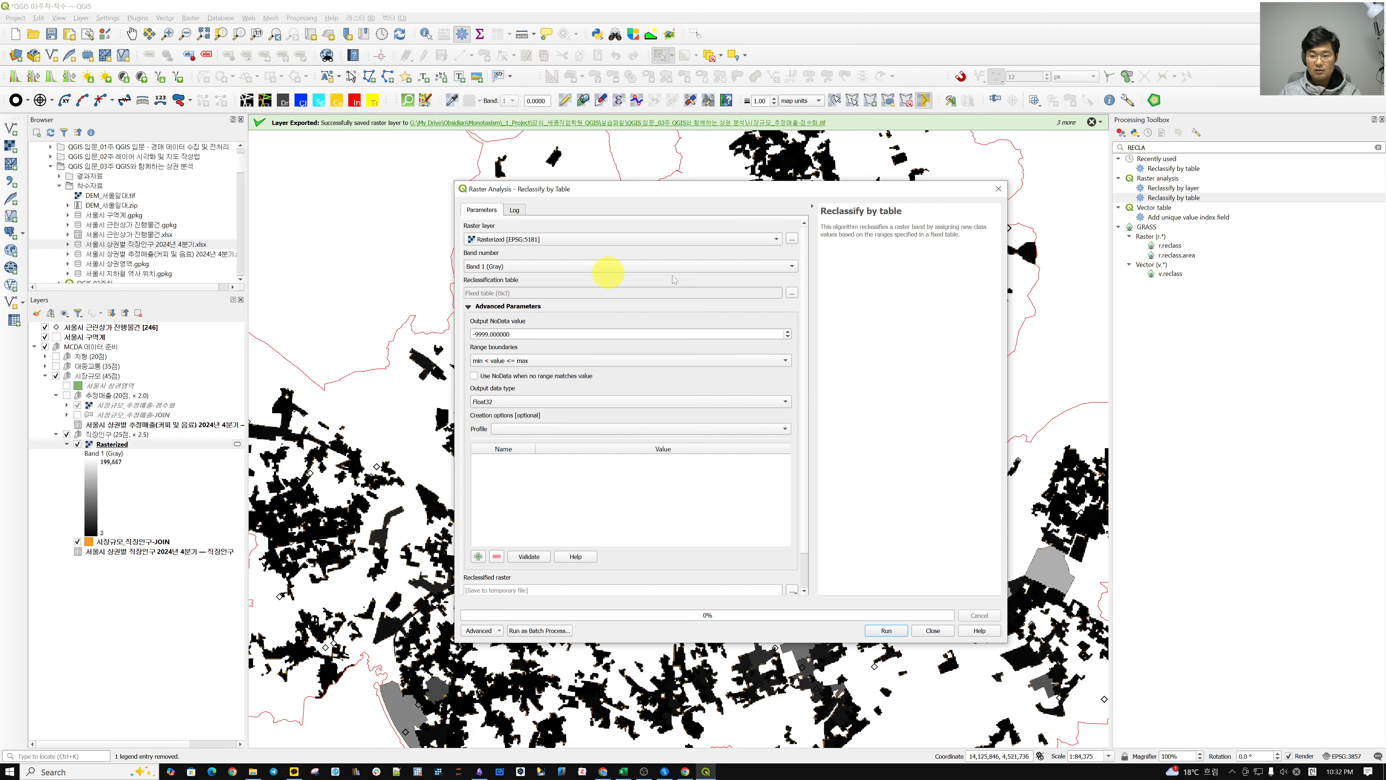
left_click(792, 293)
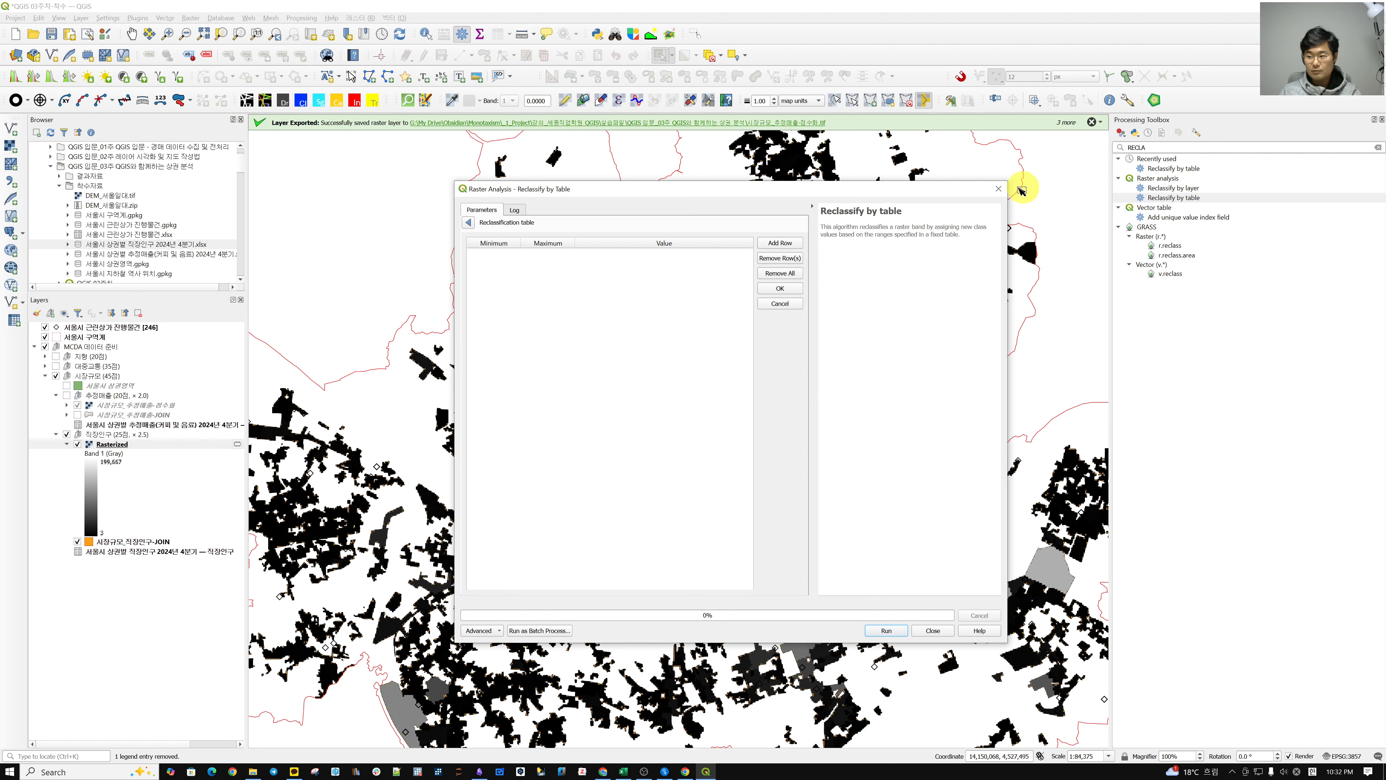
left_click(998, 188)
Give the 시장규모_직장인구-JOIN layer graduated symbology on the 직장인구_총_직장_인구_수 field with 4 classes
left_click(127, 542)
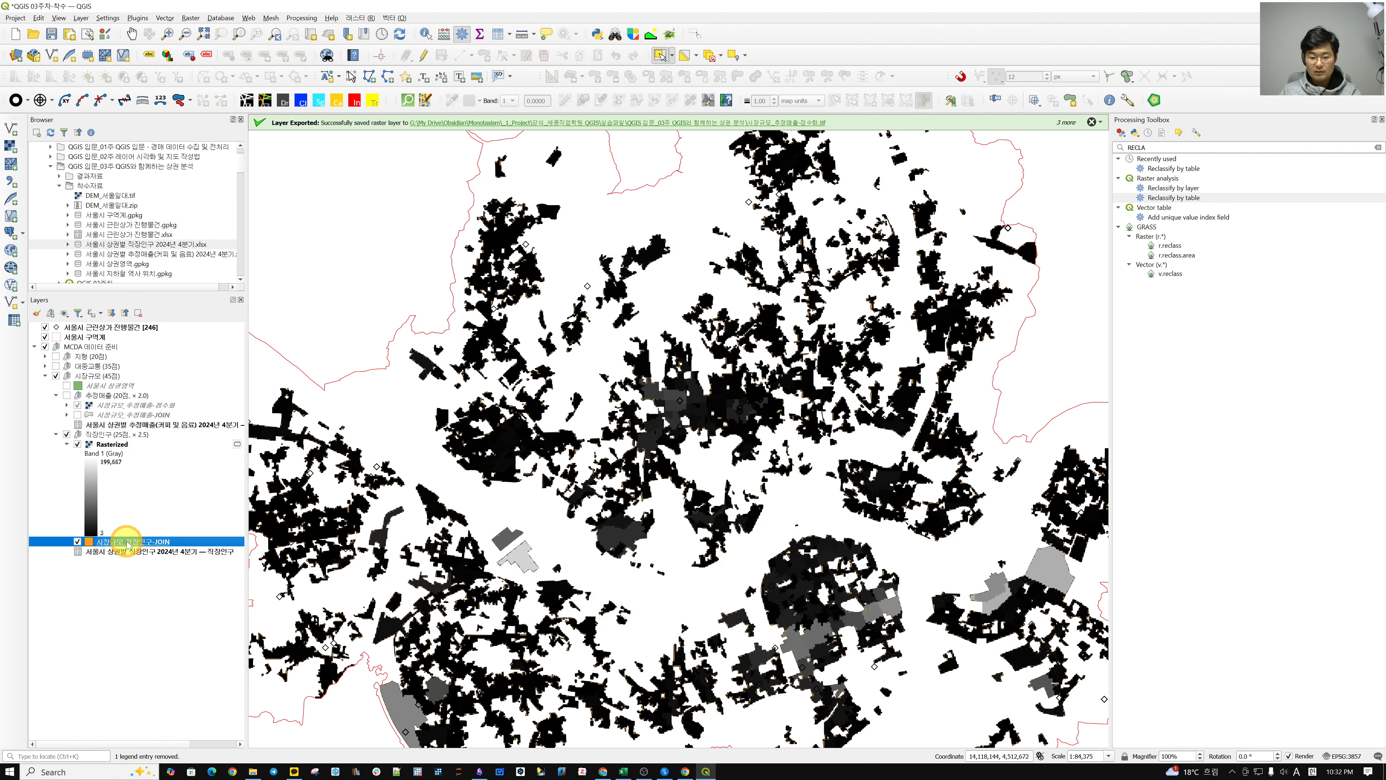
double_click(126, 542)
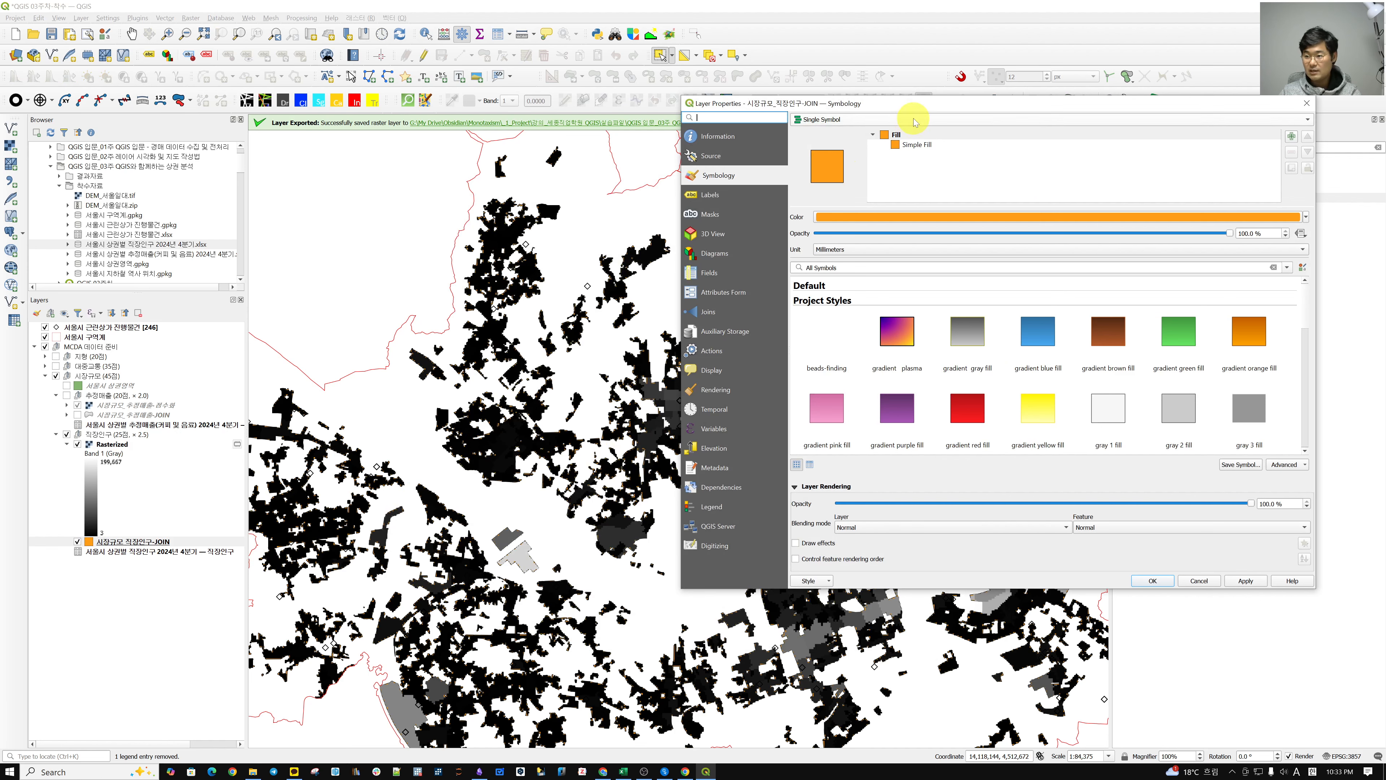
left_click(915, 121)
left_click(904, 133)
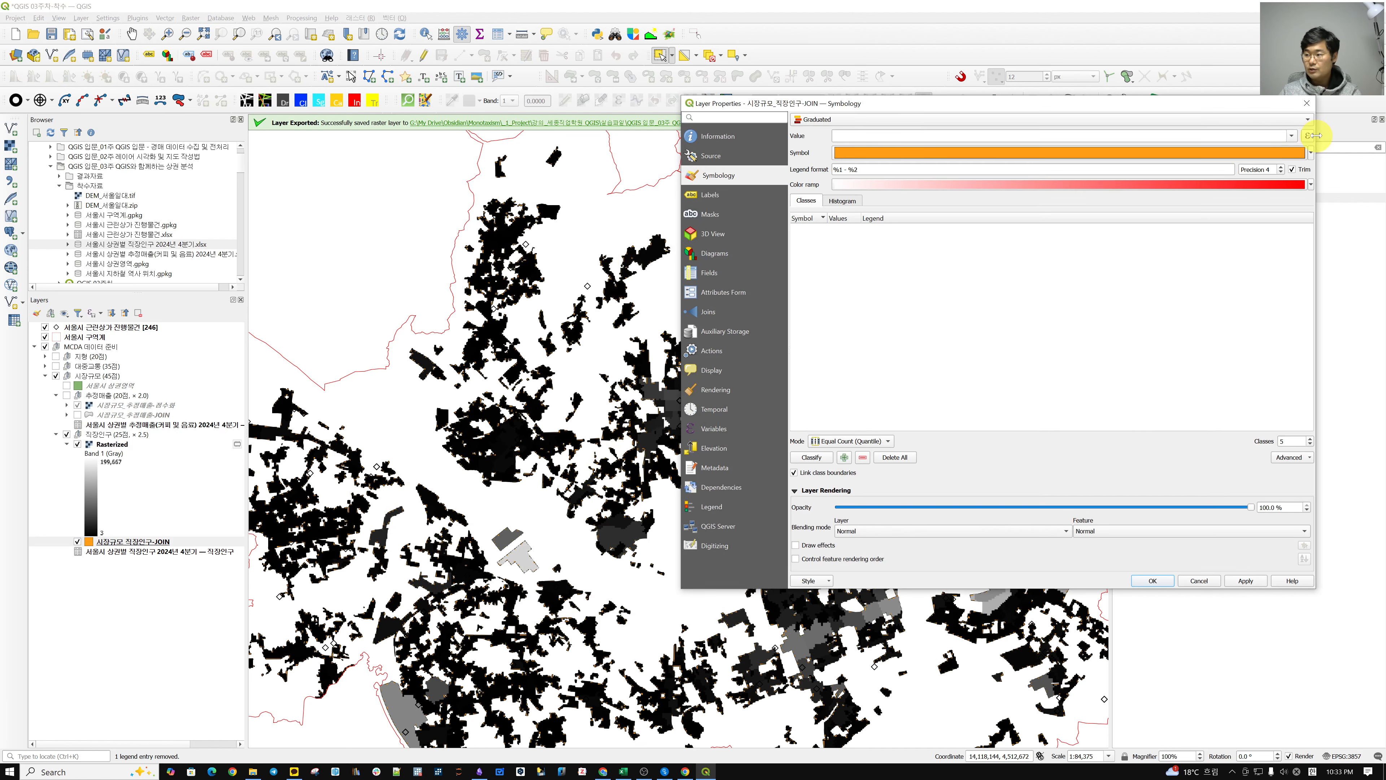
left_click(1296, 136)
scroll(1094, 180, "down", 3)
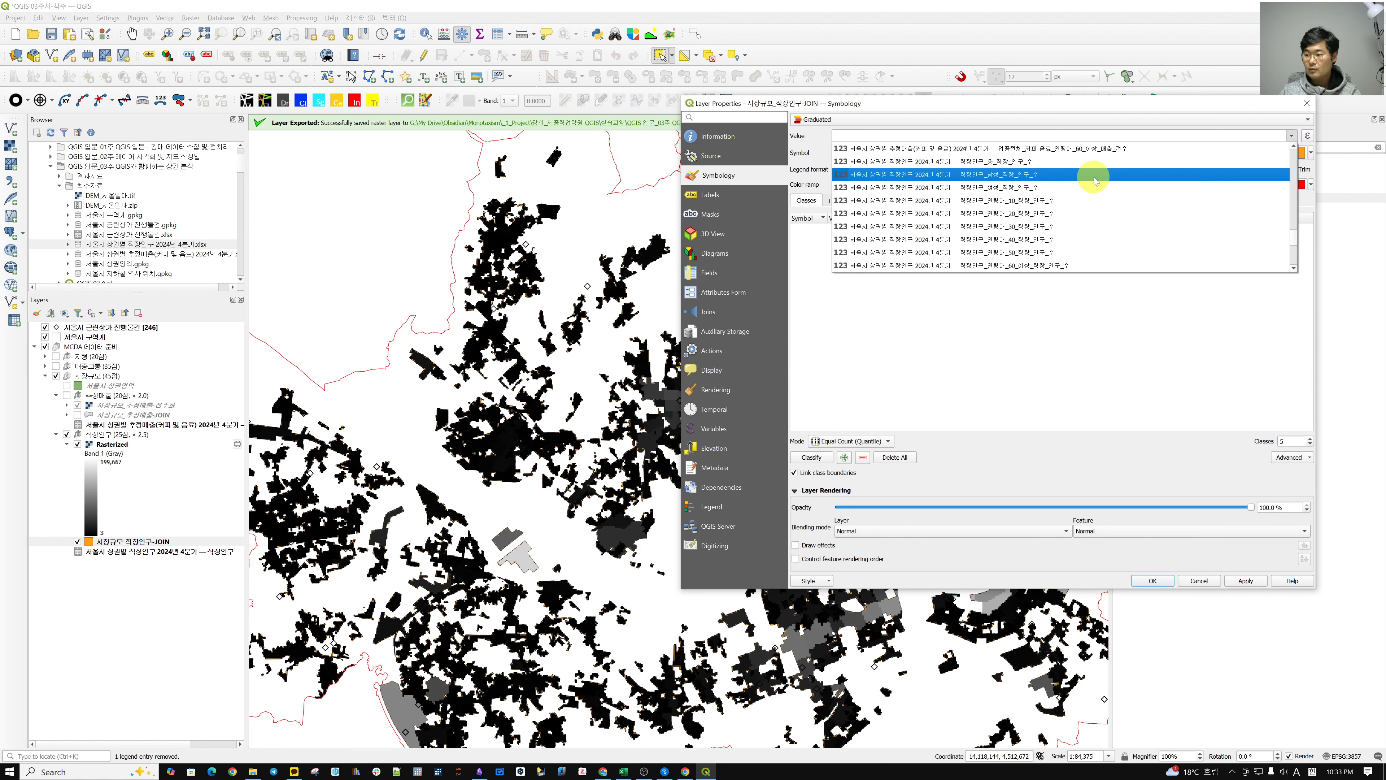
left_click(1072, 162)
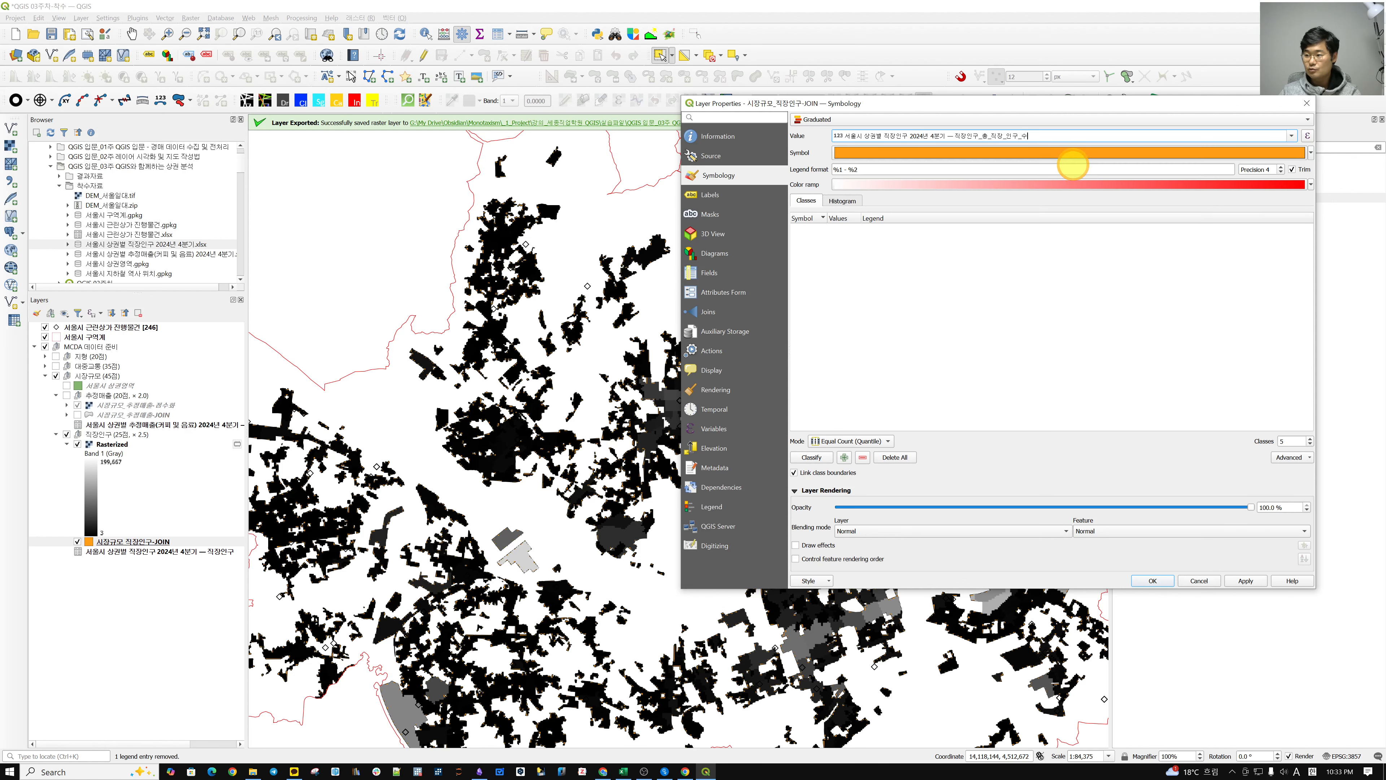
left_click(1310, 446)
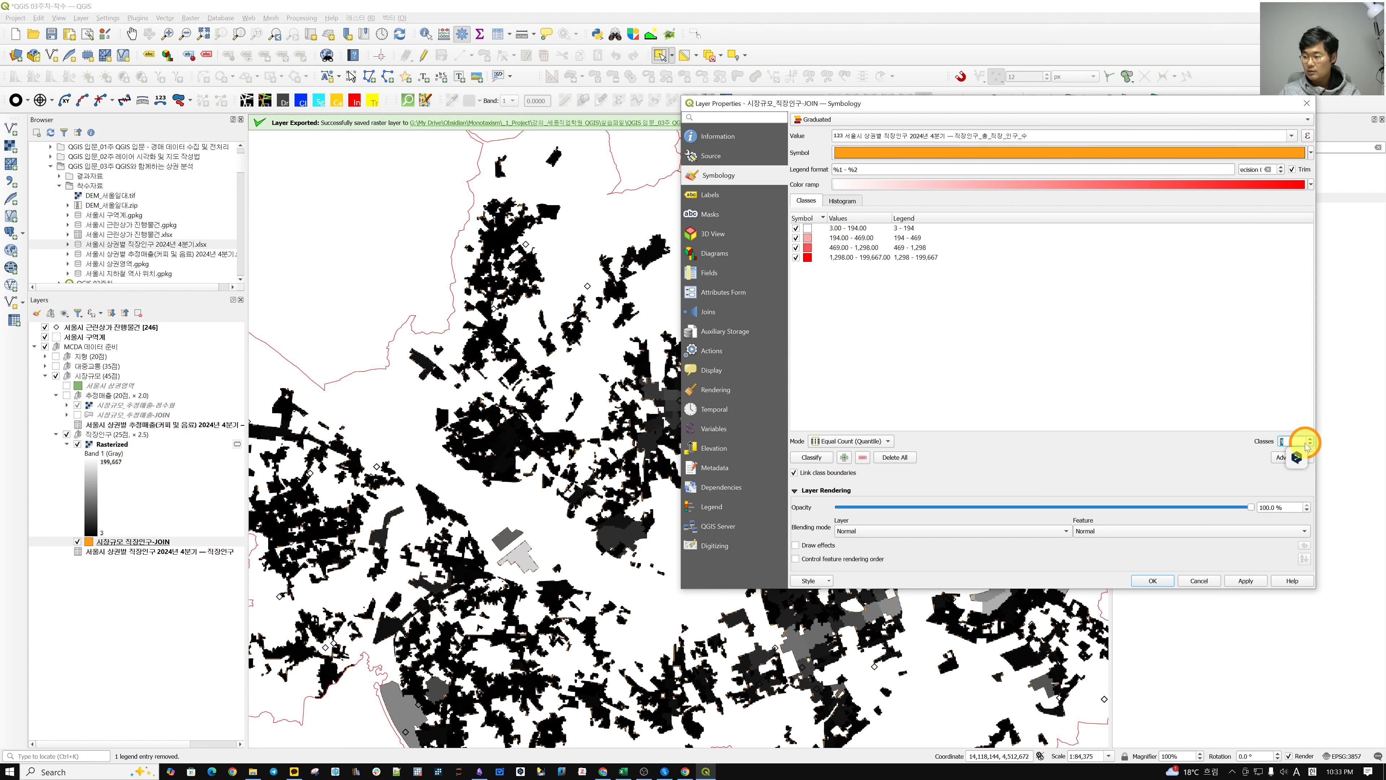
Apply a red-to-blue multicolour ramp to the four graduated classes of the 시장규모_직장인구-JOIN layer
left_click(1311, 185)
left_click(876, 350)
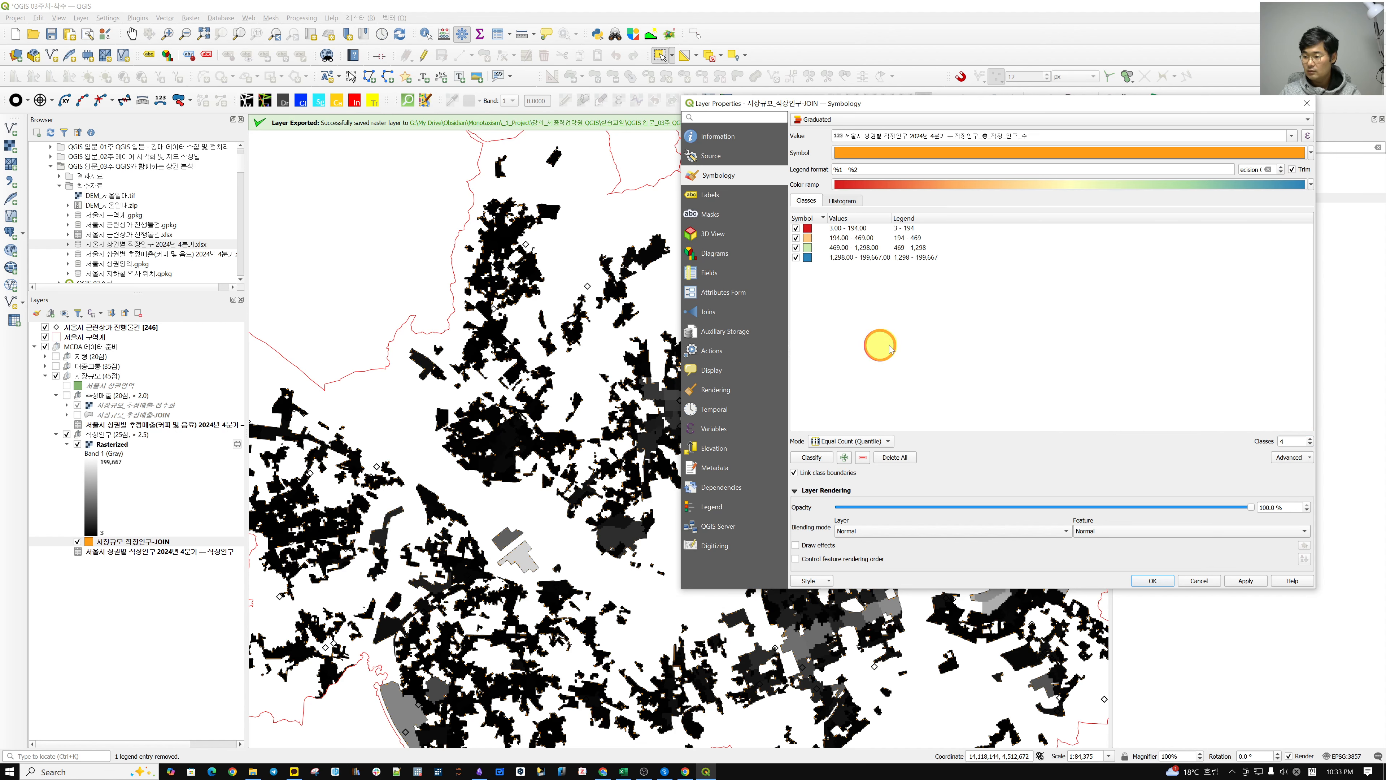
left_click(1151, 580)
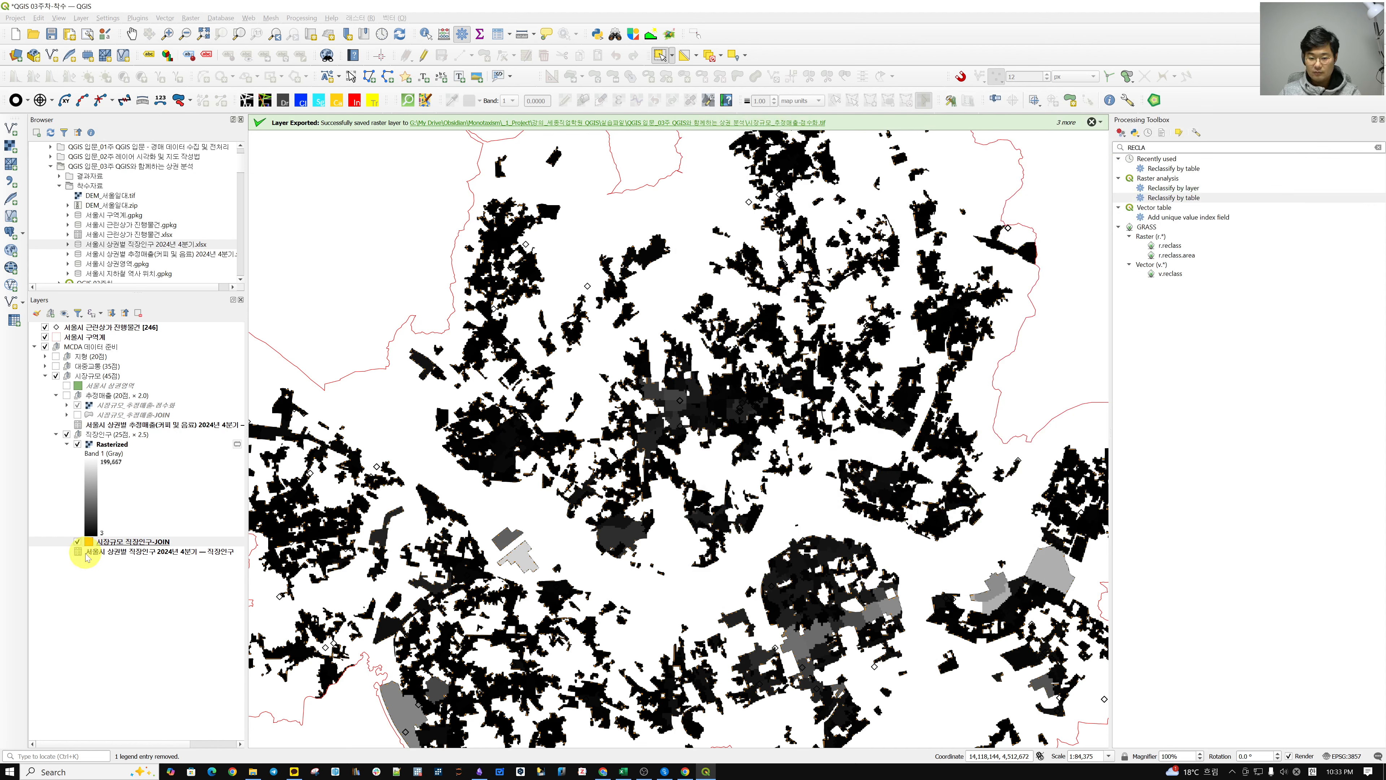
left_click(134, 569)
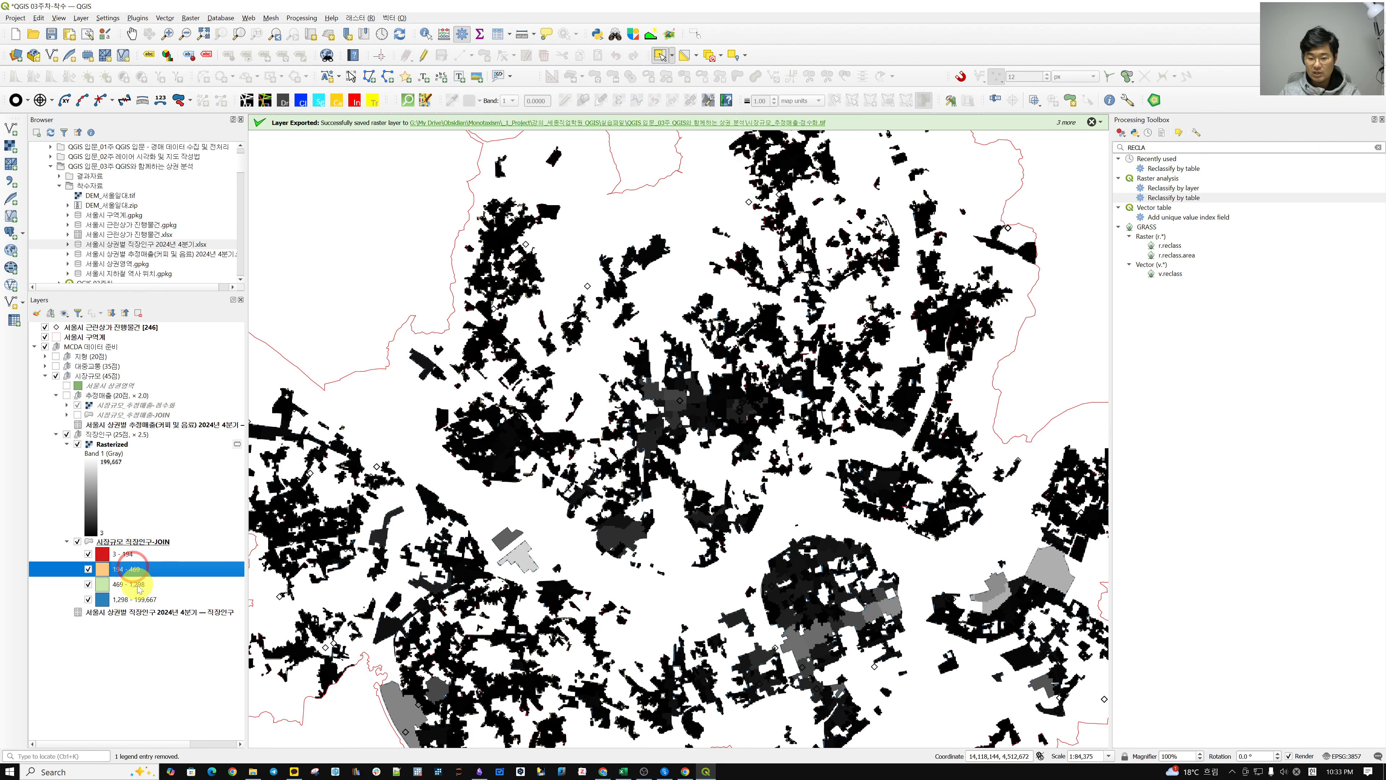
left_click(144, 600)
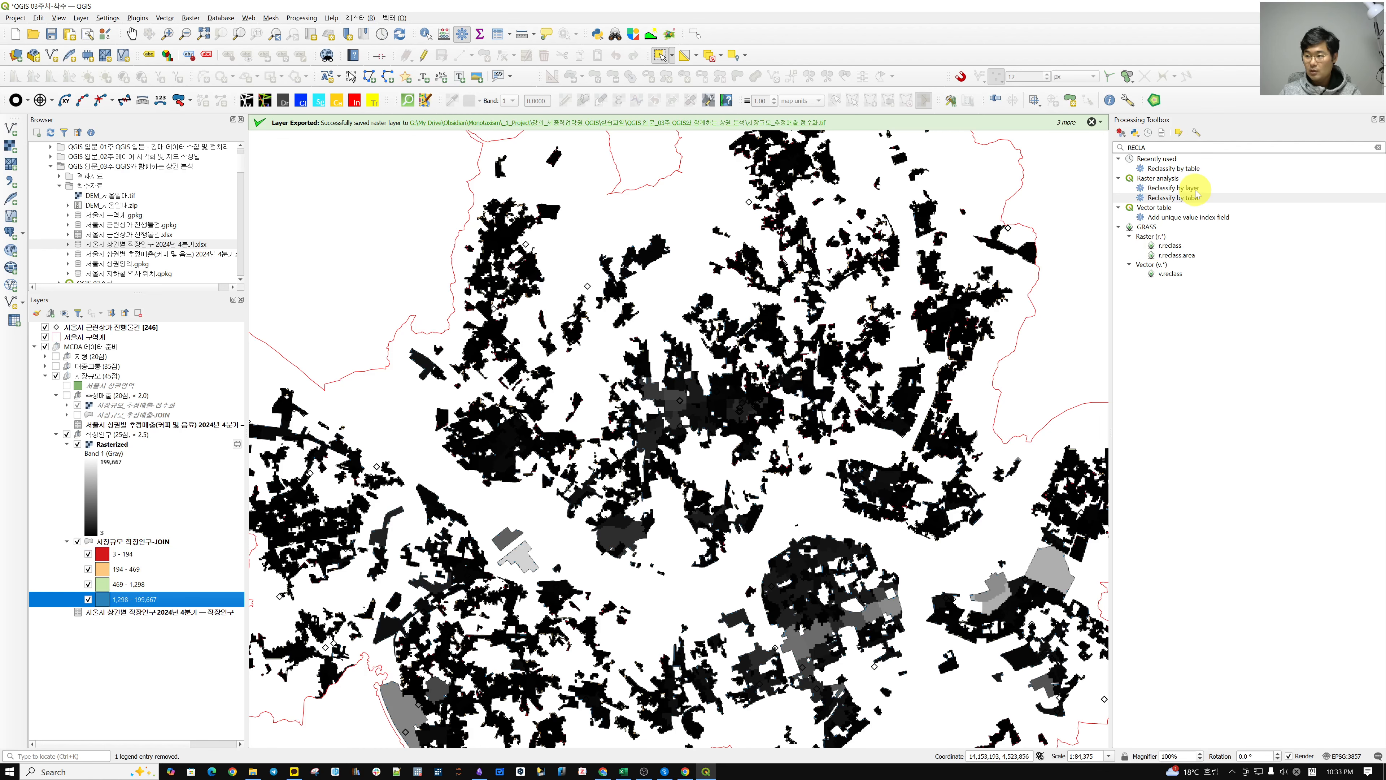
Set up Reclassify by table for the Rasterized layer and add four empty rows to its reclassification table
left_click(1189, 199)
double_click(1189, 198)
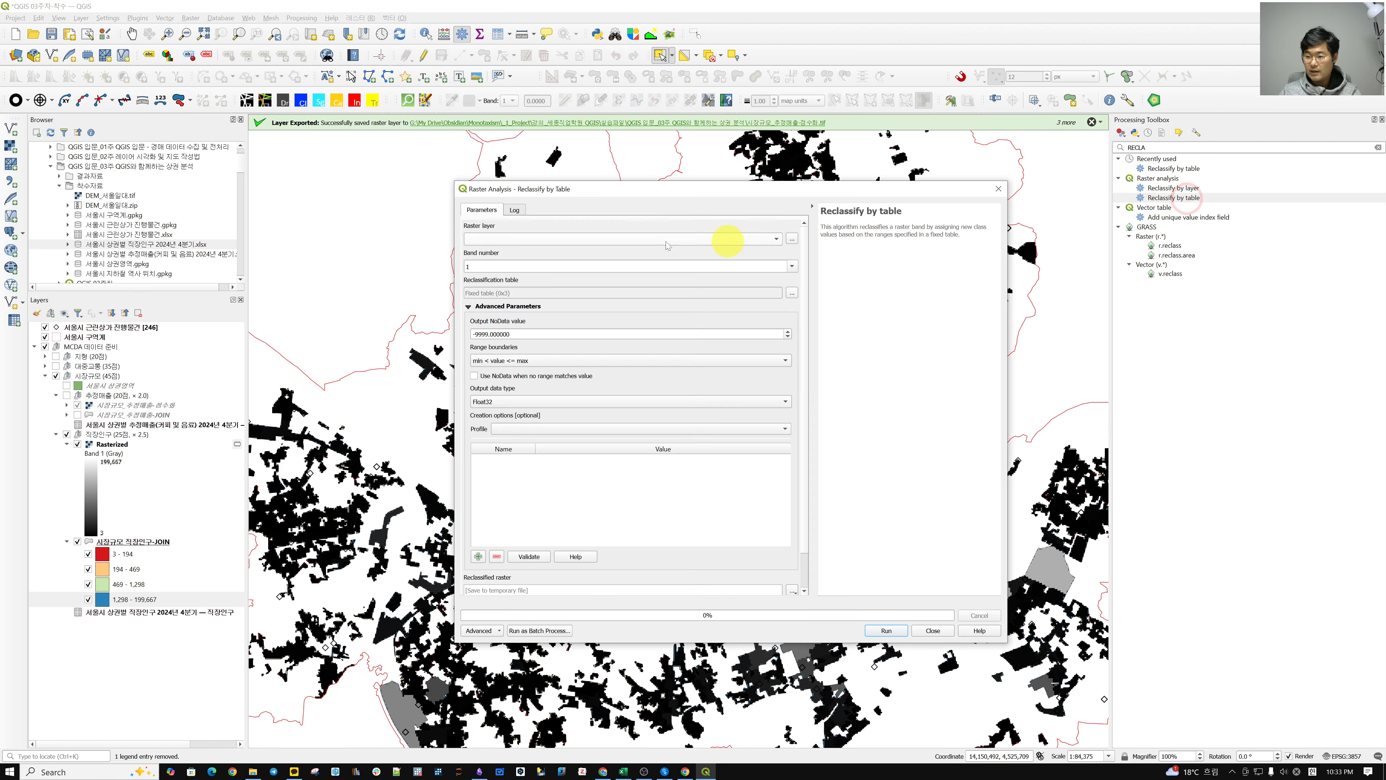
left_click(628, 238)
left_click(506, 308)
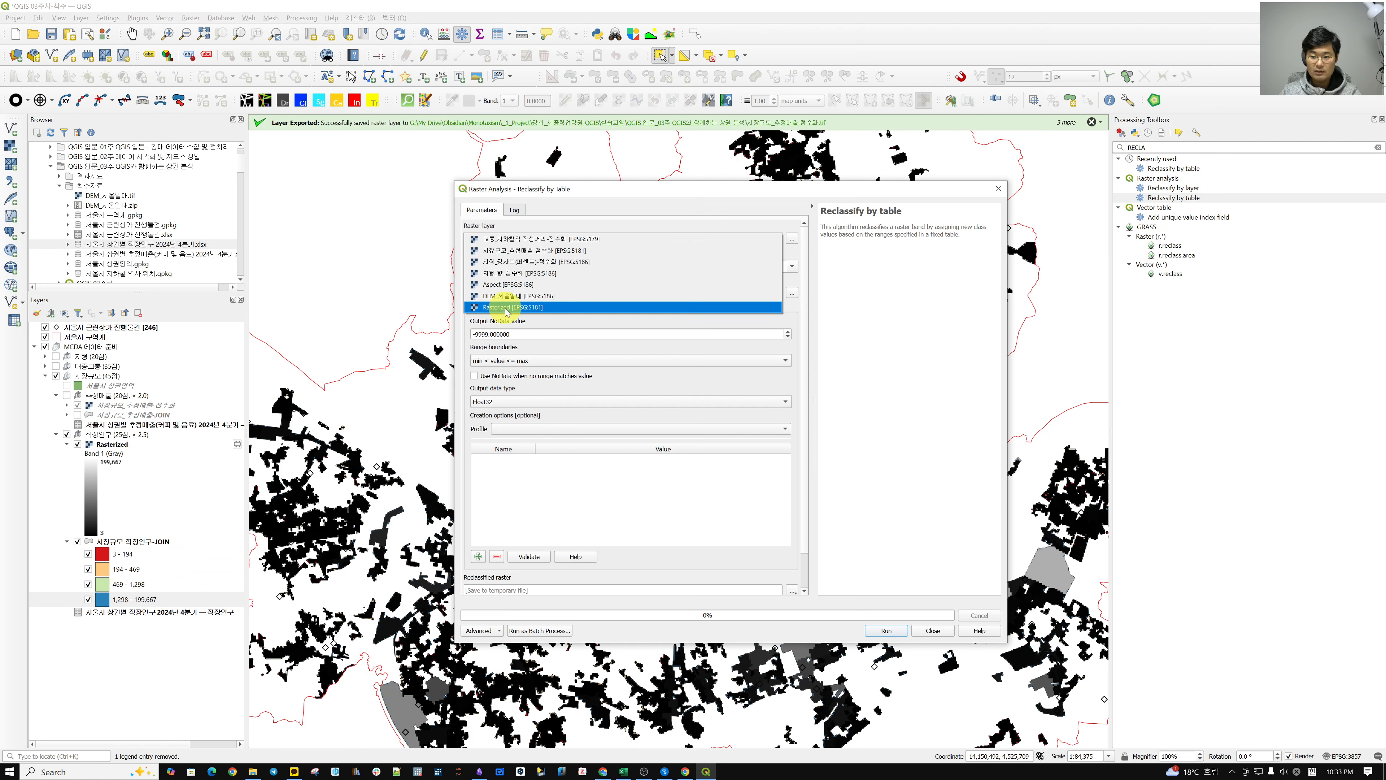
left_click(792, 294)
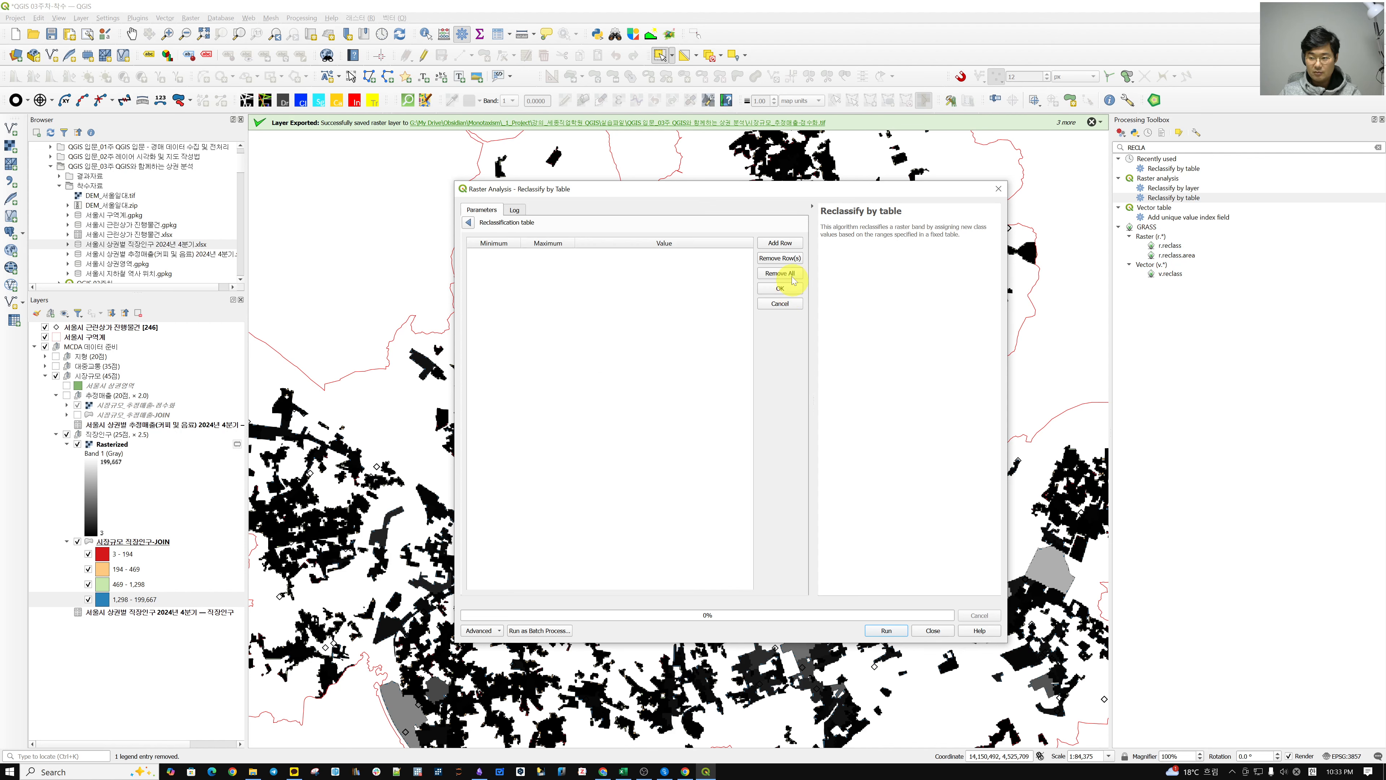
left_click(787, 246)
left_click(787, 246)
left_click(787, 246)
left_click(787, 245)
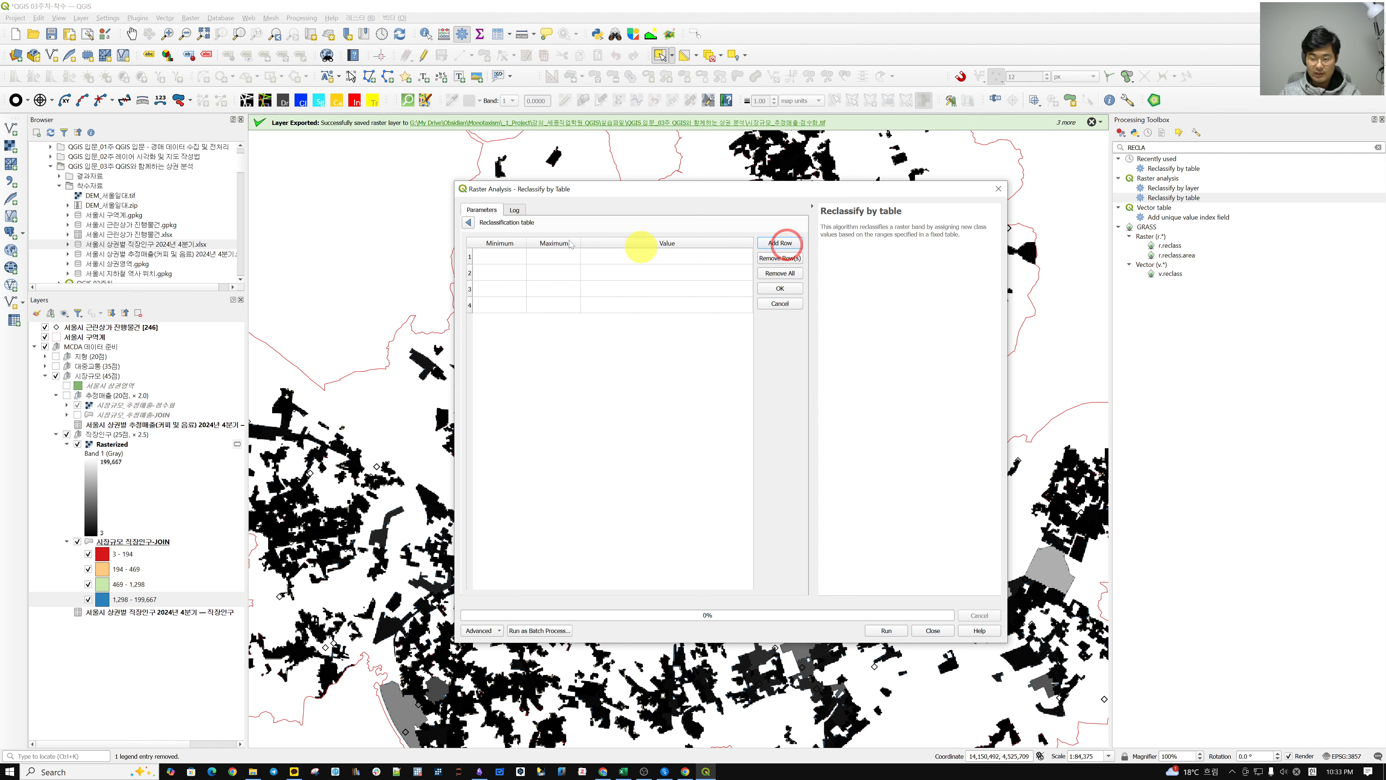
Fill the first reclassification row with minimum 0, maximum 194 and value 1
double_click(499, 257)
type("0")
double_click(552, 256)
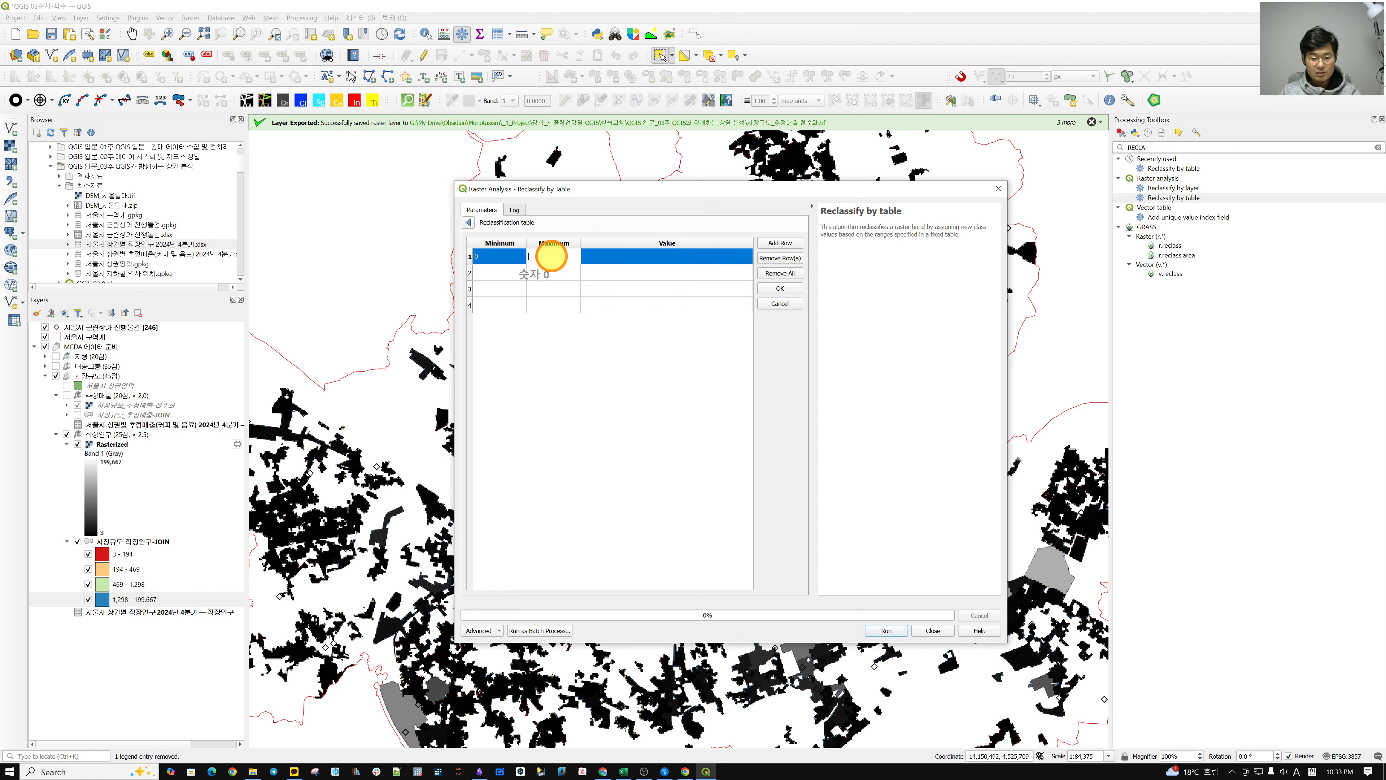
type("194")
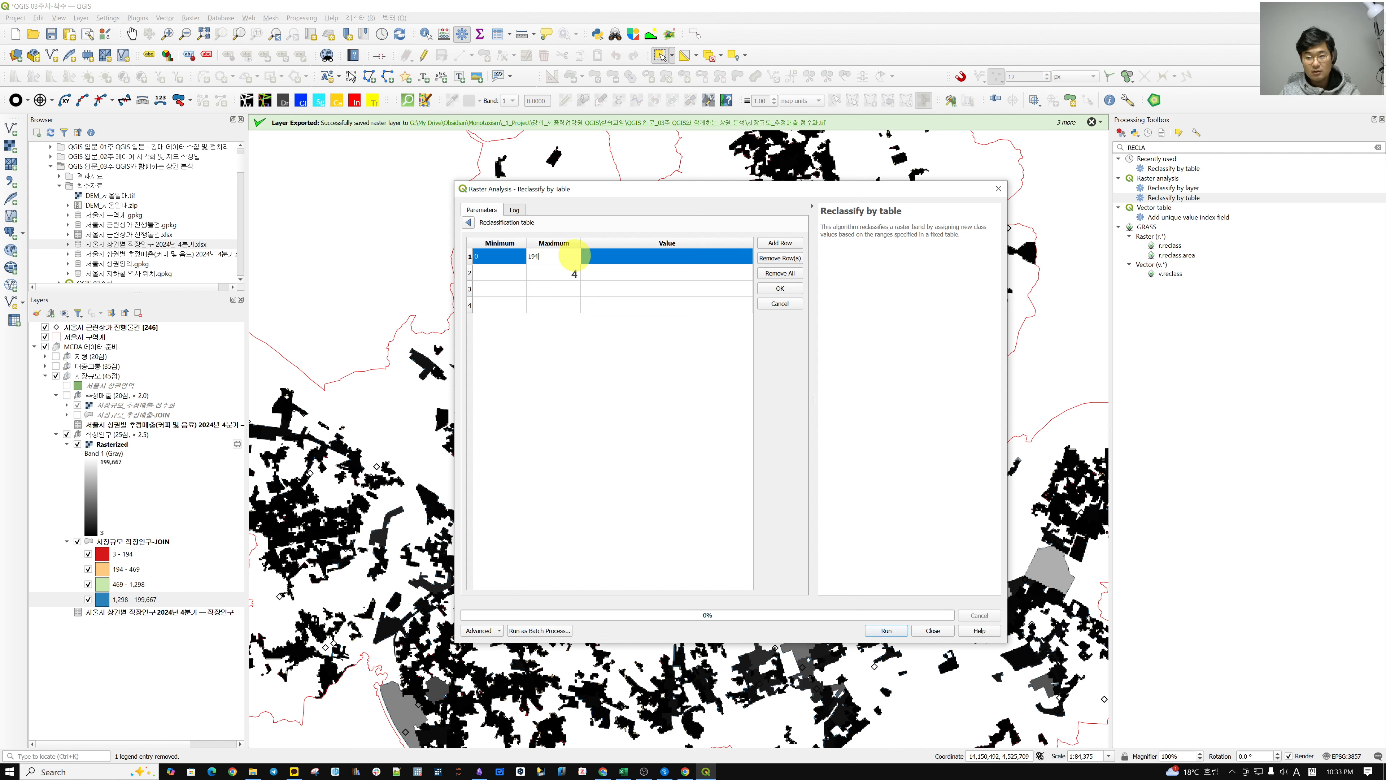
double_click(594, 255)
type("1")
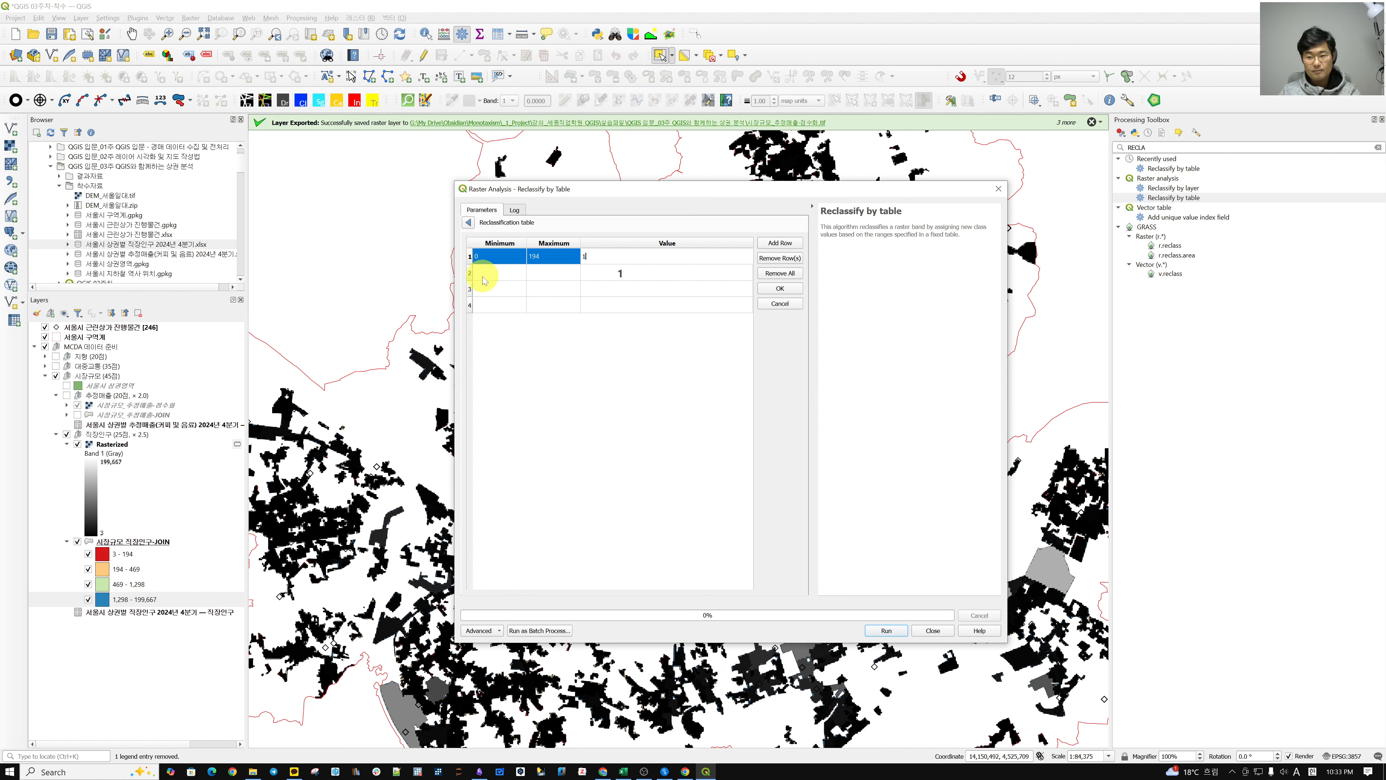
Fill the second reclassification row with minimum 194, maximum 469 and value 3
double_click(490, 273)
type("194")
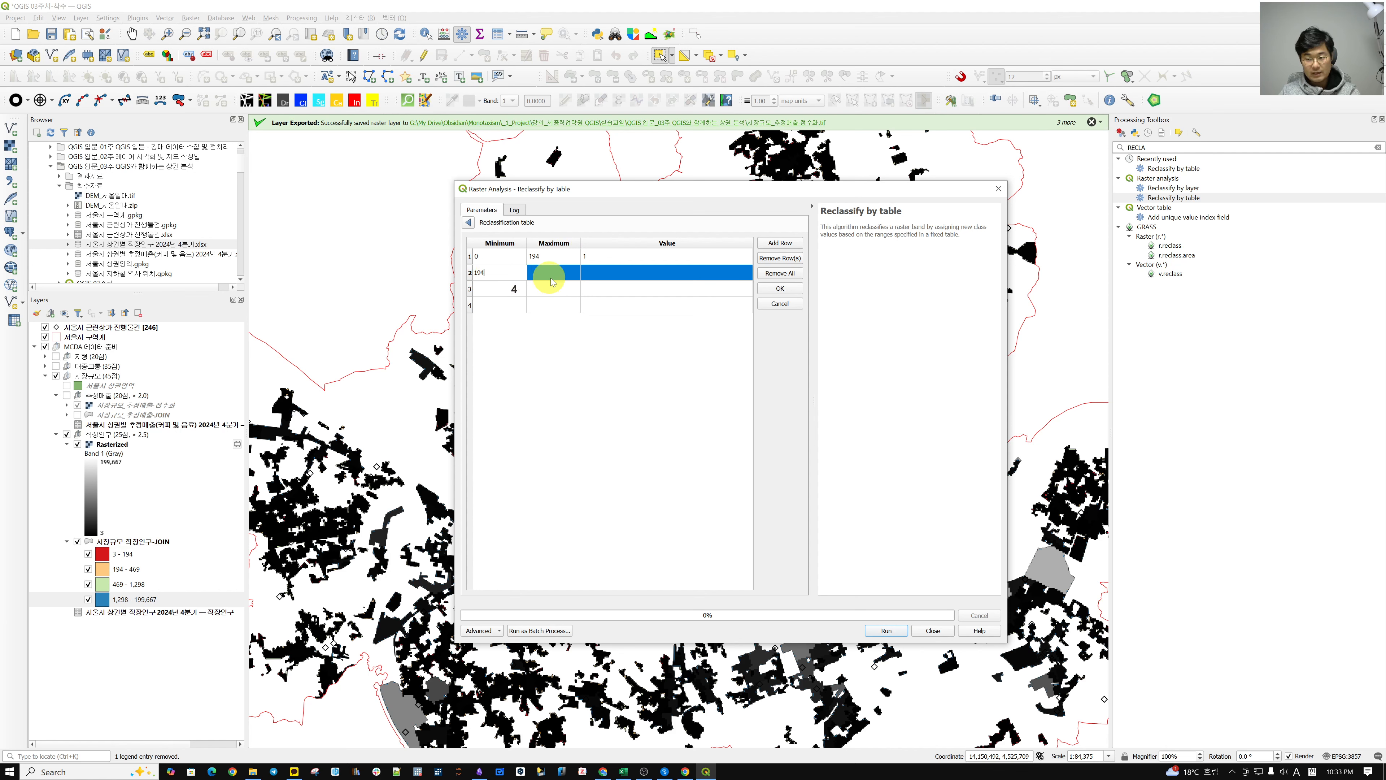
double_click(554, 273)
type("469")
double_click(610, 272)
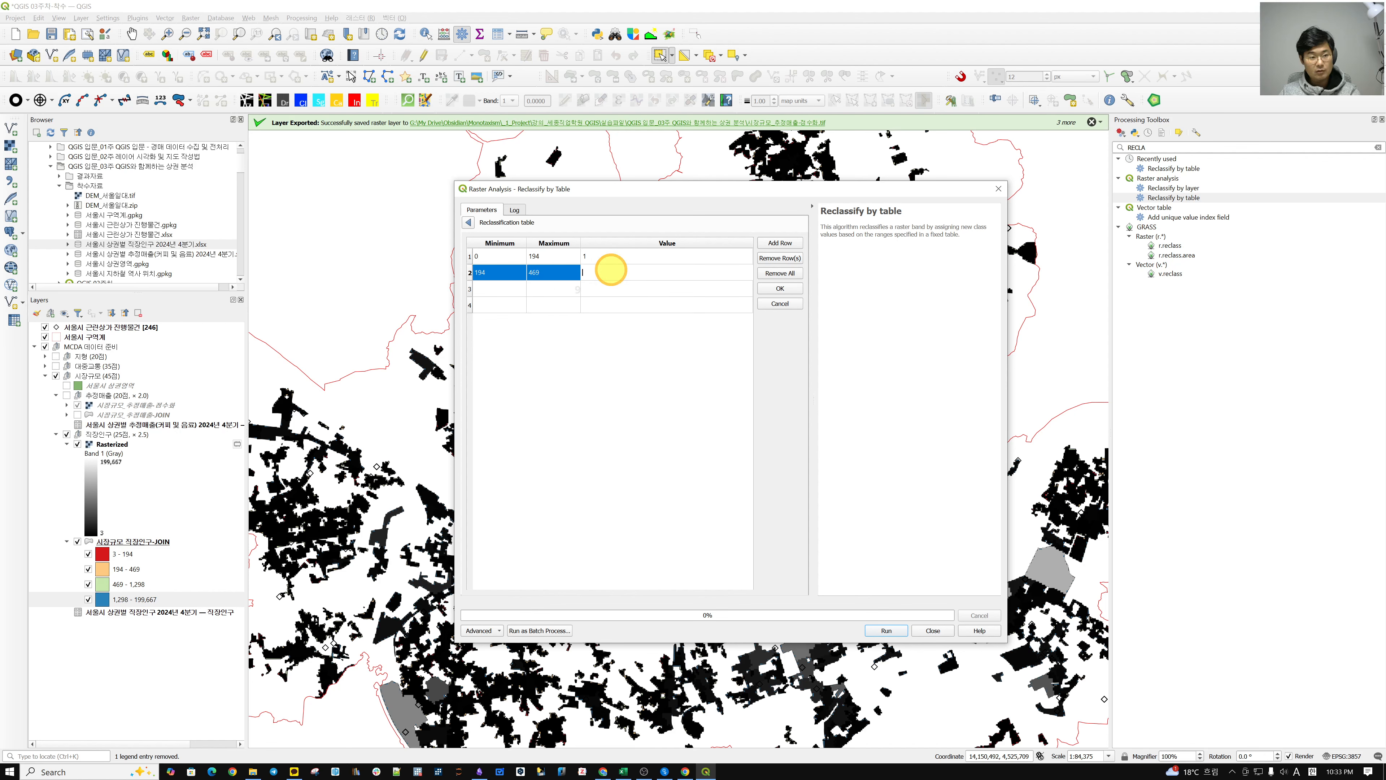
type("3")
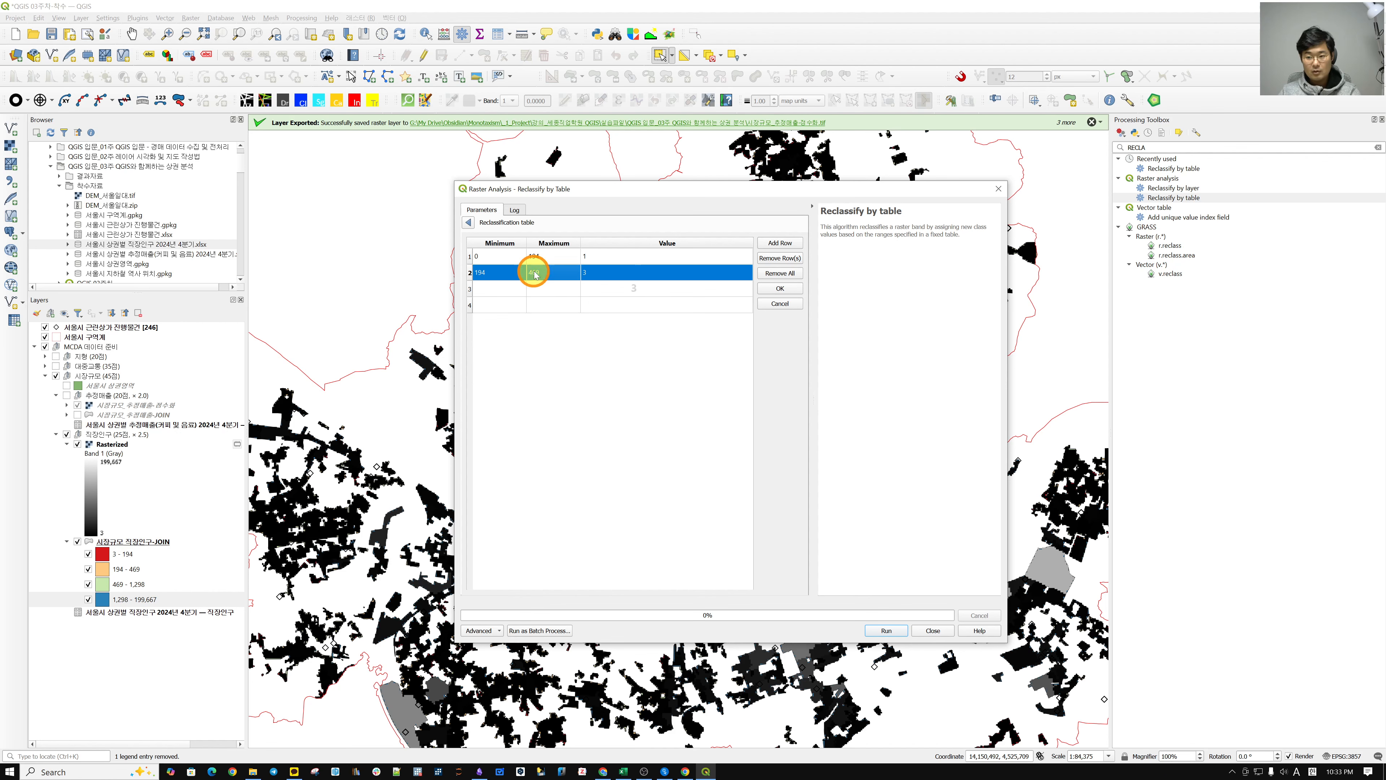
Fill the third reclassification row with minimum 469, maximum 1298 and value 6
double_click(533, 272)
key("ctrl+c")
double_click(507, 289)
key("ctrl+v")
double_click(553, 287)
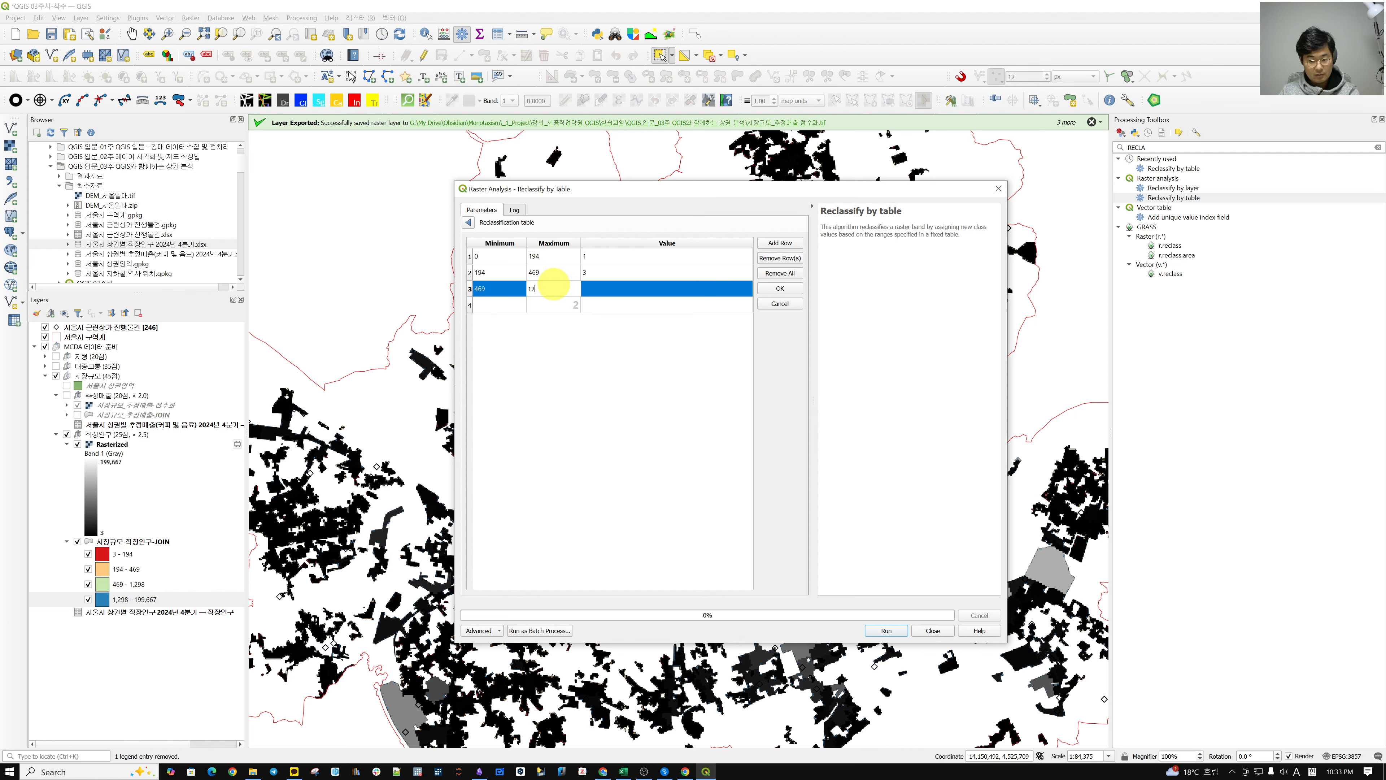
double_click(604, 289)
type("6")
key("Return")
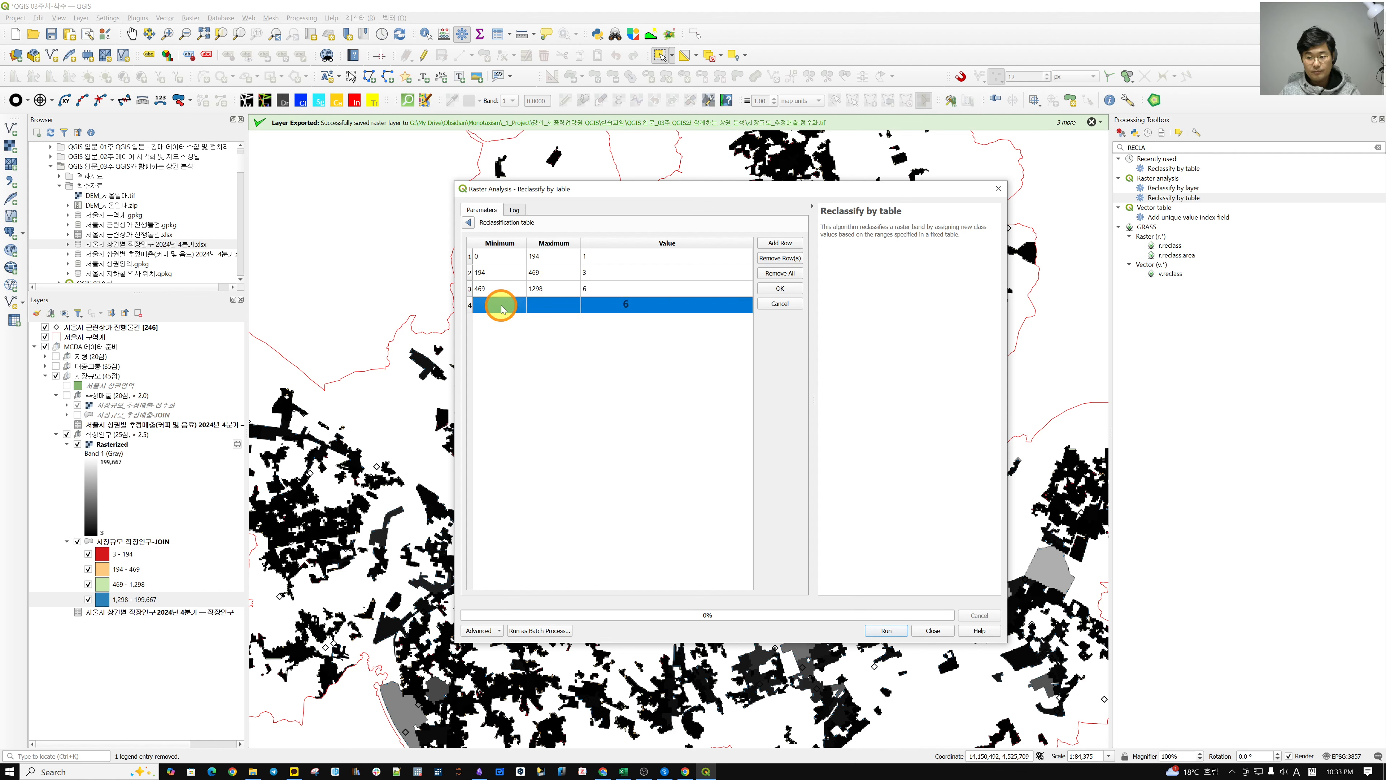
Fill the fourth reclassification row with minimum 1298, maximum 200000 and value 10
double_click(535, 287)
double_click(512, 309)
key("ctrl+v")
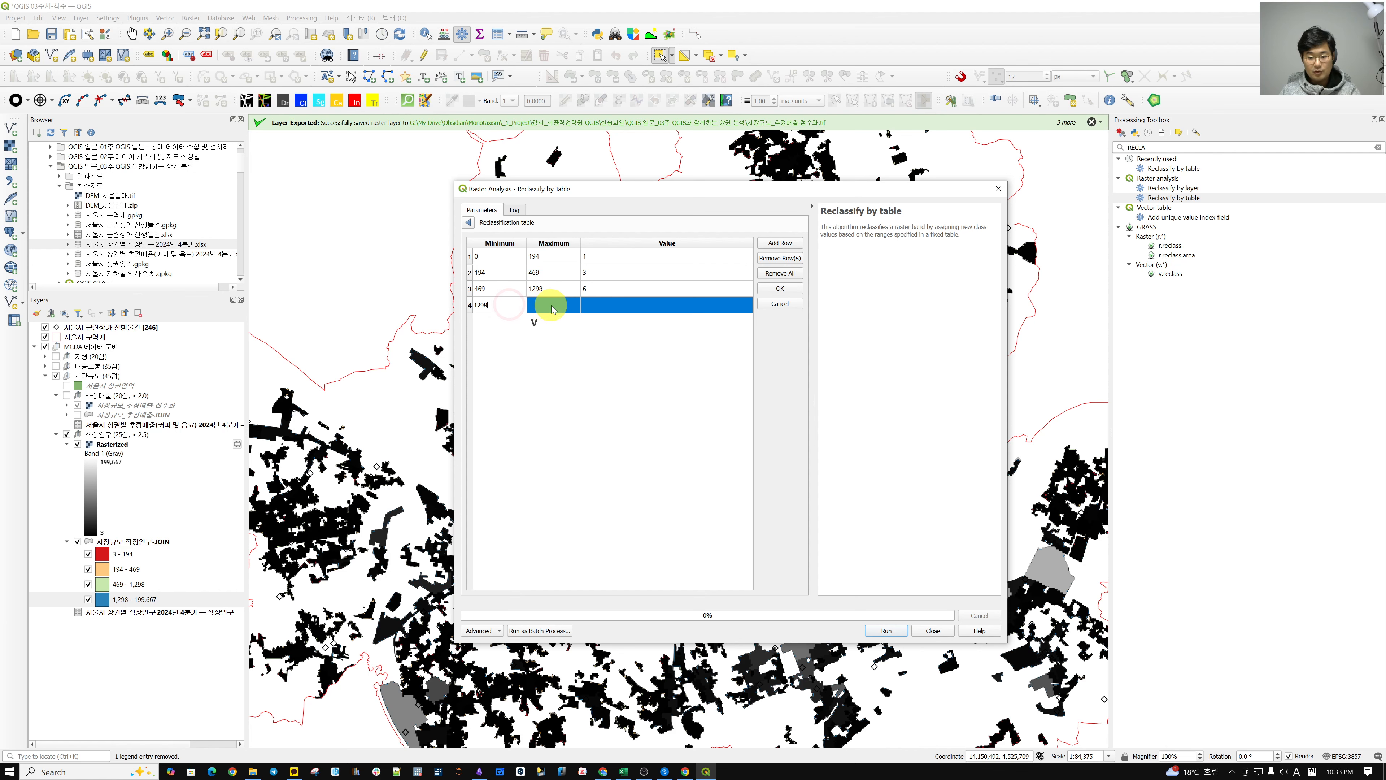
double_click(550, 305)
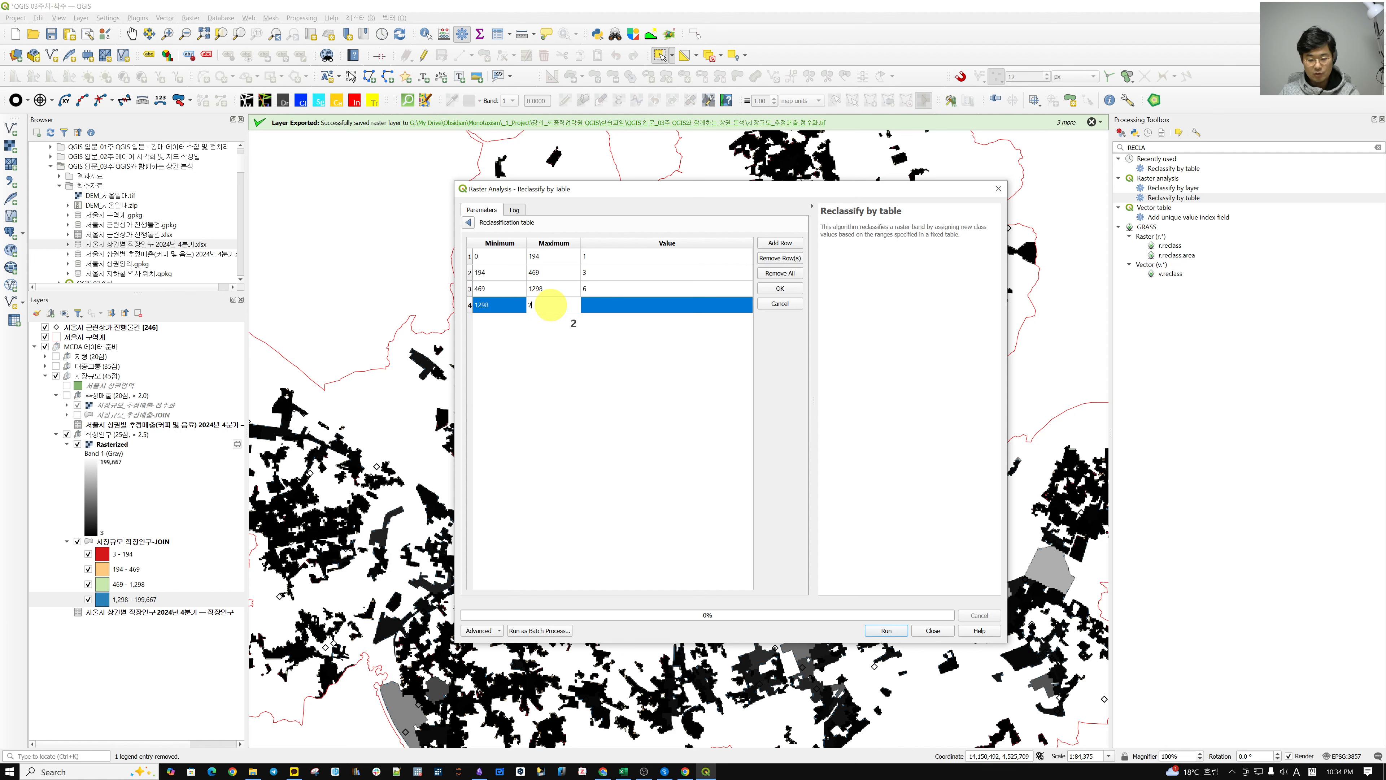
type("200000")
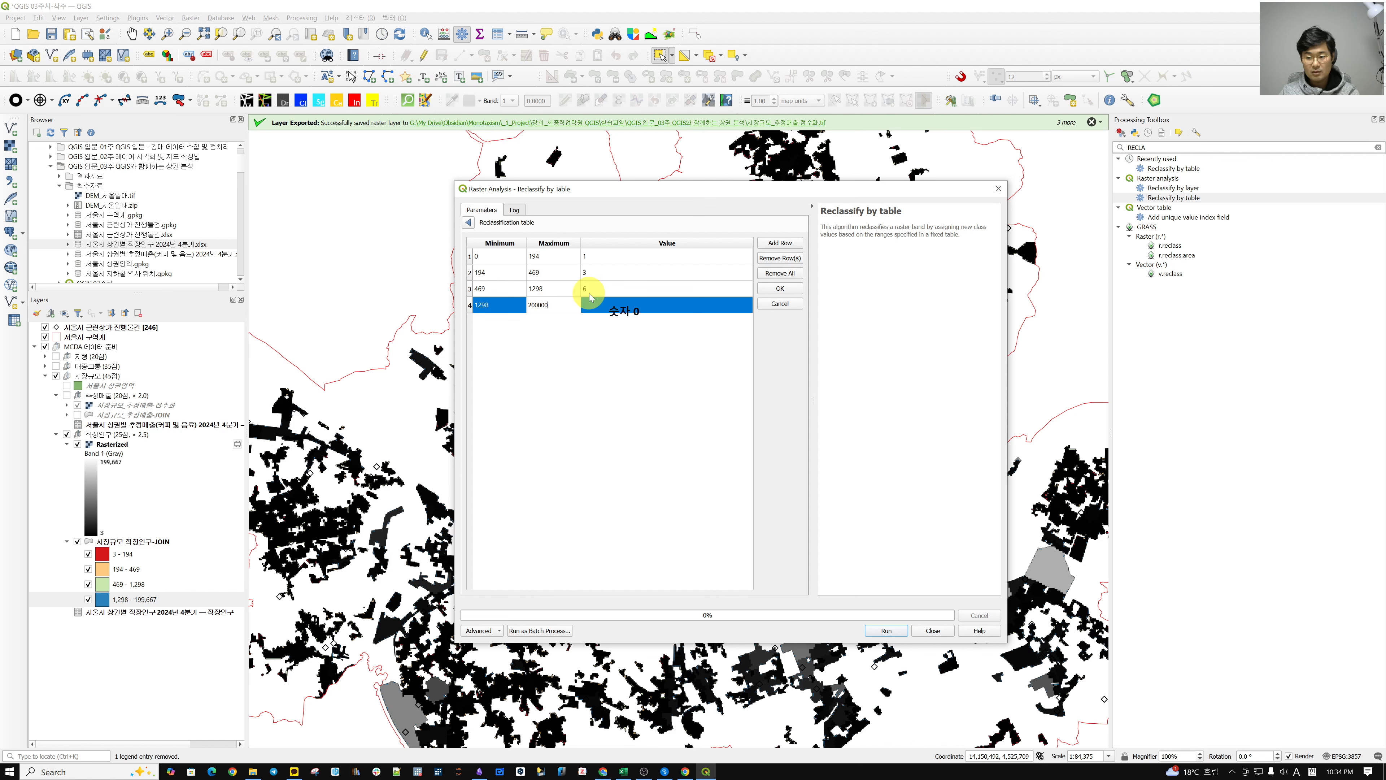
double_click(603, 305)
type("10")
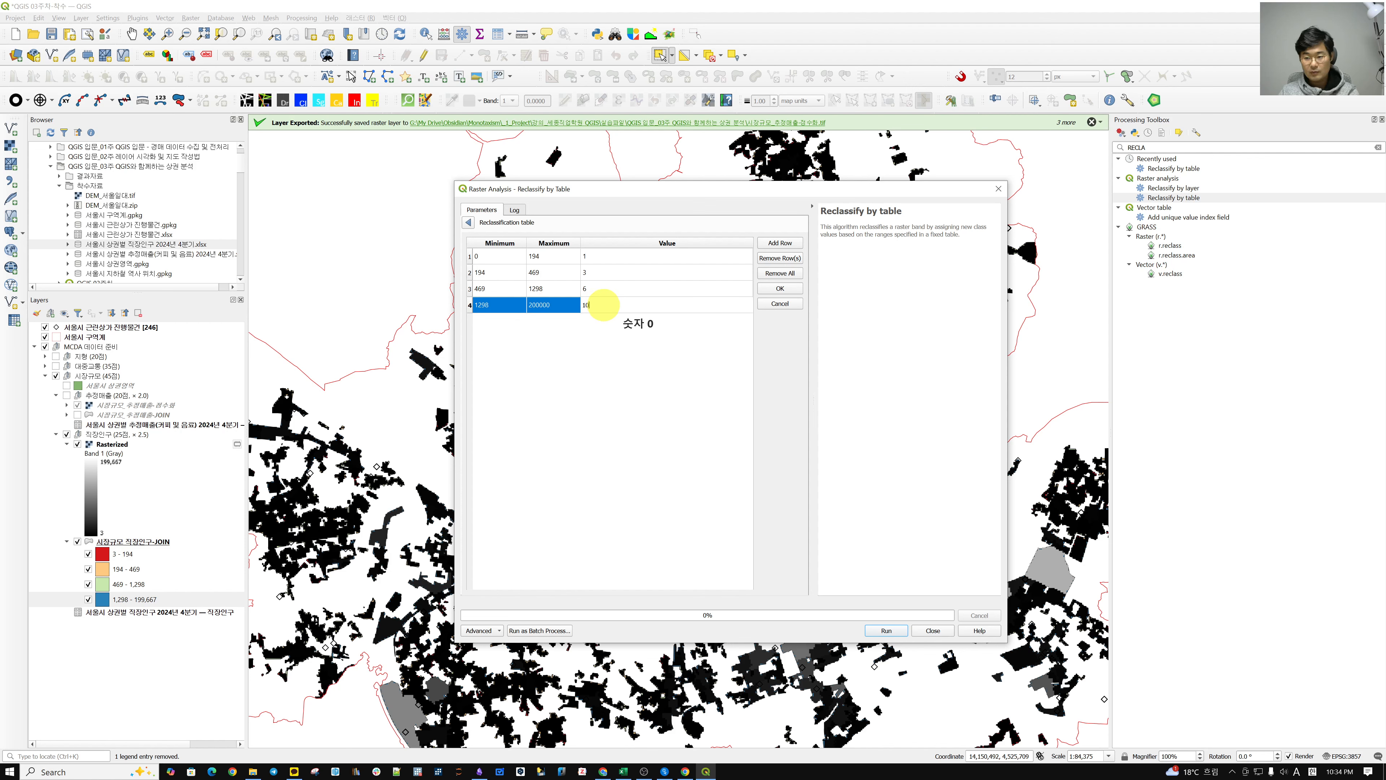
Accept the reclassification table and run the reclassification to a temporary raster with the default output options
left_click(781, 288)
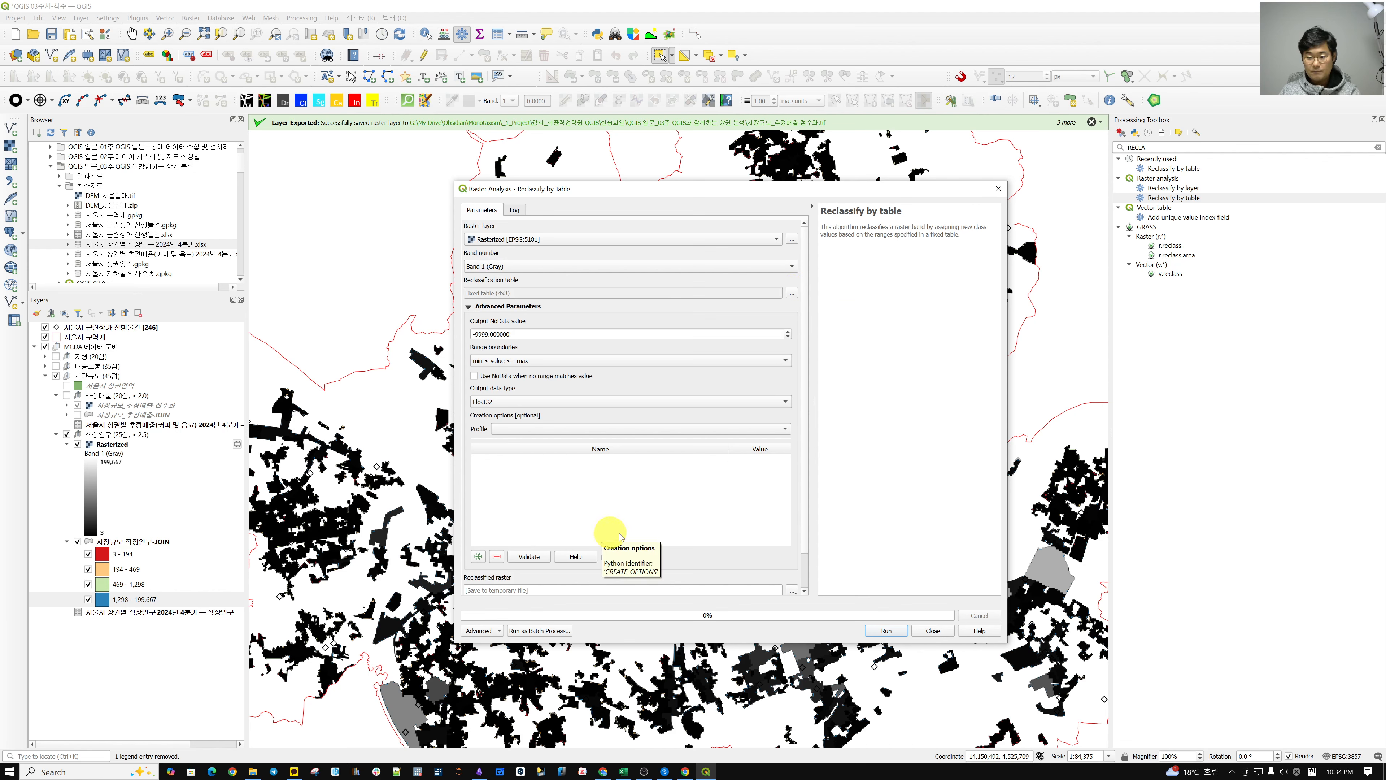
left_click(887, 631)
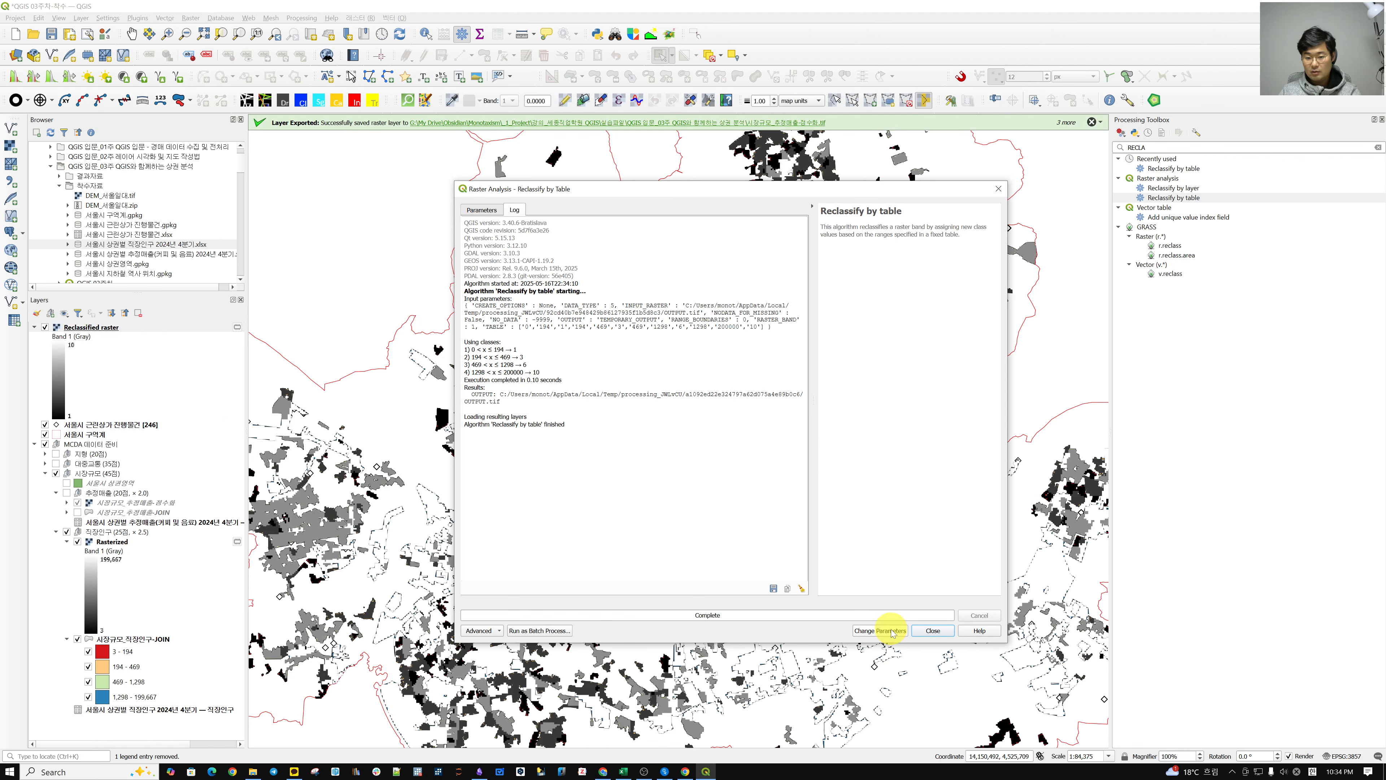
left_click(998, 189)
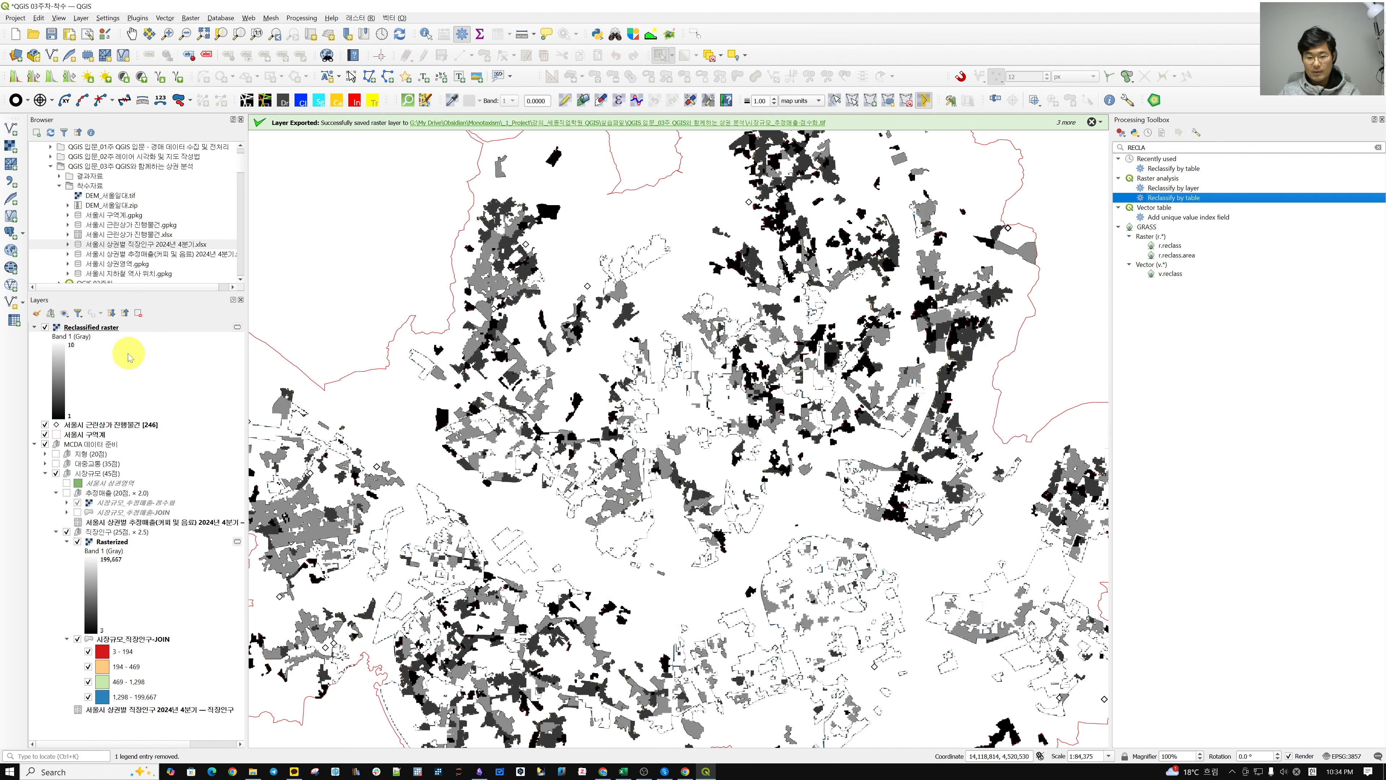
Move the Reclassified raster layer into the 직장인구 group and remove the Rasterized layer from the project
left_click_drag(90, 326, 180, 532)
right_click(118, 542)
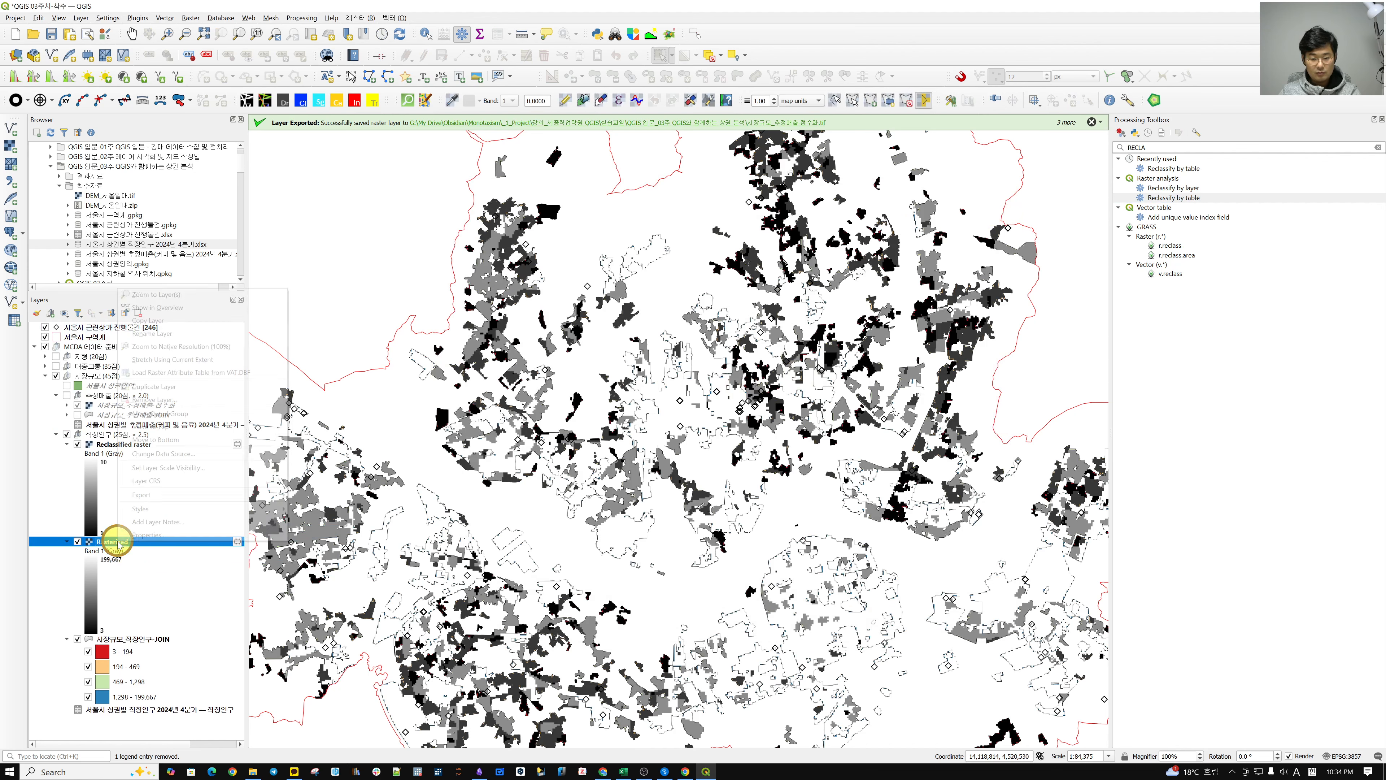
left_click(177, 404)
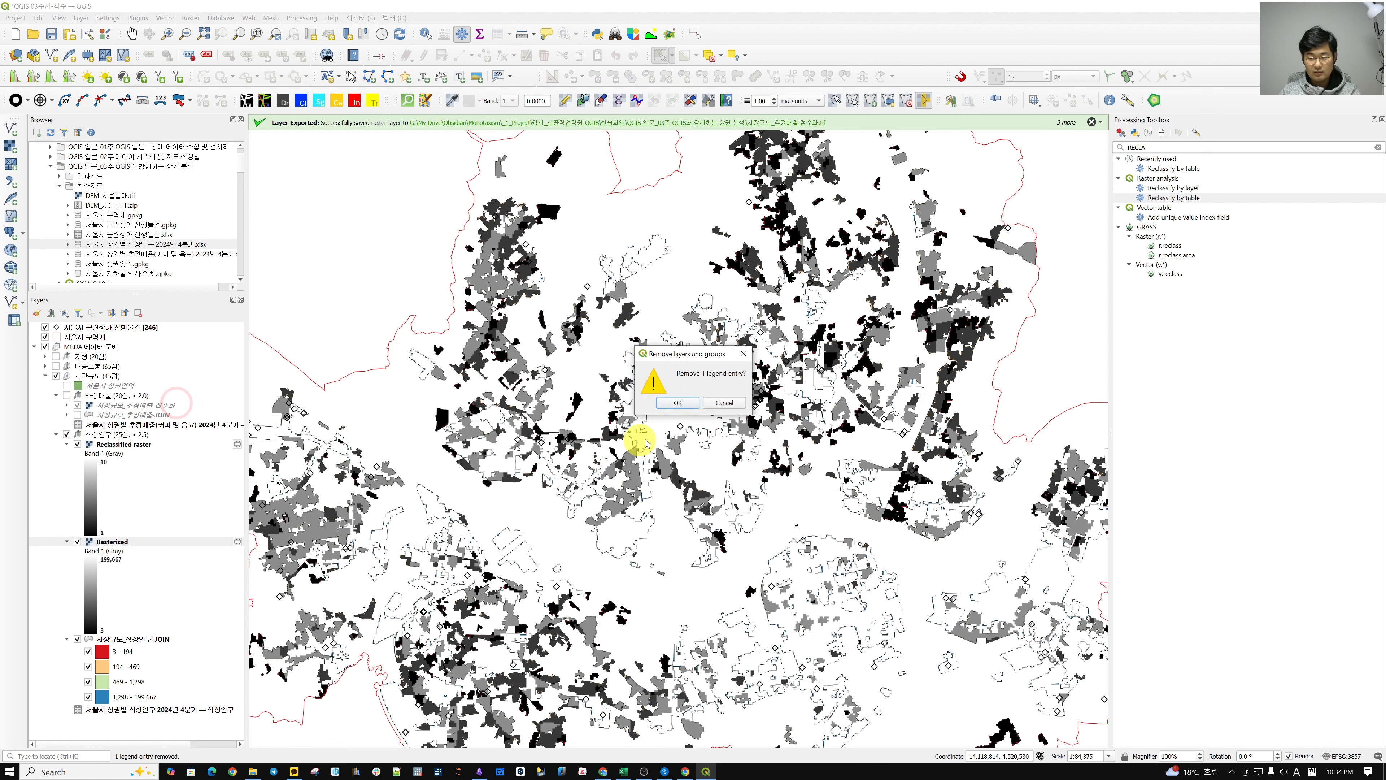
left_click(682, 401)
Export the Reclassified raster layer as a GeoTIFF named 시장규모_직장인구-점수화 in the week 3 practice folder and add it to the map
right_click(124, 446)
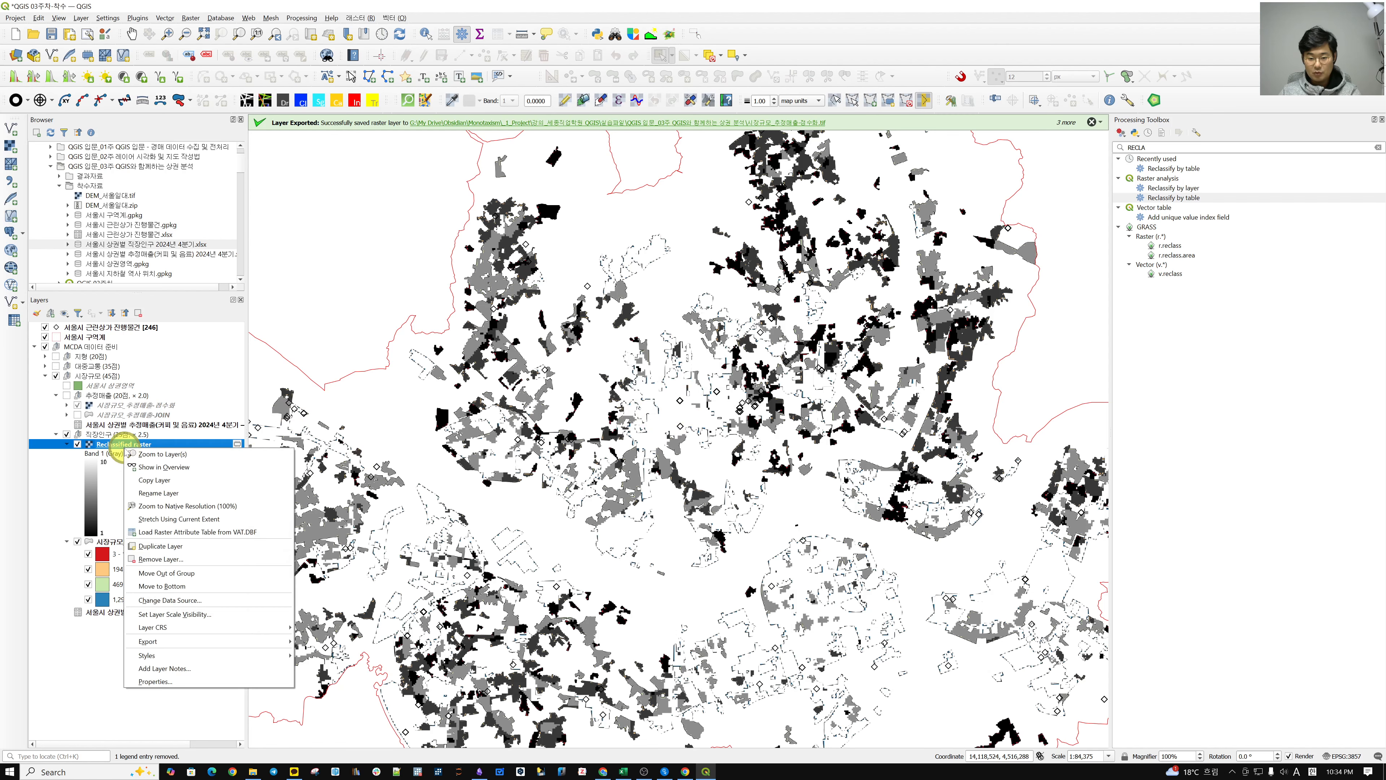
mouse_move(175, 641)
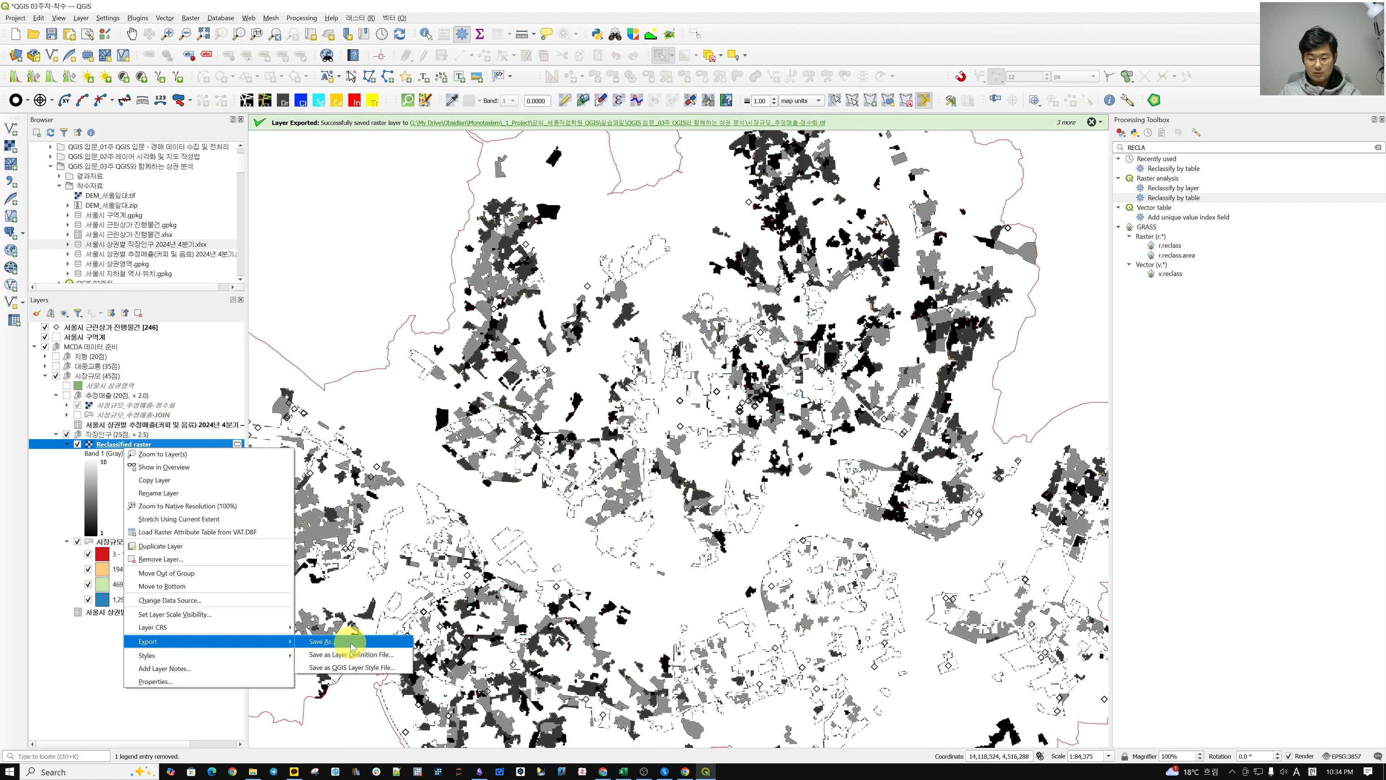
left_click(351, 642)
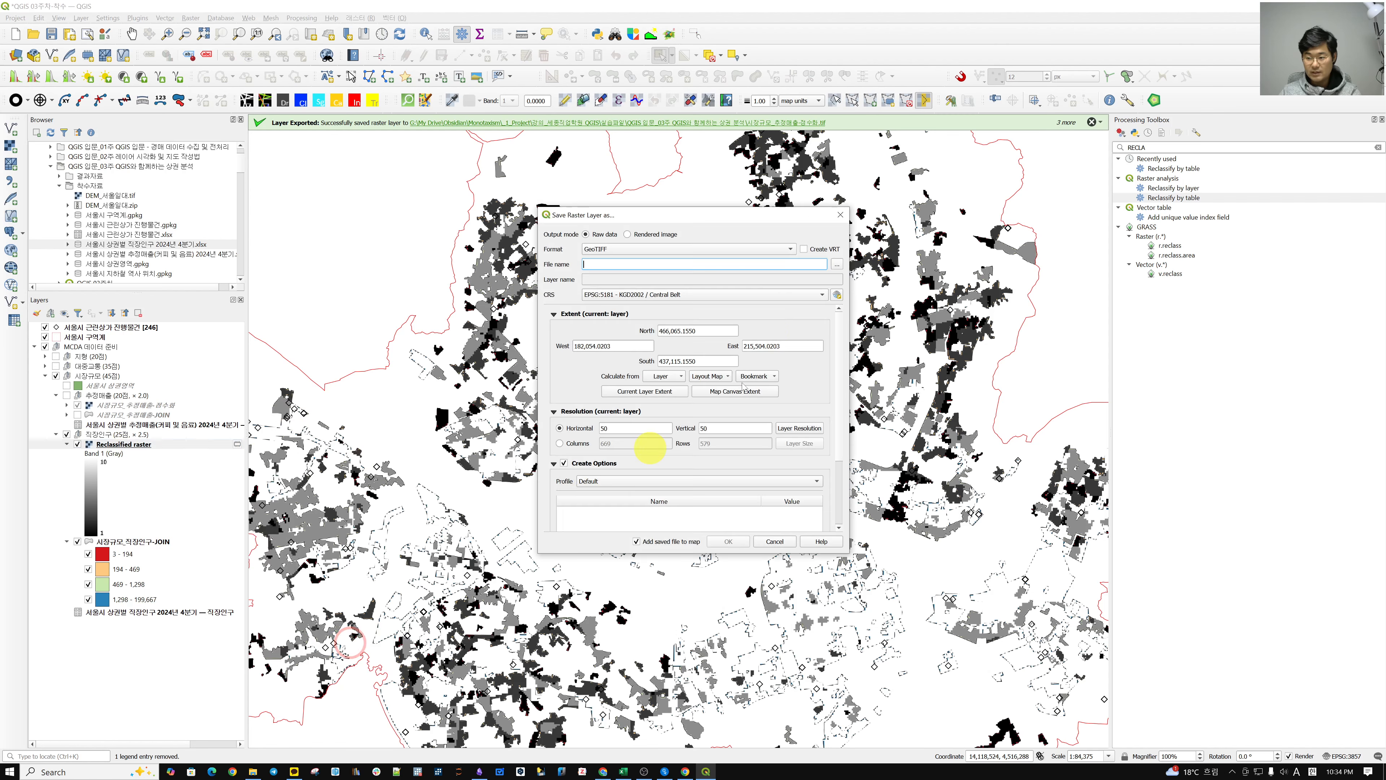
left_click(838, 265)
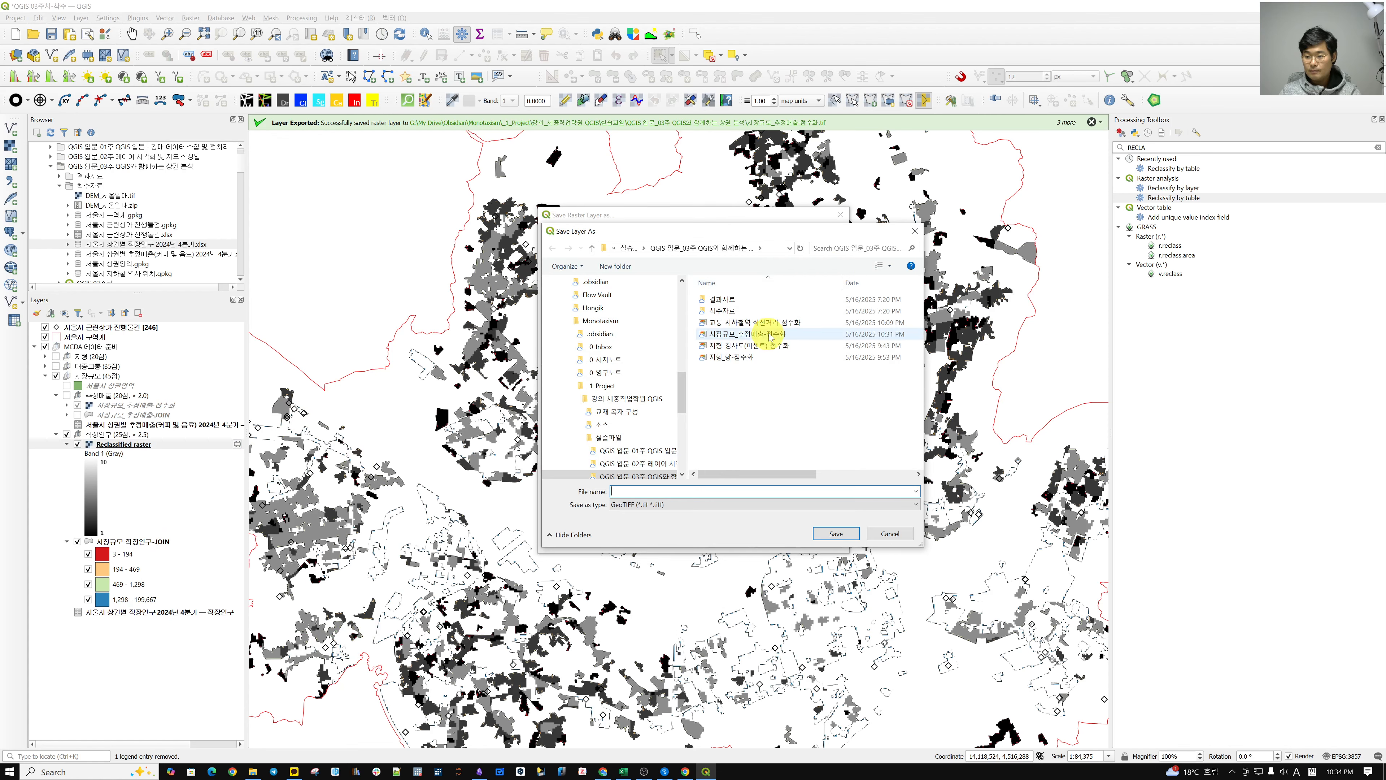
left_click(775, 334)
left_click(655, 490)
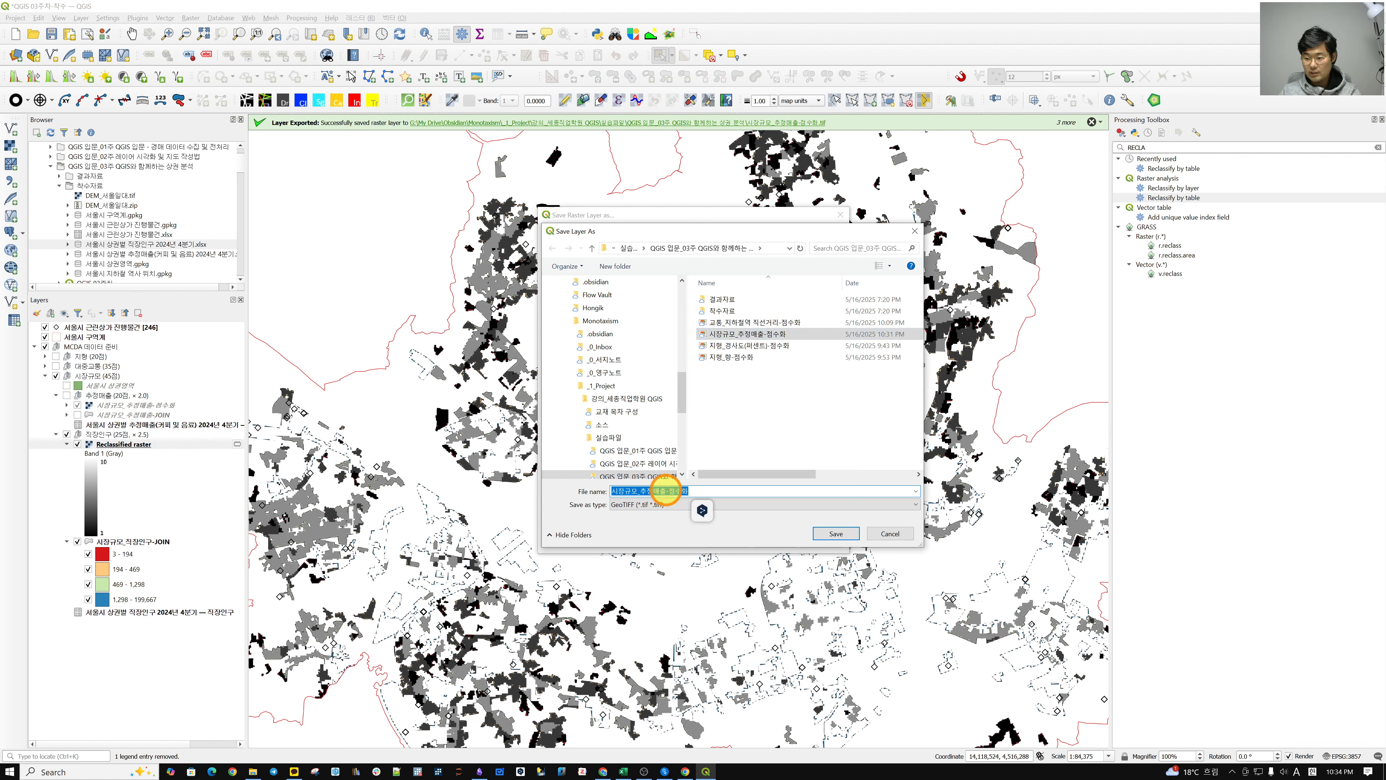
left_click(666, 491)
key("BackSpace")
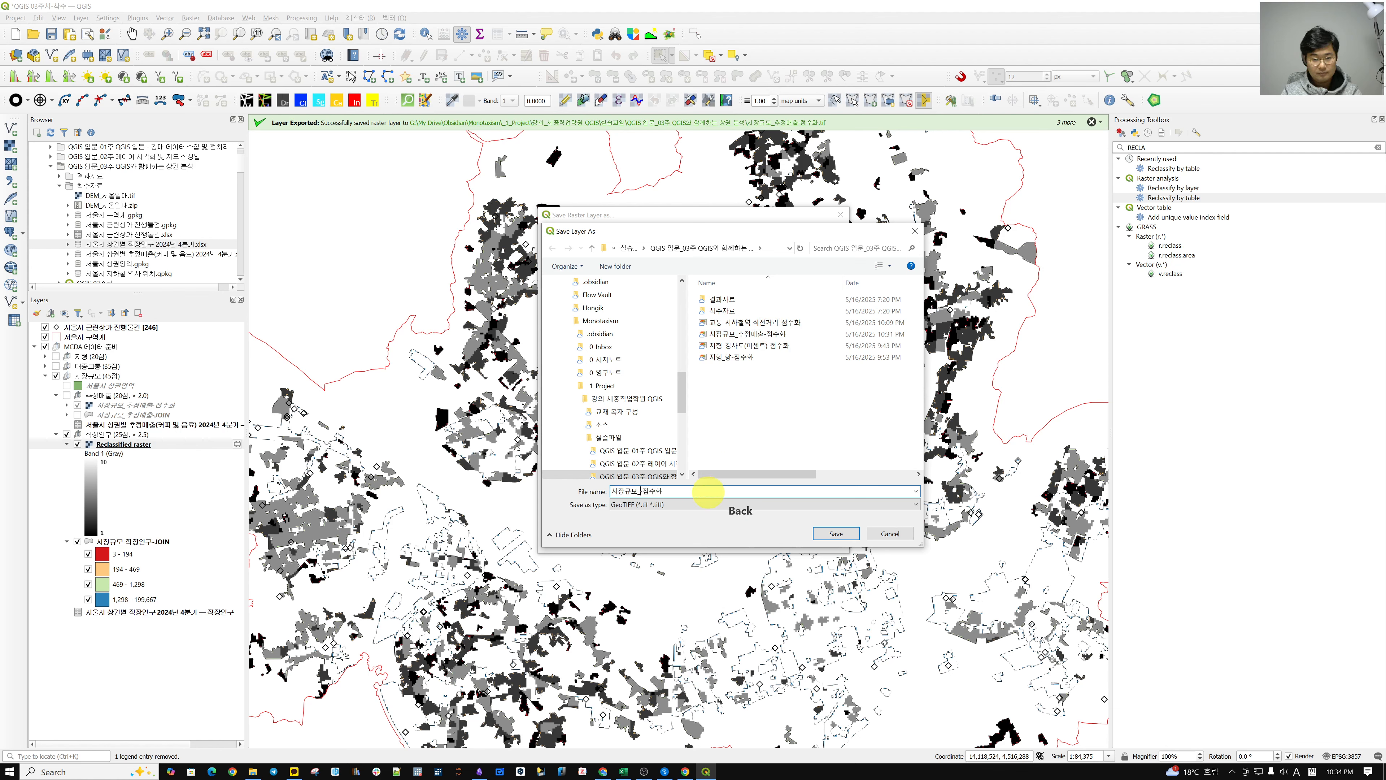
type("WLR")
type("직")
key("Right")
key("Right")
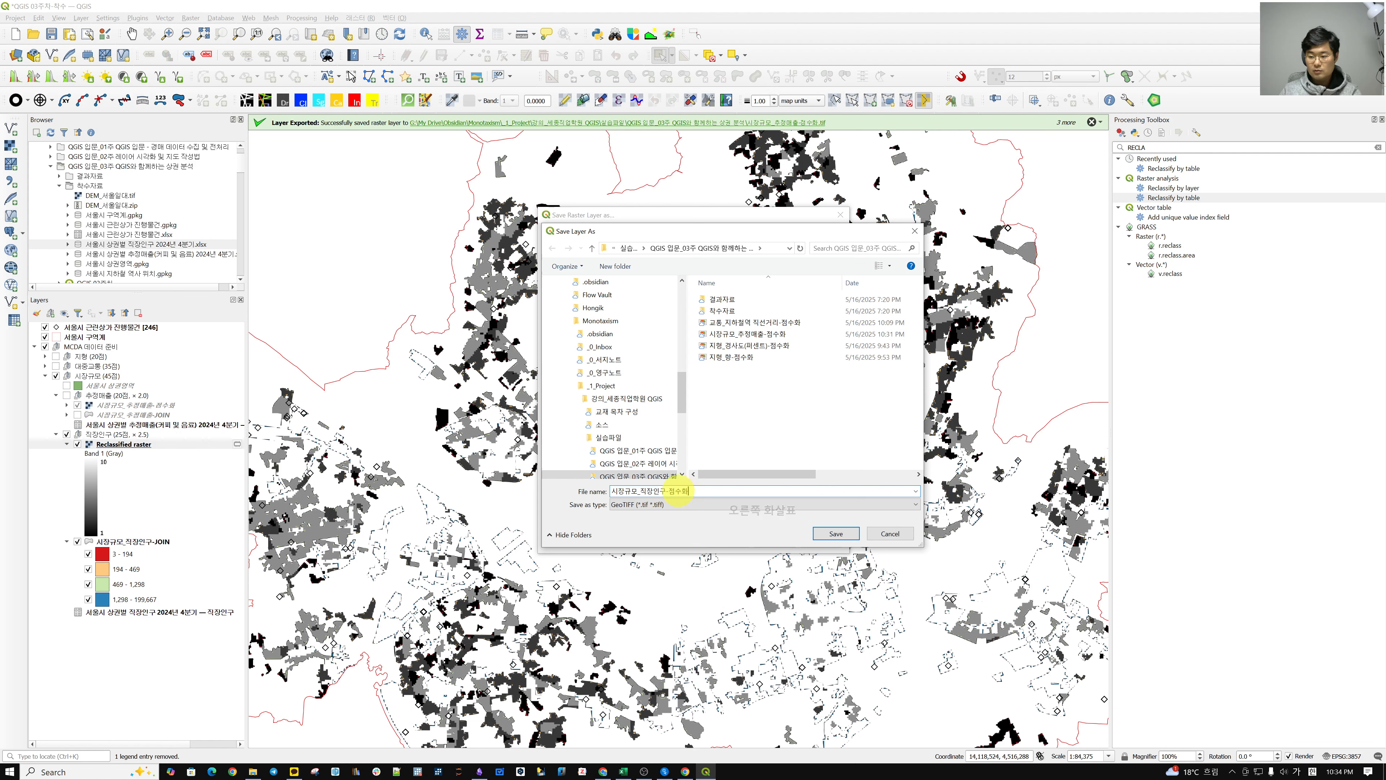
left_click_drag(670, 491, 720, 498)
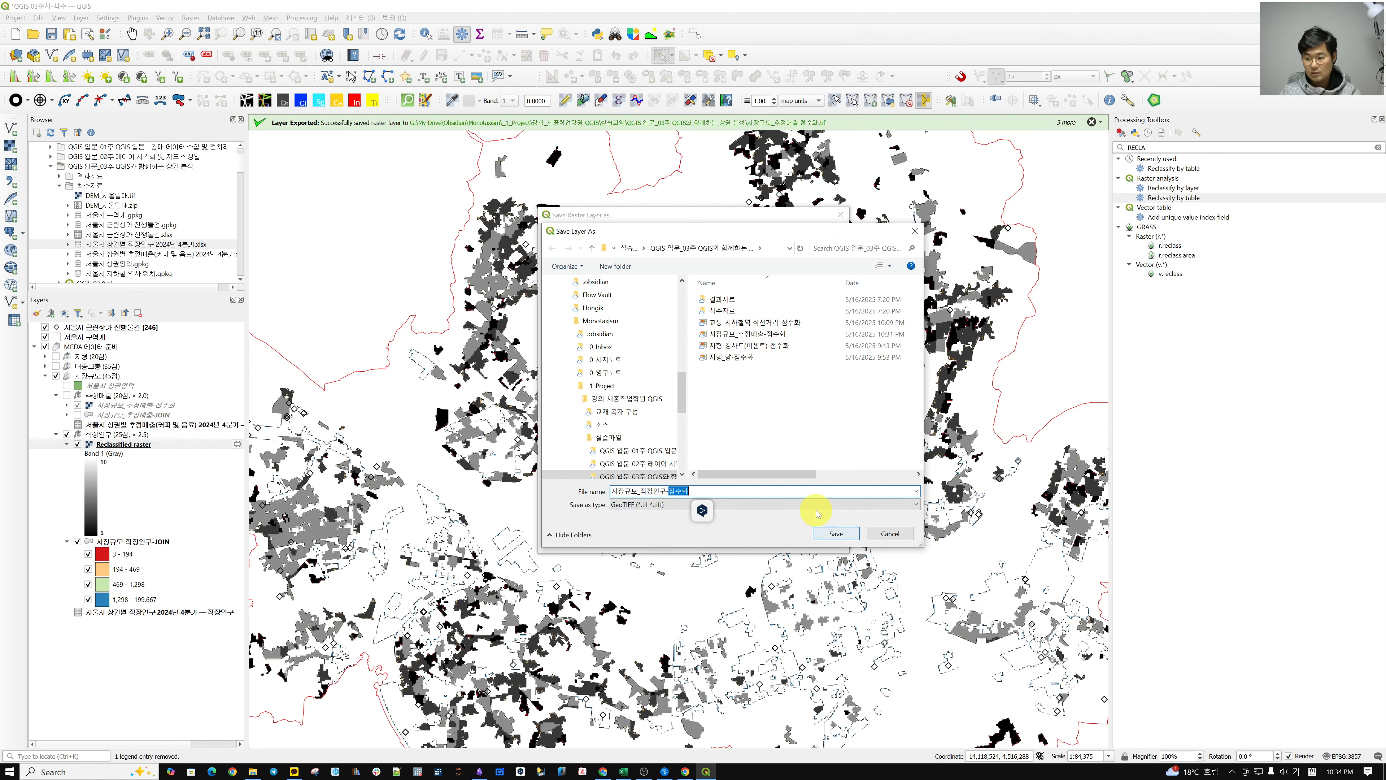
left_click(835, 533)
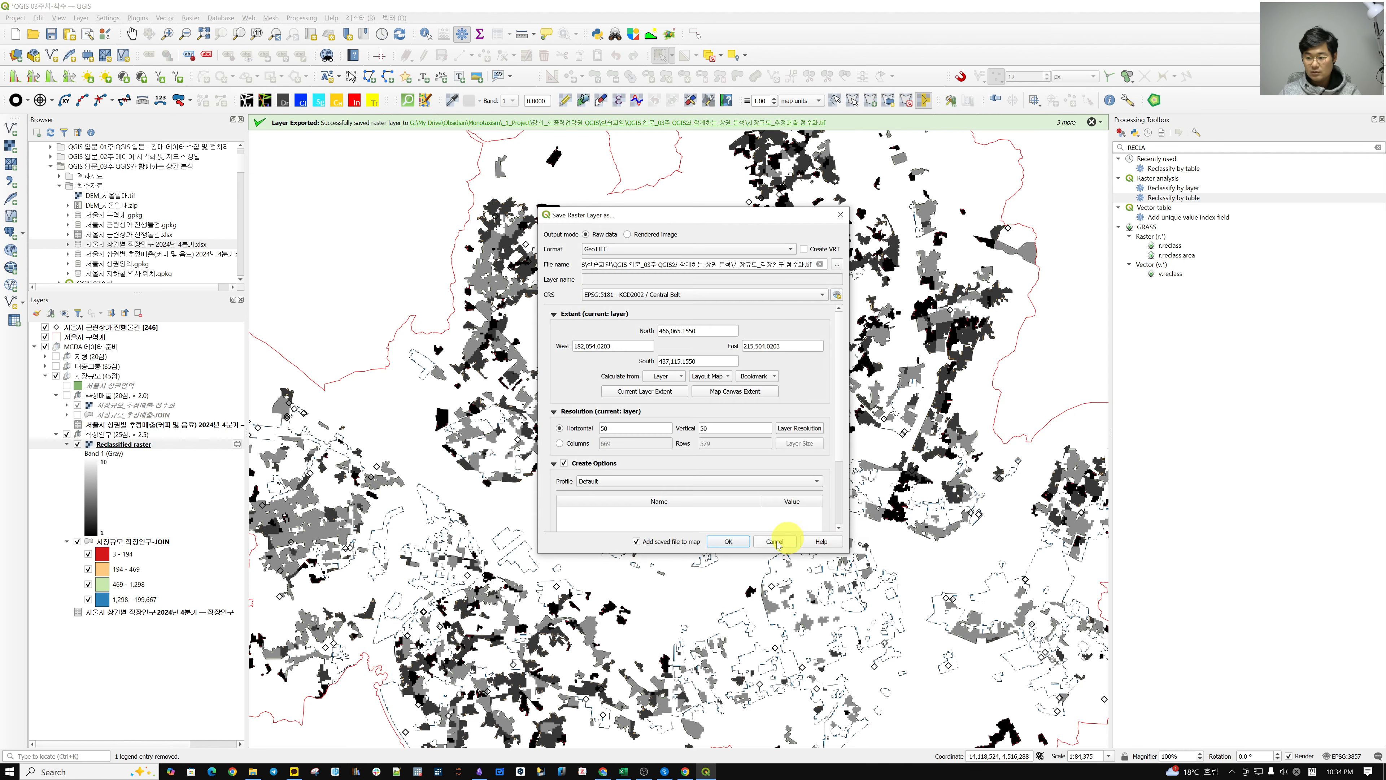
left_click(730, 542)
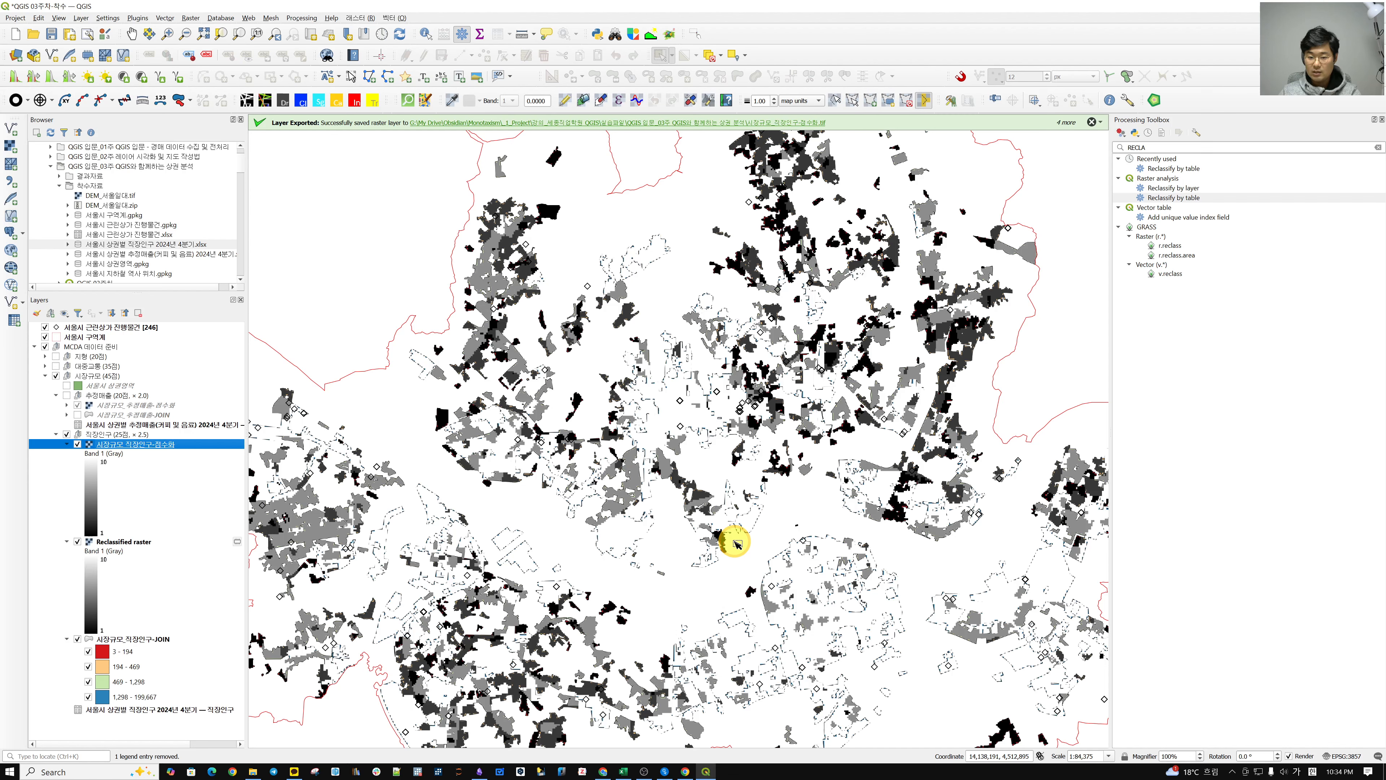
Remove the temporary Reclassified raster layer from the project
right_click(139, 545)
left_click(184, 397)
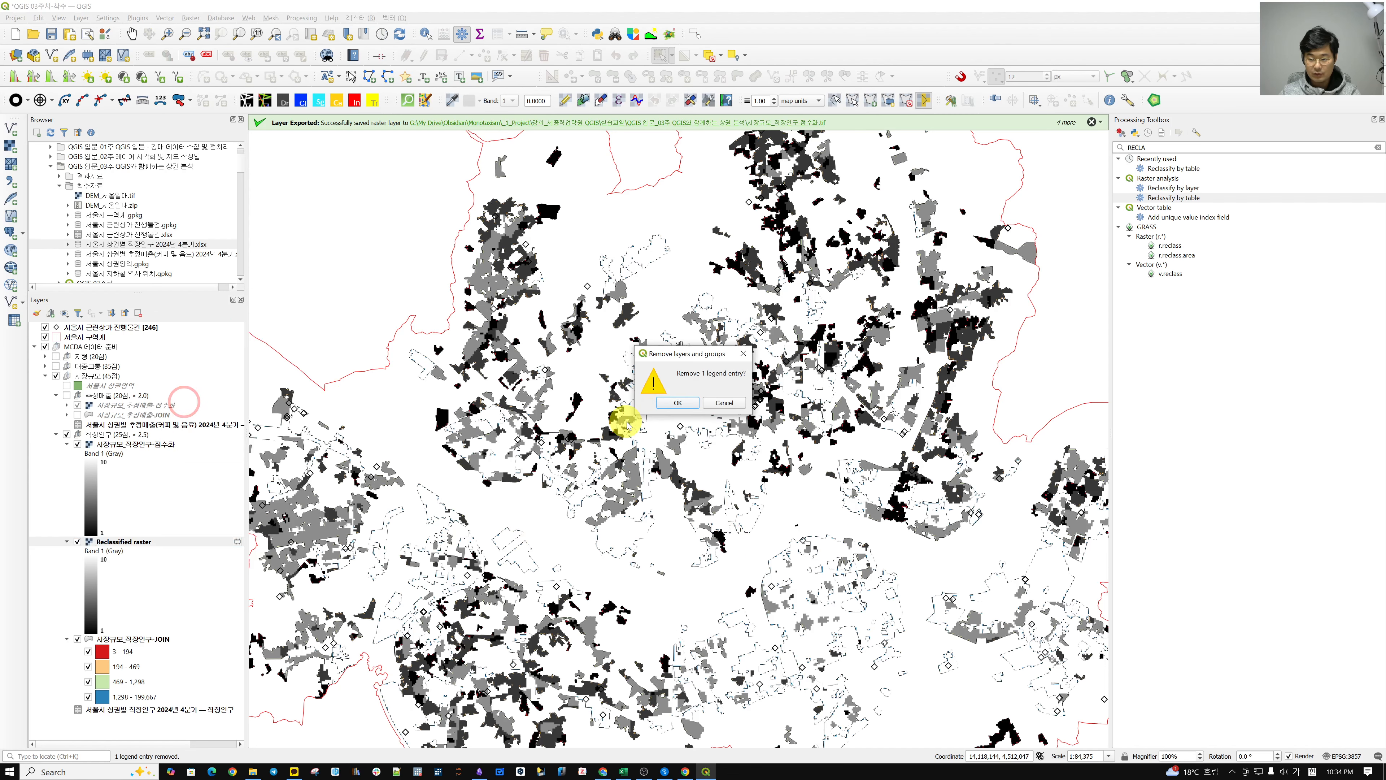
left_click(677, 403)
Load the style file 스타일_직장인구-점수화 with all style categories onto the 시장규모_직장인구-점수화 raster layer and apply it
left_click(161, 445)
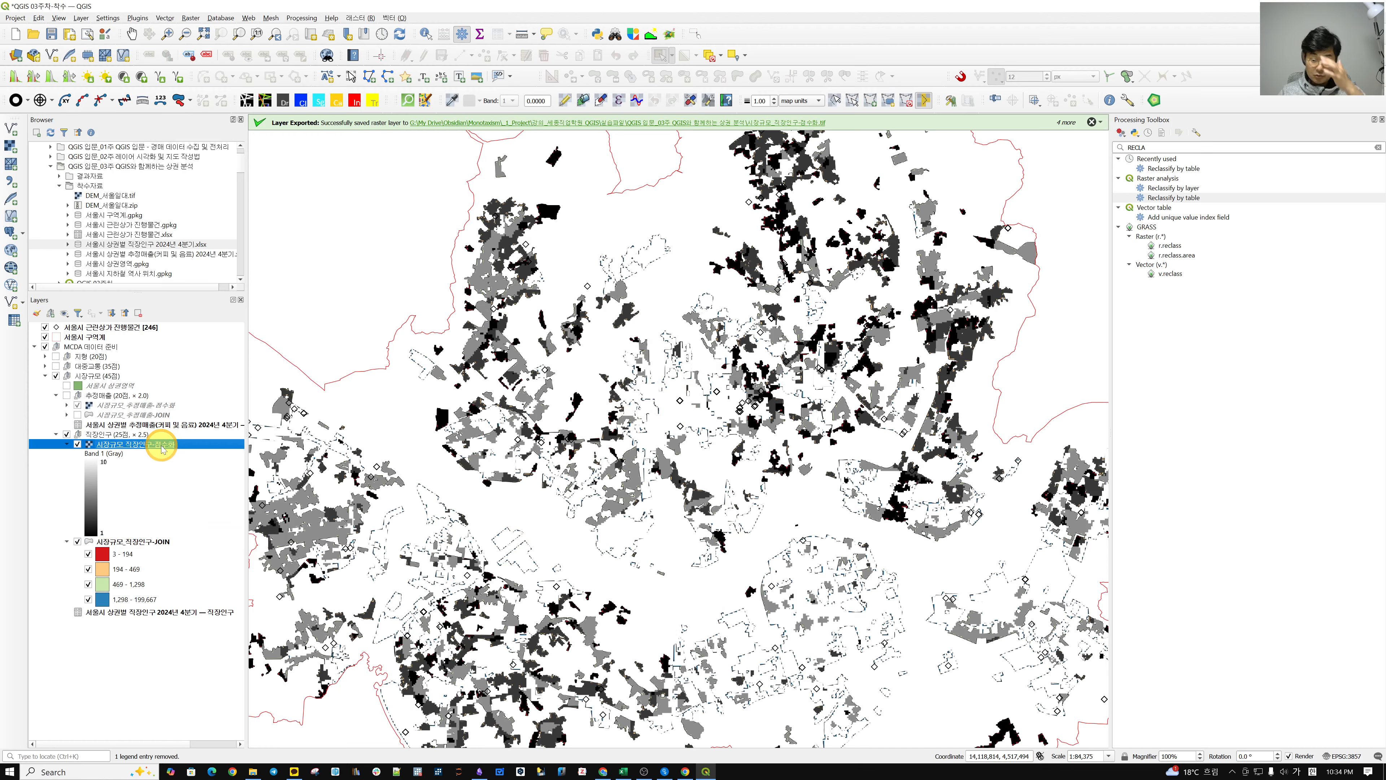
double_click(161, 445)
left_click(420, 585)
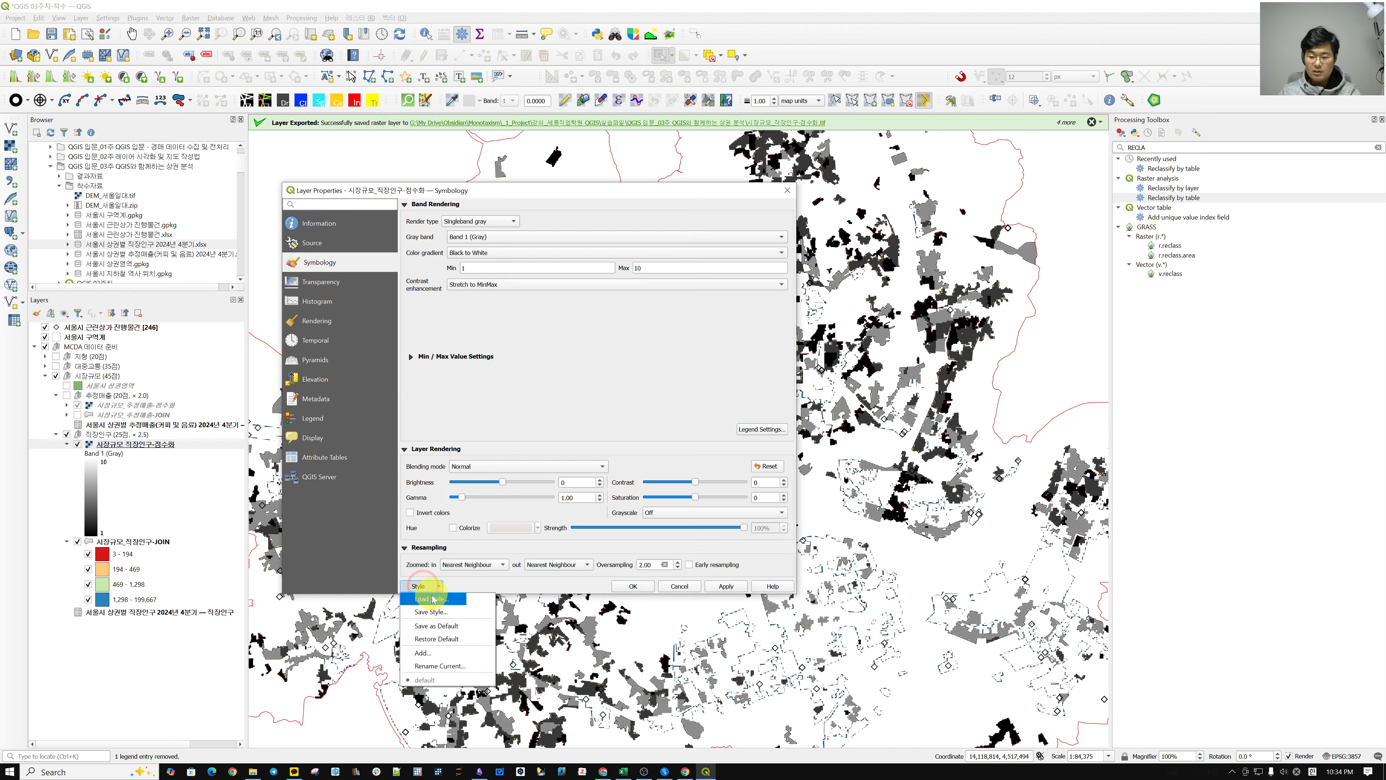
left_click(433, 599)
left_click(810, 267)
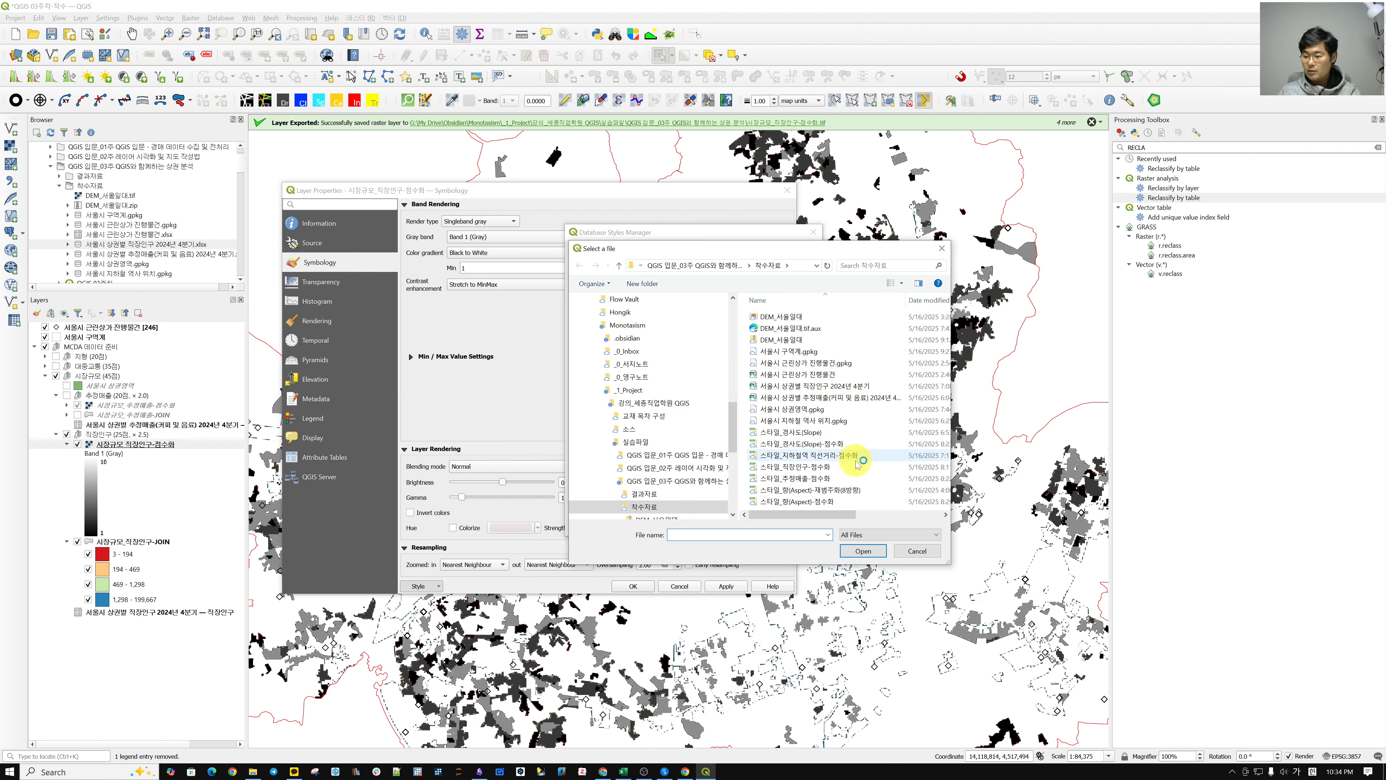
left_click(854, 468)
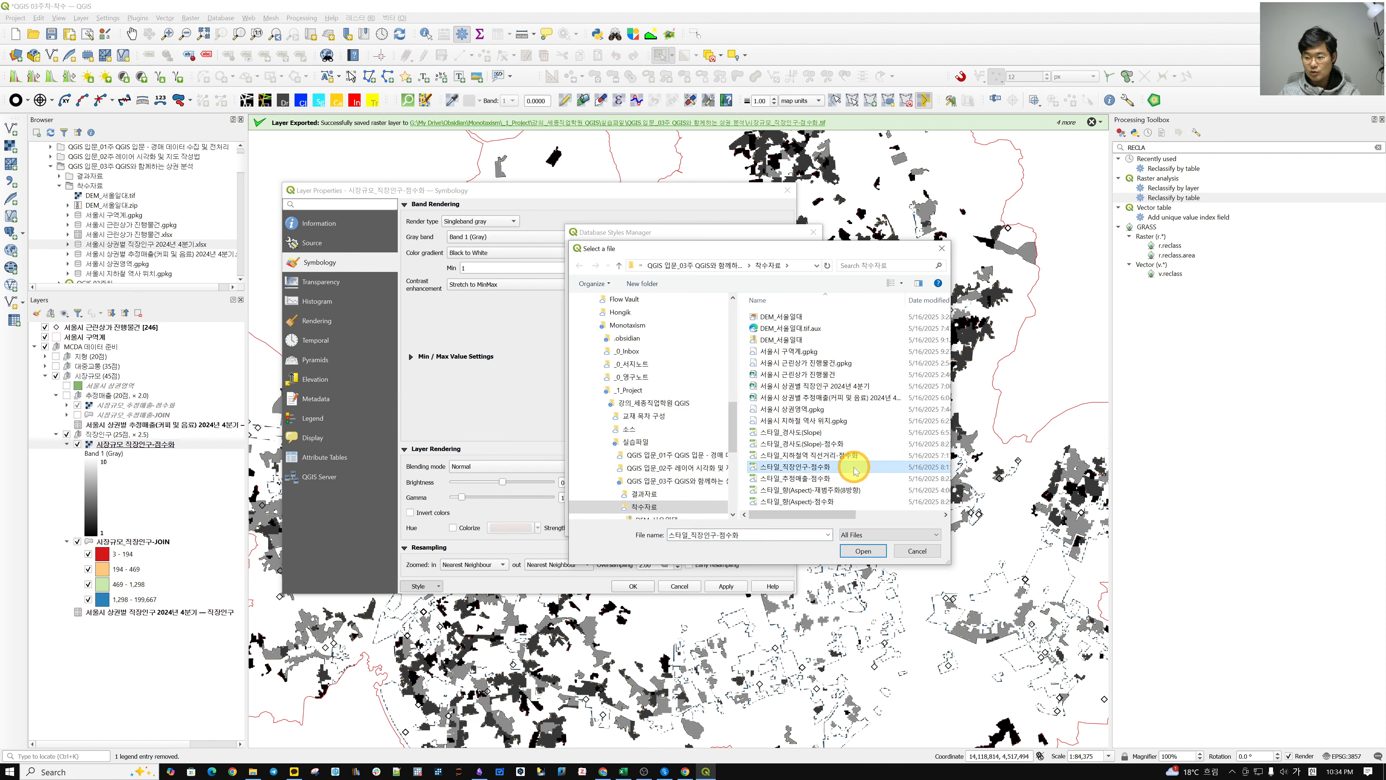
left_click(866, 551)
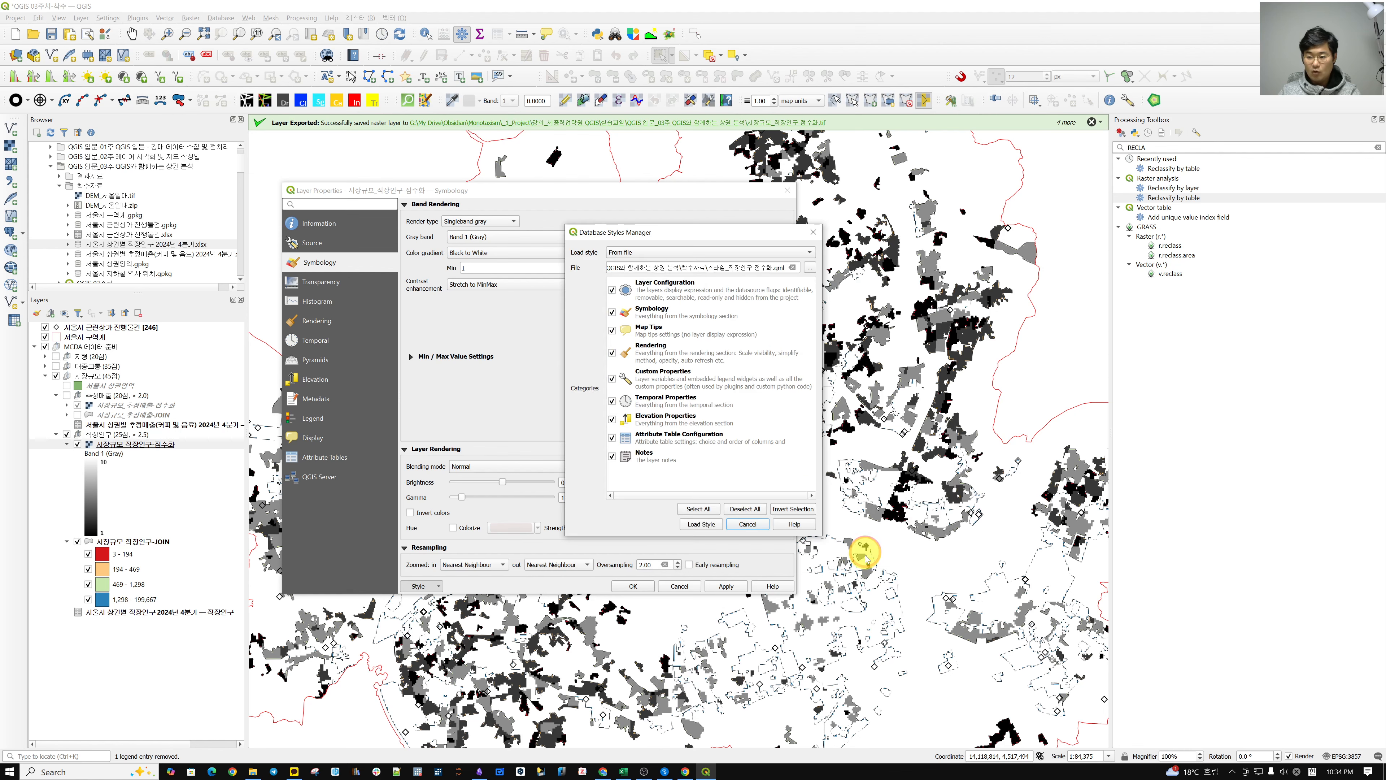
left_click(710, 529)
left_click(634, 587)
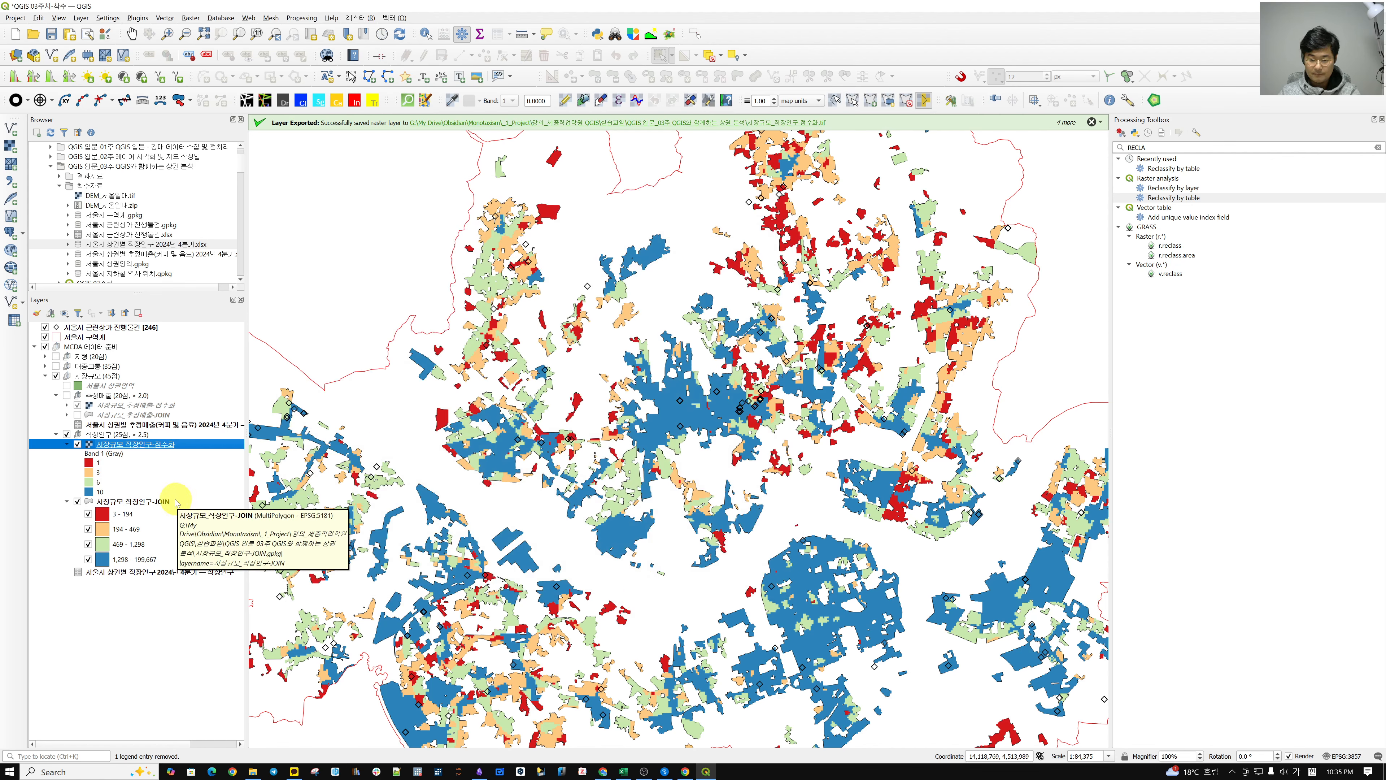
Hide the 시장규모_직장인구-JOIN layer, collapse its legend, and expand the legend of the 시장규모_추정매출-점수화 raster
left_click(76, 502)
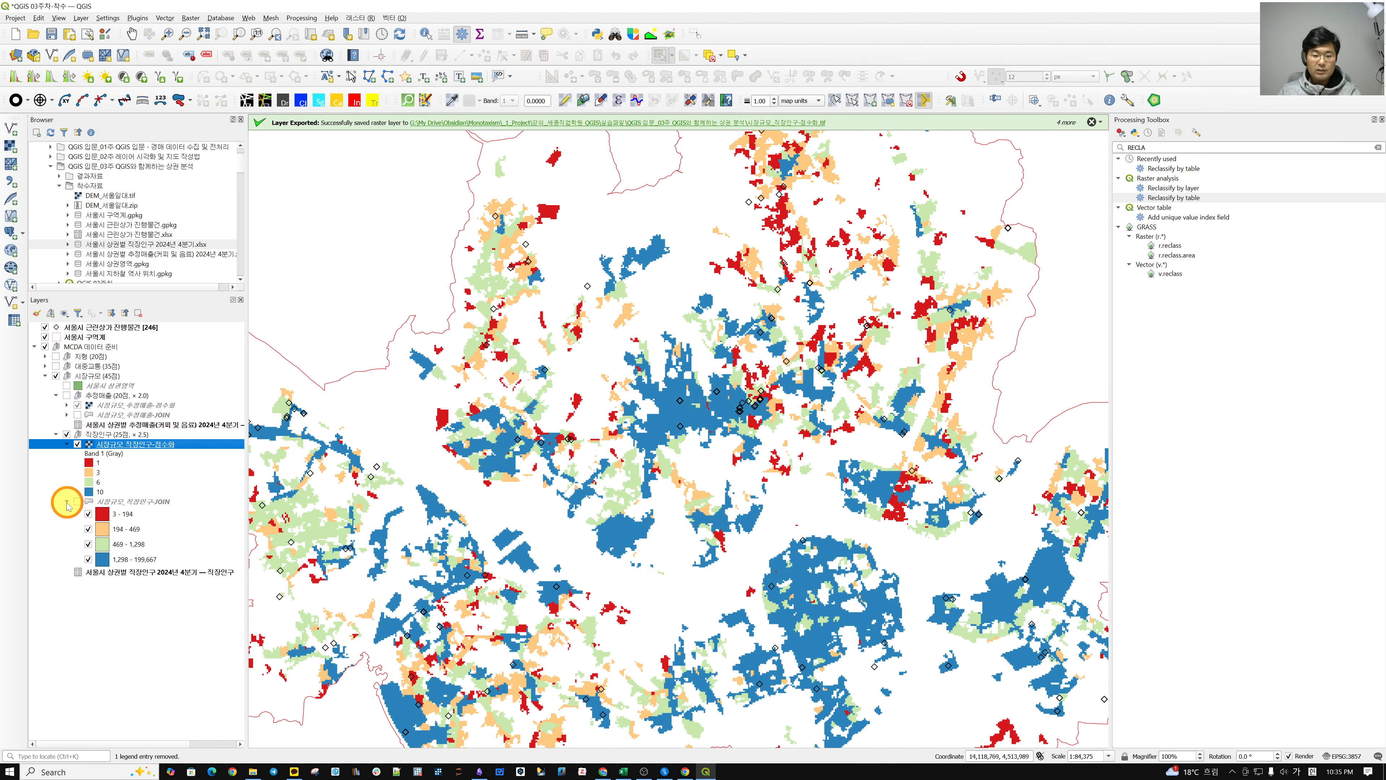
left_click(66, 501)
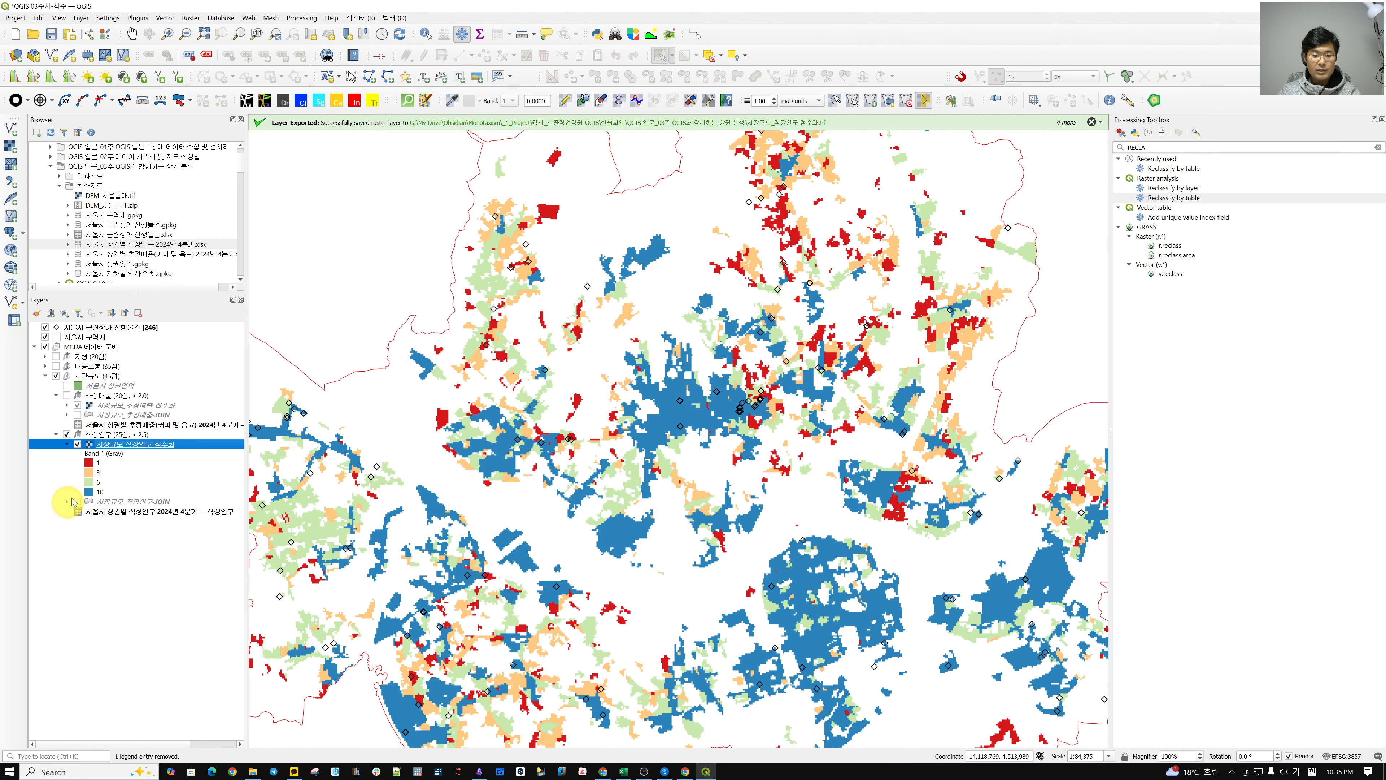
left_click(67, 405)
Toggle the visibility of the 추정매출 group to compare its score raster with the 직장인구 score raster, leaving the group hidden
left_click(66, 395)
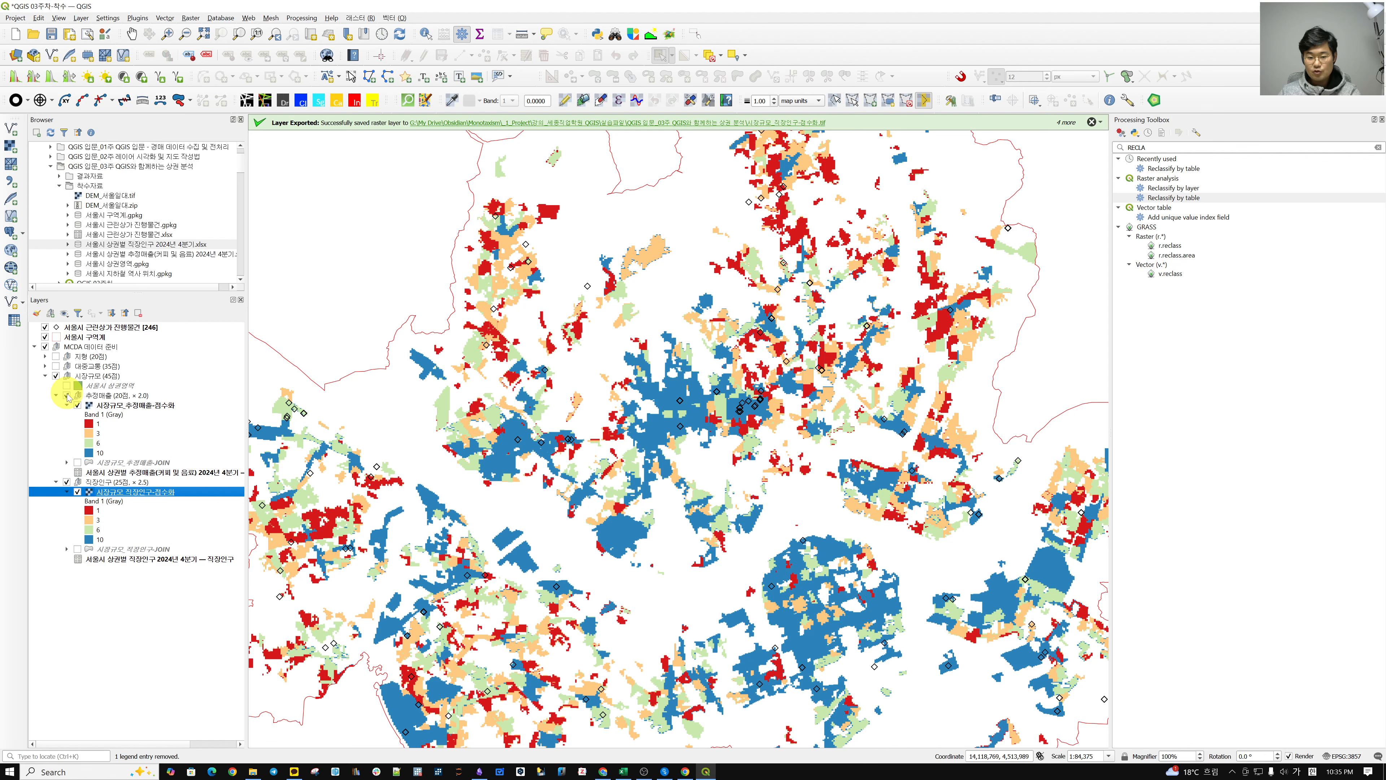
left_click(67, 395)
left_click(66, 395)
left_click(67, 395)
left_click(67, 395)
left_click(67, 395)
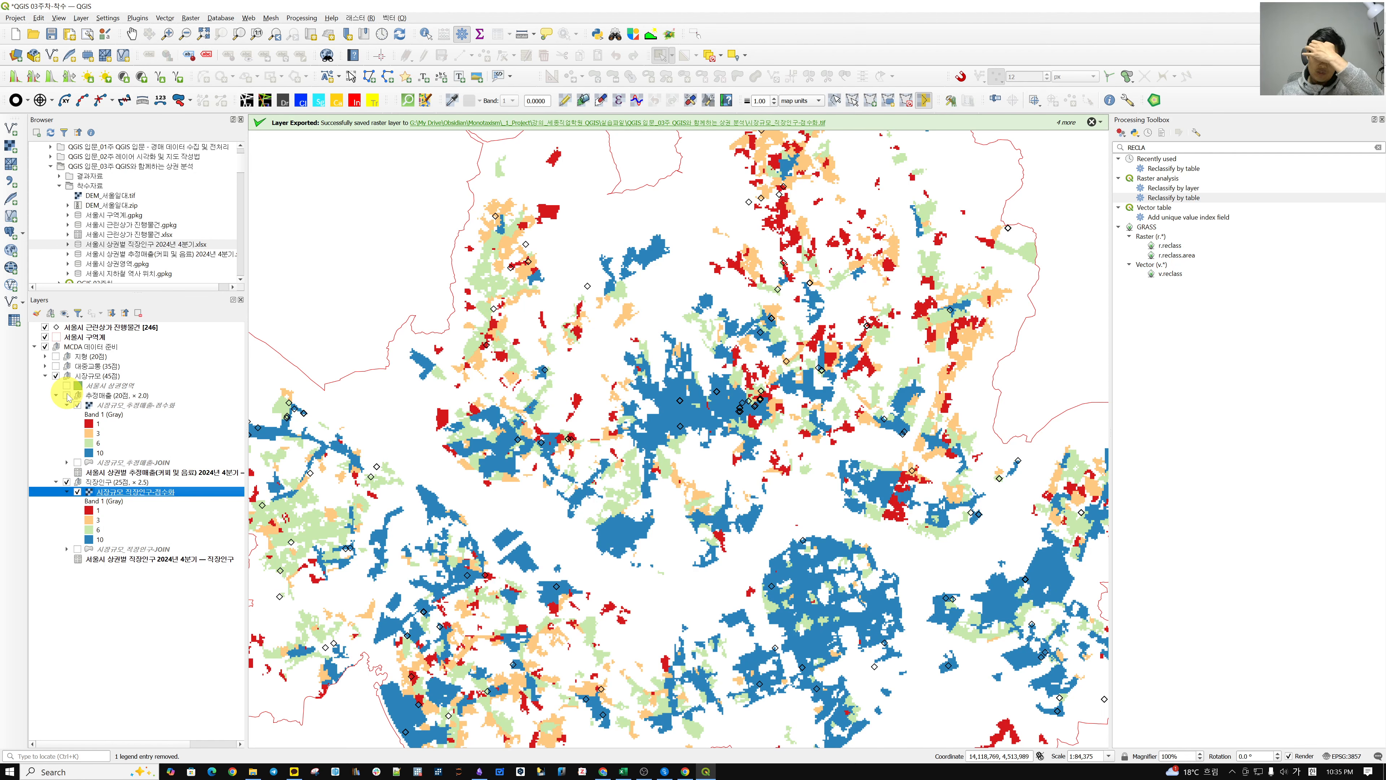